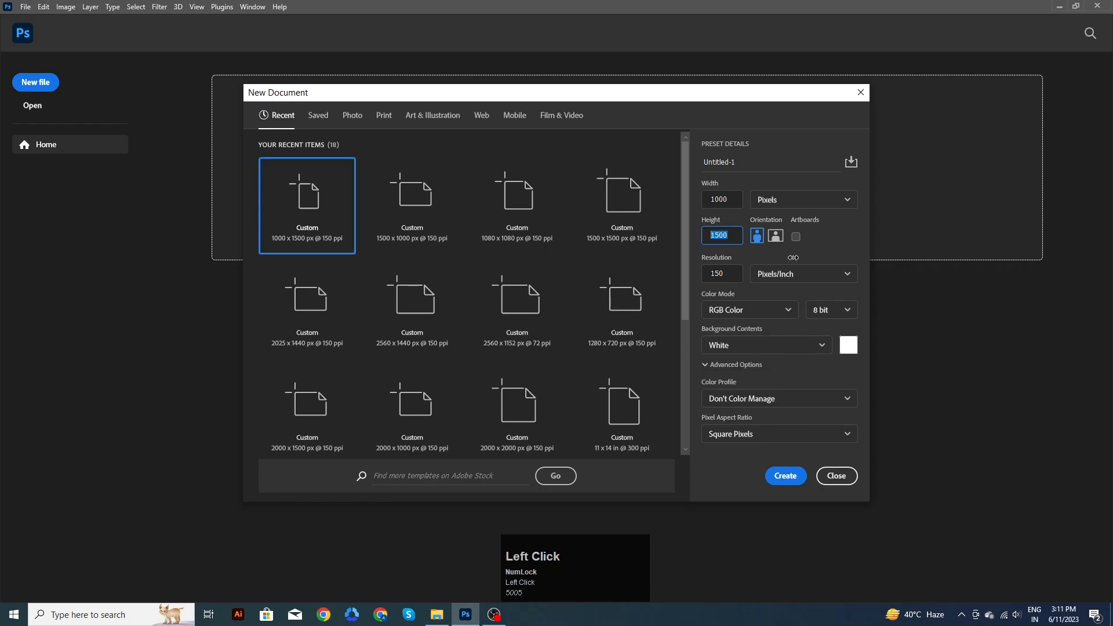
Step: Create a new blank document 1000 px wide and 1200 px high at 150 pixels/inch
type("12")
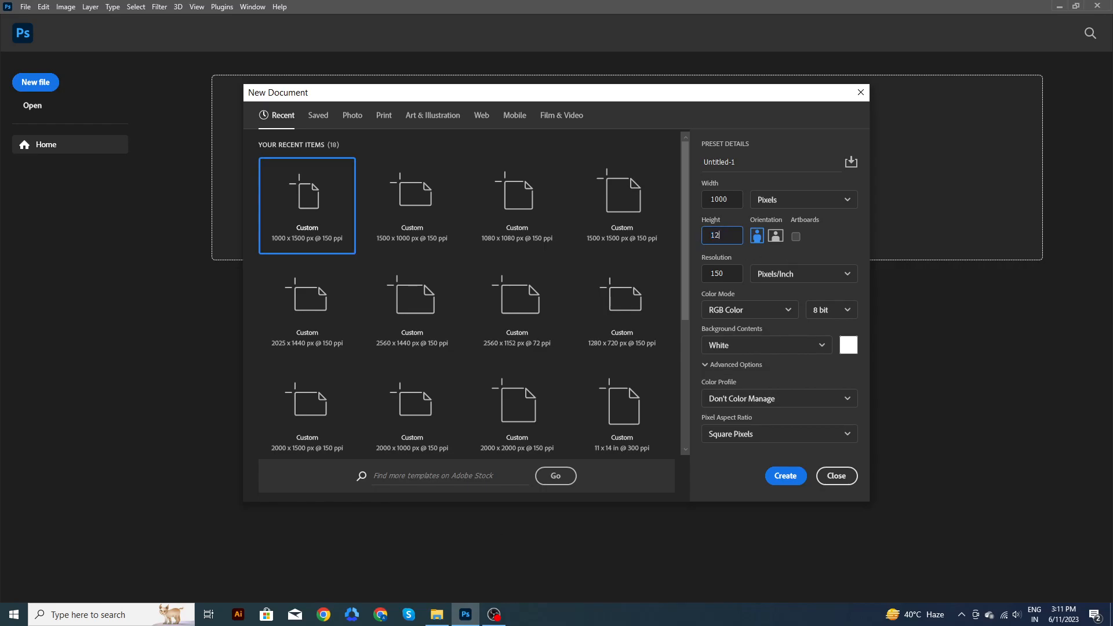
left_click(786, 475)
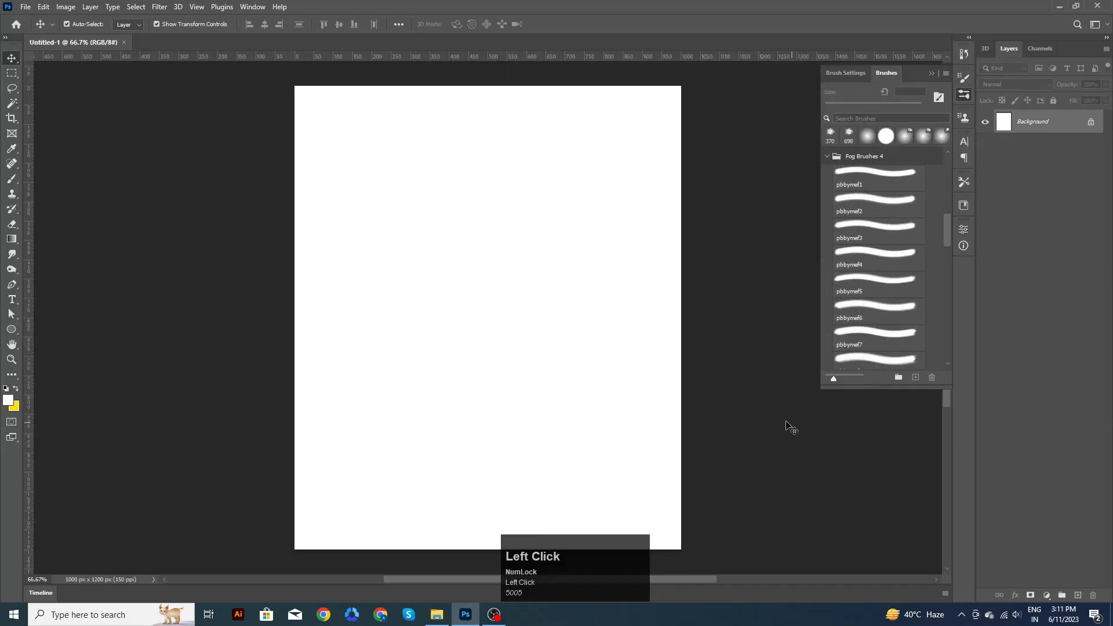
scroll(649, 348, "down", 1)
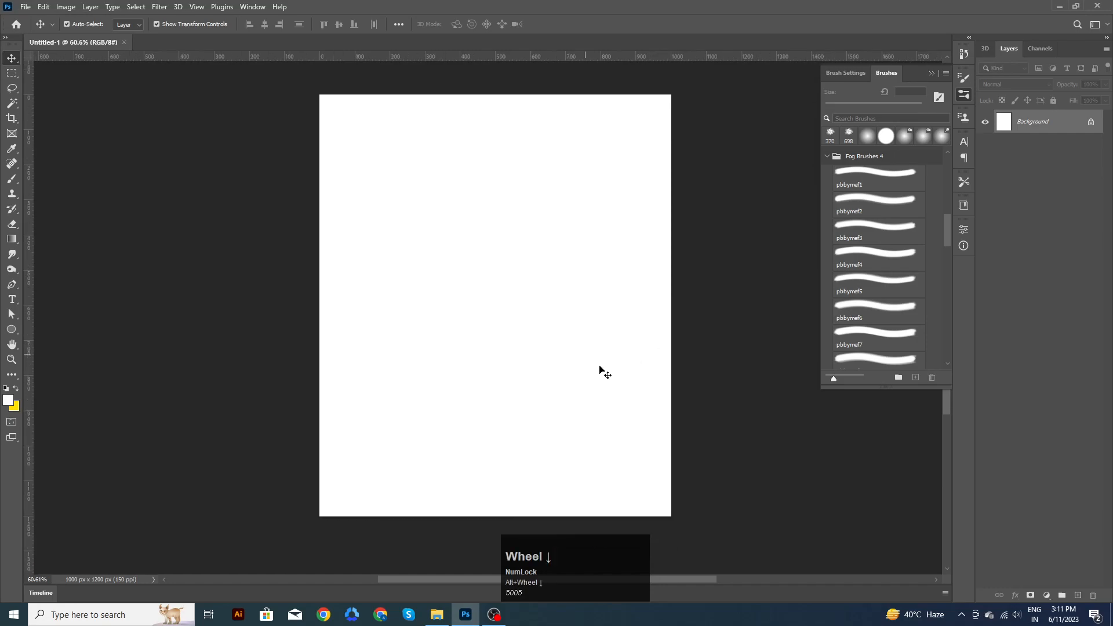
Step: Place the road image 18809cdf2e.jpg on the canvas and align it with the canvas's lower edge
left_click(437, 615)
left_click_drag(336, 119, 507, 413)
left_click_drag(590, 405, 589, 492)
left_click(582, 27)
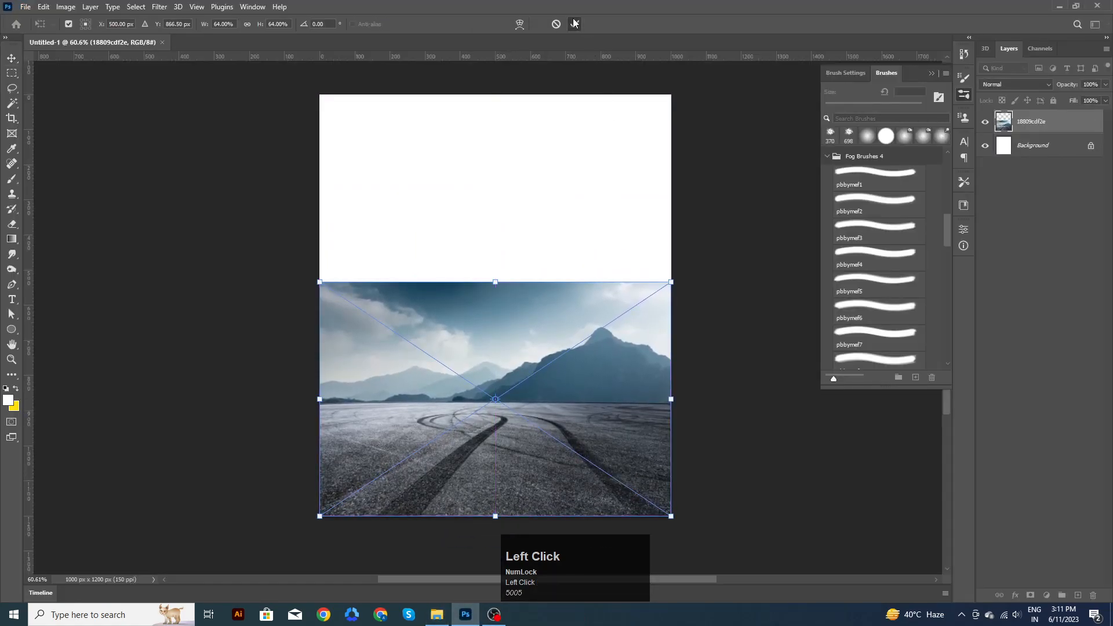
Step: Place the dramatic-and-dark-storm-clouds-vm image, scale it to about the canvas width and rest its lower edge on the road's horizon
left_click(444, 615)
left_click(457, 107)
left_click_drag(457, 108, 494, 320)
left_click_drag(574, 357, 578, 317)
left_click_drag(624, 355, 670, 394)
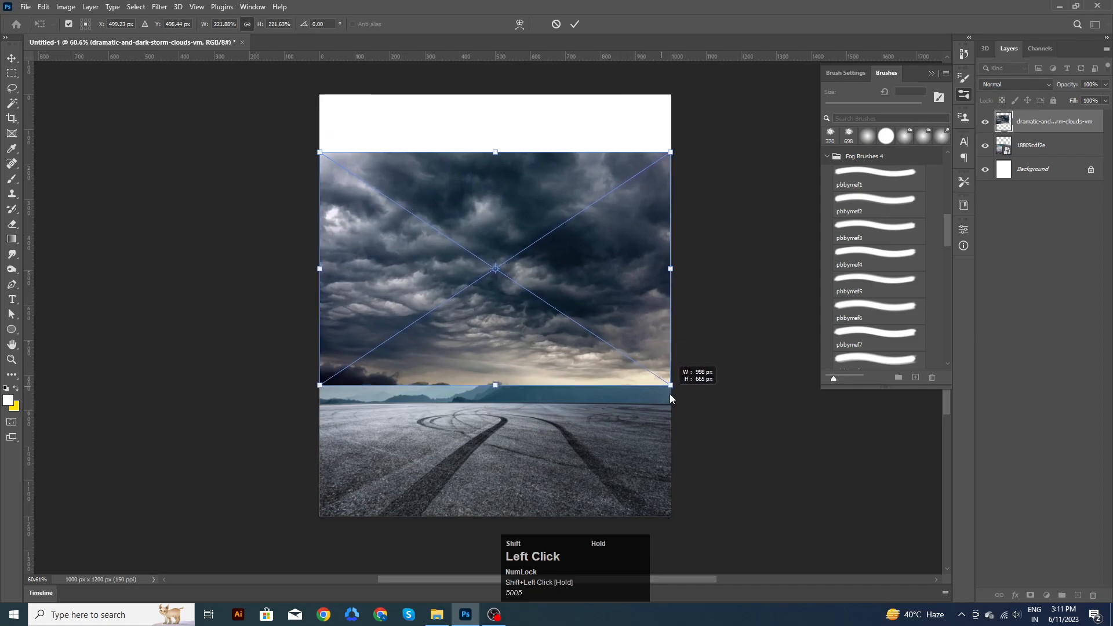
left_click_drag(609, 332, 610, 355)
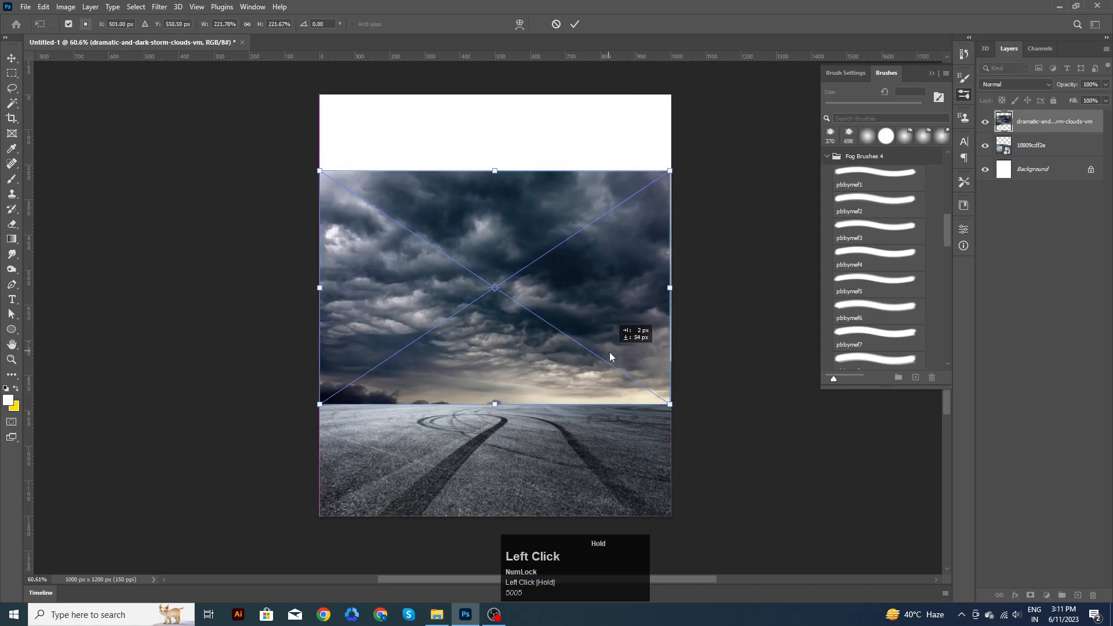
left_click(574, 23)
left_click_drag(601, 284, 601, 291)
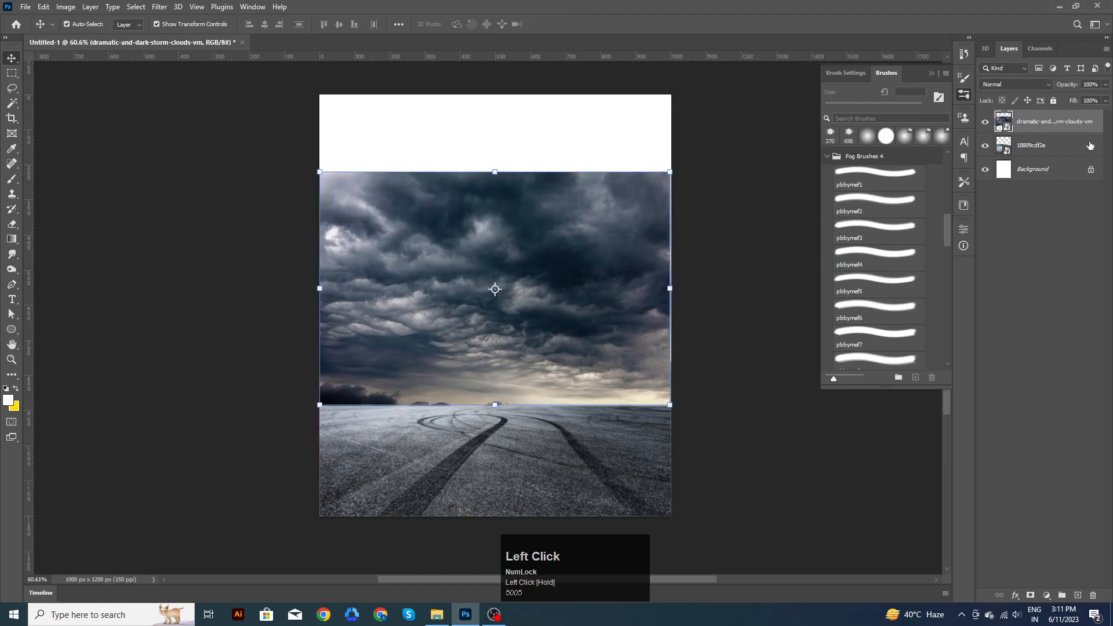
Step: Add a layer mask to the storm clouds and brush out their lower edge along the horizon with the black pbbymef1 fog brush
left_click(1032, 596)
key("n")
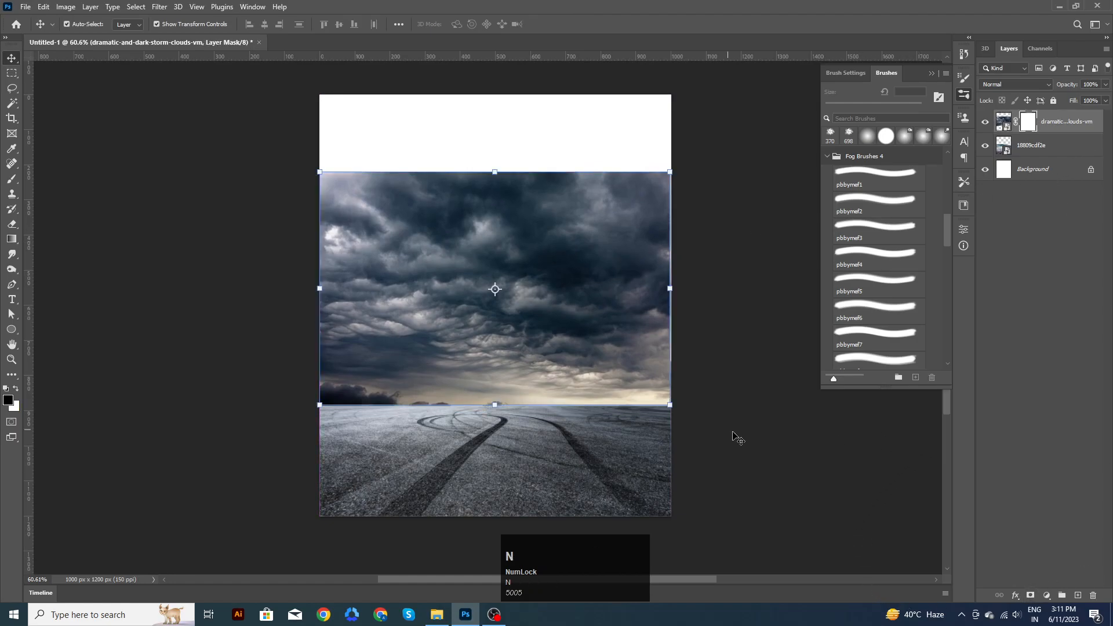
key("b")
mouse_move(666, 422)
left_mouse_down()
mouse_move(470, 435)
mouse_move(367, 423)
mouse_move(314, 390)
mouse_move(322, 369)
mouse_move(384, 407)
mouse_move(435, 414)
mouse_move(425, 434)
mouse_move(395, 389)
left_mouse_up()
right_click(360, 377, "alt")
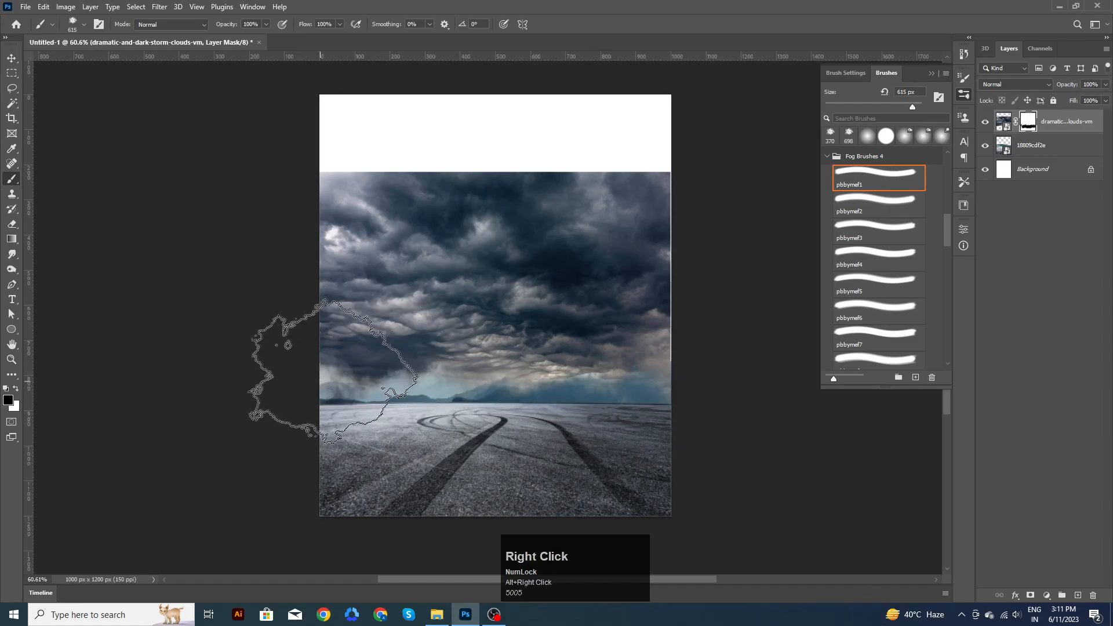
Step: Set the brush opacity to 53% and mask out more of the clouds over the mountains
left_click(265, 25)
left_click_drag(259, 36, 241, 38)
mouse_move(348, 324)
left_mouse_down()
mouse_move(534, 429)
mouse_move(626, 423)
mouse_move(741, 391)
left_mouse_up()
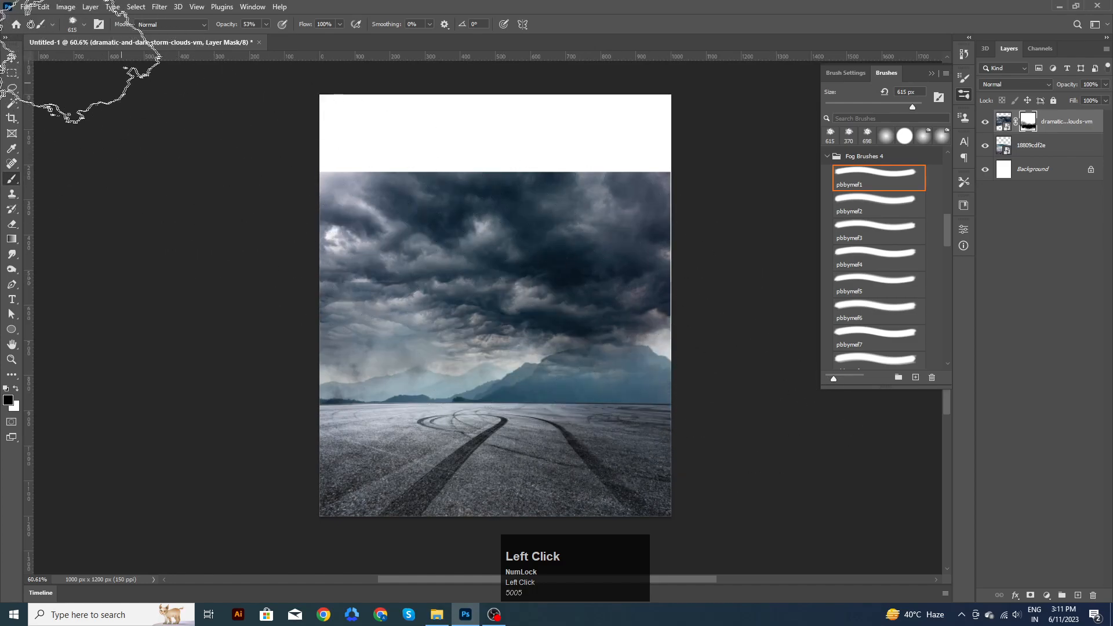
Step: Enlarge the storm clouds layer to about 131% and position it so the sky fills the canvas up to its upper edge
left_click(13, 60)
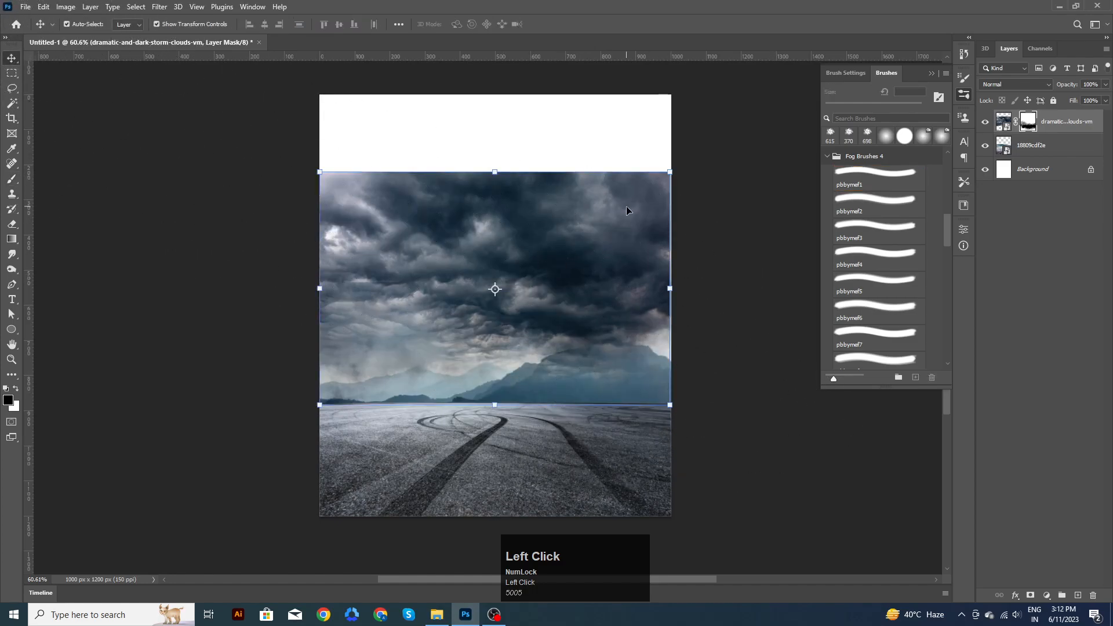
left_click_drag(673, 169, 775, 101)
left_click_drag(645, 206, 616, 218)
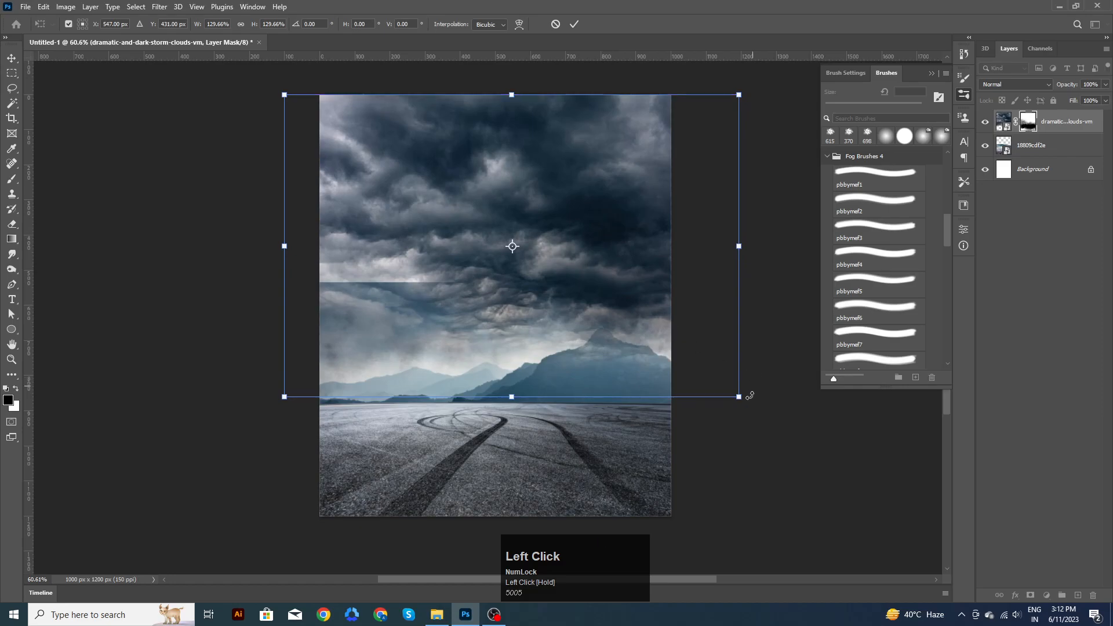
left_click_drag(737, 396, 746, 401)
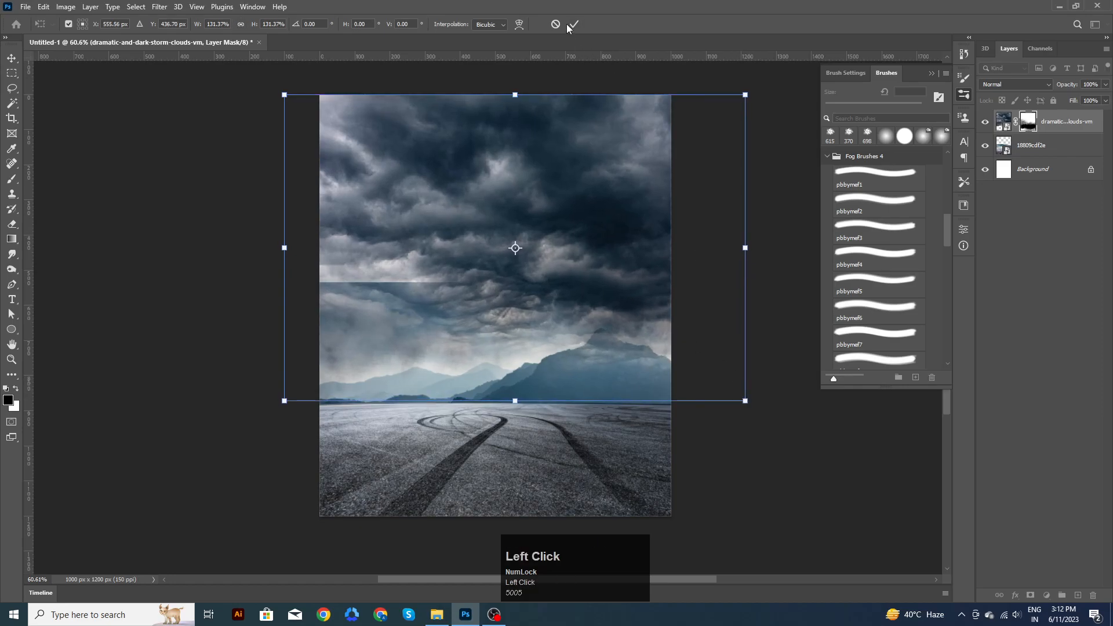
left_click(577, 24)
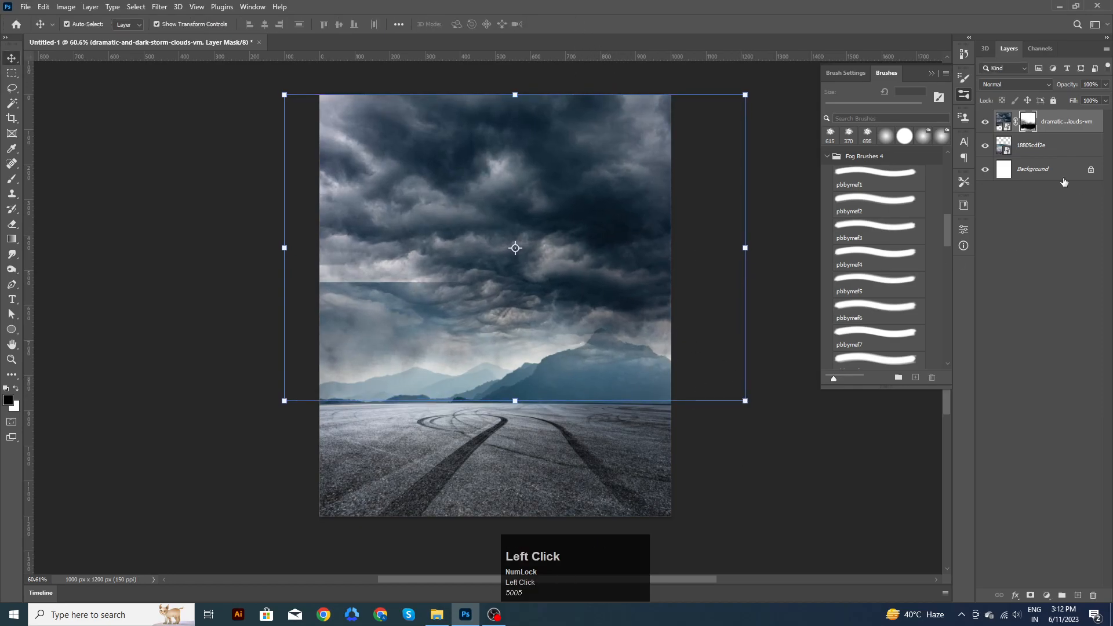
Step: Paint white on the clouds mask to cover the hard seam in the sky, and touch up the horizon area in black
key("b")
key("x")
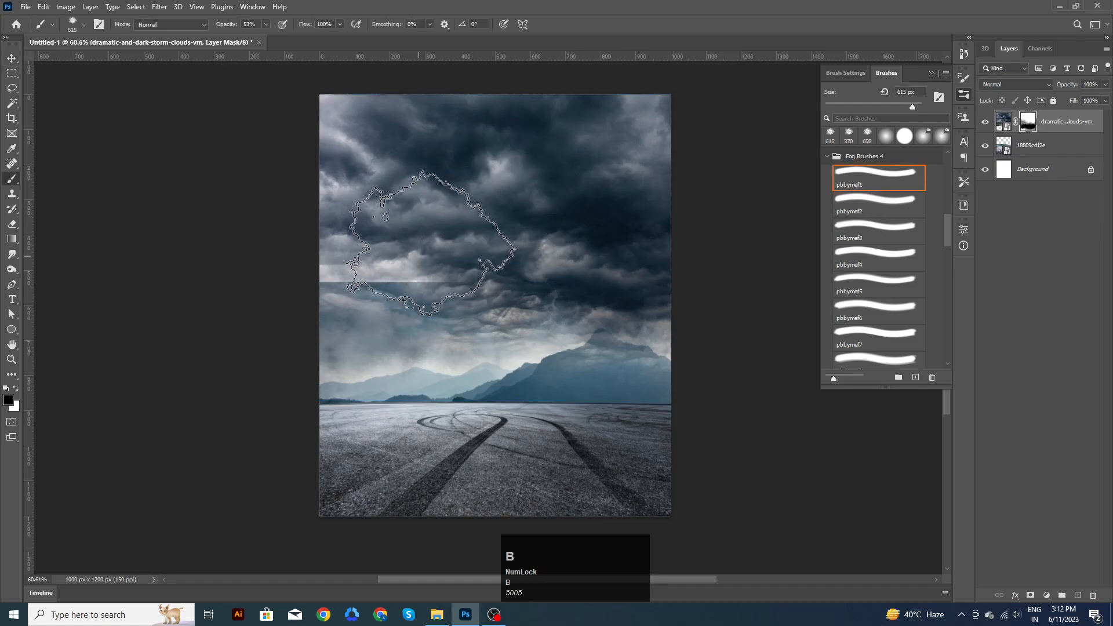
mouse_move(410, 256)
left_mouse_down()
mouse_move(360, 242)
mouse_move(335, 280)
mouse_move(428, 267)
left_mouse_up()
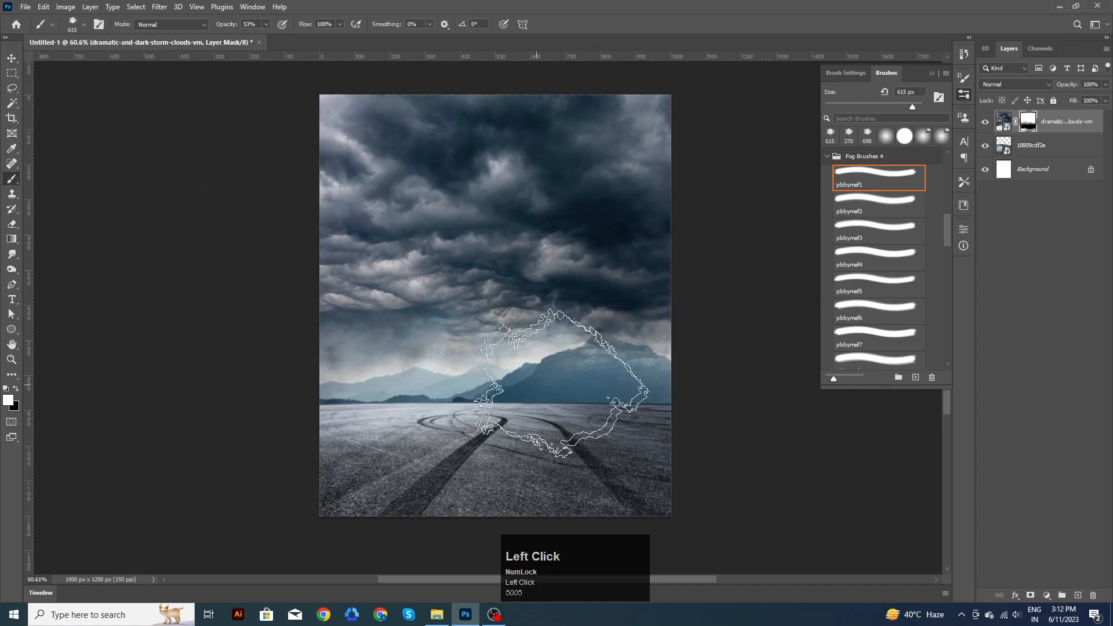
key("x")
left_click_drag(644, 439, 624, 434)
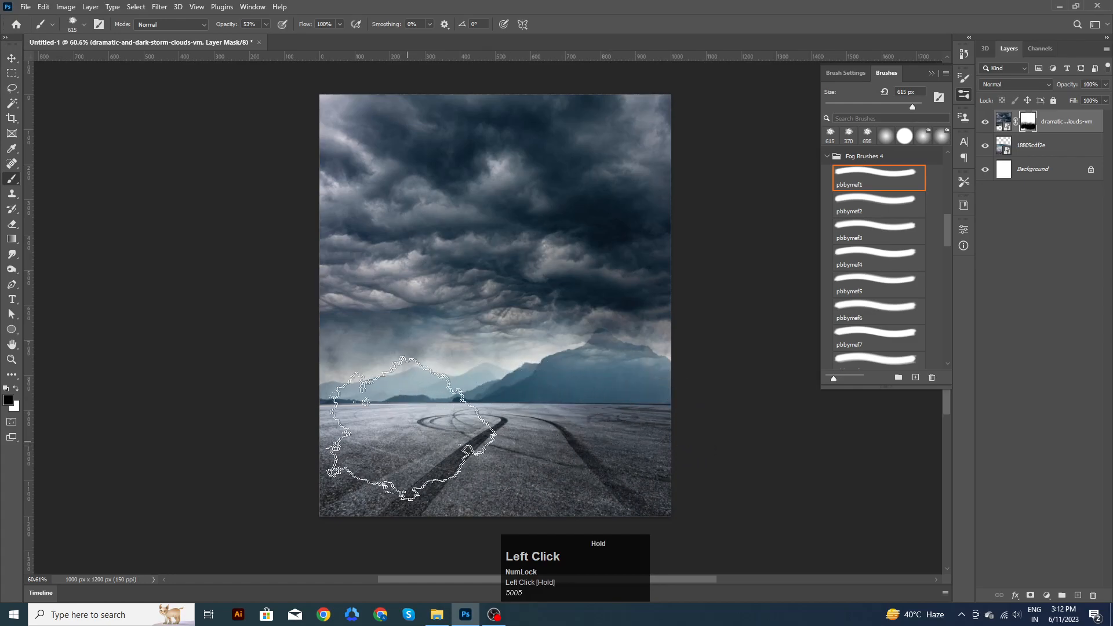
left_click(12, 58)
left_click(116, 219)
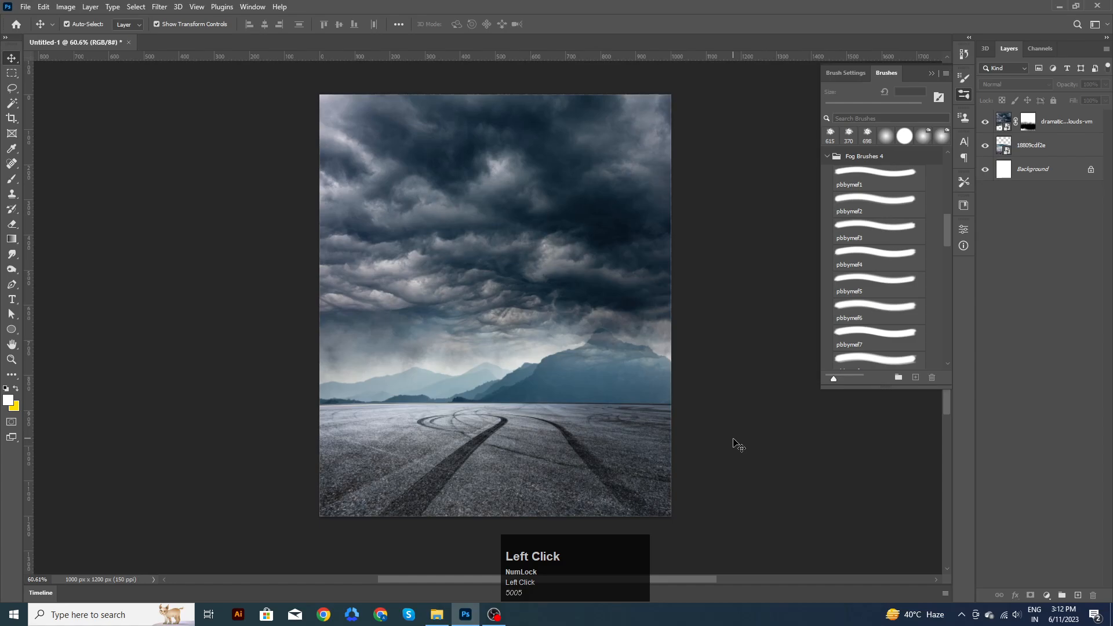
Step: Place the misty forest image 50d80f02da.jpg, scale it to about 39% and set it over the left half of the horizon
left_click(437, 615)
left_click(508, 302)
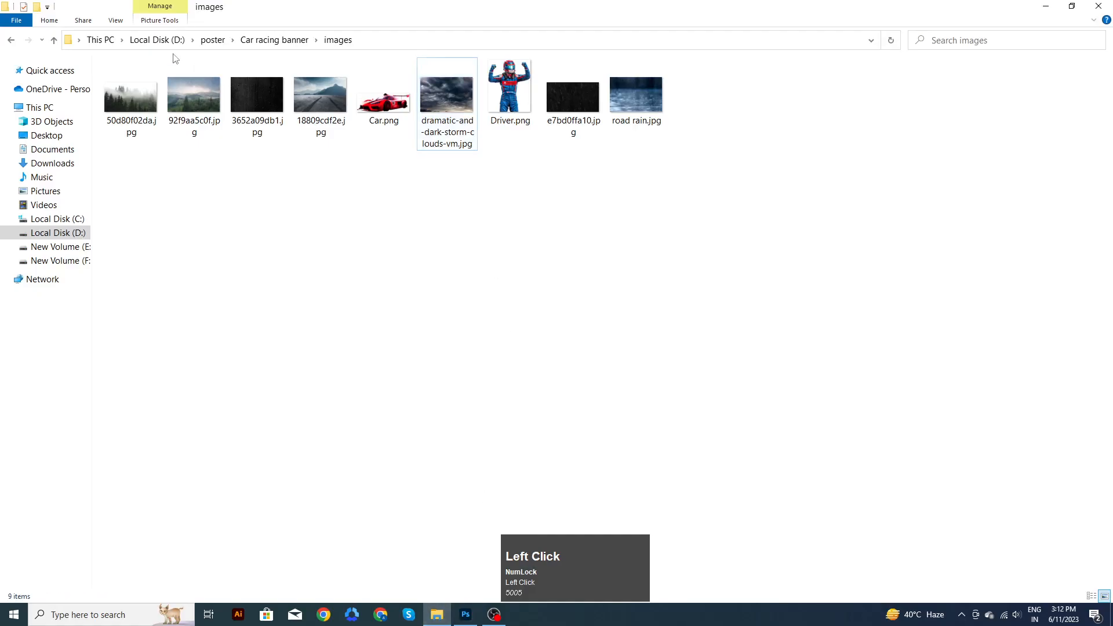
left_click(140, 112)
left_click_drag(139, 108, 569, 391)
left_click(575, 24)
left_click_drag(670, 409, 484, 401)
left_click(576, 24)
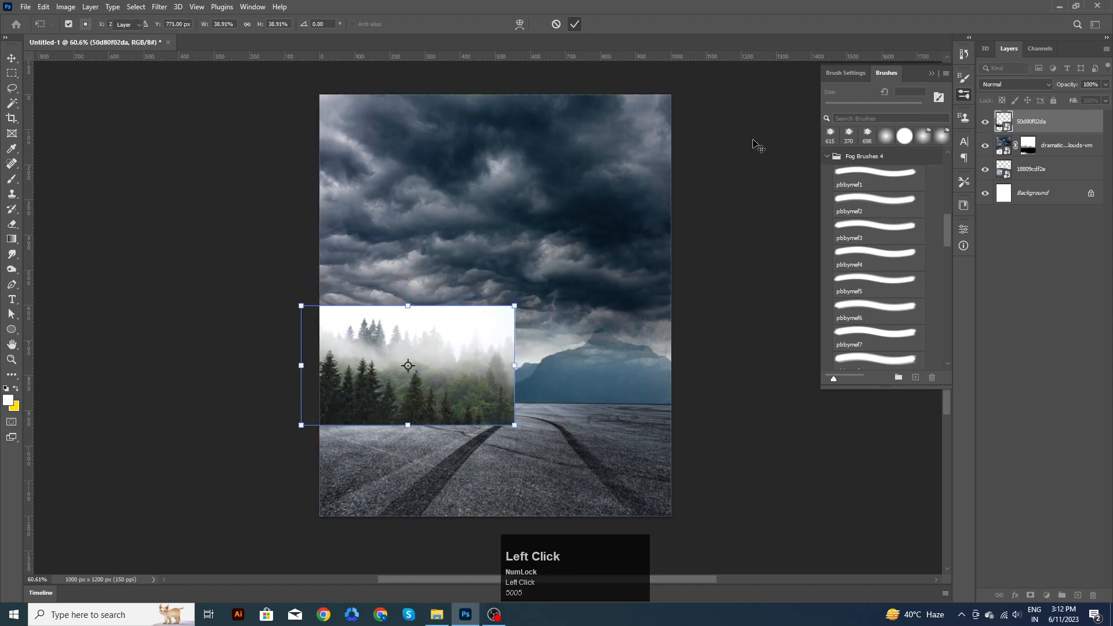
Step: Add a layer mask to the forest image, brush out its lower edge and move the image up onto the horizon
left_click(1030, 596)
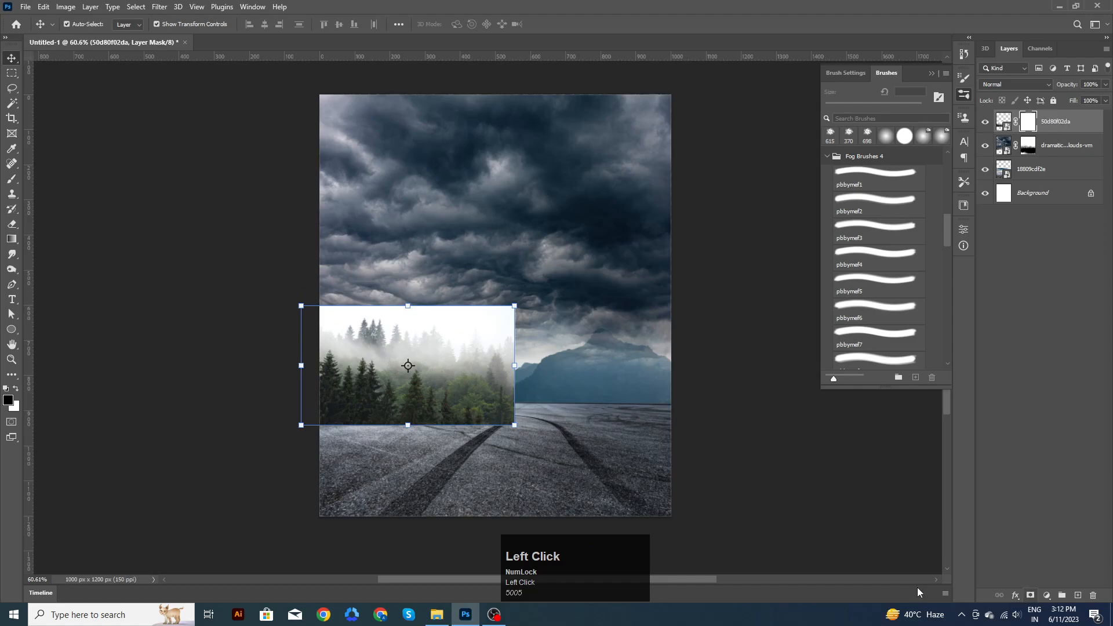
key("b")
left_click_drag(348, 466, 586, 482)
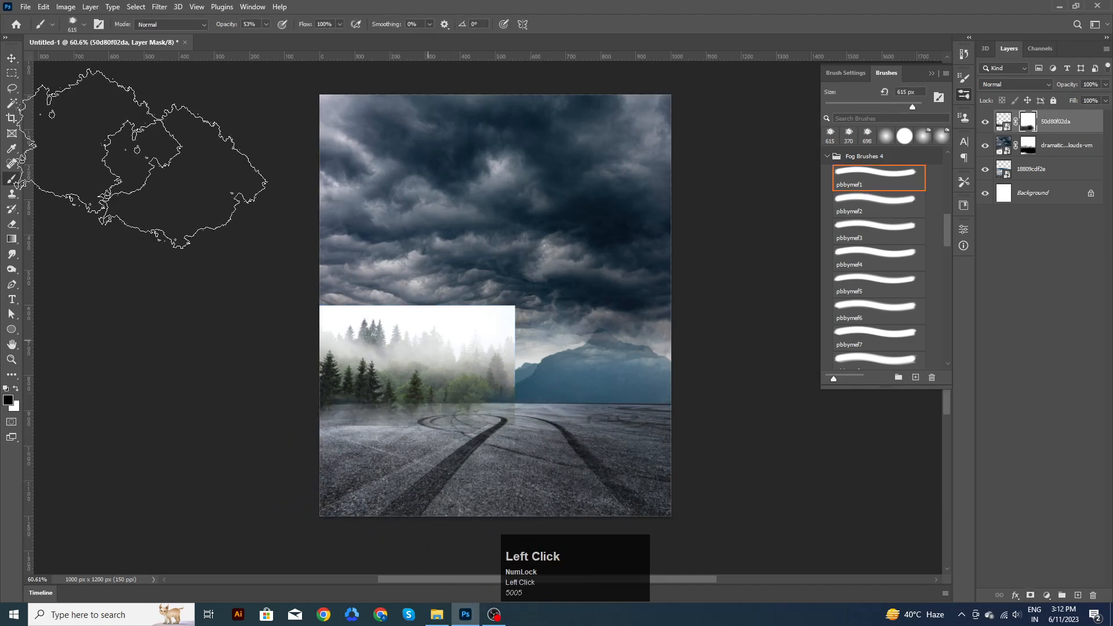
left_click(12, 58)
left_click_drag(446, 397, 446, 382)
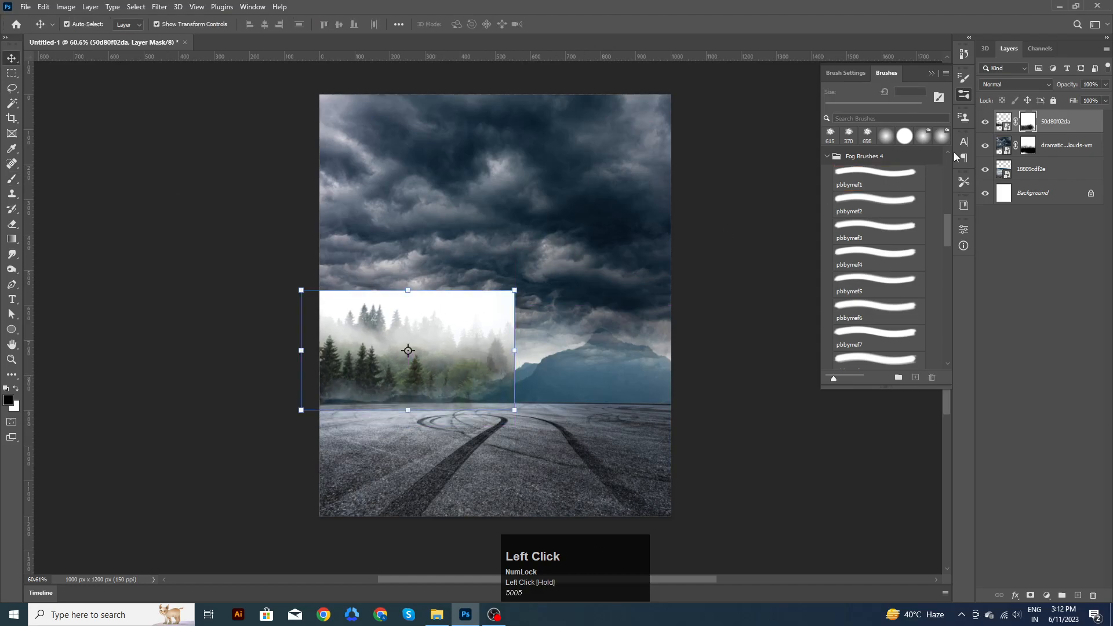
Step: Try the Overlay blend mode on the forest layer and set it to Hard Light
left_click(1049, 88)
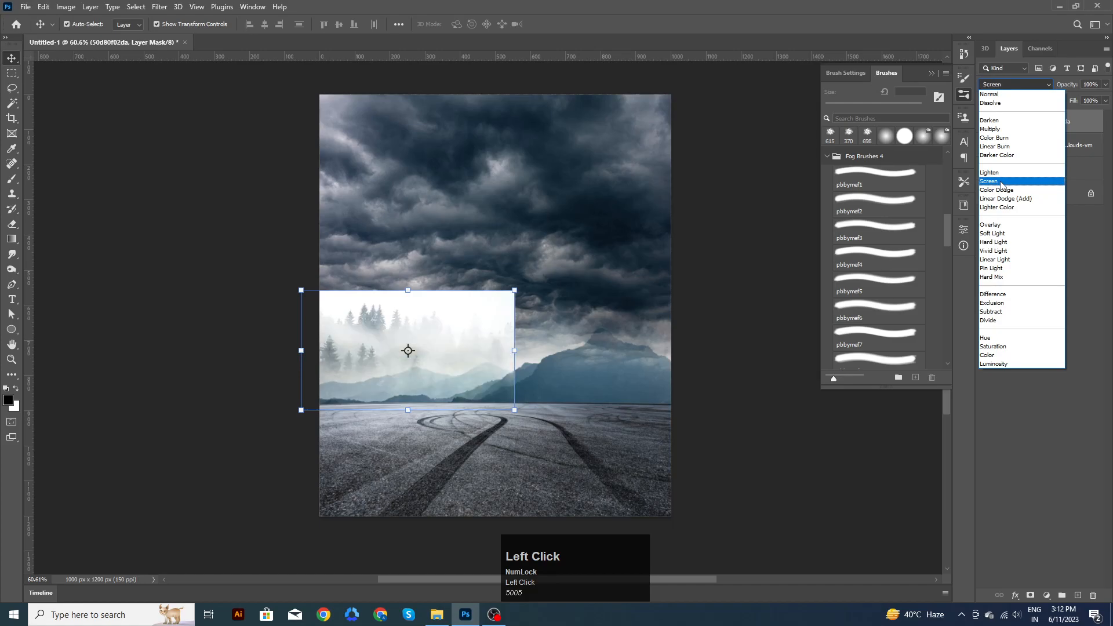
left_click(992, 225)
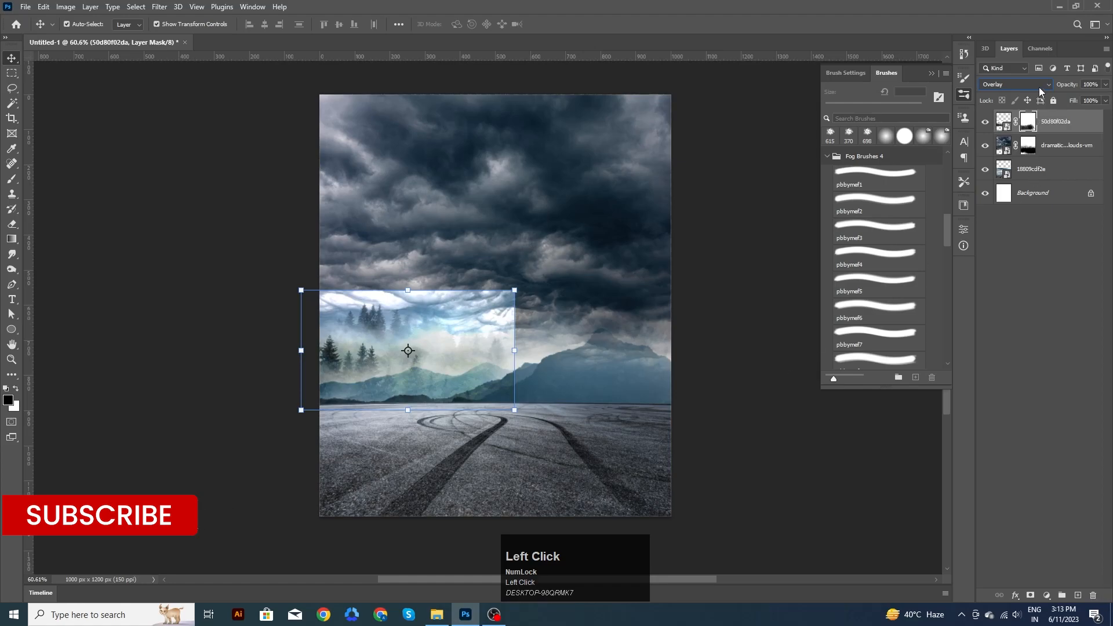
left_click(1021, 85)
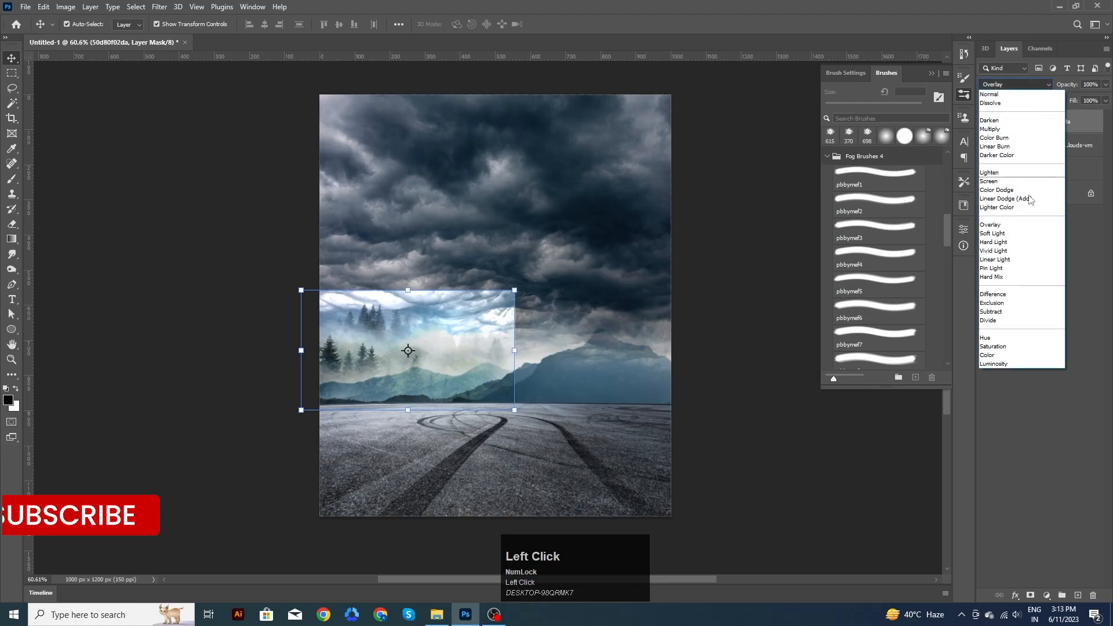
left_click(1004, 244)
left_click(770, 416)
Step: Brush black on the forest layer's mask to fade its upper and right edges into the clouds and mountains
left_click(403, 368)
scroll(403, 369, "up", 1, "alt")
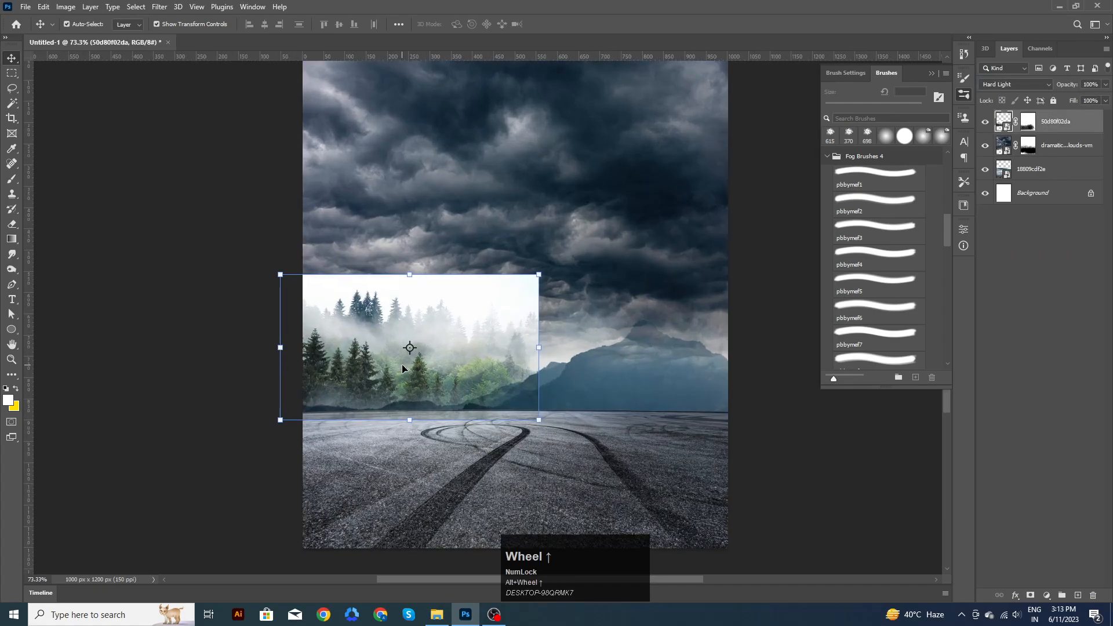
key("b")
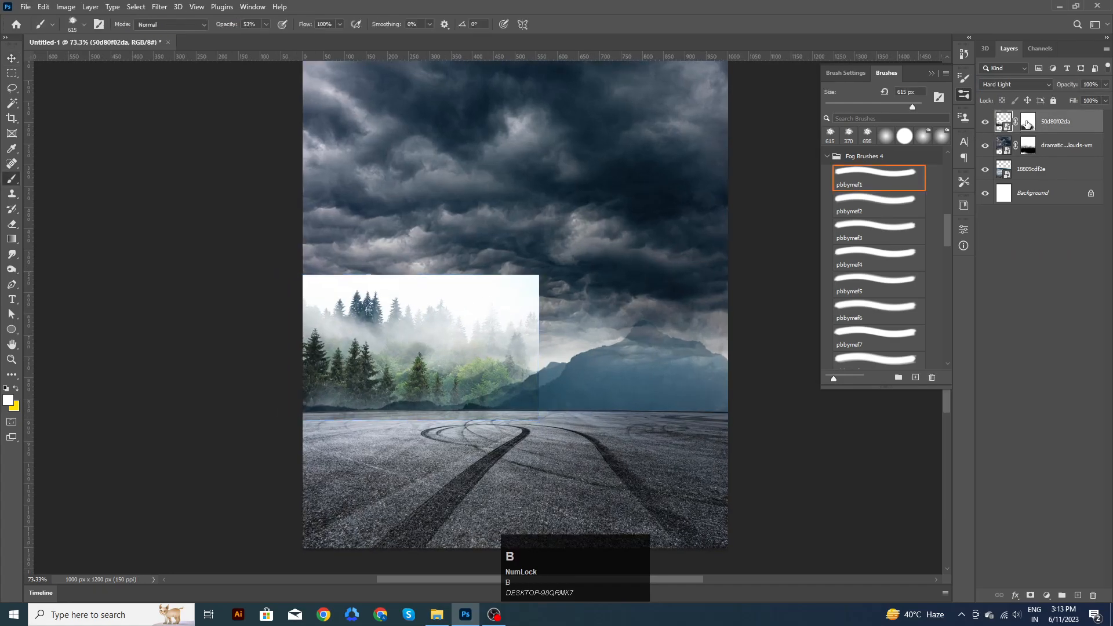
left_click(1028, 122)
mouse_move(511, 261)
left_mouse_down()
mouse_move(539, 262)
mouse_move(525, 269)
mouse_move(519, 235)
mouse_move(391, 202)
mouse_move(353, 199)
mouse_move(330, 228)
mouse_move(311, 227)
mouse_move(454, 187)
mouse_move(444, 215)
mouse_move(409, 219)
mouse_move(394, 202)
mouse_move(541, 242)
mouse_move(545, 294)
mouse_move(608, 363)
mouse_move(588, 442)
mouse_move(572, 457)
mouse_move(498, 468)
left_mouse_up()
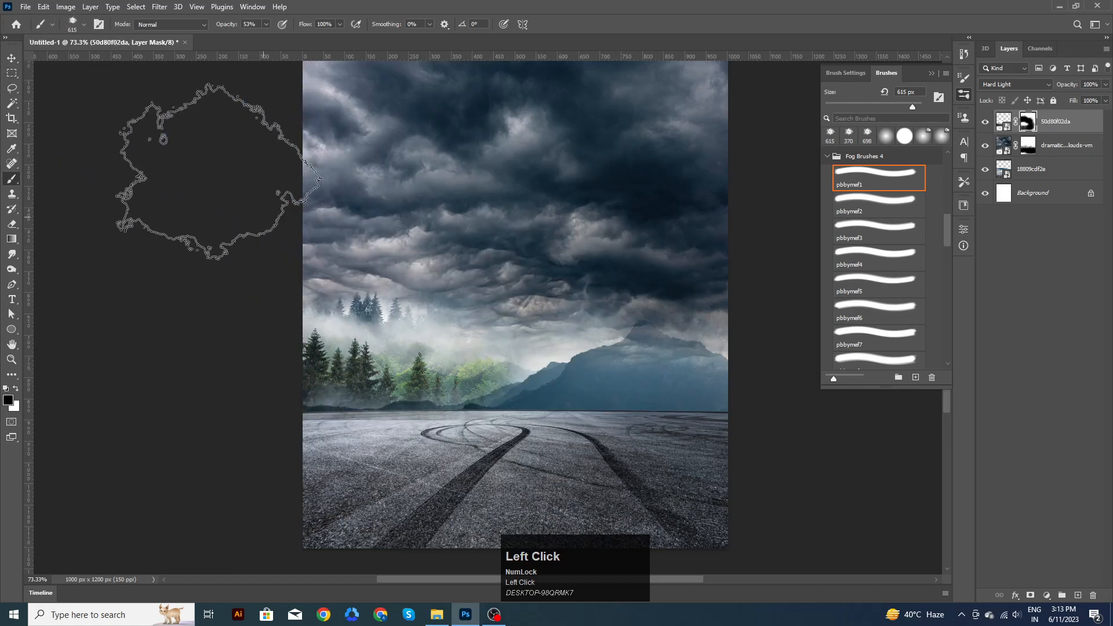
Step: Duplicate the forest layer to the right side of the canvas, flip the copy horizontally and align it with the canvas edge
left_click(4, 61)
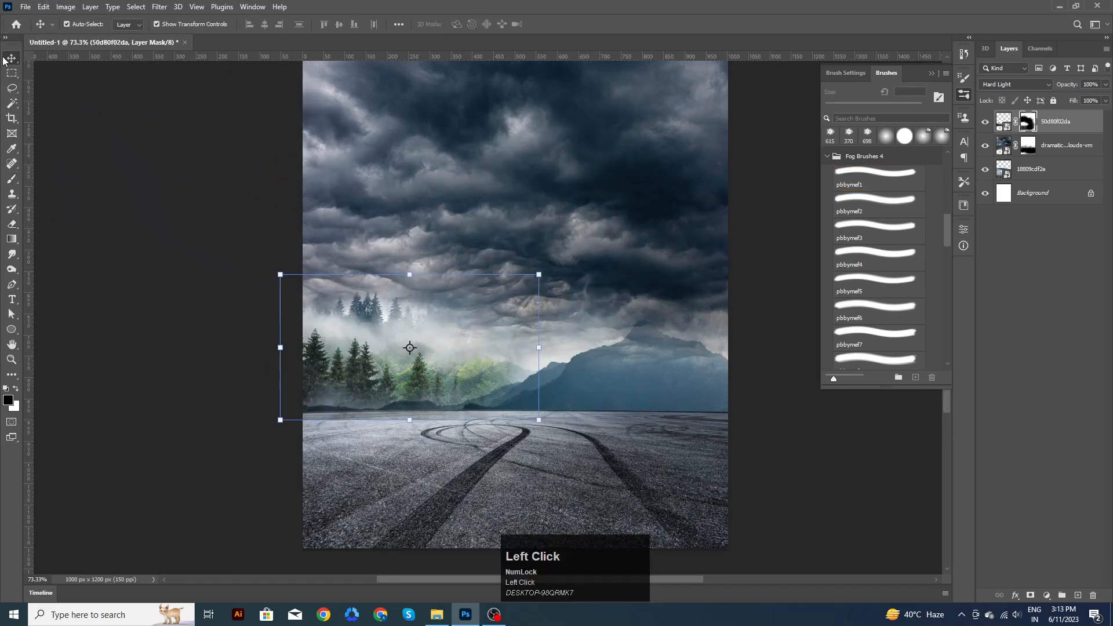
left_click_drag(398, 347, 616, 365)
right_click(616, 366)
left_click(590, 333)
key("ctrl+t")
right_click(590, 333)
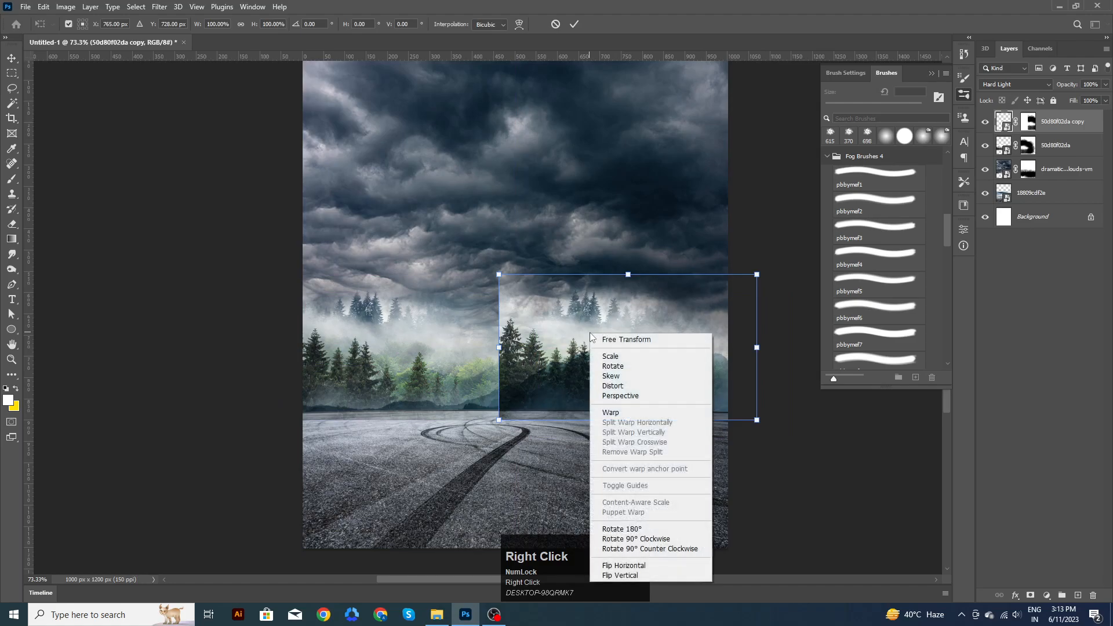
left_click(624, 565)
left_click_drag(671, 371, 649, 369)
left_click(574, 24)
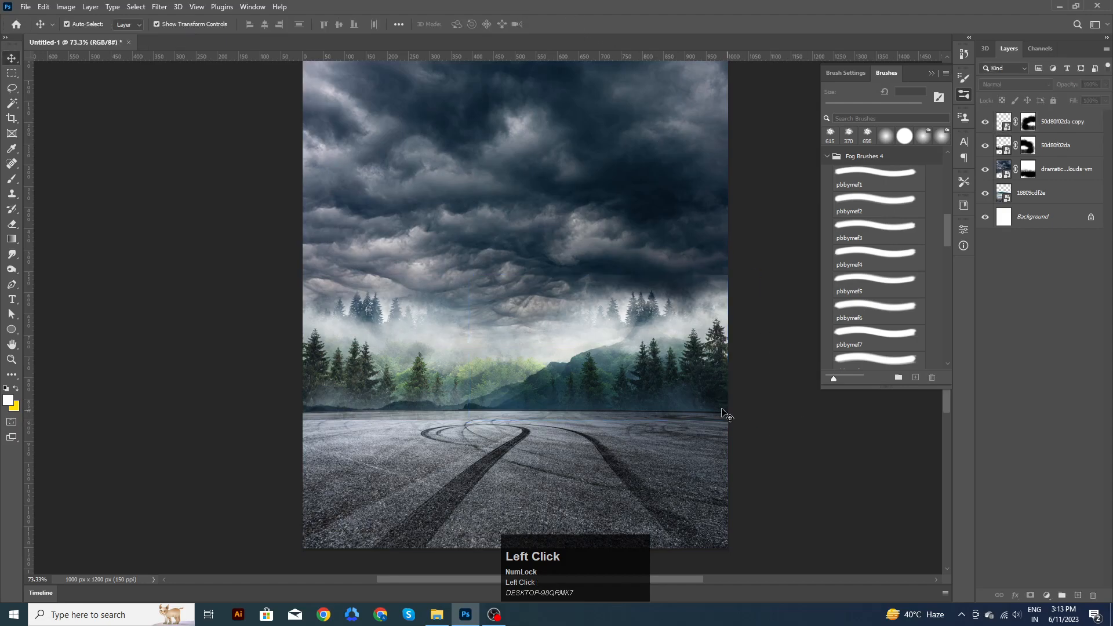
Step: Add a Color Balance adjustment above the forest copy and set its midtones to Cyan–Red +12, Magenta–Green -5 and Yellow–Blue +15
scroll(722, 384, "down", 2)
key("space")
left_click_drag(771, 443, 605, 437)
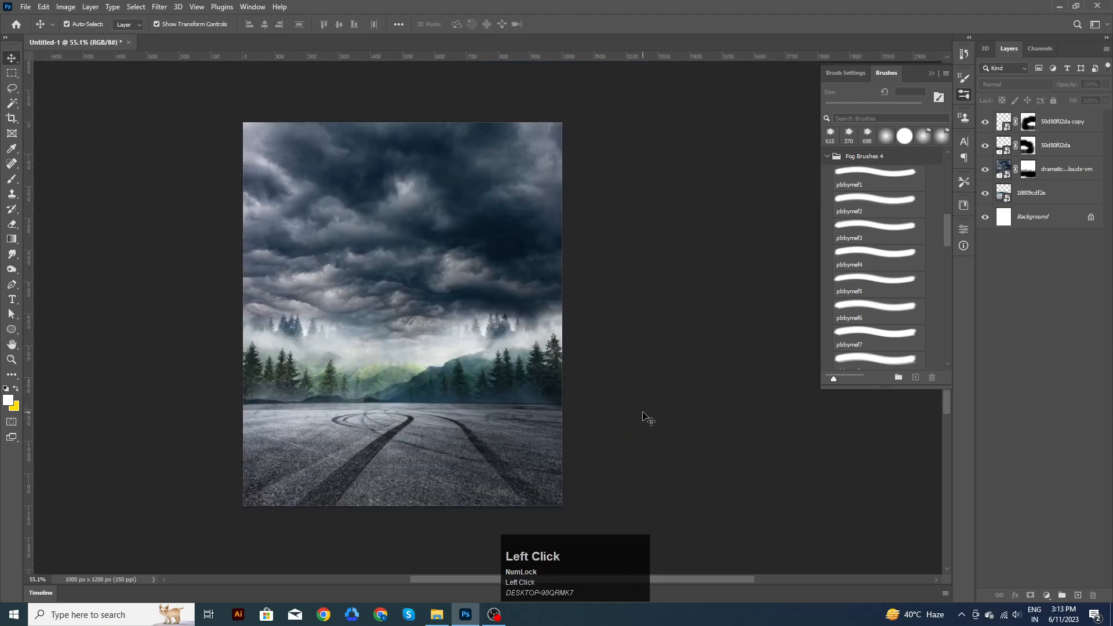
scroll(646, 415, "down", 1)
left_click(651, 395)
left_click(641, 415)
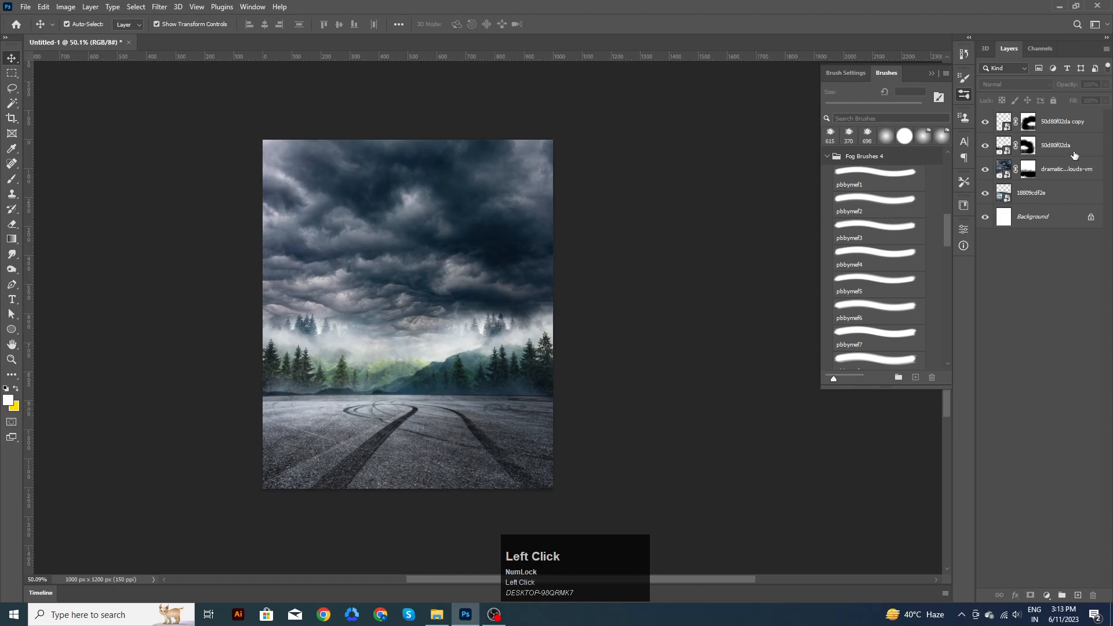
left_click(1069, 123)
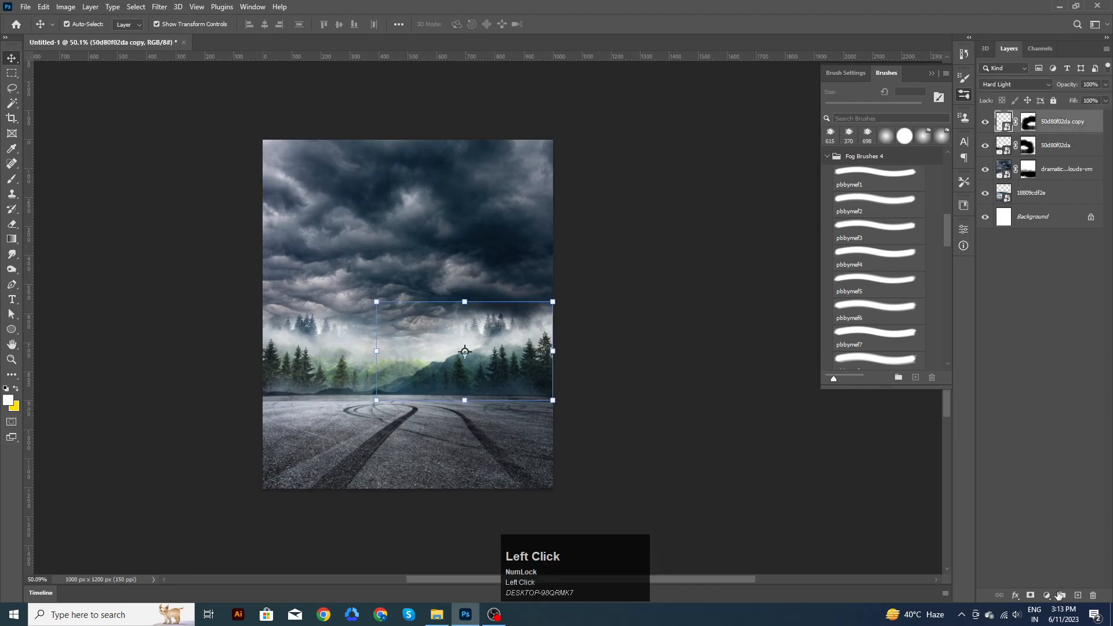
left_click(1047, 596)
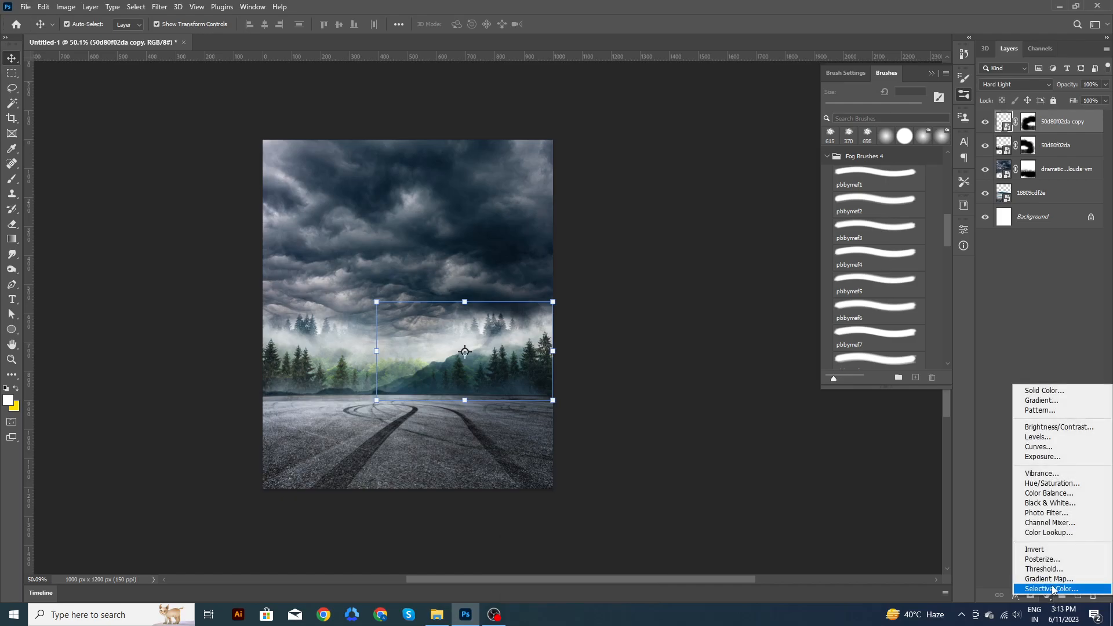
left_click(1050, 494)
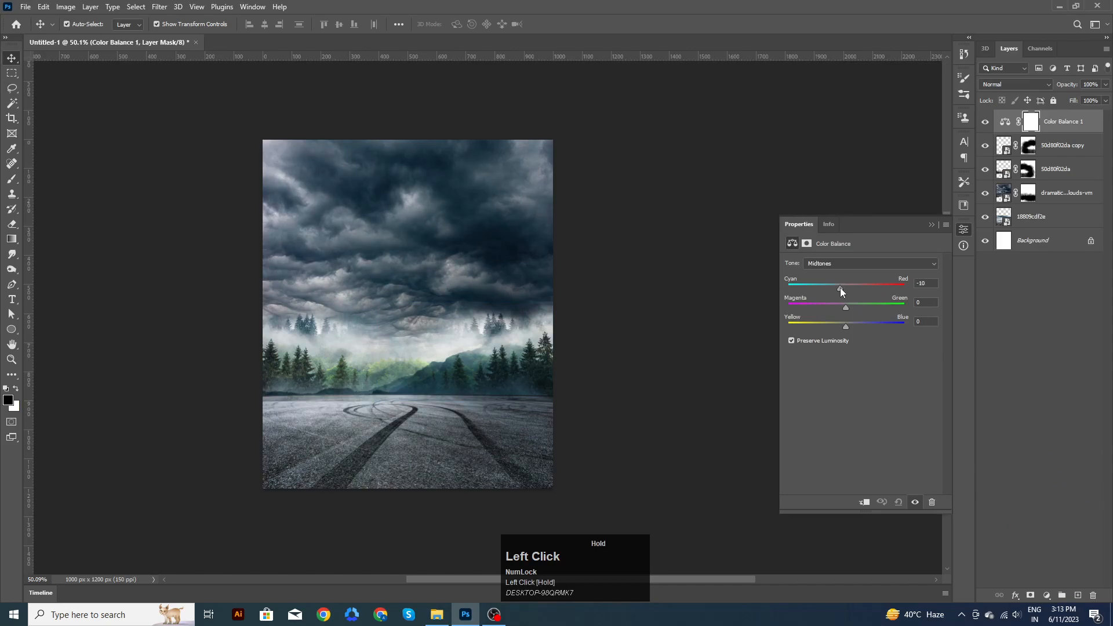
left_click_drag(838, 288, 853, 306)
left_click_drag(846, 327, 850, 327)
left_click(931, 226)
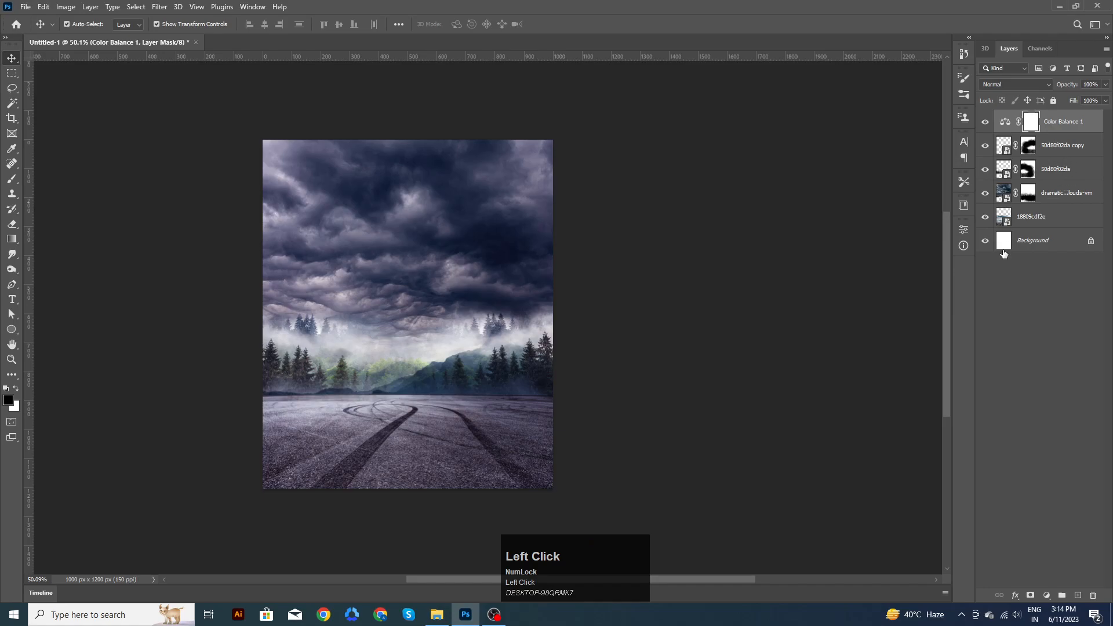
Step: Adjust the Shadows tone of the Color Balance layer to tint the clouds and road a cooler blue
double_click(1005, 122)
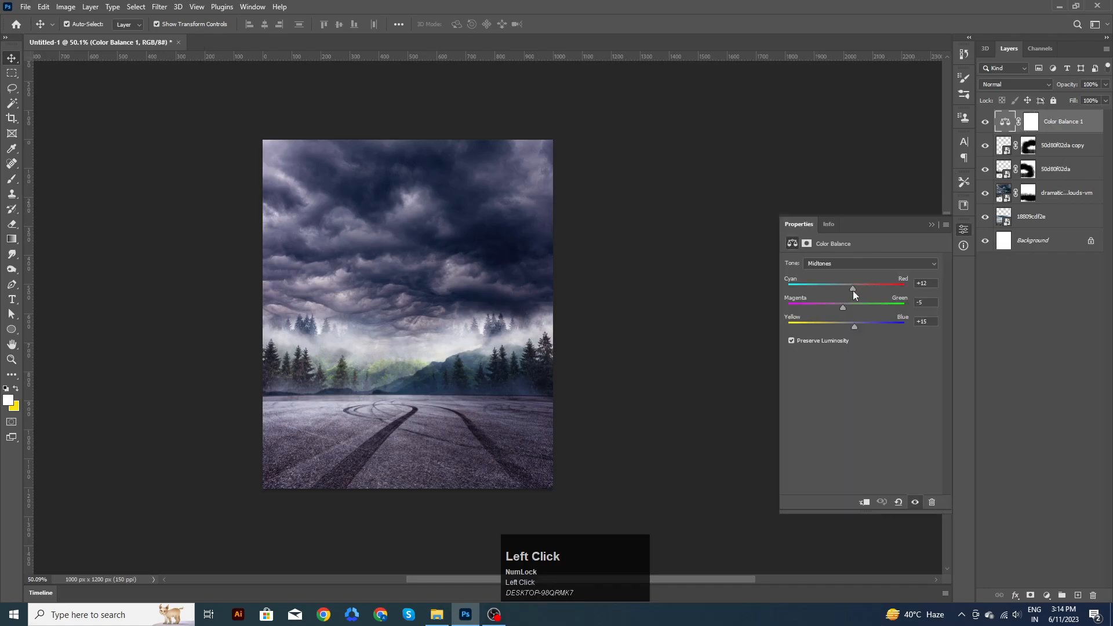
left_click(928, 265)
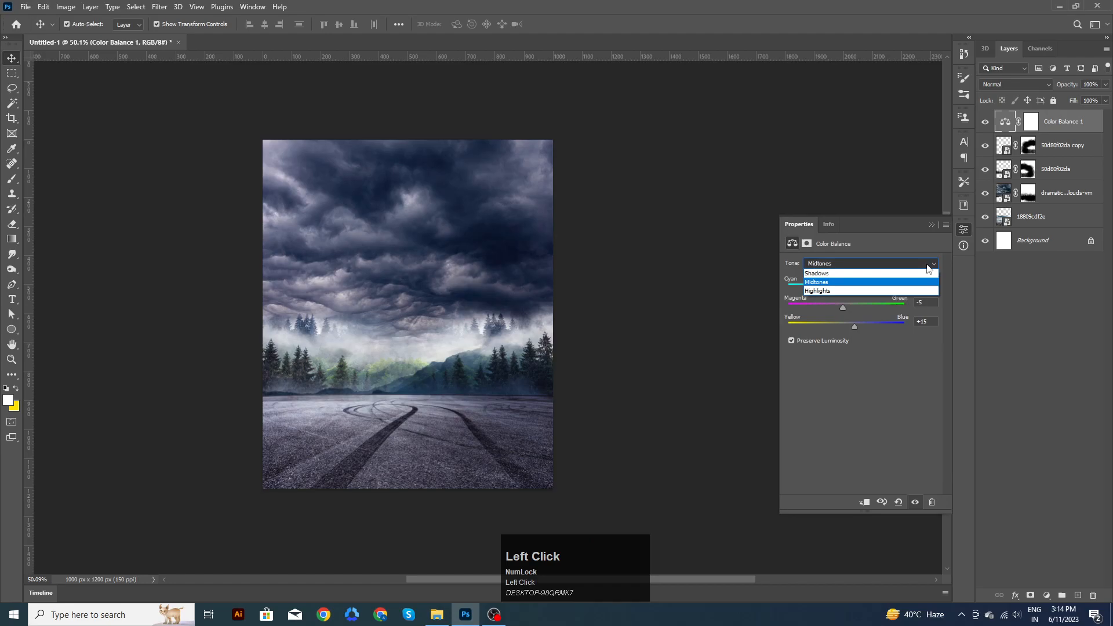
left_click(845, 273)
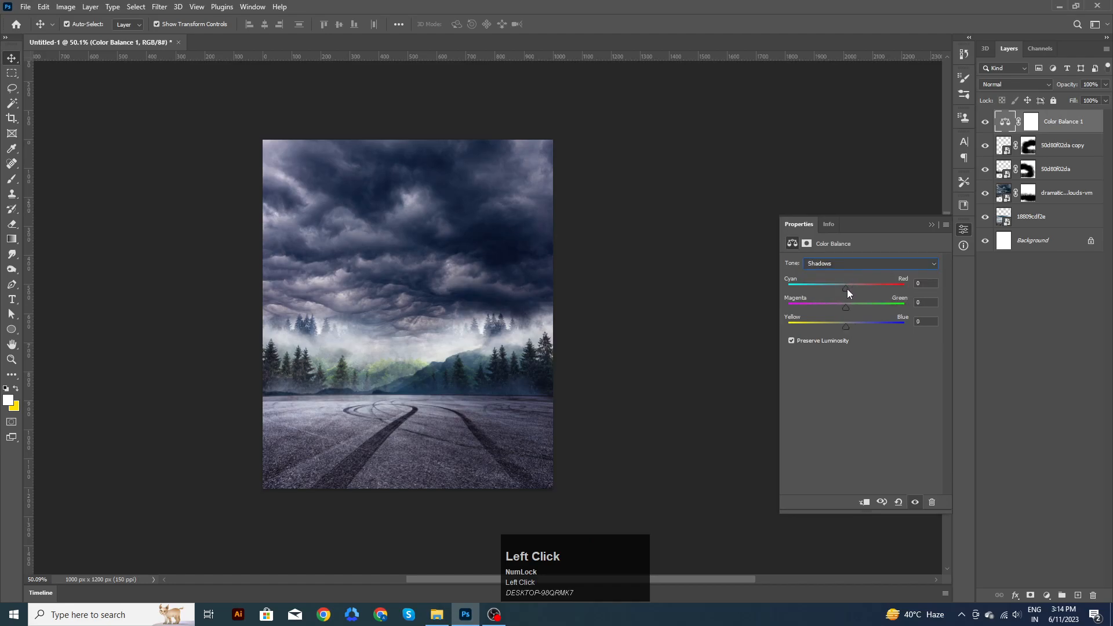
left_click(847, 288)
left_click_drag(856, 289, 838, 285)
left_click_drag(840, 309, 841, 308)
left_click(932, 225)
left_click(718, 283)
key("space")
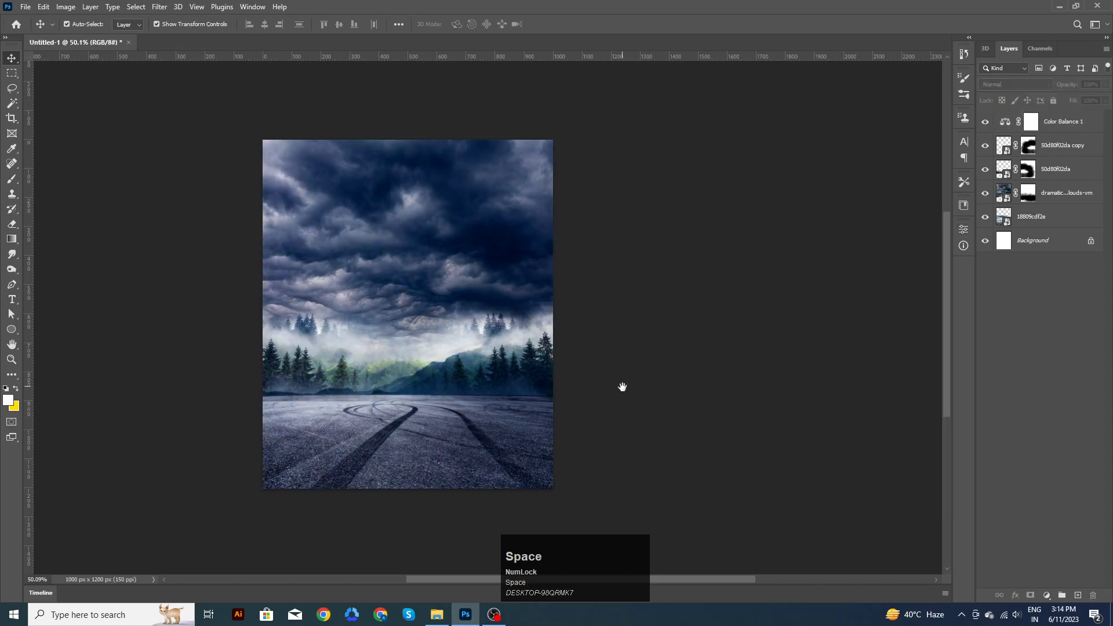
left_click_drag(622, 388, 636, 364)
left_click(709, 338)
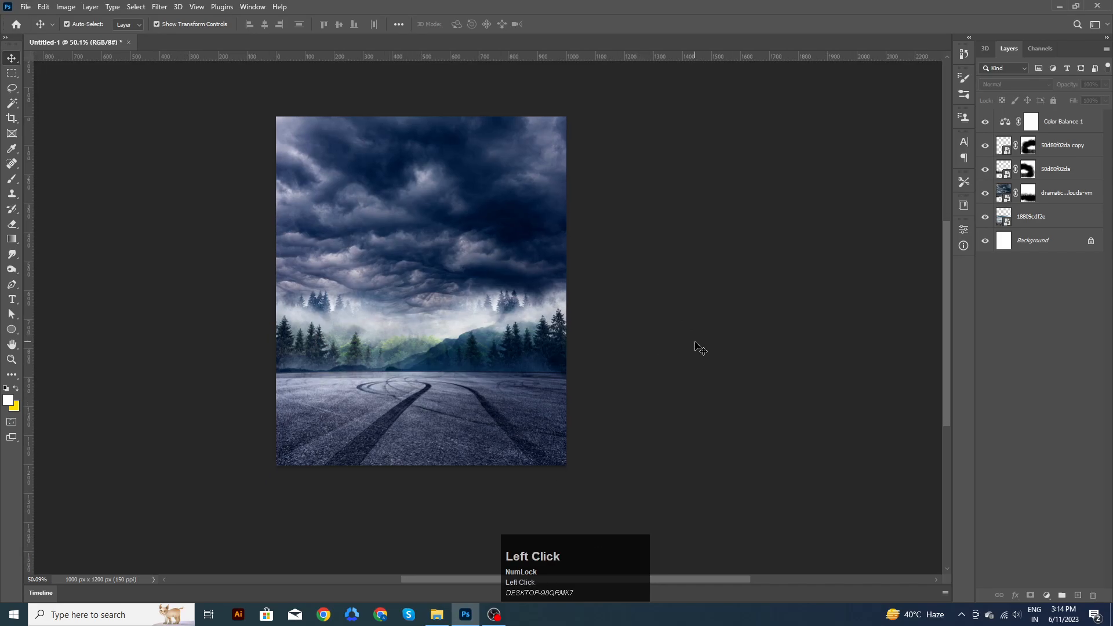
Step: Place Car.png from the images folder, scale it to 33.52% and position it across the road in the lower half of the poster
left_click(437, 614)
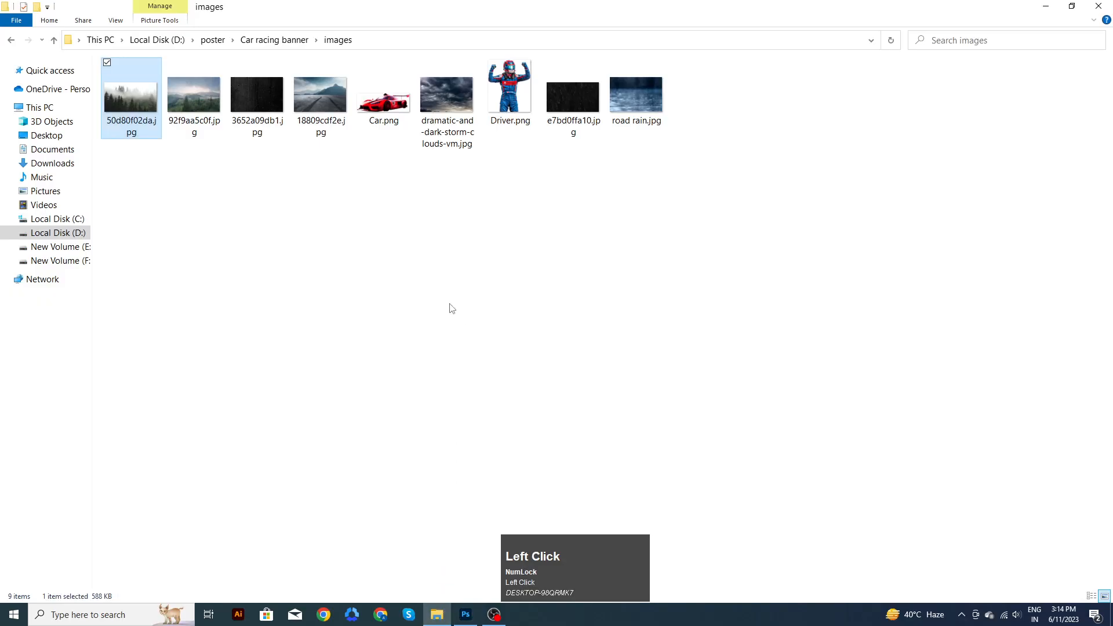
left_click(388, 272)
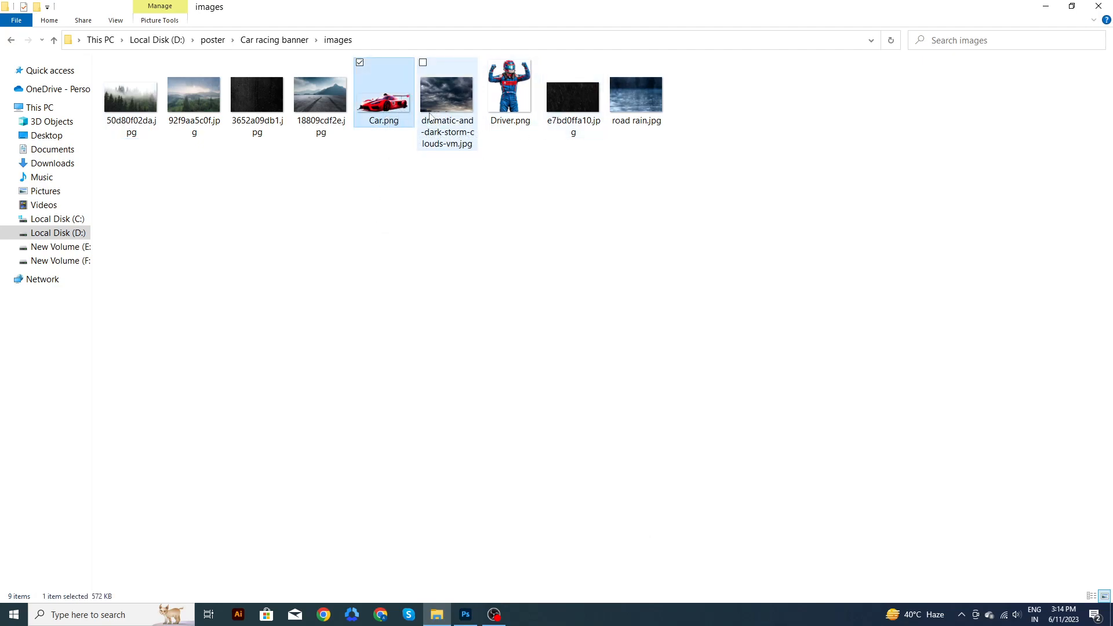
left_click_drag(414, 119, 491, 402)
left_click_drag(460, 316, 461, 405)
left_click_drag(567, 338, 562, 338)
left_click_drag(512, 385, 491, 402)
left_click(577, 25)
left_click_drag(559, 340, 561, 336)
left_click(575, 24)
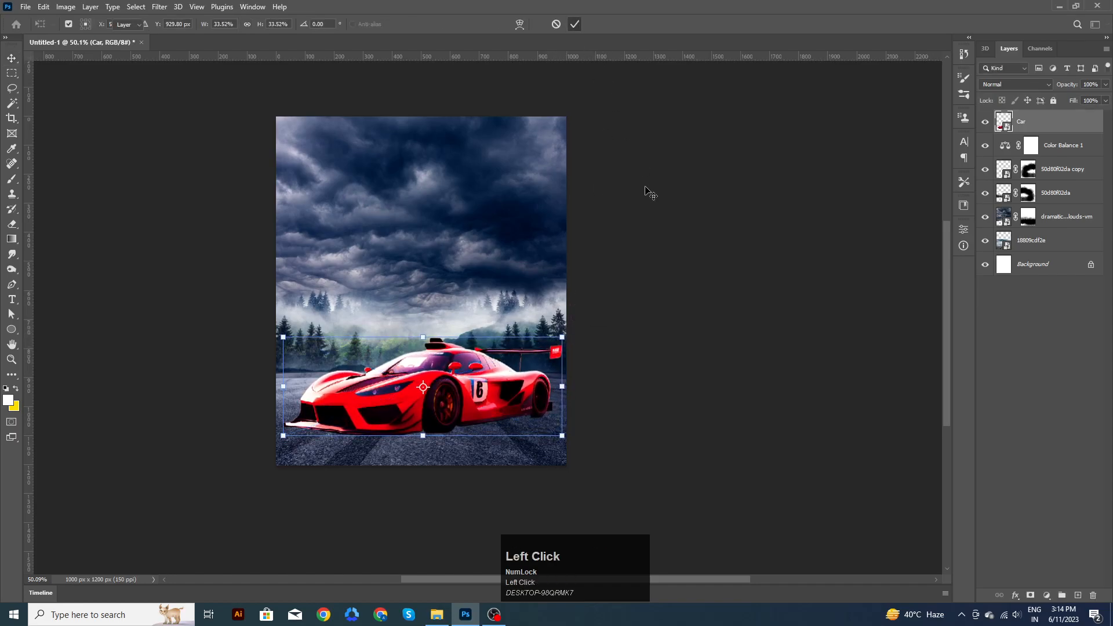
left_click(644, 250)
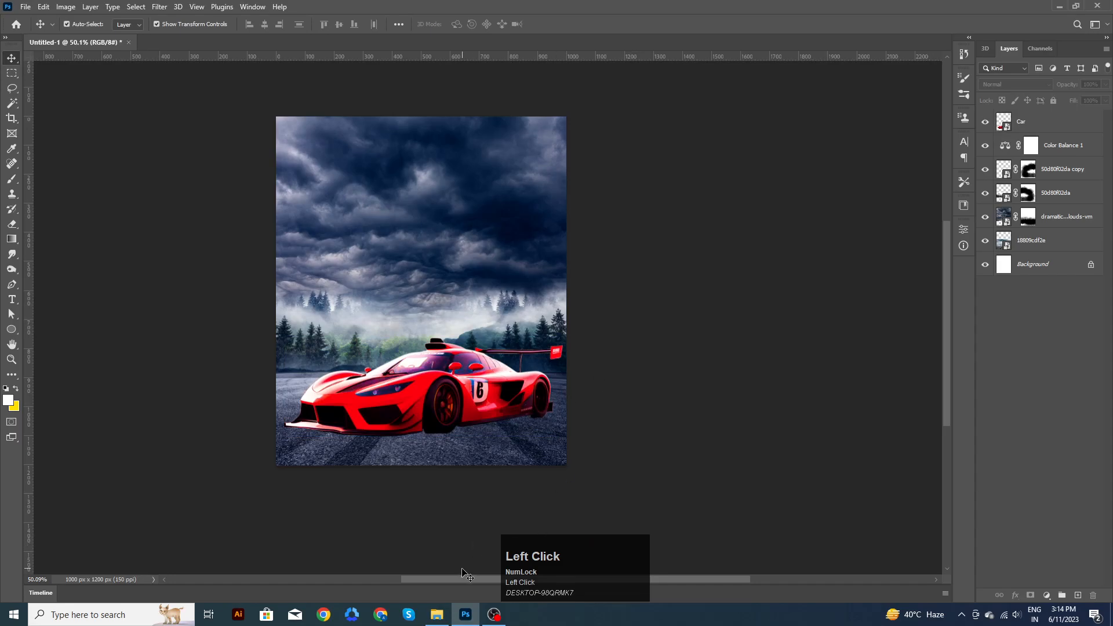
Step: Place Driver.png at the canvas centre, scale it to about 40% and put its layer beneath the Car layer
left_click(437, 615)
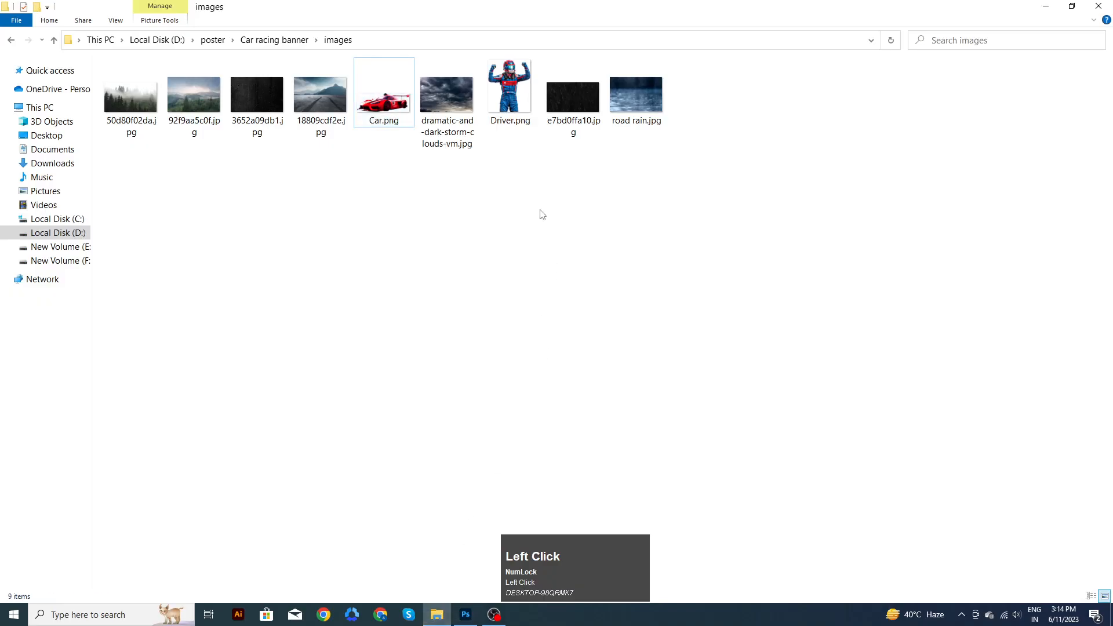
left_click_drag(514, 110, 462, 300)
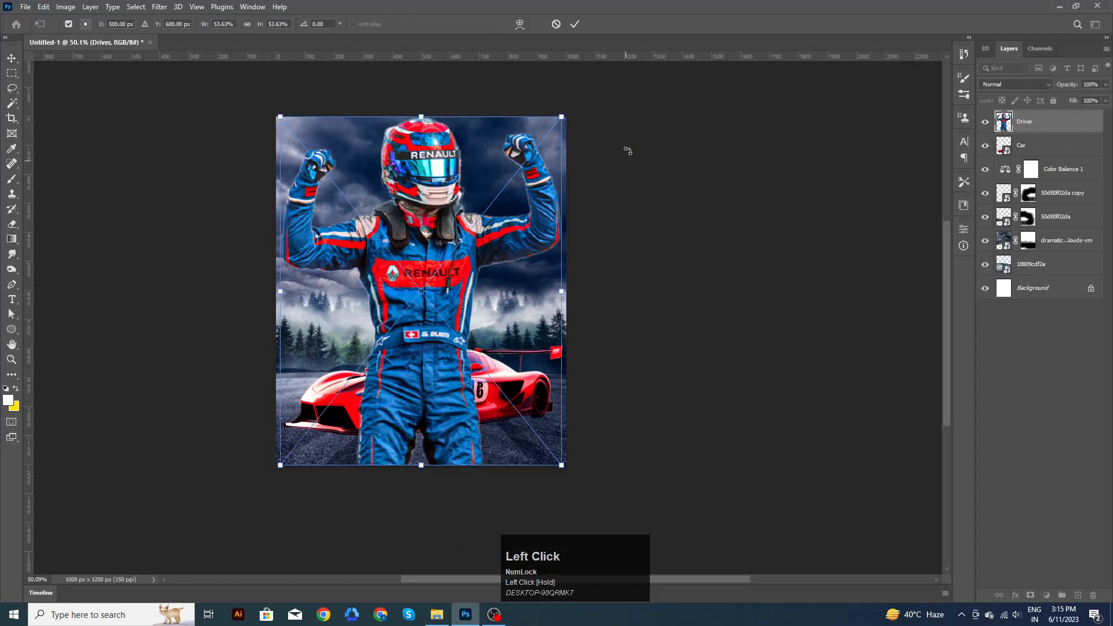
key("alt")
left_click_drag(563, 118, 526, 160)
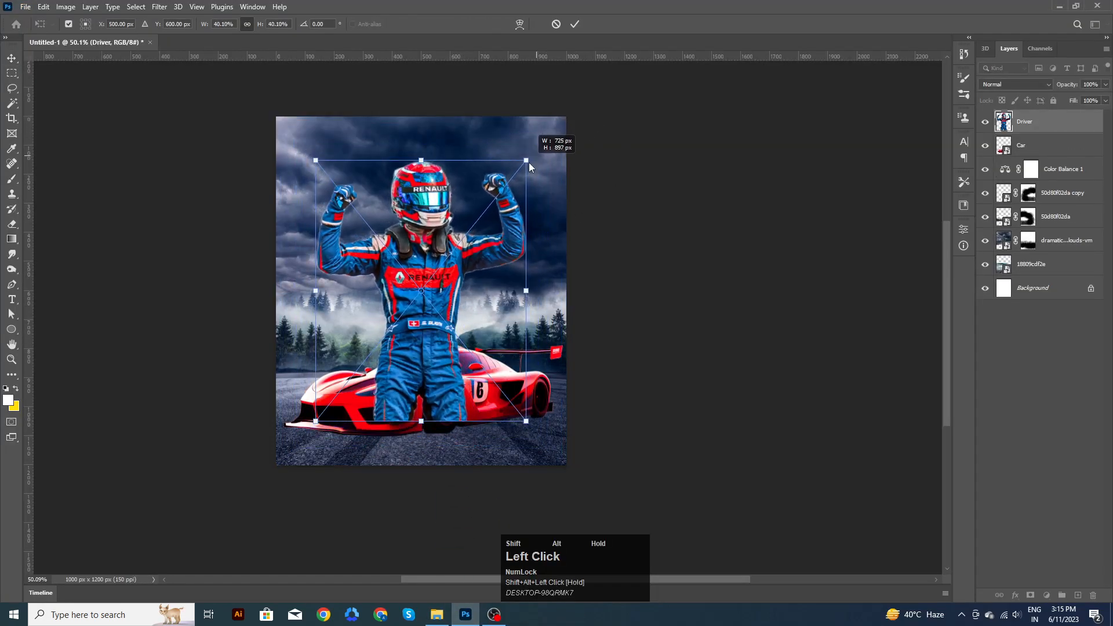
left_click(576, 24)
mouse_move(1059, 138)
left_mouse_down()
mouse_move(1055, 232)
mouse_move(1056, 122)
left_mouse_up()
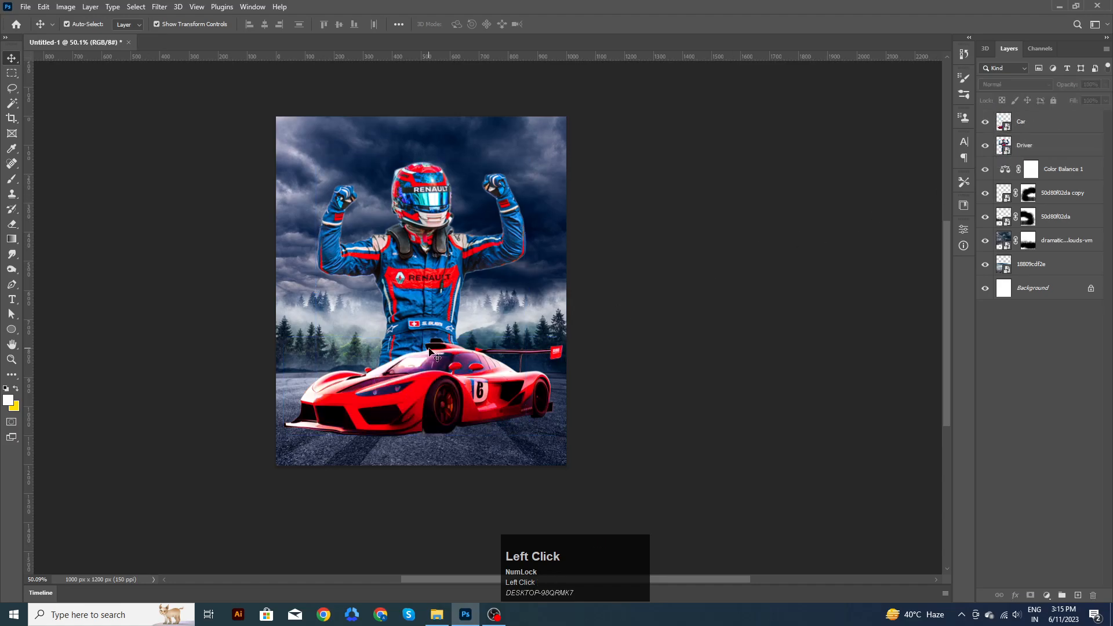
Step: Add a layer mask to the Driver layer and brush black over the driver's waist and legs behind the car
scroll(427, 345, "up", 1)
left_click(432, 284)
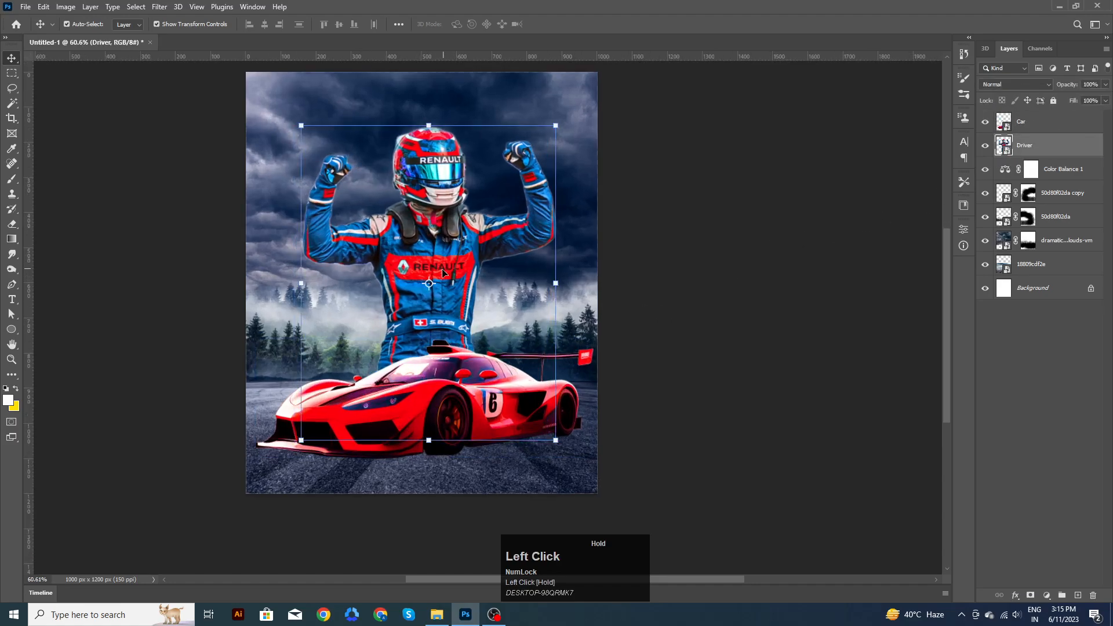
scroll(427, 313, "up", 2)
scroll(426, 317, "up", 1)
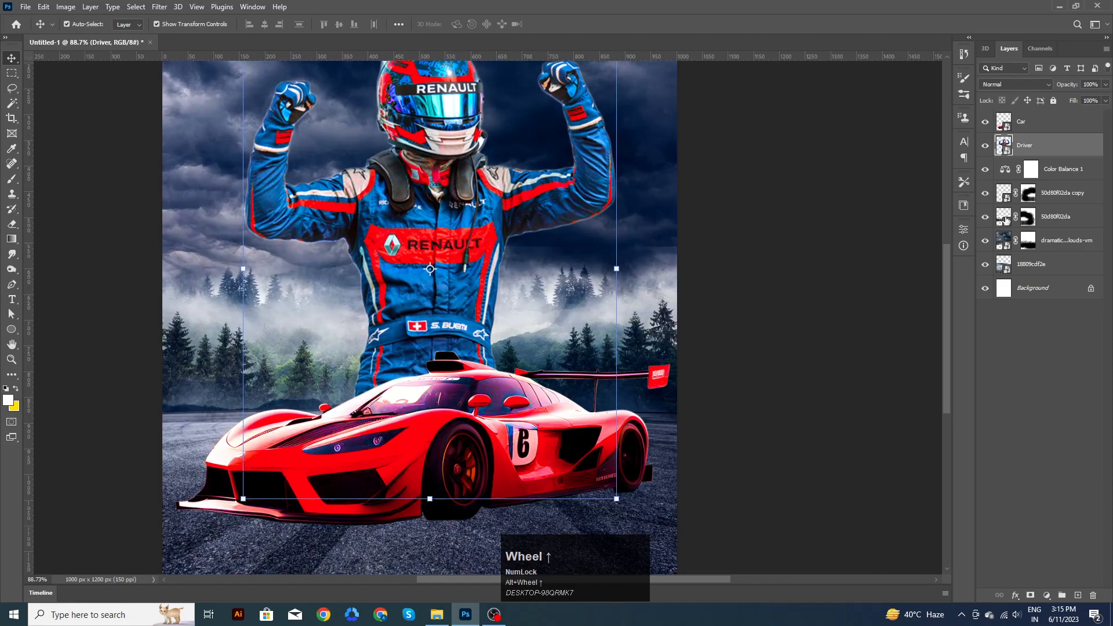
left_click(1031, 596)
key("b")
mouse_move(442, 434)
left_mouse_down()
mouse_move(351, 455)
mouse_move(460, 444)
mouse_move(600, 371)
mouse_move(601, 457)
left_mouse_up()
Step: Try fading the driver's helmet, arms and torso with black brush strokes on the mask, and undo those strokes
key("space")
mouse_move(658, 216)
left_mouse_down()
mouse_move(554, 230)
mouse_move(360, 195)
mouse_move(262, 254)
mouse_move(295, 293)
mouse_move(461, 348)
left_mouse_up()
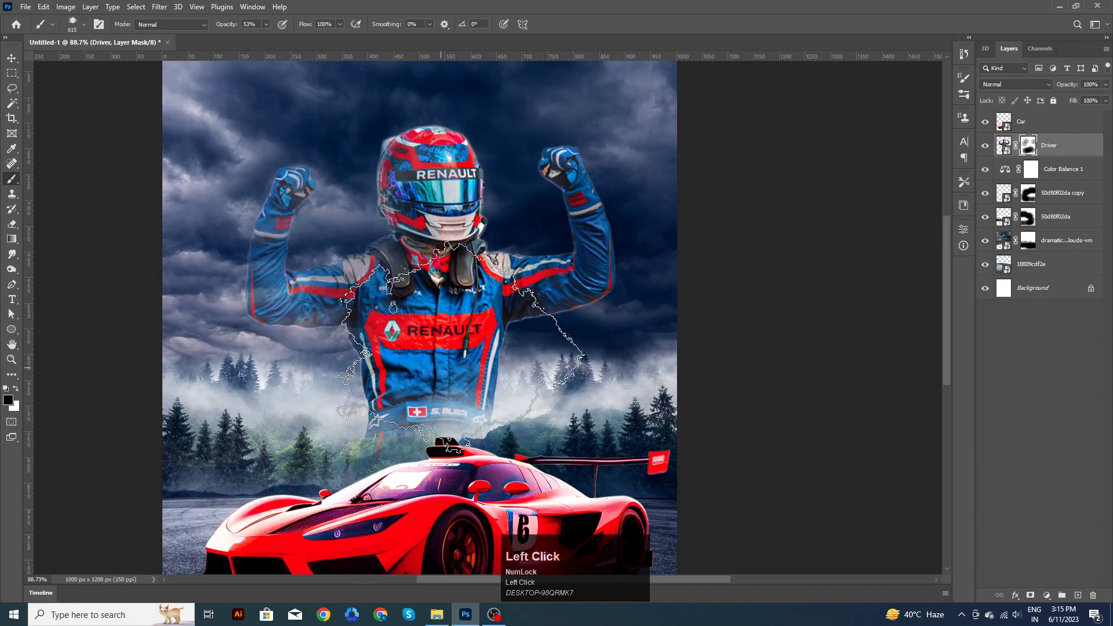
scroll(695, 383, "down", 3)
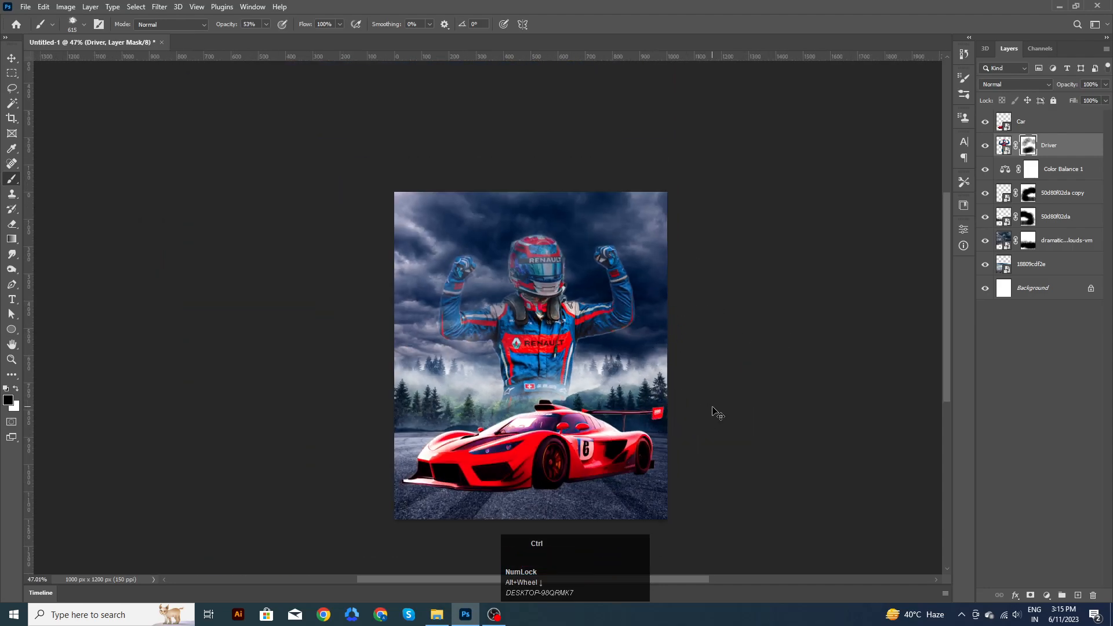
key("ctrl+z")
key("ctrl+z")
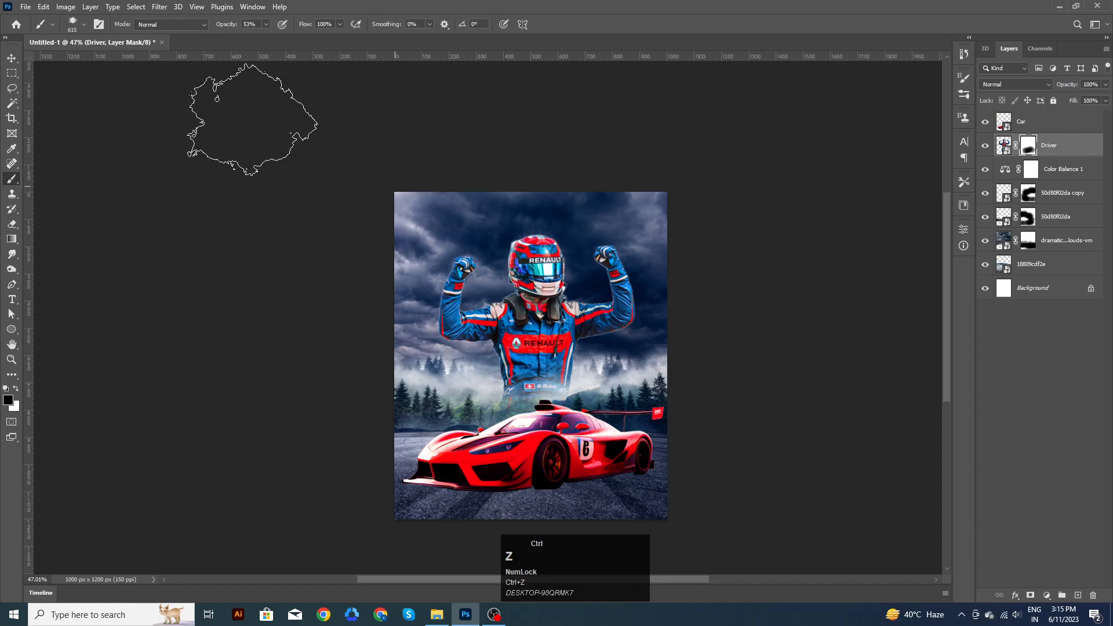
Step: Trace the pale leftover patch behind the helmet with the Pen tool and turn the path into a new selection with 0 px feather
left_click(12, 58)
scroll(446, 181, "up", 6)
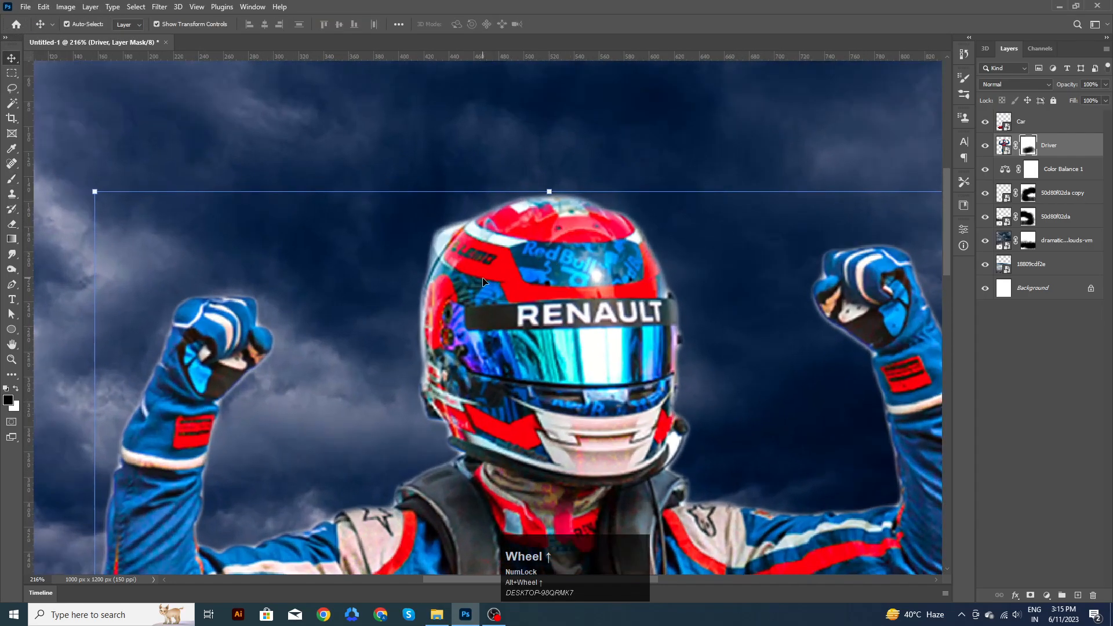
key("p")
left_click(421, 308)
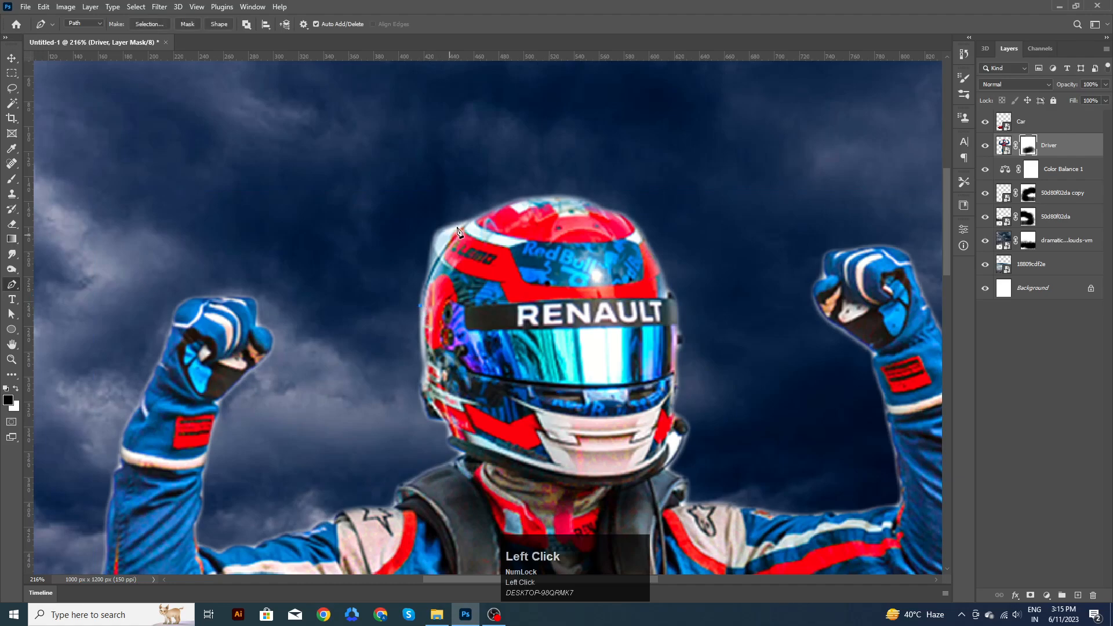
mouse_move(490, 209)
left_mouse_down()
mouse_move(542, 171)
mouse_move(498, 190)
left_mouse_up()
left_click(474, 188)
left_click_drag(356, 217, 355, 232)
left_click(353, 260)
left_click_drag(361, 298, 366, 301)
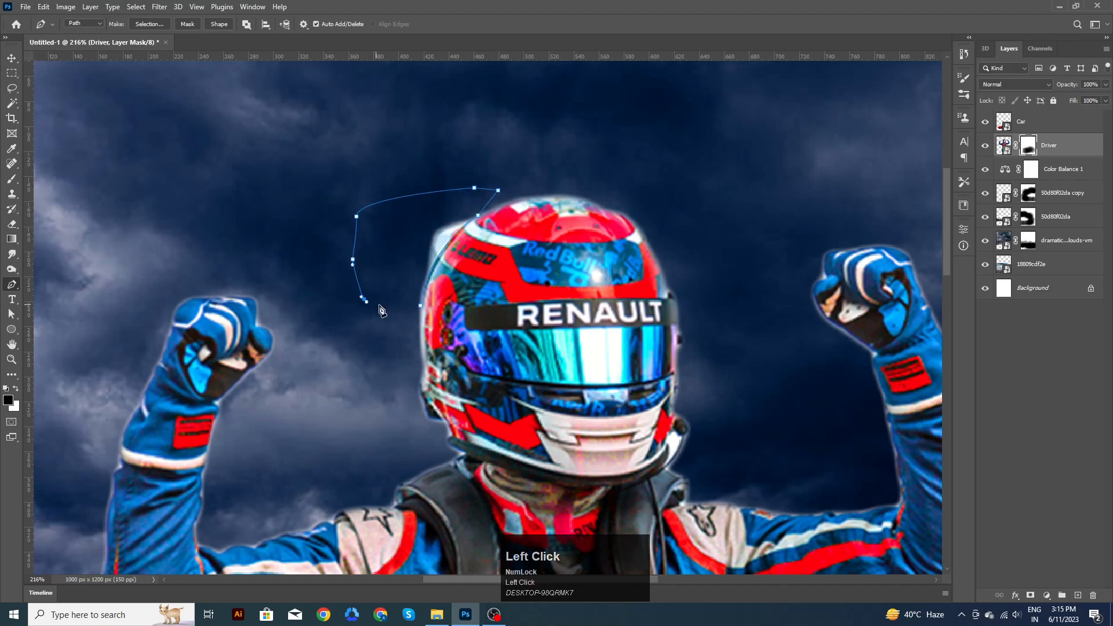
right_click(421, 310)
left_click(464, 295)
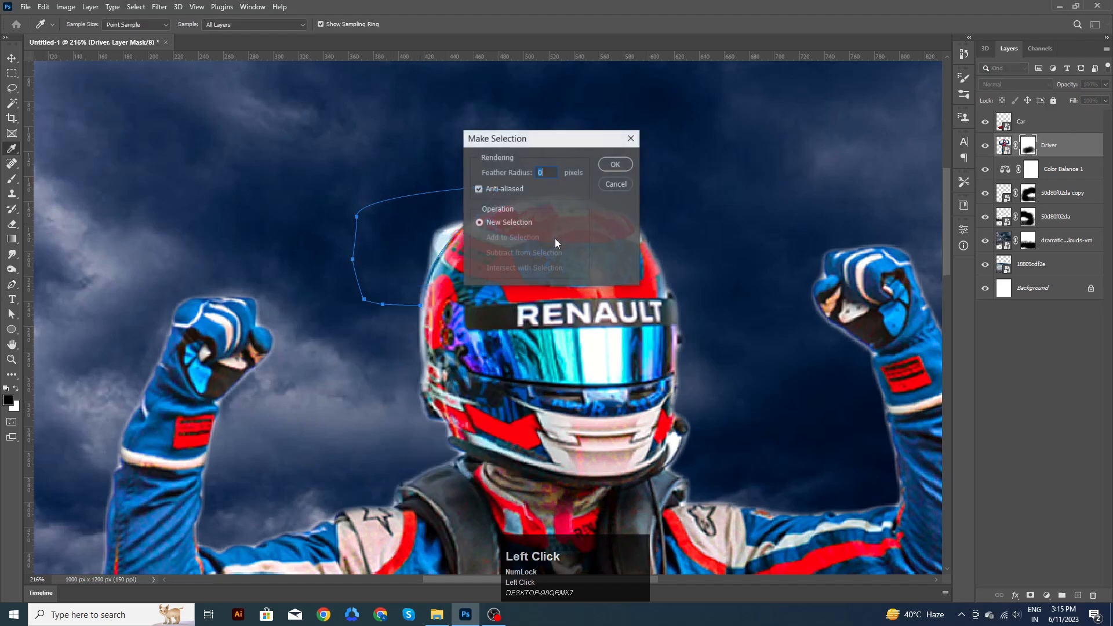
left_click(616, 164)
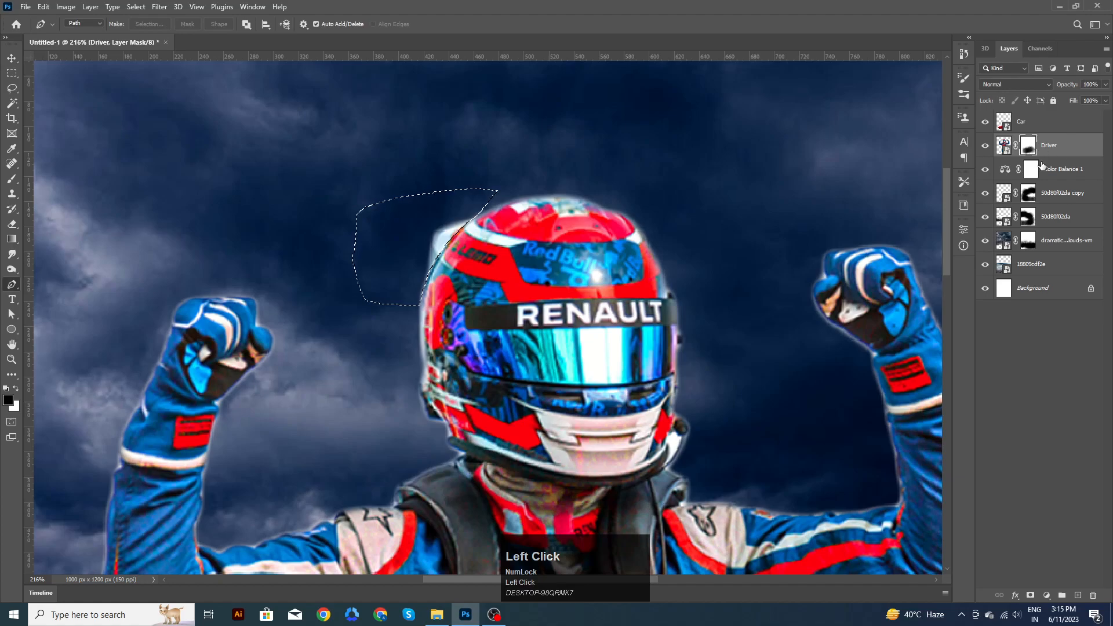
Step: Fill the selected patch with black on the Driver mask to hide it, and clear the selection
key("alt+BackSpace")
key("ctrl+d")
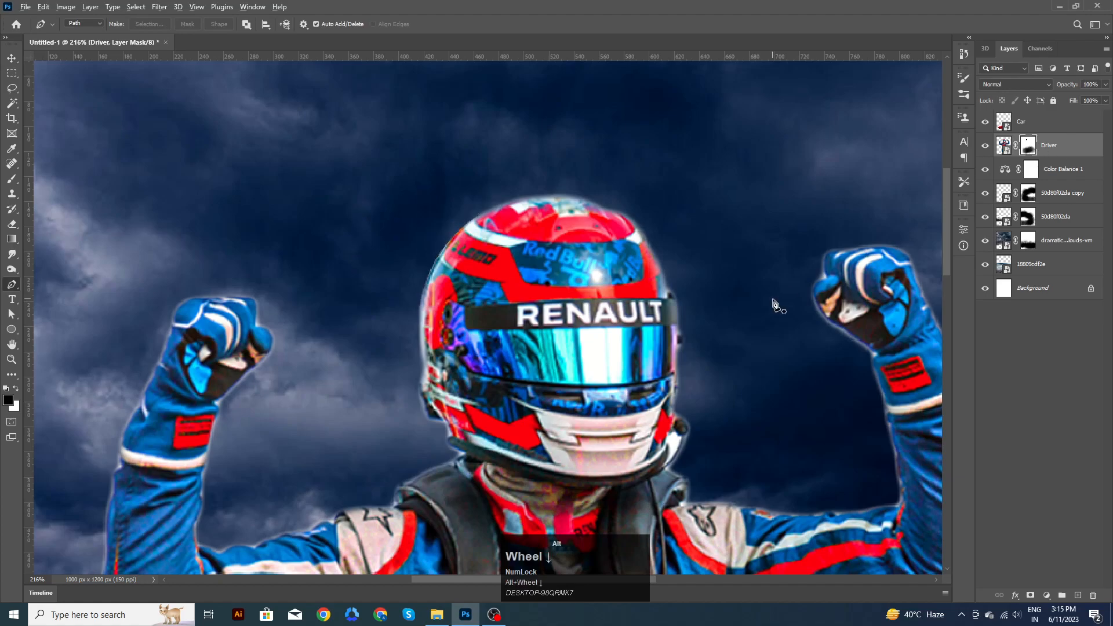
scroll(777, 304, "down", 5, "alt")
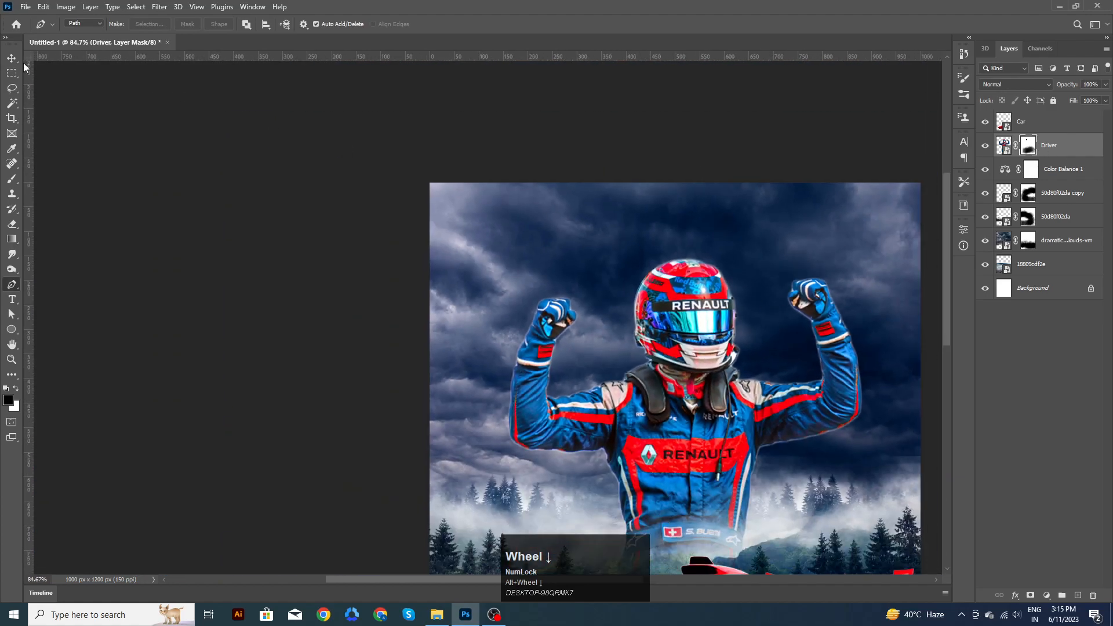
left_click(11, 58)
left_click(249, 219)
Step: Examine how the driver and car blend with the background, both in the full poster and close up
scroll(318, 278, "down", 4, "alt")
left_click(783, 400)
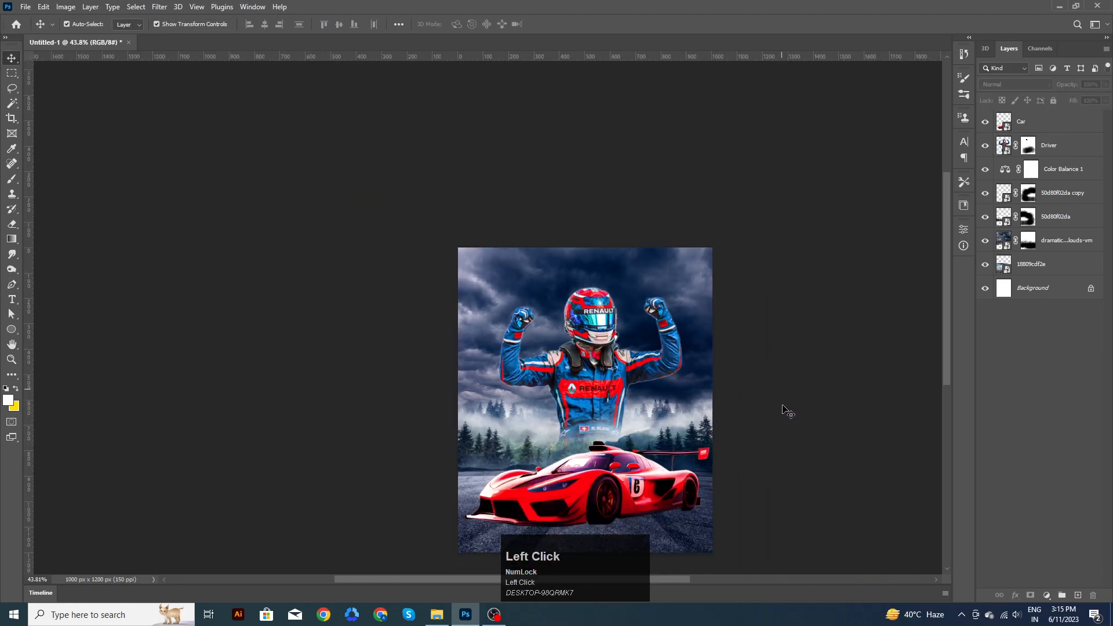
left_click_drag(783, 404, 676, 388)
left_click(528, 355)
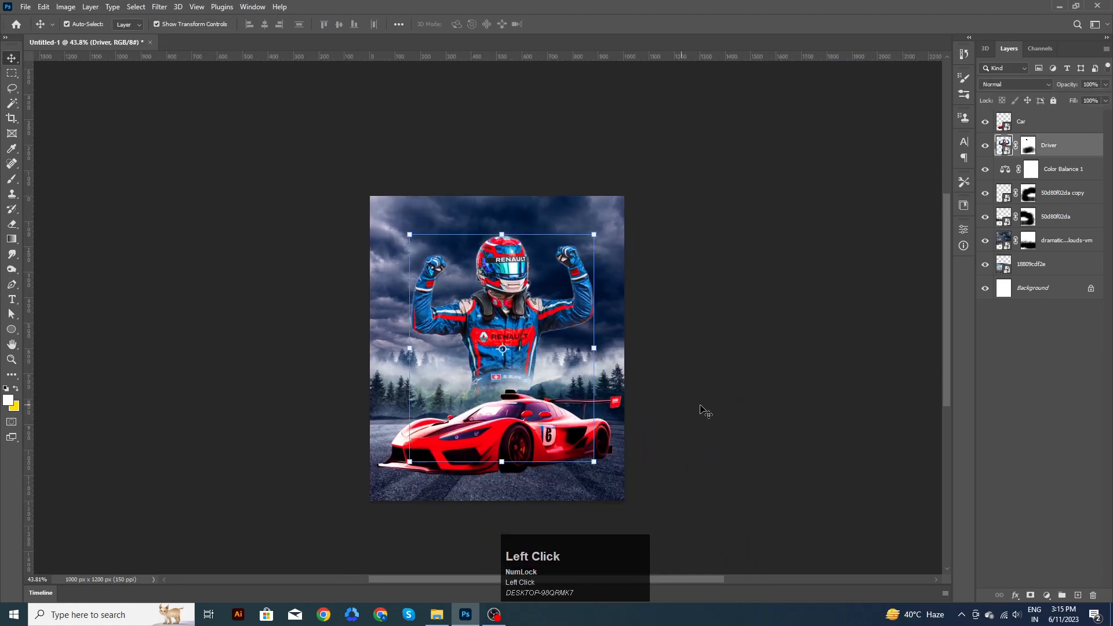
left_click(701, 410)
scroll(611, 459, "up", 5, "alt")
scroll(545, 475, "up", 1, "alt")
left_click_drag(557, 436, 542, 459)
scroll(539, 421, "down", 1, "alt")
Step: Group the layers from Color Balance 1 down to 18809cdf2e and rename the group as background
left_click(1067, 171)
left_click(1052, 263, "shift")
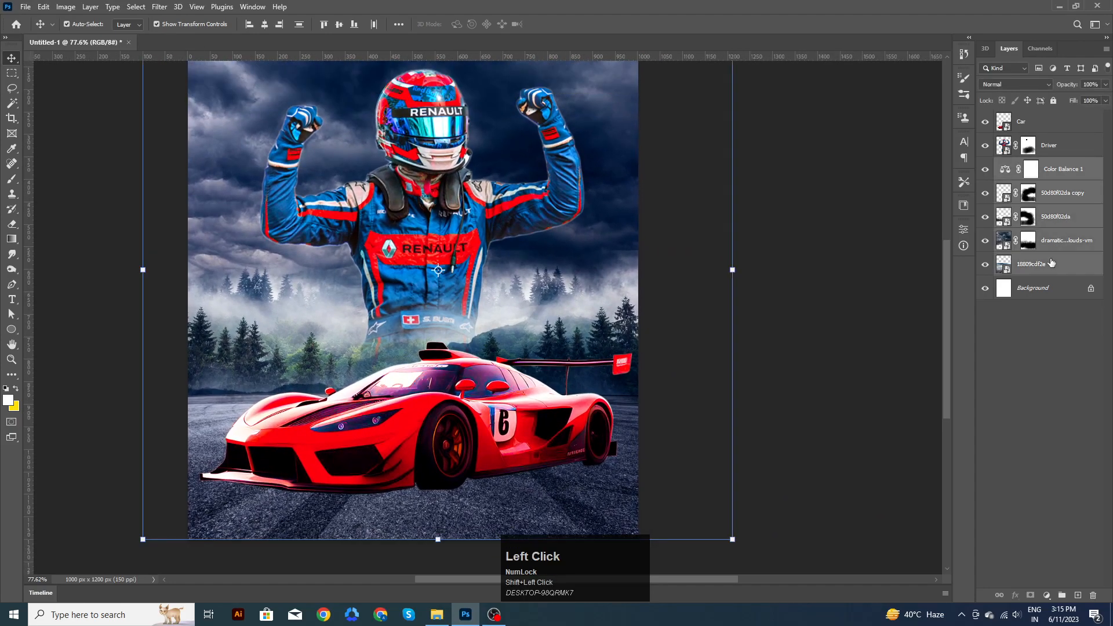
key("ctrl+g")
left_click(812, 287)
left_click_drag(659, 246, 720, 275)
double_click(1023, 164)
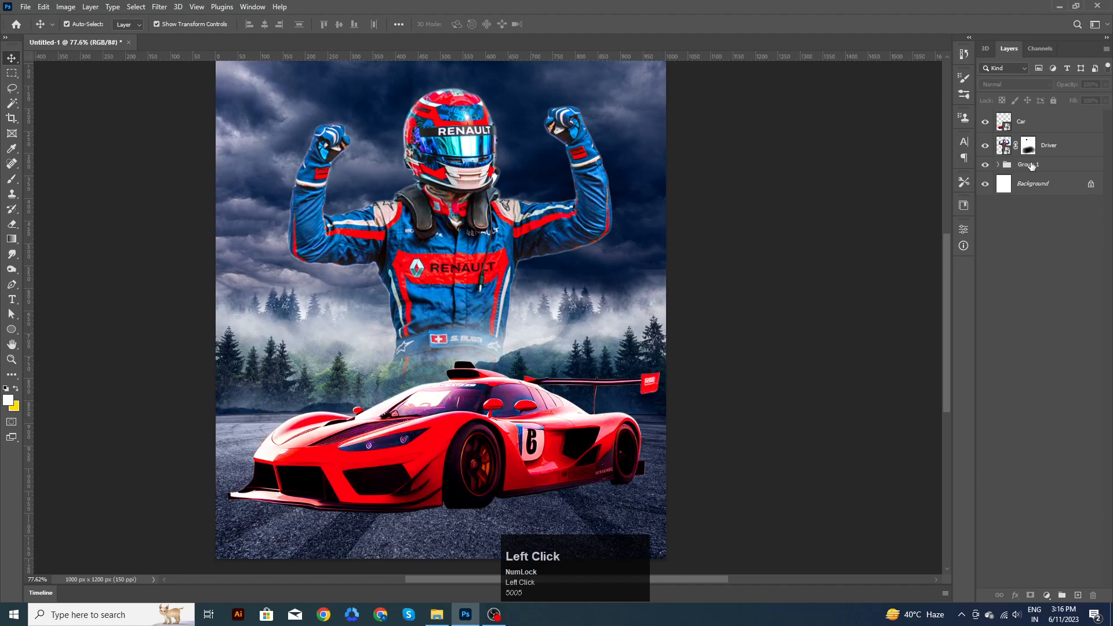
type("background")
key("Return")
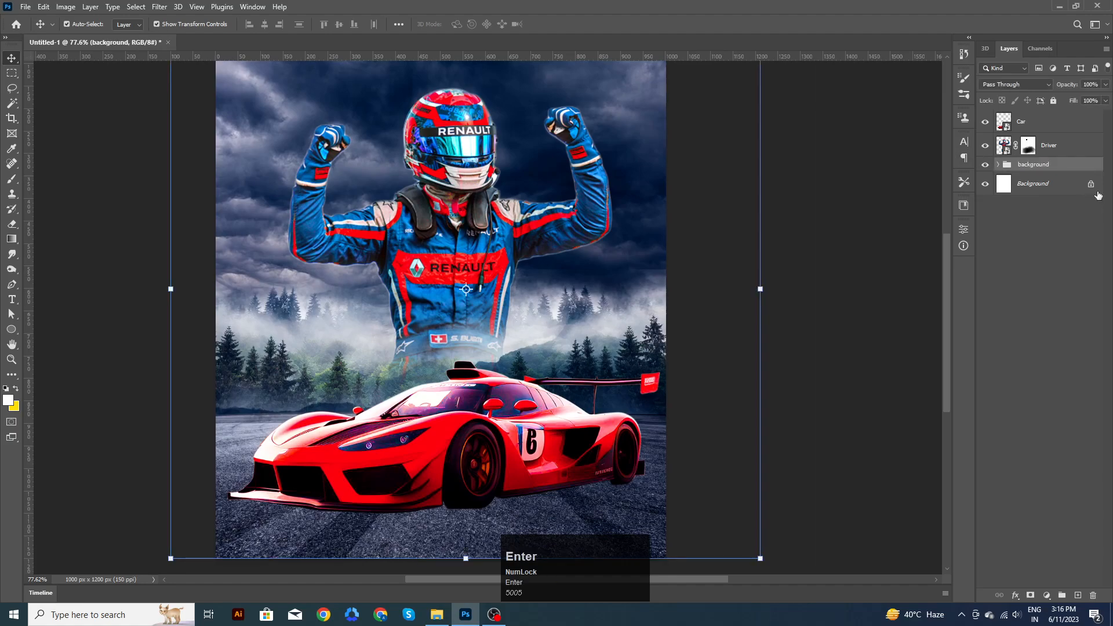
Step: Add a Hue/Saturation adjustment above the Driver layer and clip it to that layer
left_click(834, 244)
left_click_drag(596, 267, 590, 231)
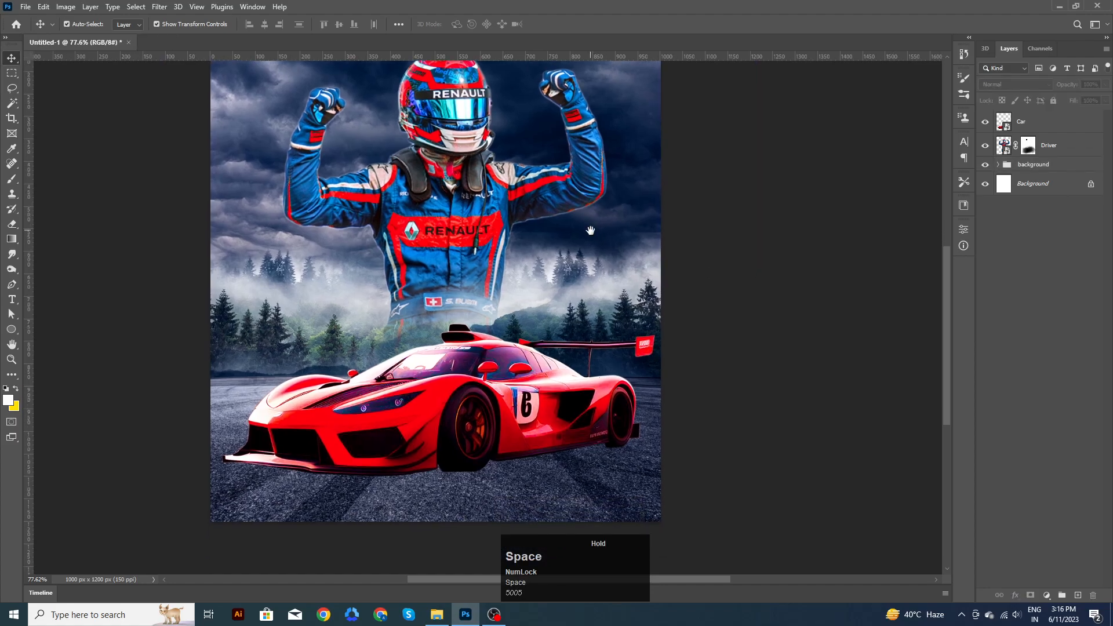
left_click_drag(499, 194, 496, 220)
scroll(470, 229, "up", 2)
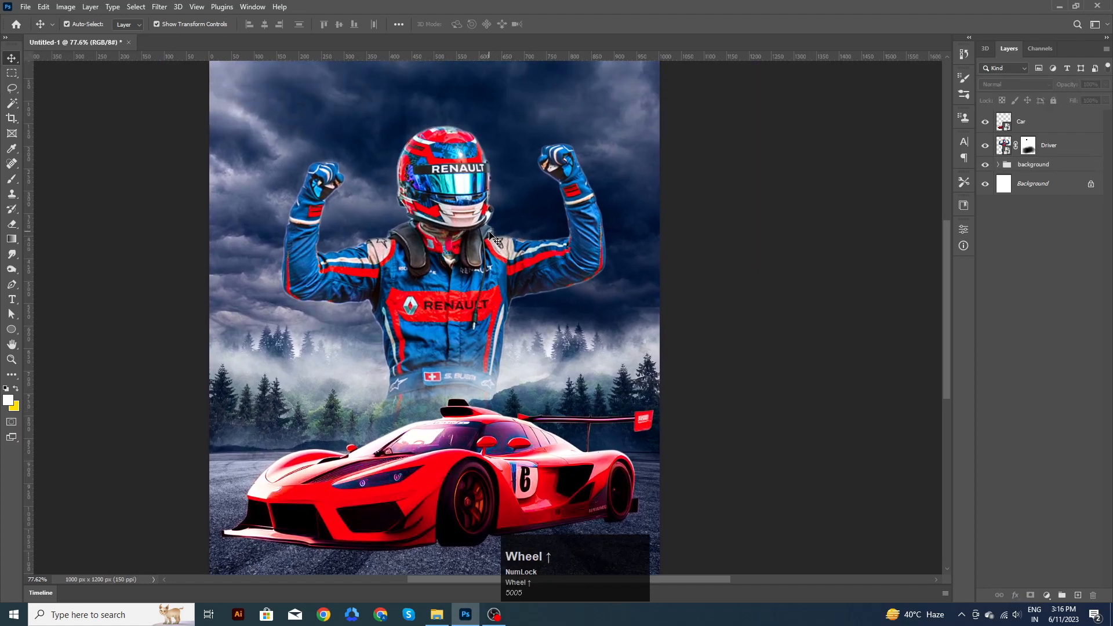
left_click(464, 228)
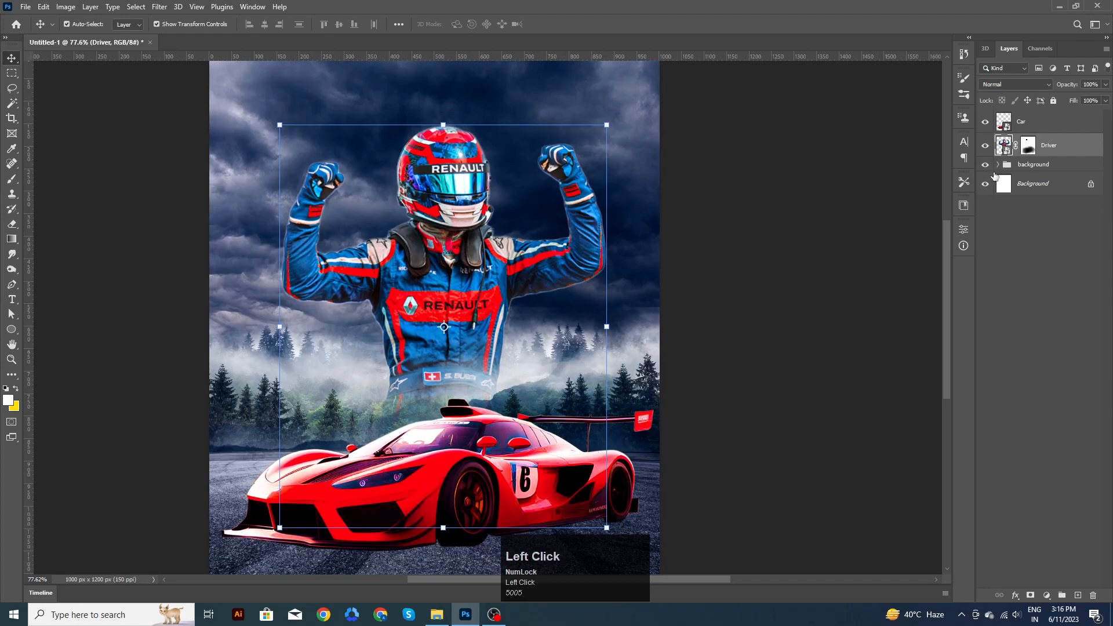
left_click(1046, 595)
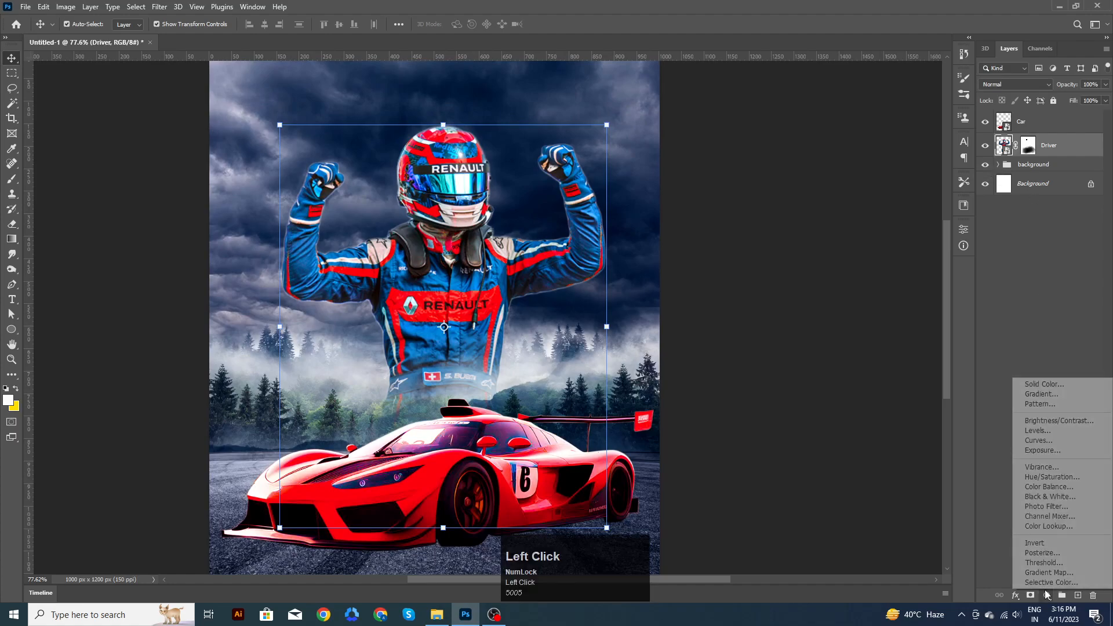
left_click(1053, 477)
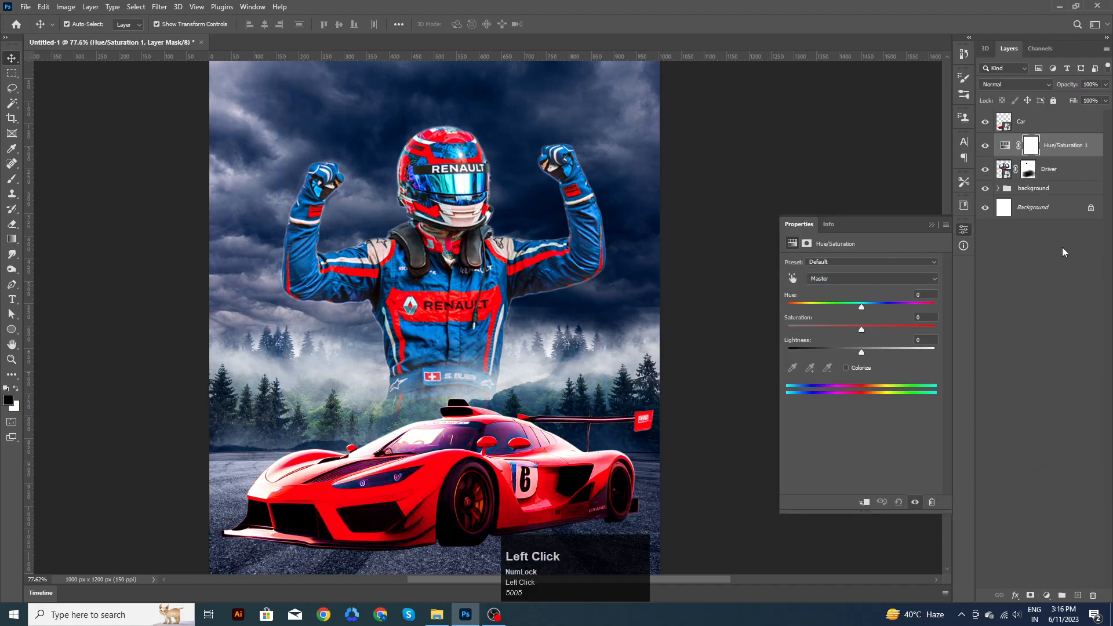
left_click(1050, 174, "alt")
Step: Set the driver's Hue/Saturation adjustment to hue -1, saturation about +16 and lightness -19
left_click_drag(863, 308, 854, 330)
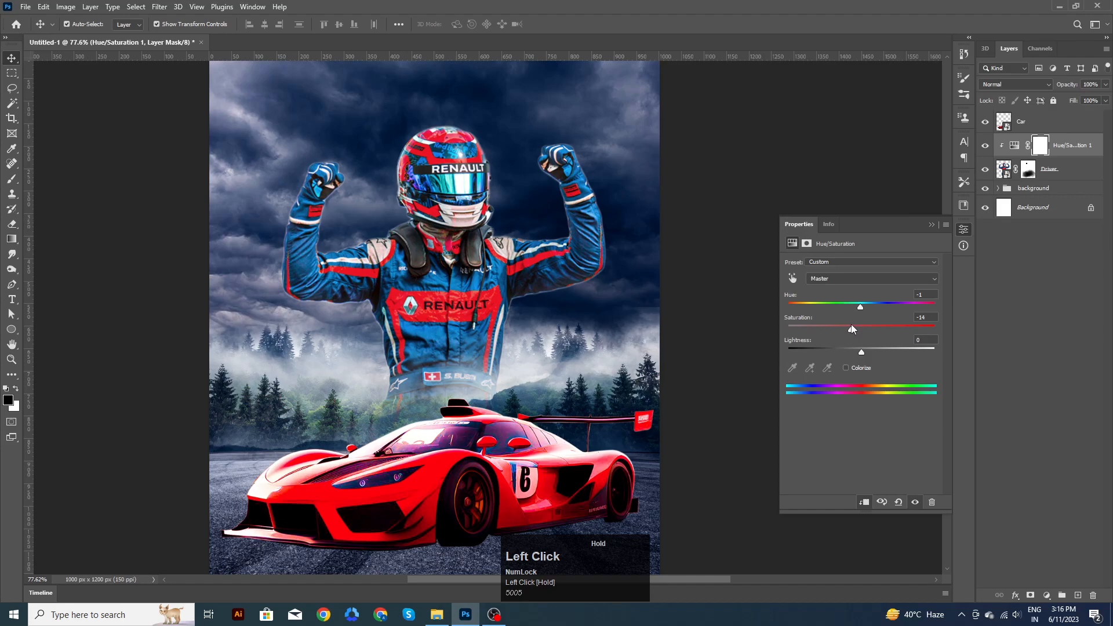
left_click(850, 351)
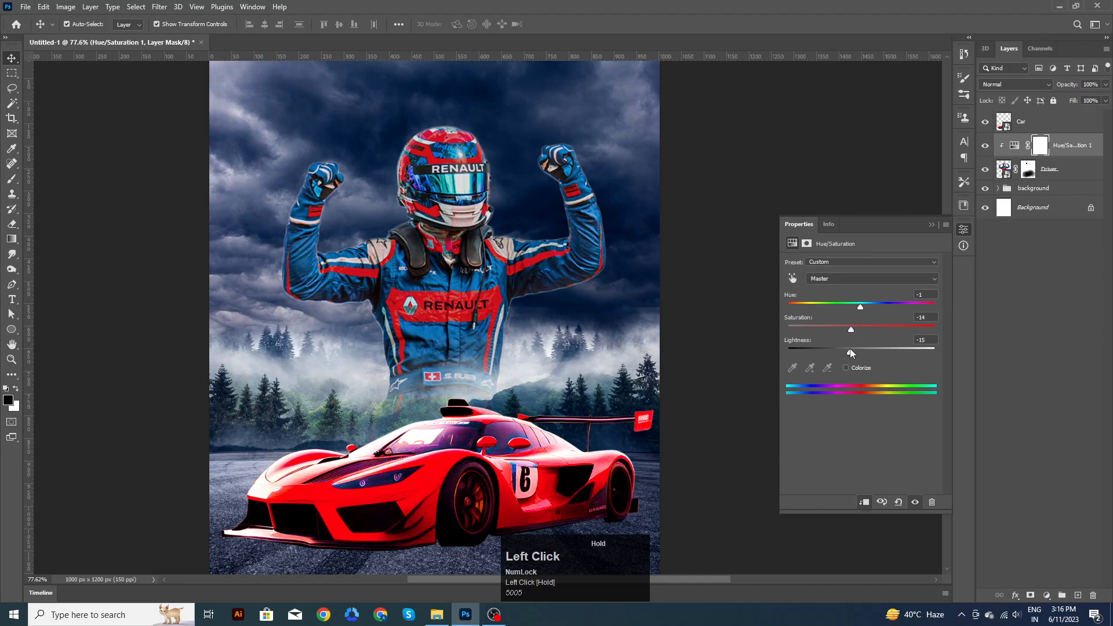
left_click_drag(850, 350, 849, 351)
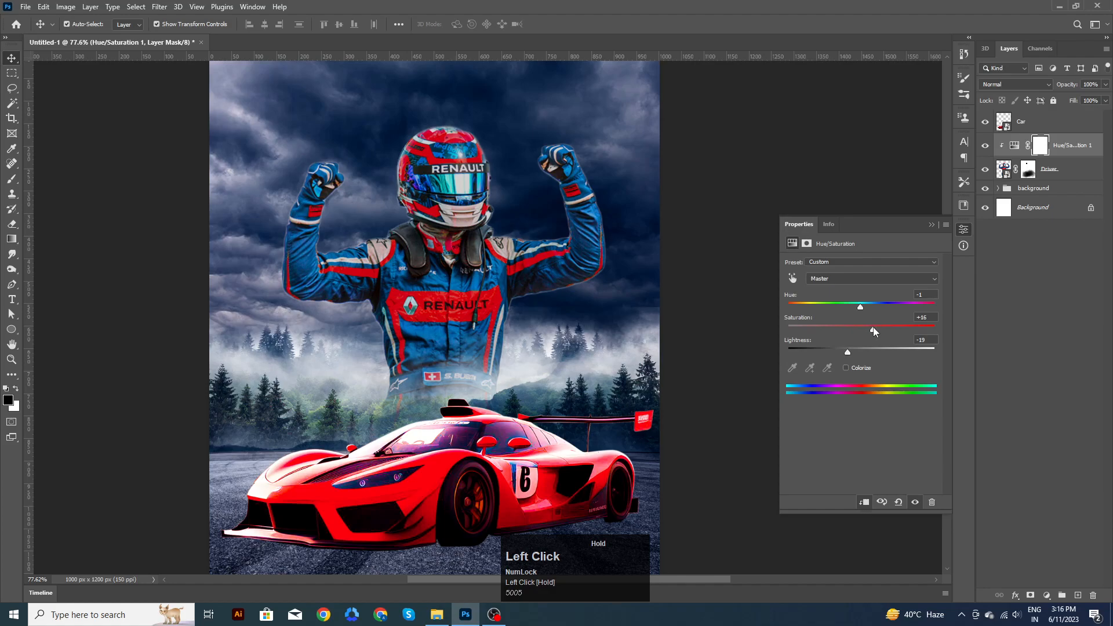
left_click(928, 225)
left_click(720, 338)
Step: Apply Levels to the Car layer with midtones at 0.7 and the white input at 247
scroll(720, 338, "down", 2)
key("space")
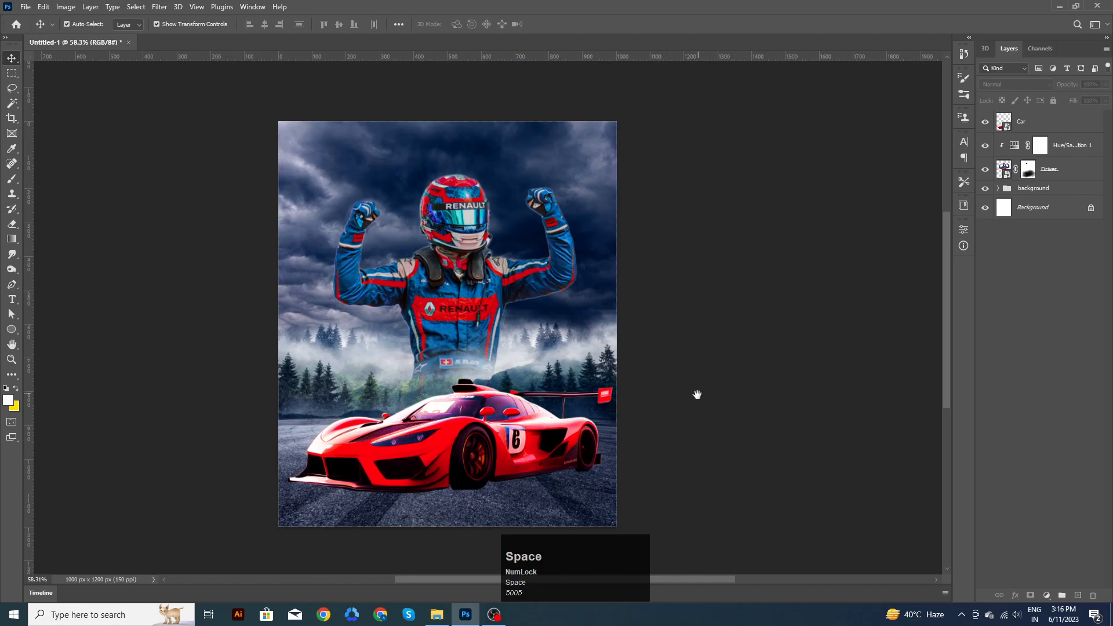
left_click_drag(698, 395, 704, 352)
left_click_drag(712, 296, 728, 283)
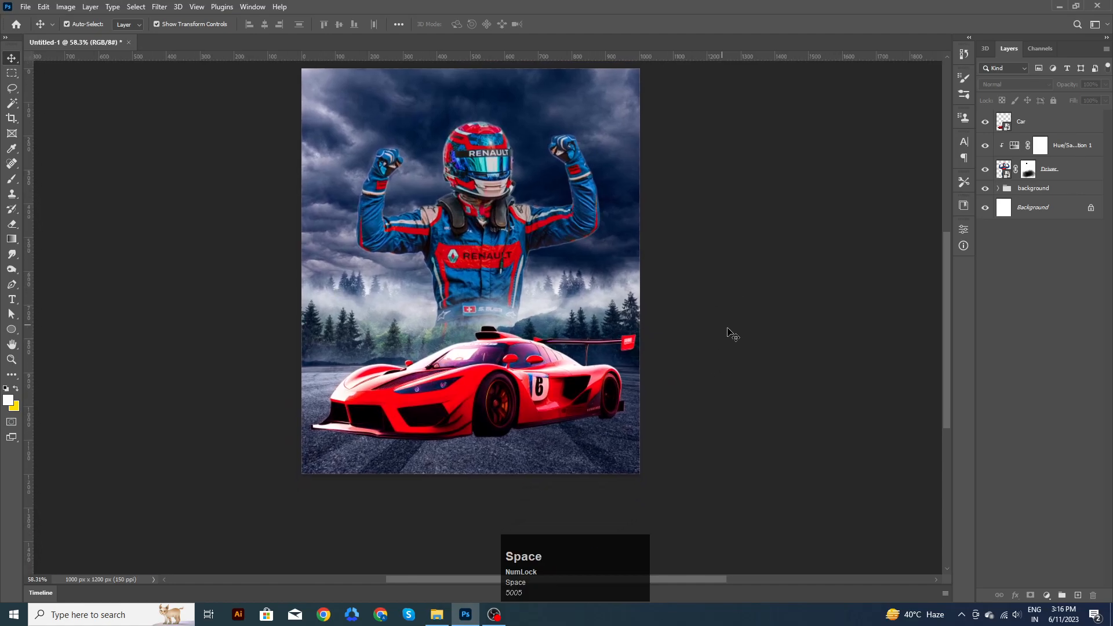
left_click(544, 377)
scroll(577, 409, "up", 1)
key("ctrl+l")
left_click_drag(540, 121, 724, 134)
left_click_drag(705, 261, 725, 260)
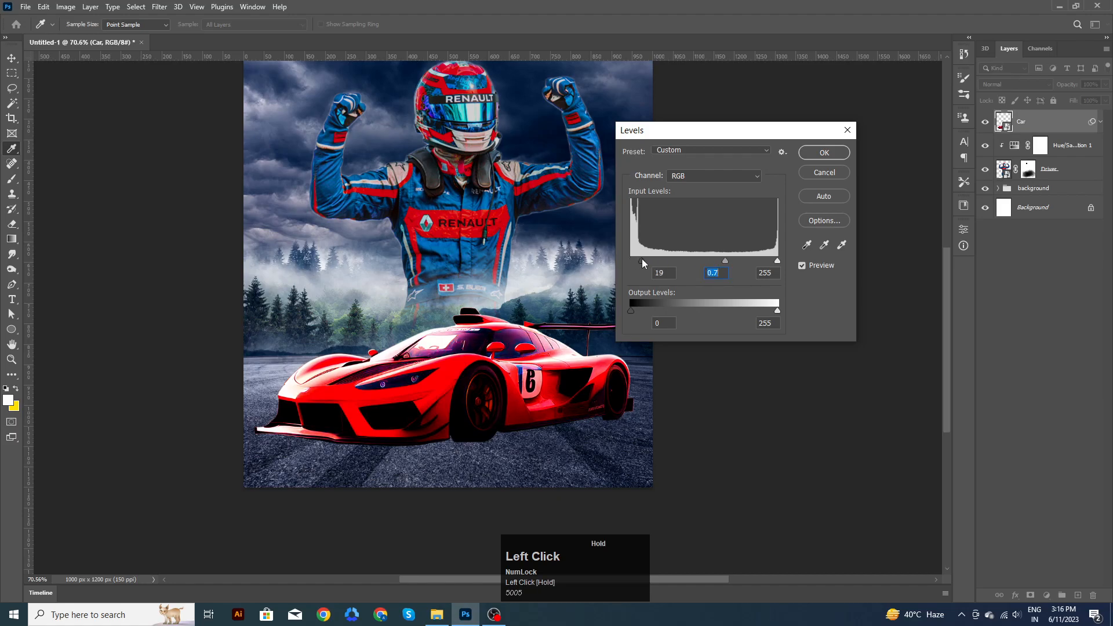
key("shift+Tab")
left_click(774, 260)
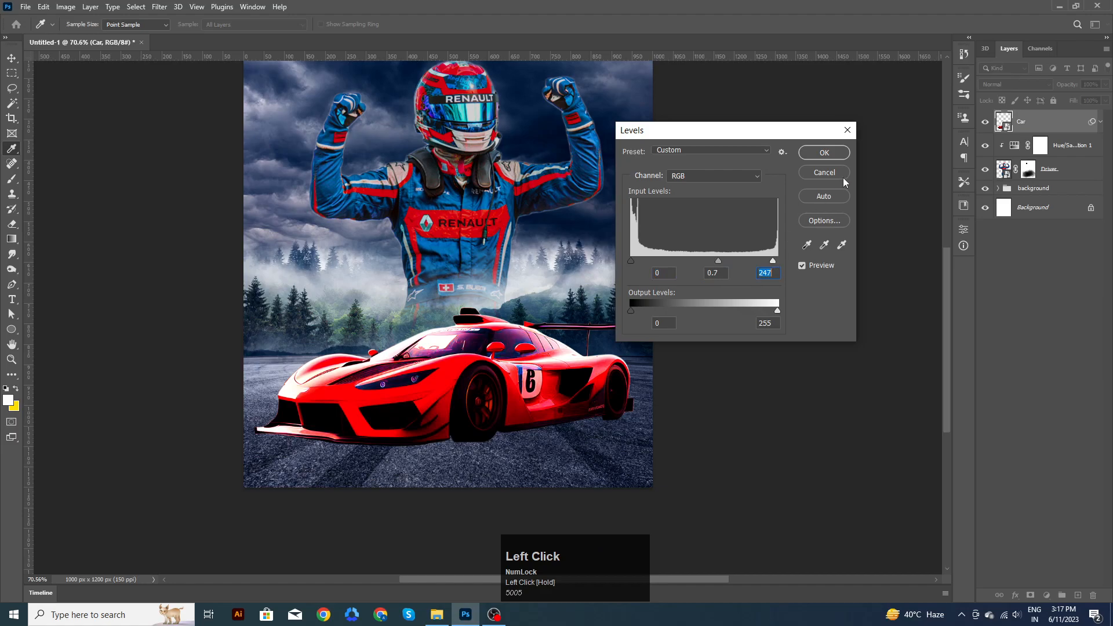
left_click(824, 153)
mouse_move(468, 211)
left_mouse_down()
mouse_move(474, 229)
mouse_move(467, 221)
left_mouse_up()
left_click(744, 288)
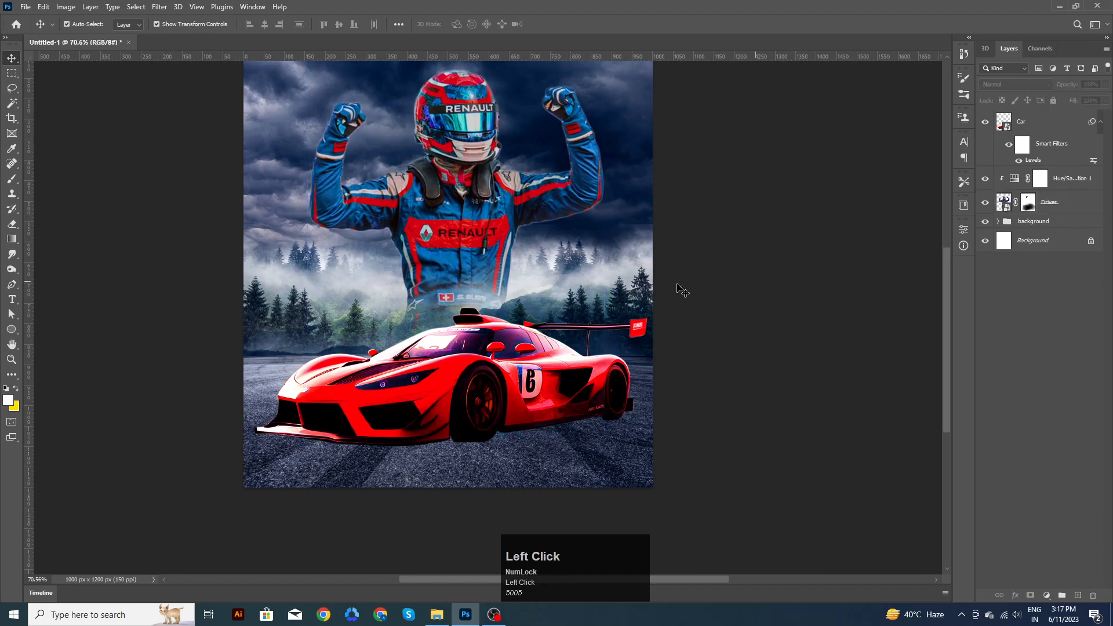
Step: Add a new empty layer above the driver's Hue/Saturation adjustment, beneath the Car layer
scroll(740, 286, "down", 2)
left_click_drag(753, 339, 746, 324)
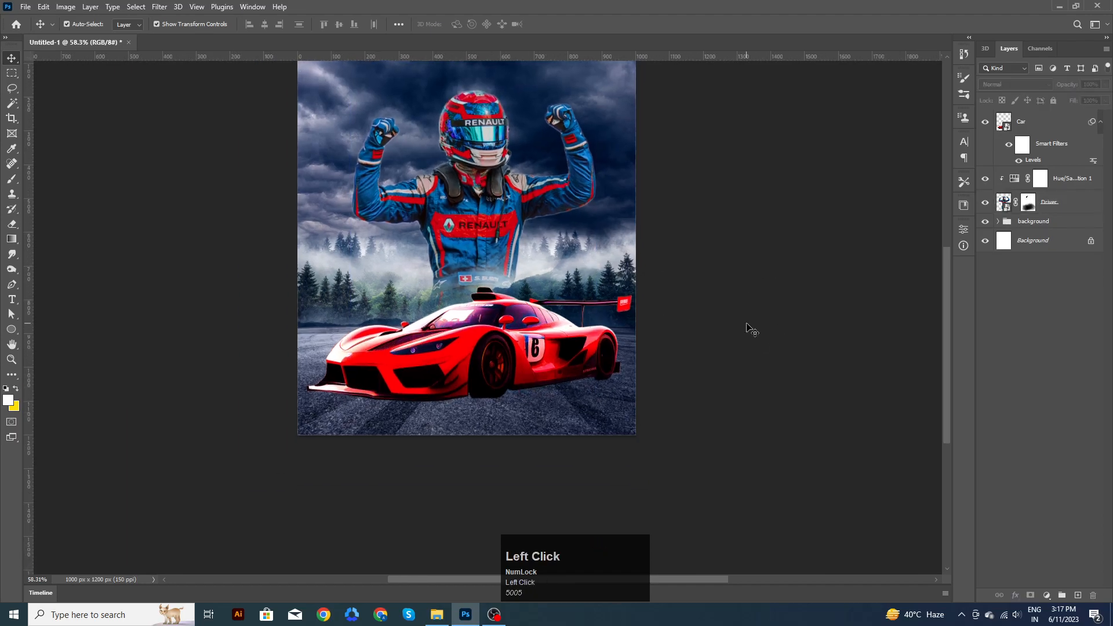
scroll(565, 386, "up", 2)
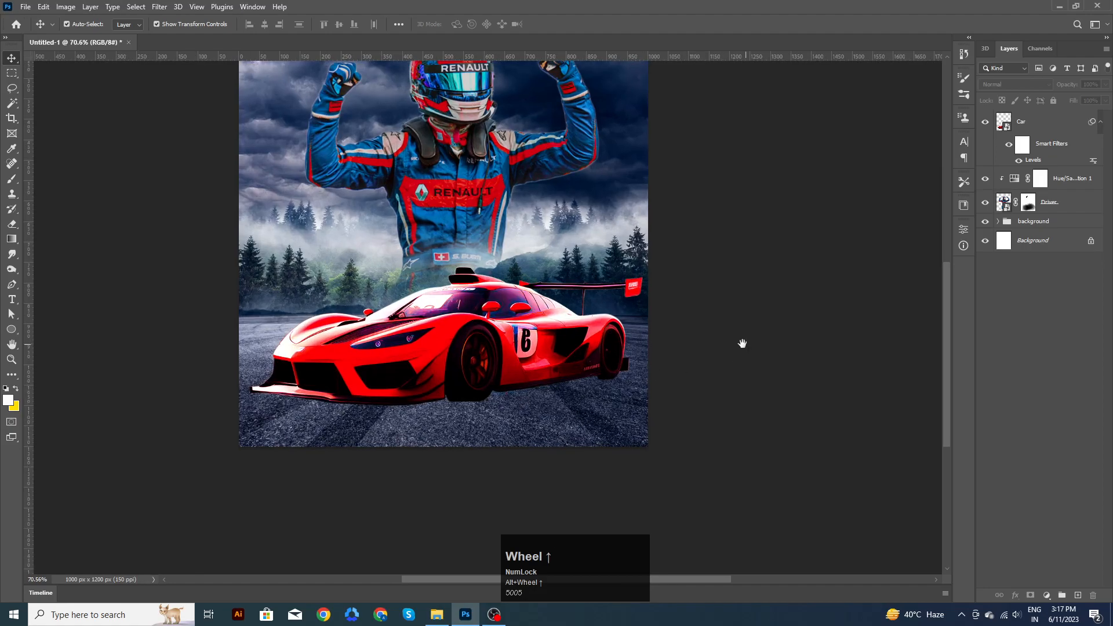
left_click_drag(686, 361, 708, 356)
scroll(554, 369, "up", 2)
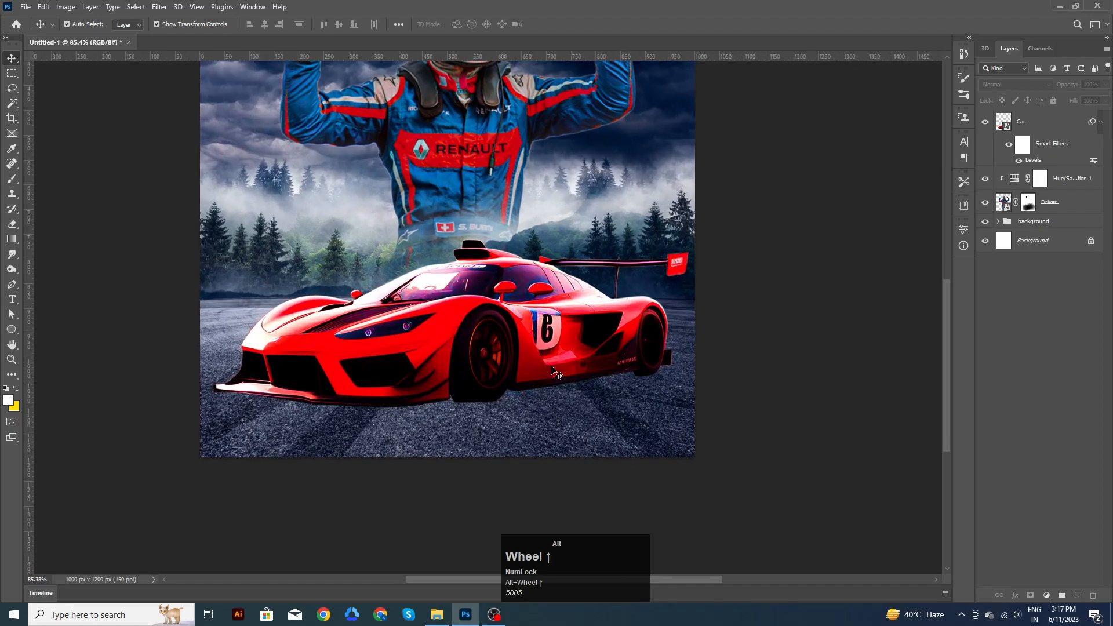
left_click(553, 370)
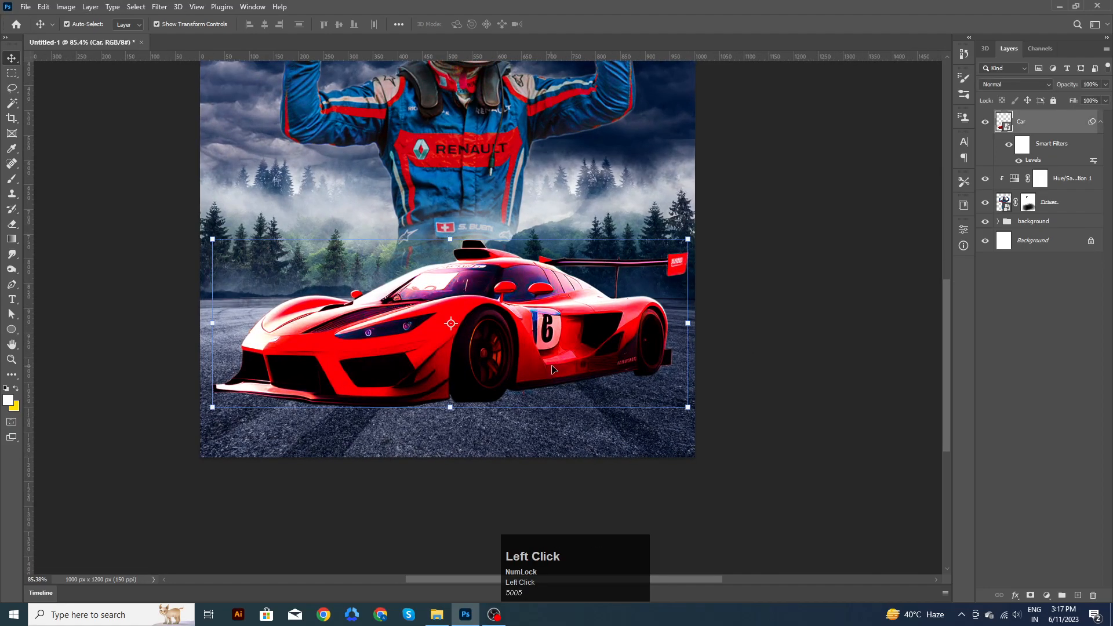
left_click(1073, 179)
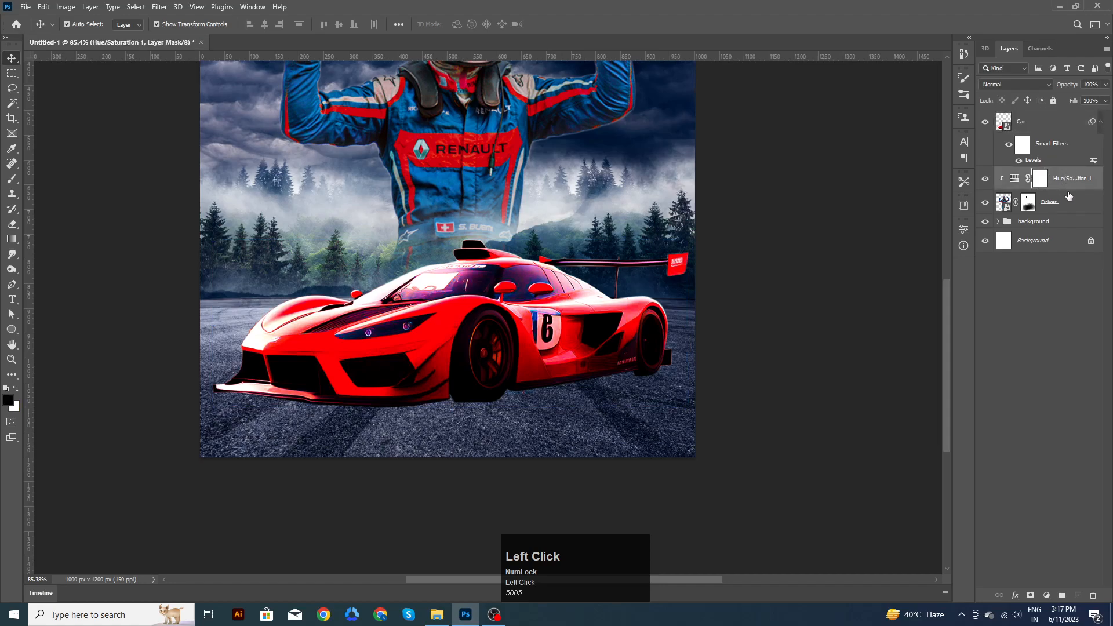
key("shift")
left_click(1077, 595)
Step: Choose the Soft Round brush at 135 px, try a dab below the rear wheel, and undo the dab
key("b")
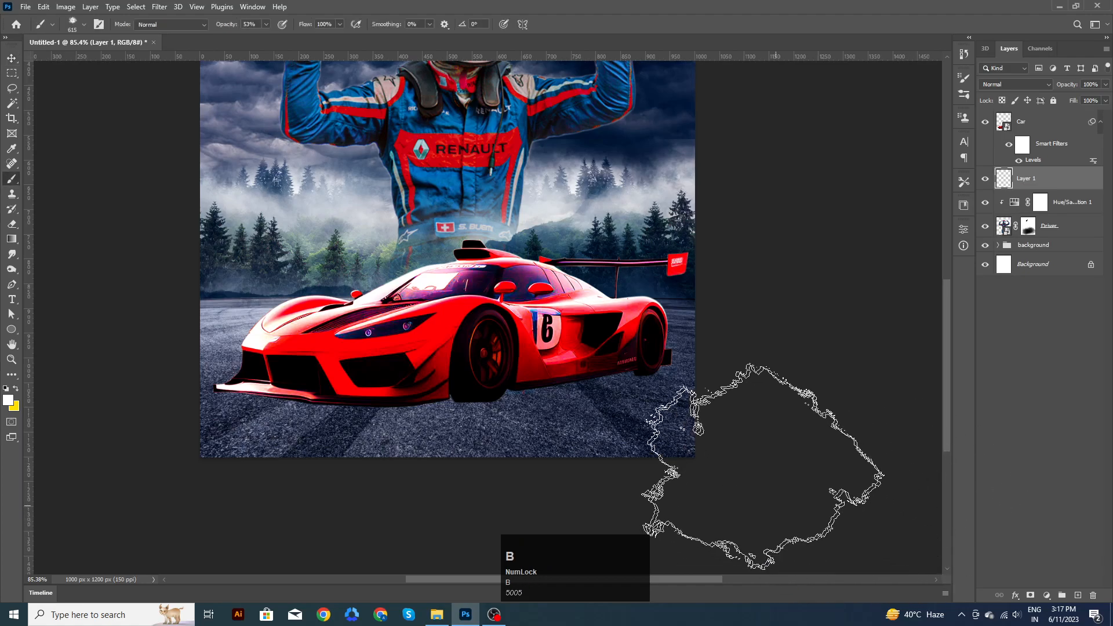
left_click(965, 94)
left_click_drag(947, 240, 949, 172)
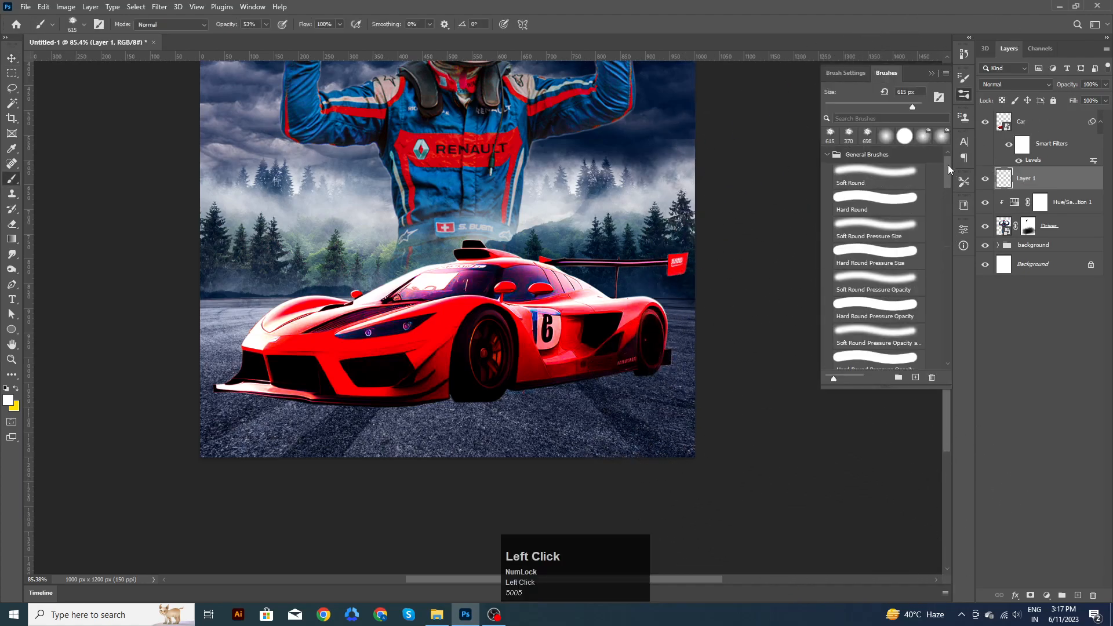
left_click(906, 185)
right_click(597, 346, "alt")
scroll(641, 395, "up", 4)
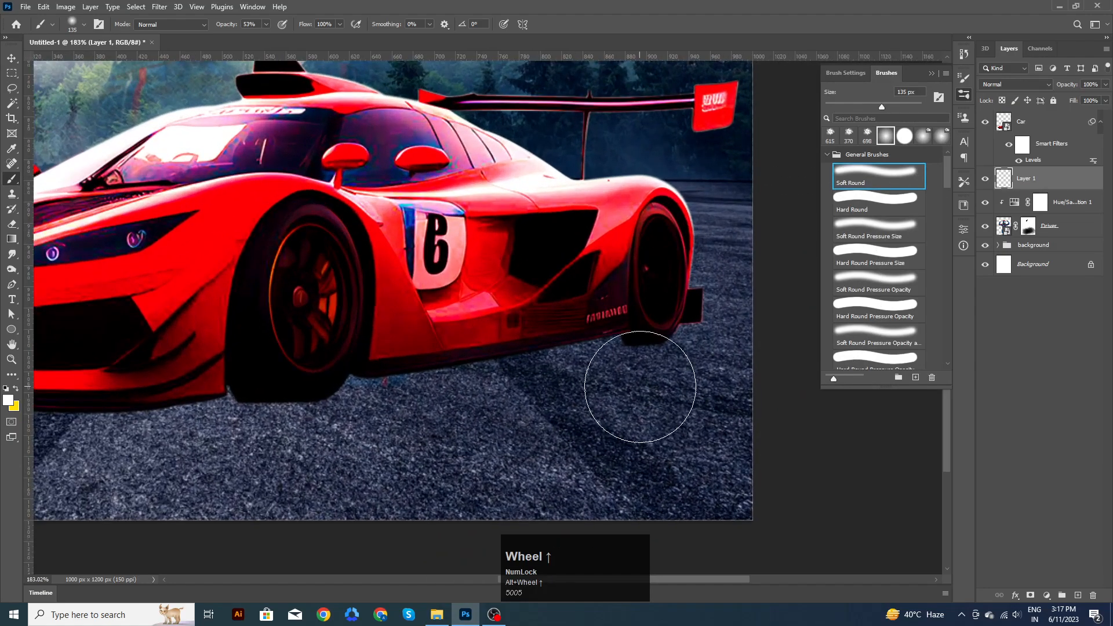
left_click(641, 385)
key("ctrl+z")
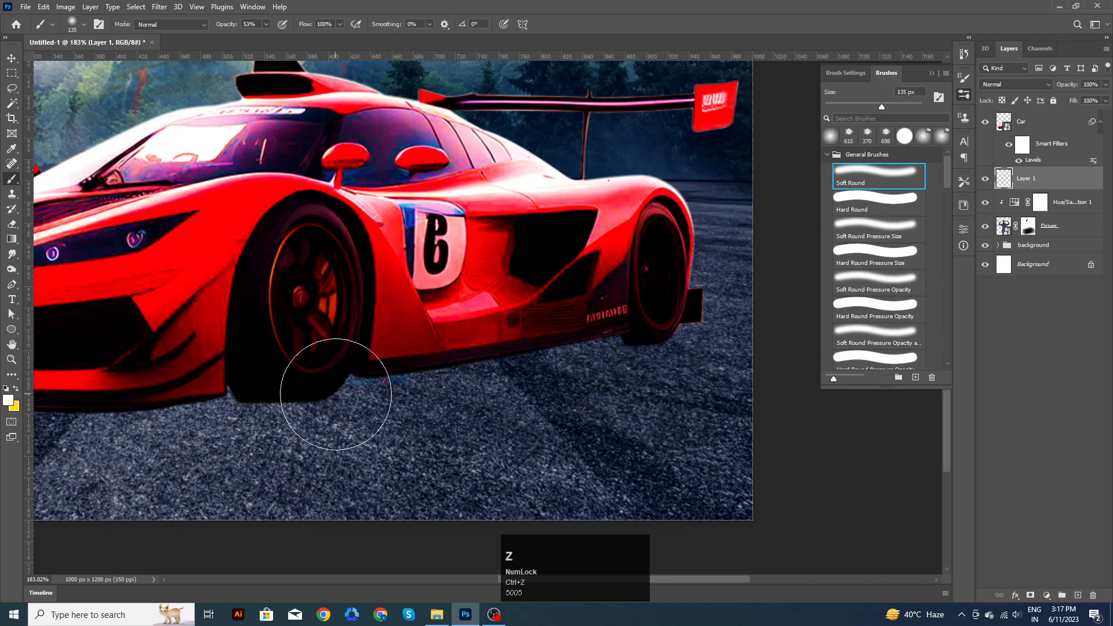
Step: Set the brush to black at 100% opacity and paint one soft dab on the road below the car
key("d")
key("x")
key("x")
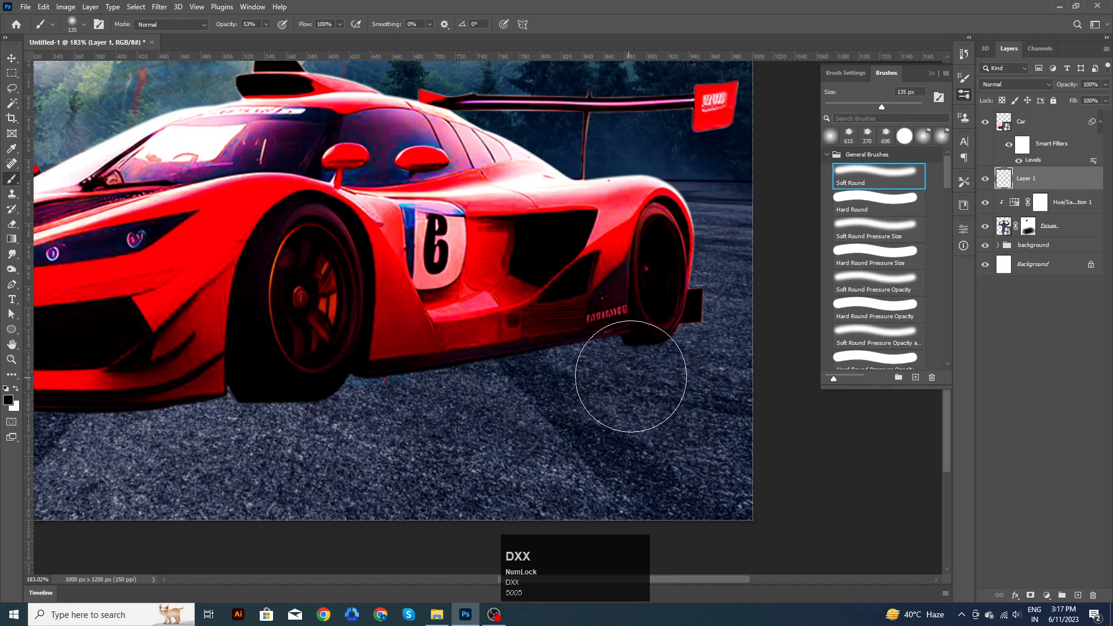
left_click(266, 24)
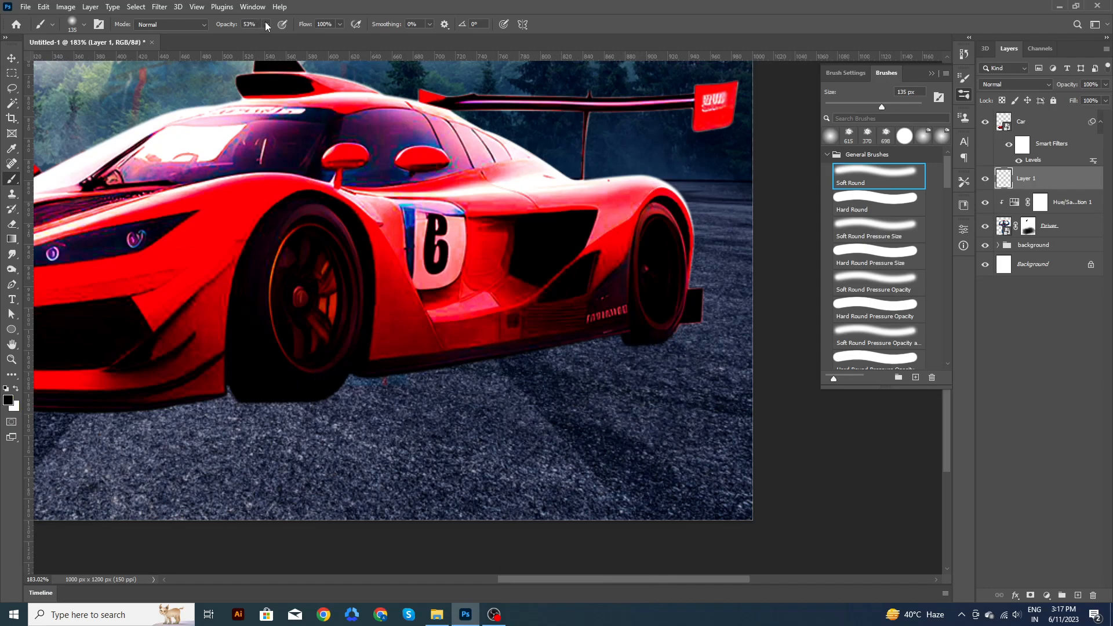
left_click(583, 417)
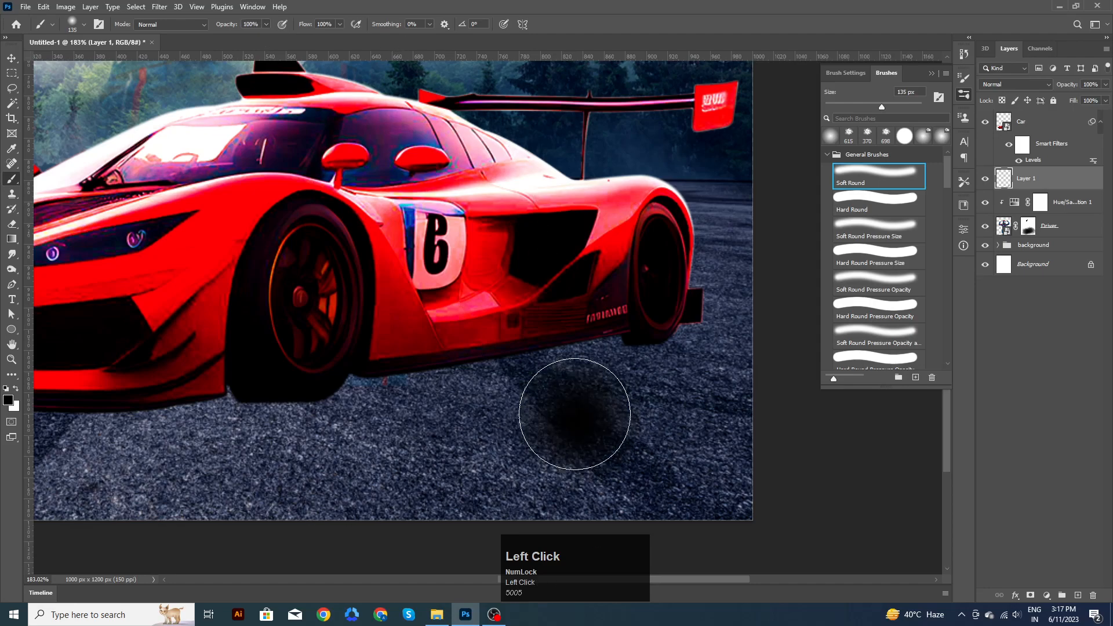
Step: Squash the black dab into a thin flat shadow and place a copy of it beneath the front wheel
left_click(11, 58)
left_click_drag(578, 305, 627, 335)
scroll(635, 348, "up", 4)
left_click_drag(626, 337, 611, 386)
left_click(574, 24)
left_click(629, 290)
scroll(633, 290, "down", 2)
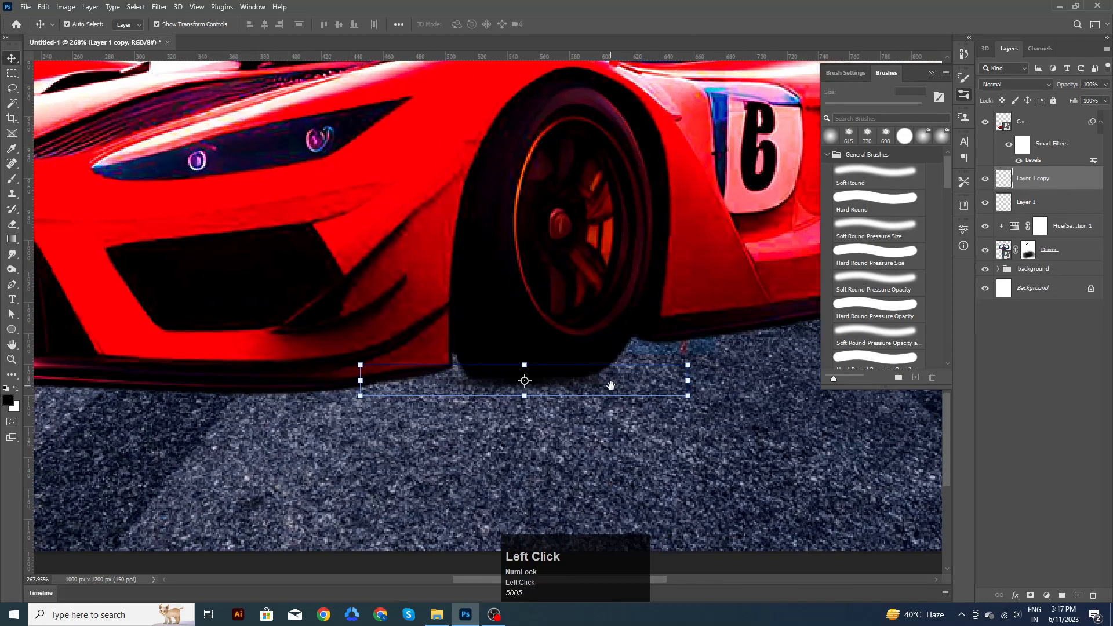
Step: Adjust the shadow's position beneath the front tyre and stack two more duplicates there to darken it
scroll(524, 381, "up", 1)
left_click(533, 386, "ctrl")
left_click_drag(537, 386, 521, 390)
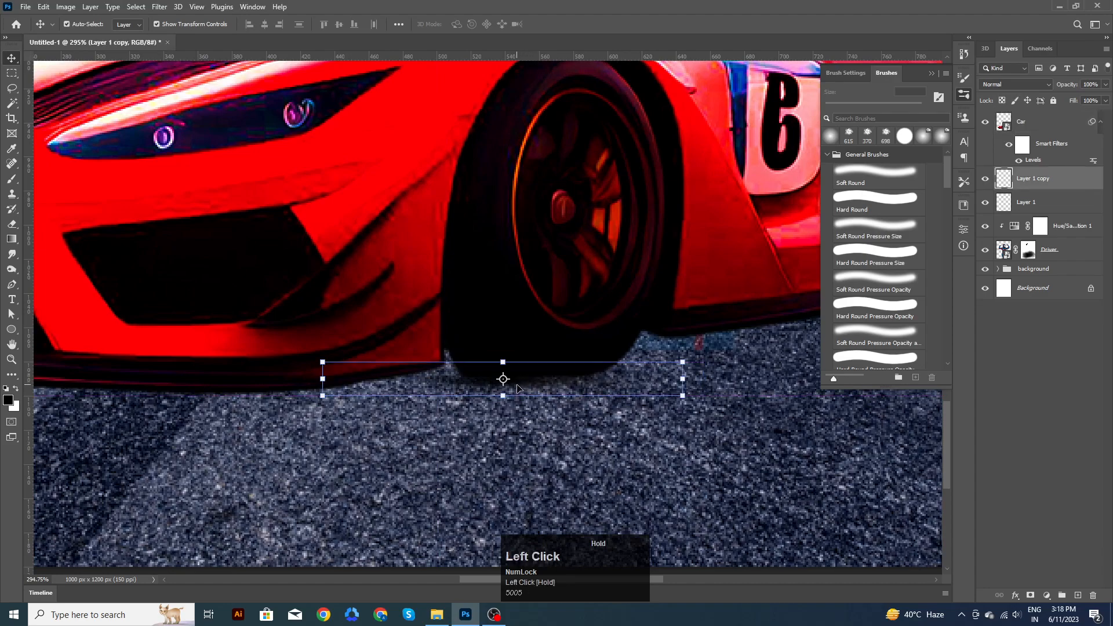
key("ctrl+j")
key("ctrl+j")
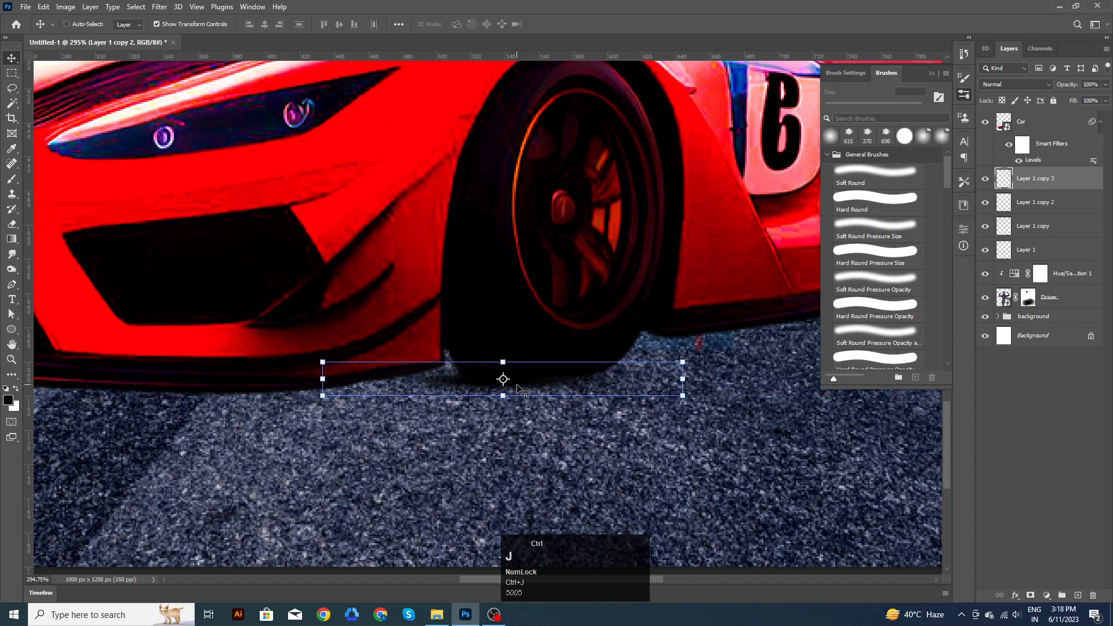
left_click_drag(464, 379, 559, 380)
key("ctrl+z")
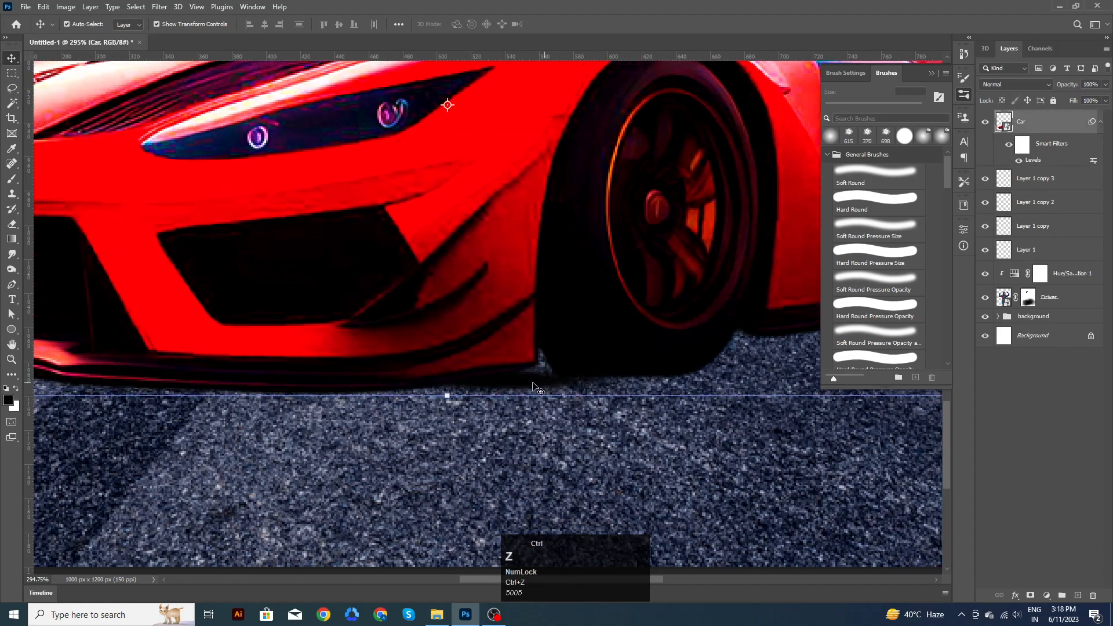
left_click(505, 382)
mouse_move(489, 385)
left_mouse_down()
mouse_move(544, 384)
mouse_move(500, 381)
left_mouse_up()
Step: Duplicate the front wheel's shadow and move the copy under the outer part of the car's front splitter
scroll(499, 381, "down", 5)
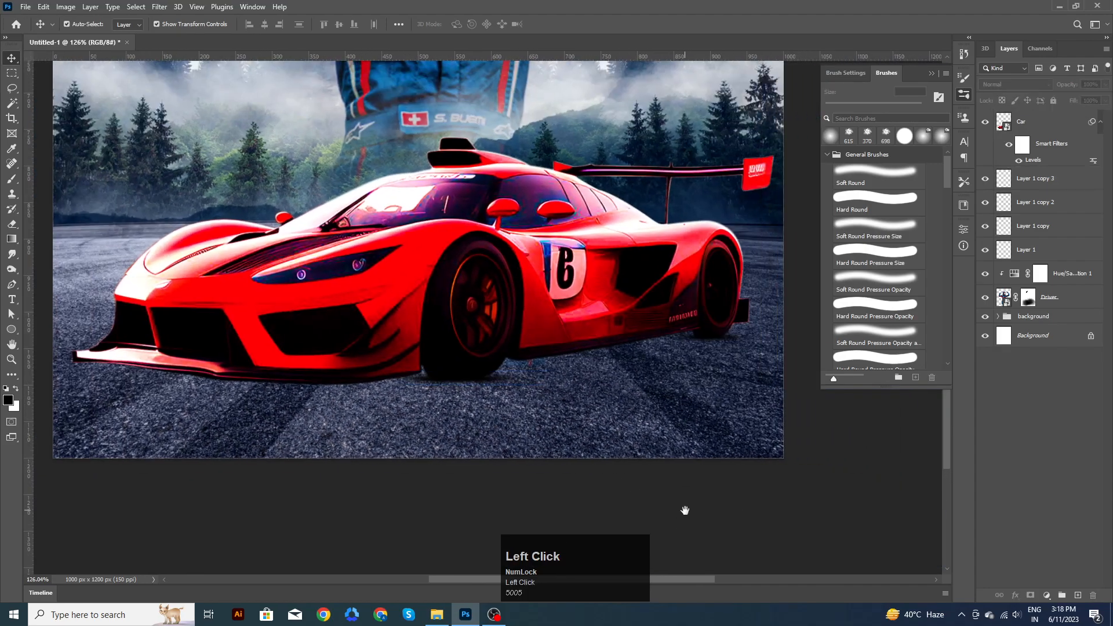
key("space")
left_click_drag(765, 512, 845, 520)
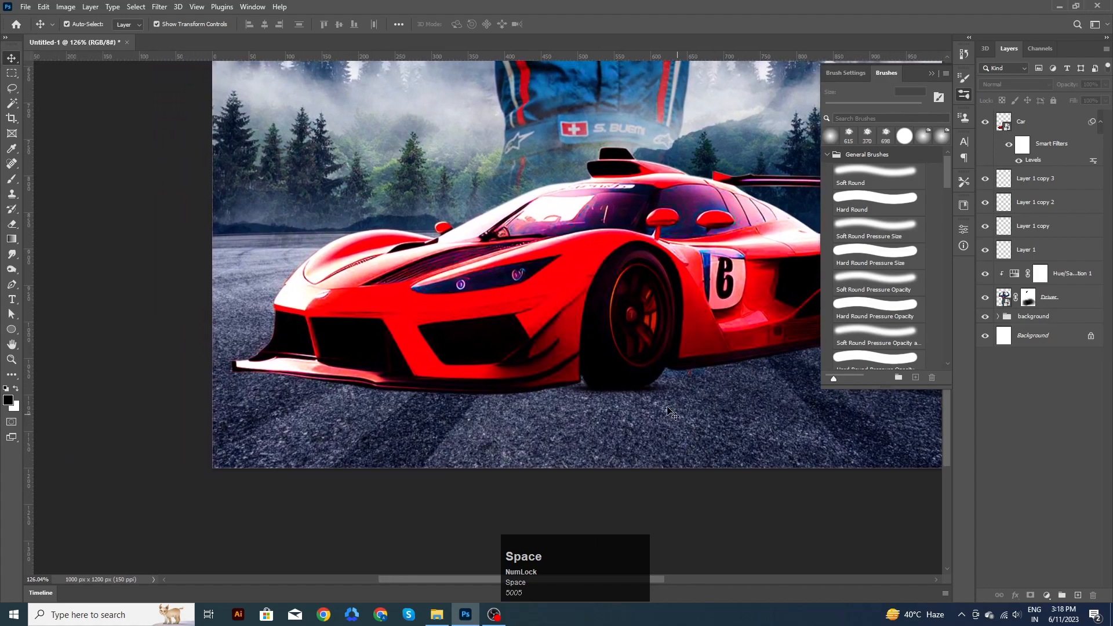
left_click(650, 397)
left_click_drag(650, 397, 339, 387)
left_click(525, 492)
key("space")
left_click_drag(432, 482, 578, 475)
scroll(482, 318, "up", 3)
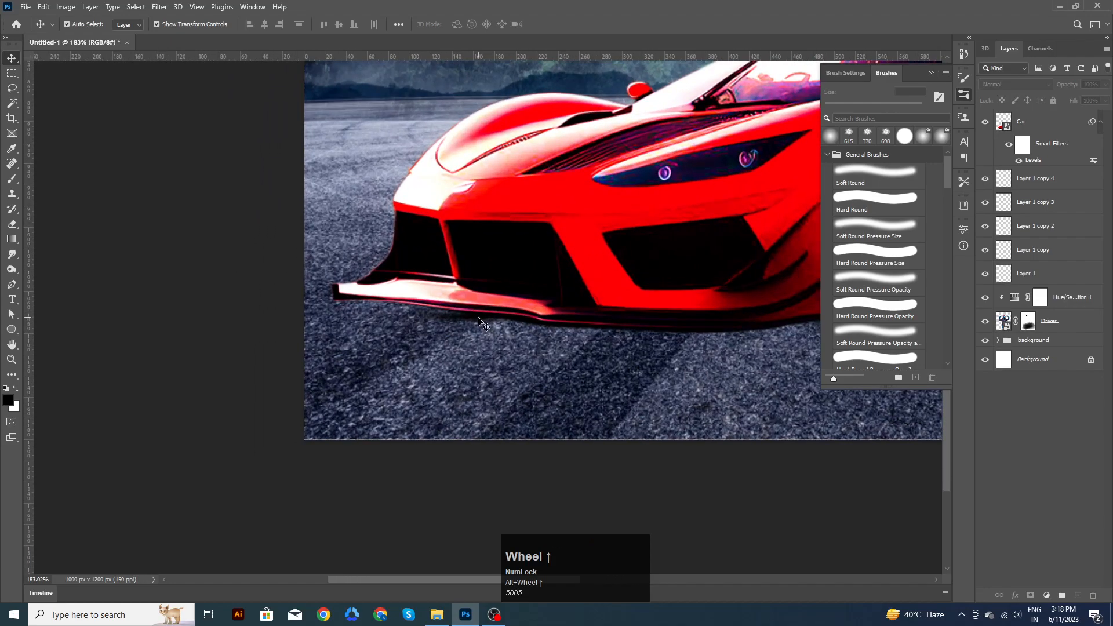
Step: Merge the five shadow layers, from Layer 1 through Layer 1 copy 4, into a single layer
left_click(478, 319)
scroll(497, 323, "down", 3)
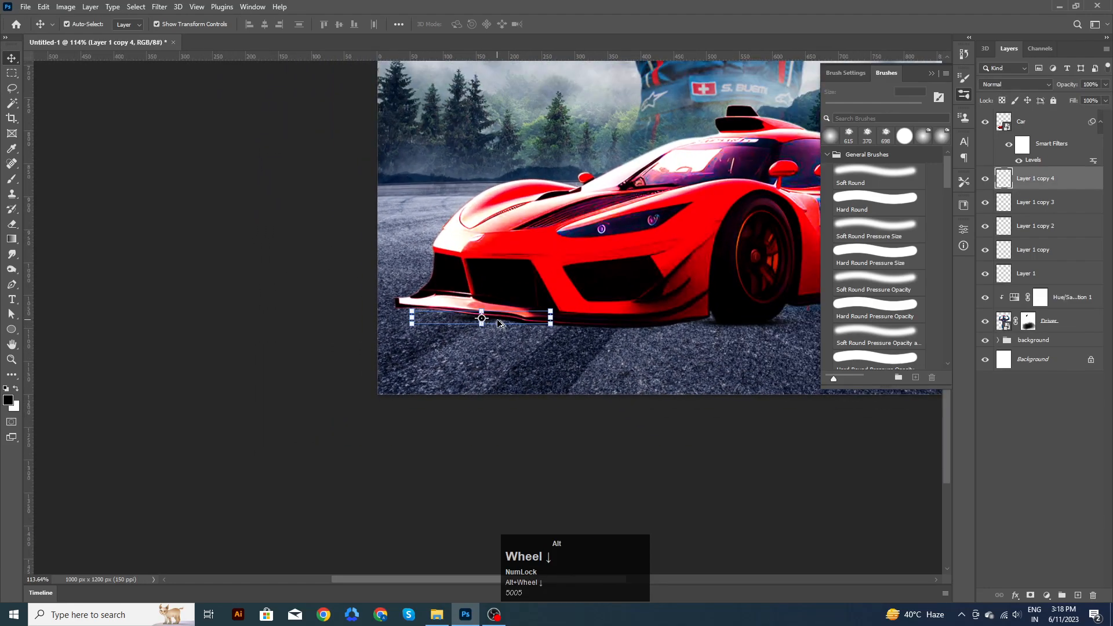
left_click(776, 460)
key("space")
left_click_drag(775, 460, 375, 450)
left_click_drag(575, 443, 522, 445)
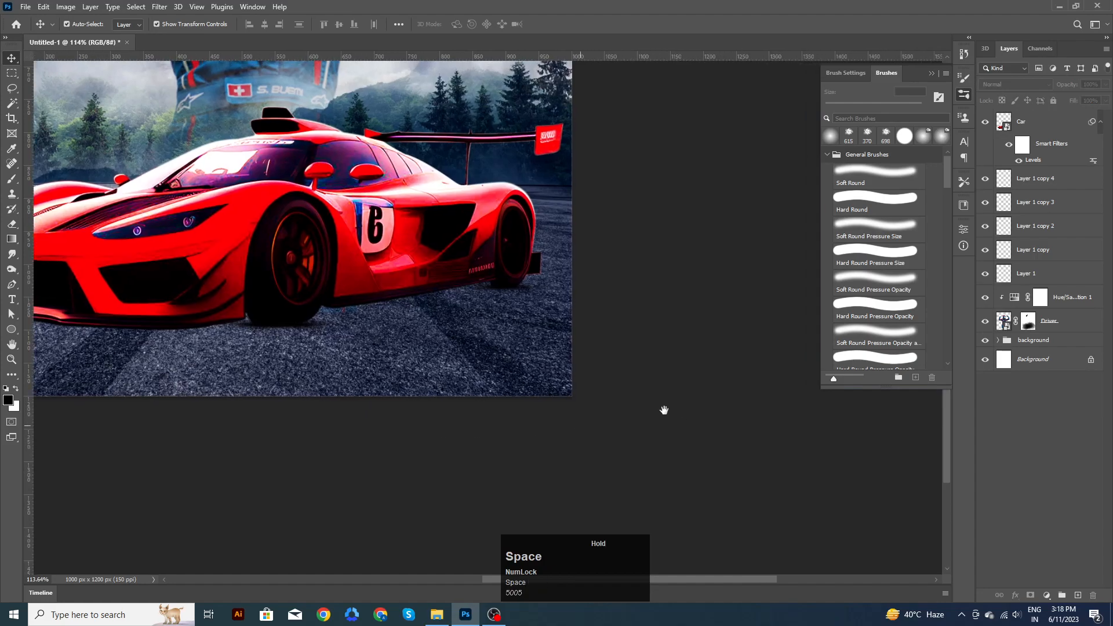
left_click_drag(676, 353, 704, 353)
left_click_drag(676, 308, 666, 335)
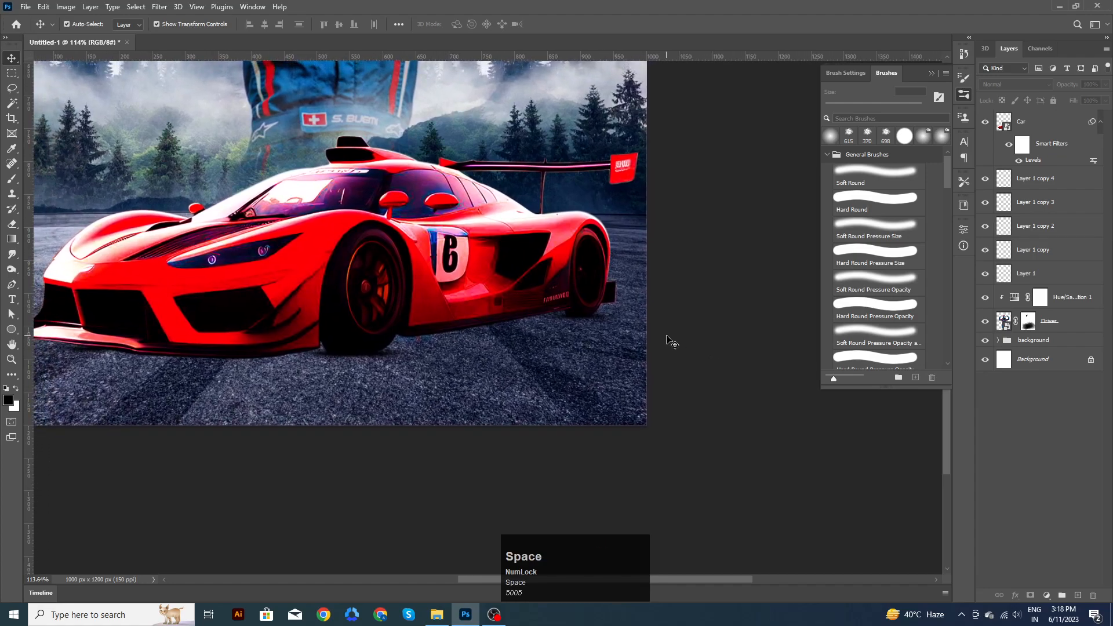
key("b")
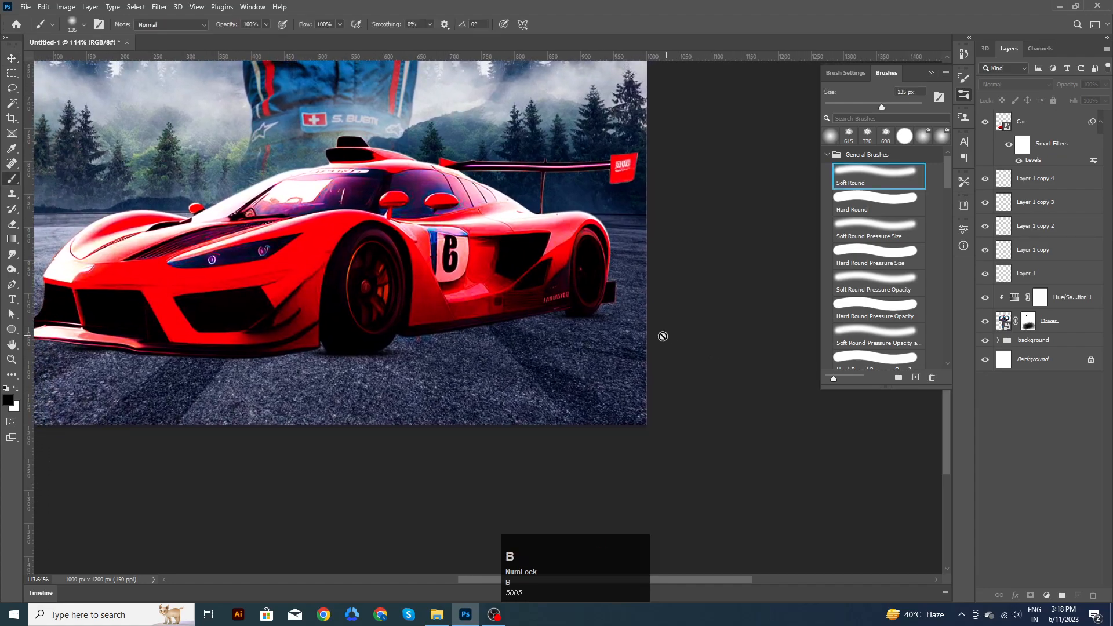
left_click(1041, 183)
left_click(1059, 277, "shift")
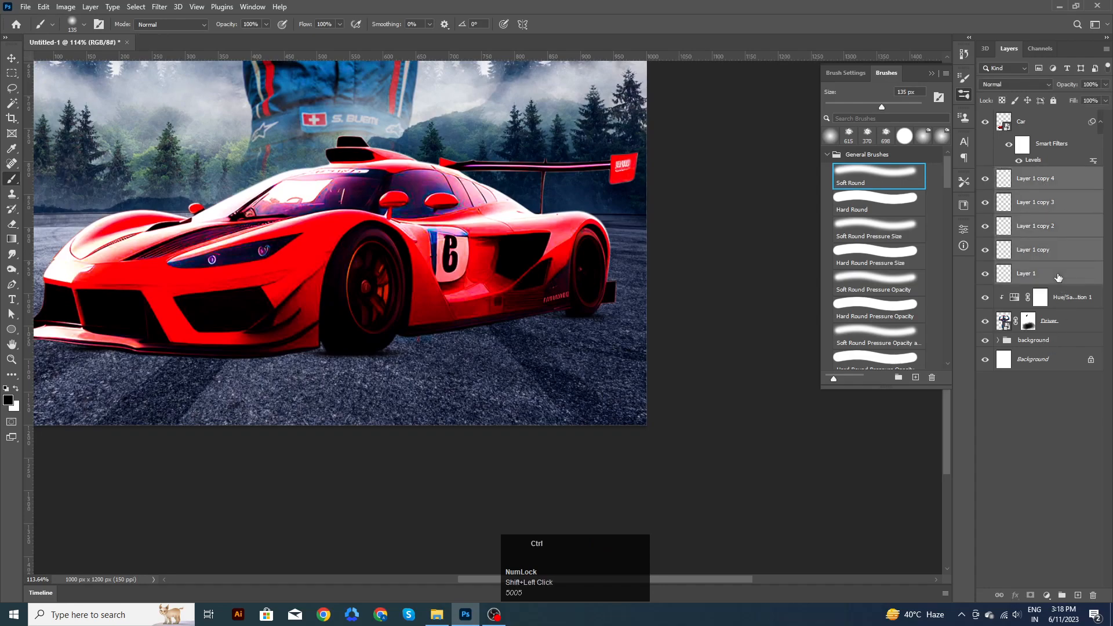
key("ctrl+e")
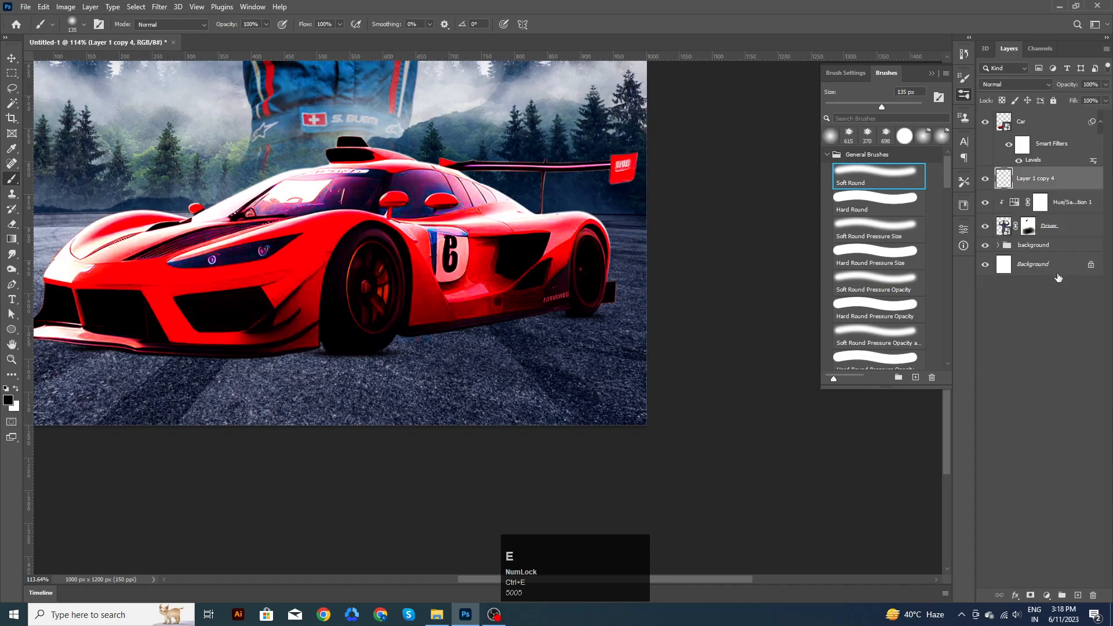
Step: Add a new layer and paint a soft black shadow on the road along the car's side with a 98 px brush
left_click(1077, 594)
right_click(445, 350, "alt")
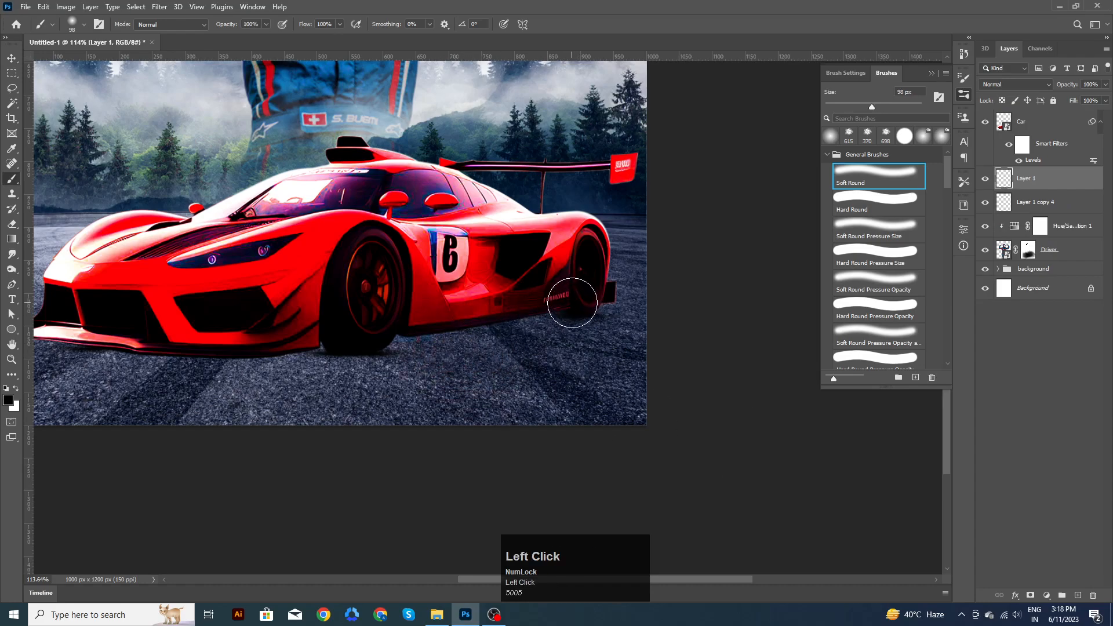
left_click_drag(569, 301, 435, 316)
key("space")
mouse_move(293, 341)
left_mouse_down()
mouse_move(563, 334)
mouse_move(428, 330)
mouse_move(596, 323)
mouse_move(349, 323)
left_mouse_up()
Step: Paint a soft black shadow on the road beneath the front splitter with a 115 px brush, and reduce the brush to 47 px
right_click(309, 343, "alt")
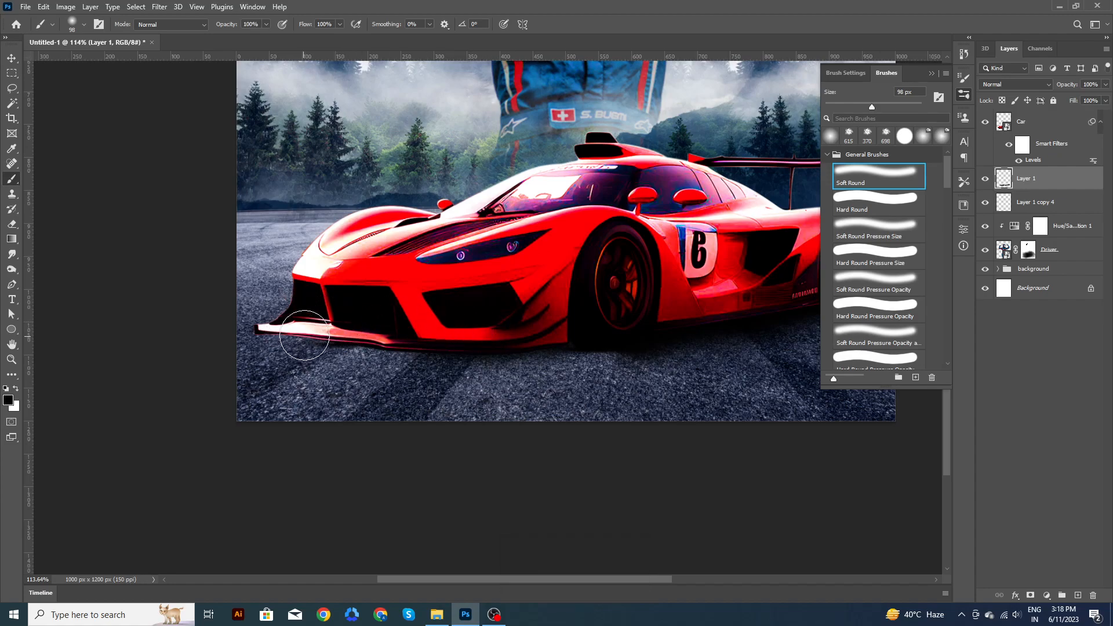
left_click_drag(260, 332, 438, 337)
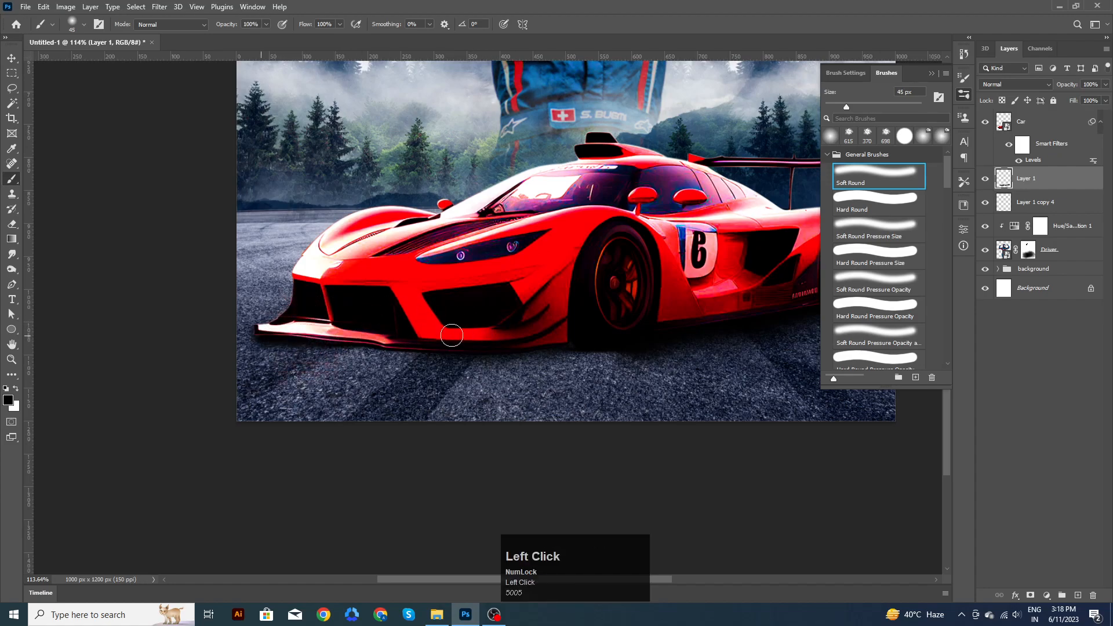
key("ctrl+z")
right_click(378, 336, "alt")
left_click_drag(299, 343, 513, 341)
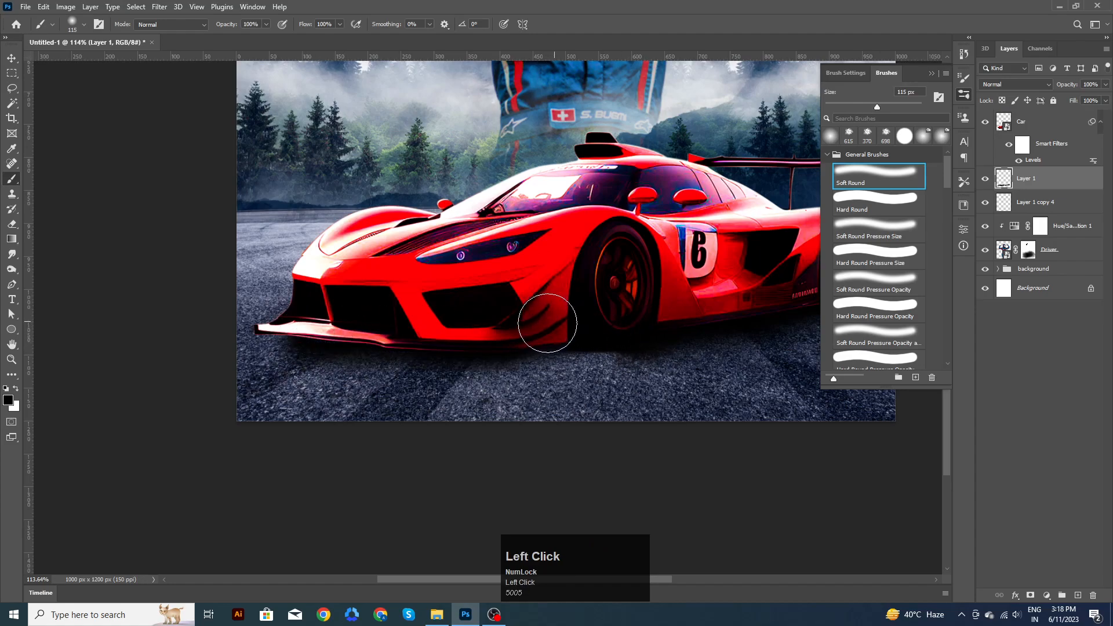
right_click(335, 325, "alt")
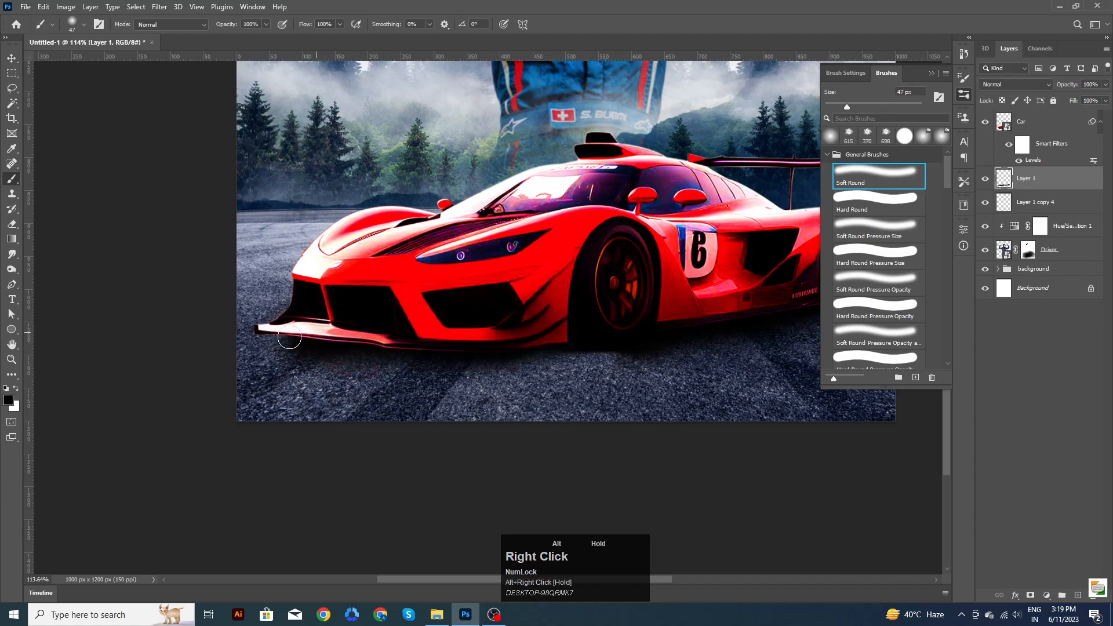
left_click_drag(264, 338, 315, 338)
key("ctrl+z")
key("ctrl+z")
left_click(268, 338)
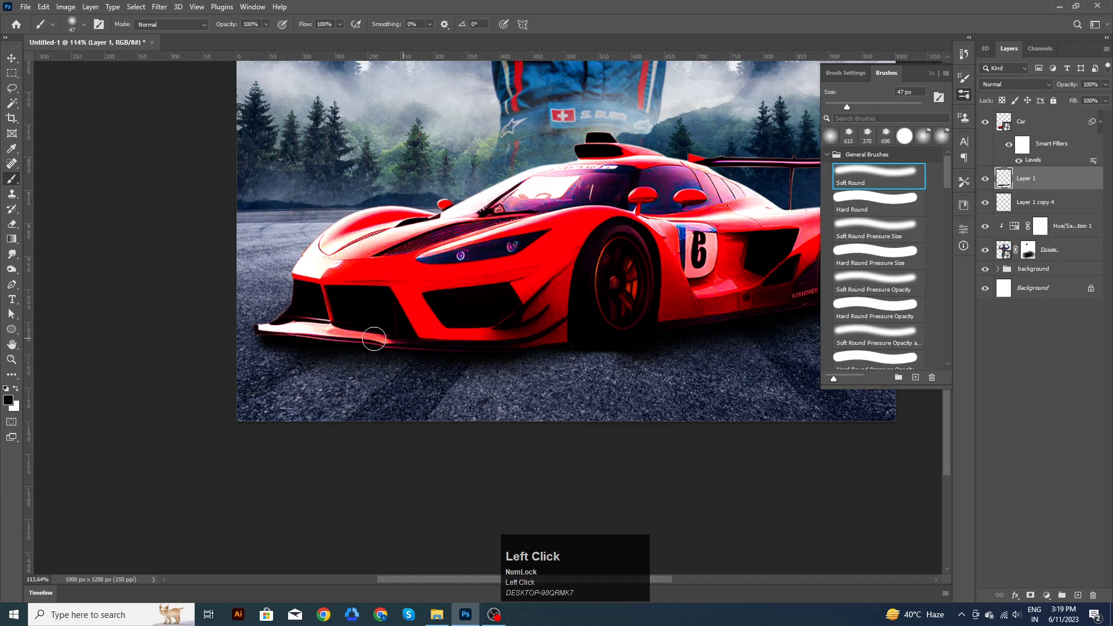
key("ctrl+z")
scroll(306, 351, "up", 3)
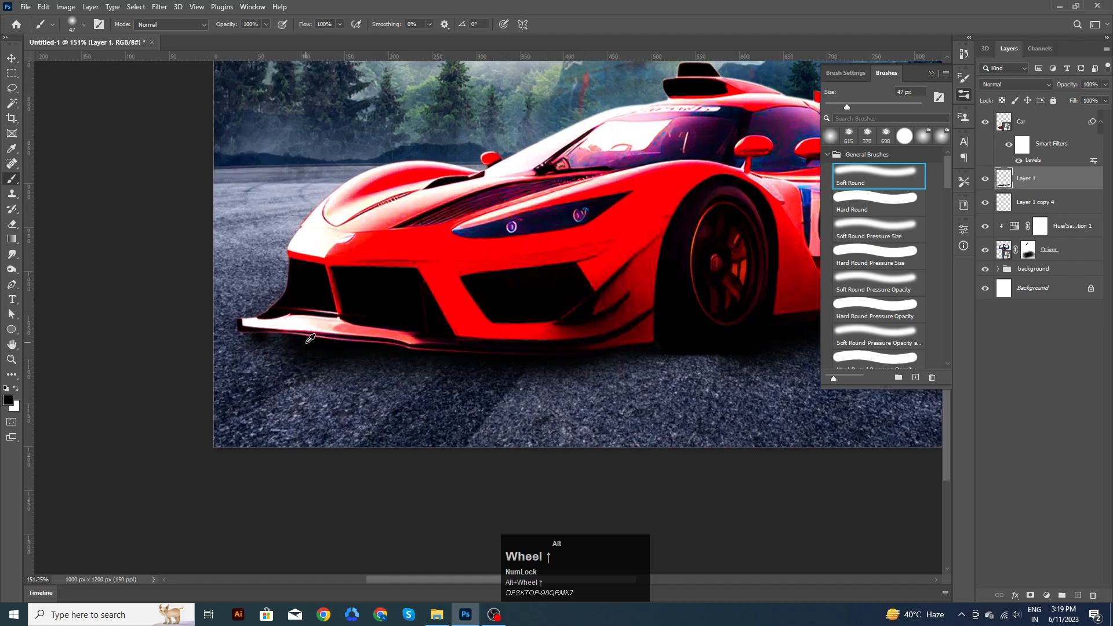
left_click(234, 335)
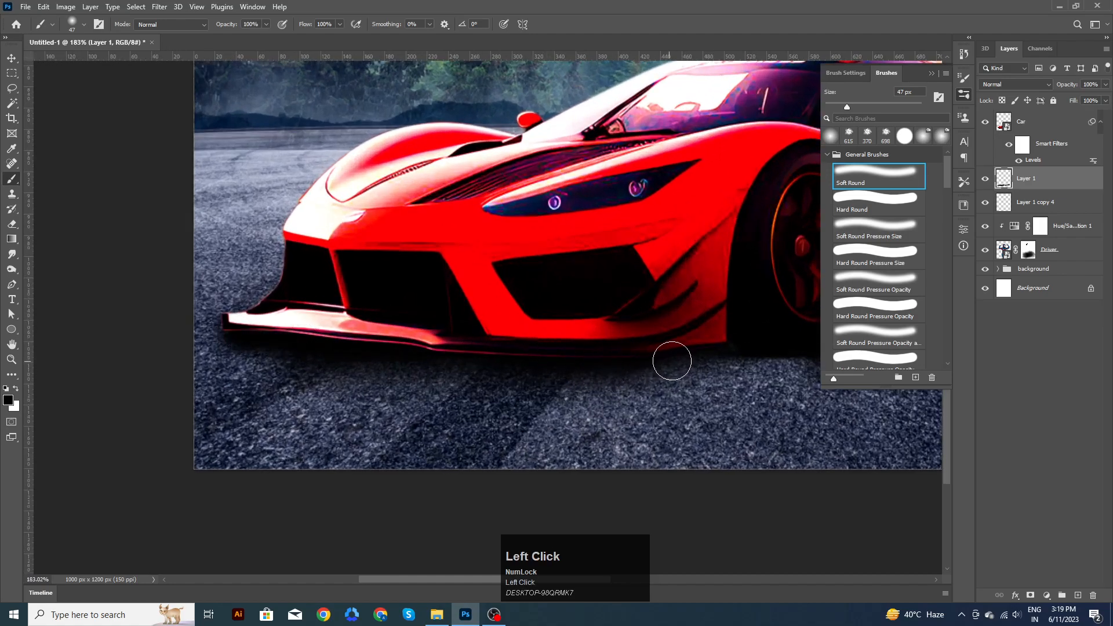
key("ctrl+z")
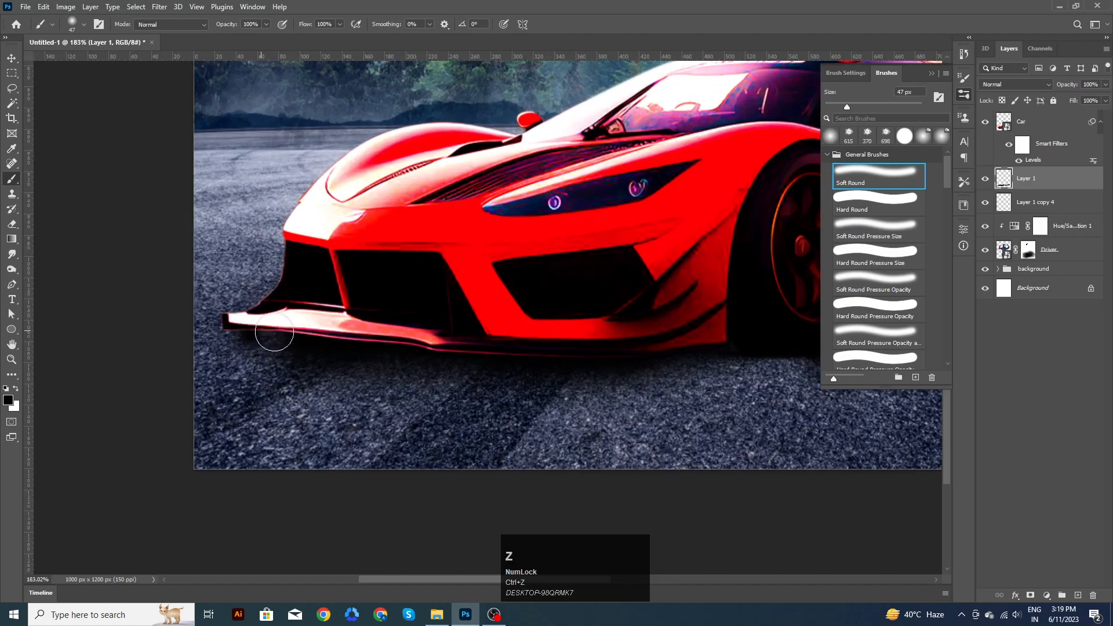
Step: Lower the brush opacity to 49% and paint a soft contact shadow along the lower edge of the front splitter
left_click(266, 24)
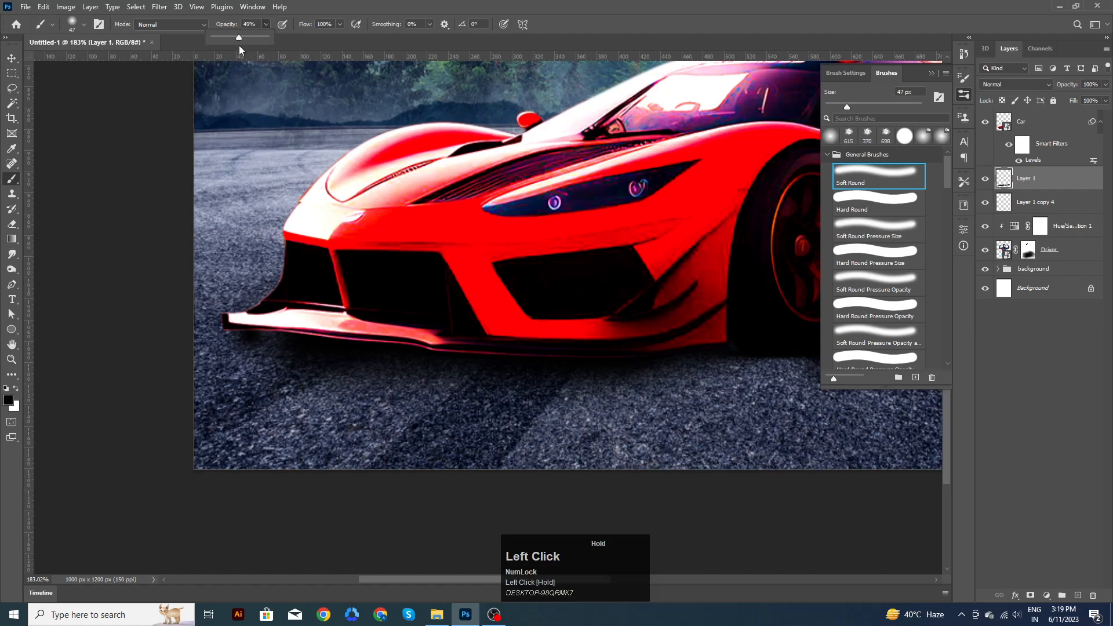
left_click_drag(240, 334, 313, 336)
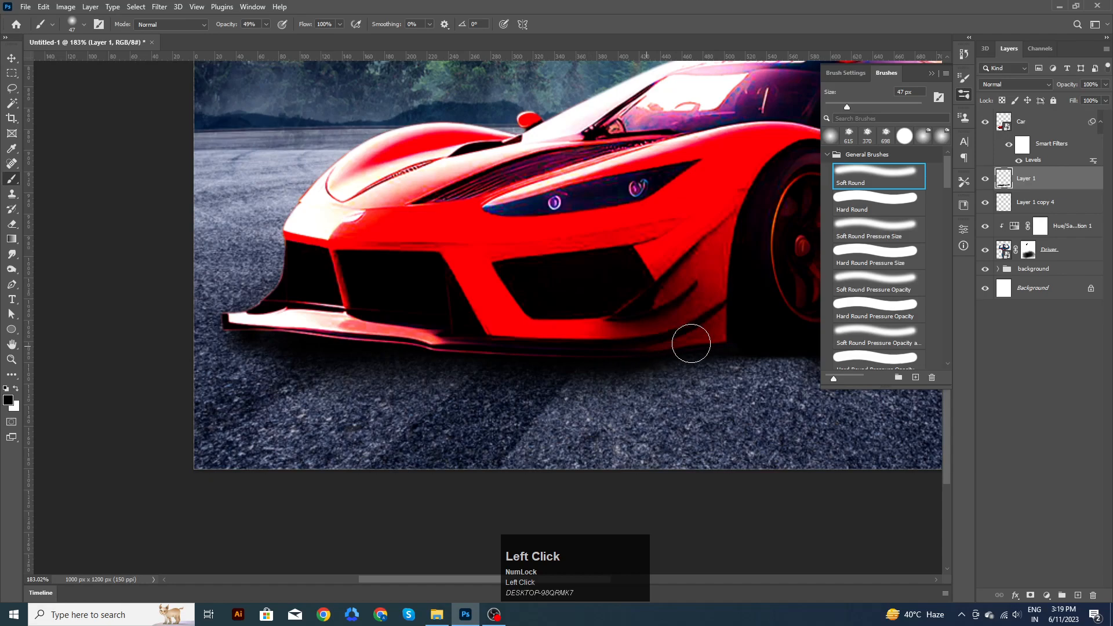
scroll(485, 325, "down", 5)
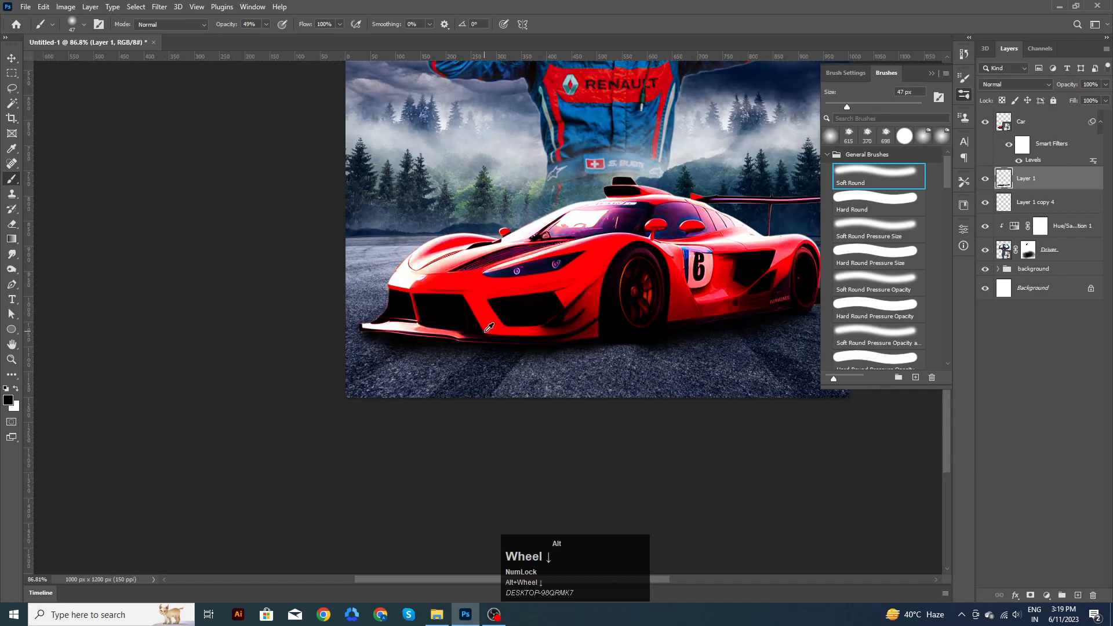
left_click_drag(673, 321, 613, 363)
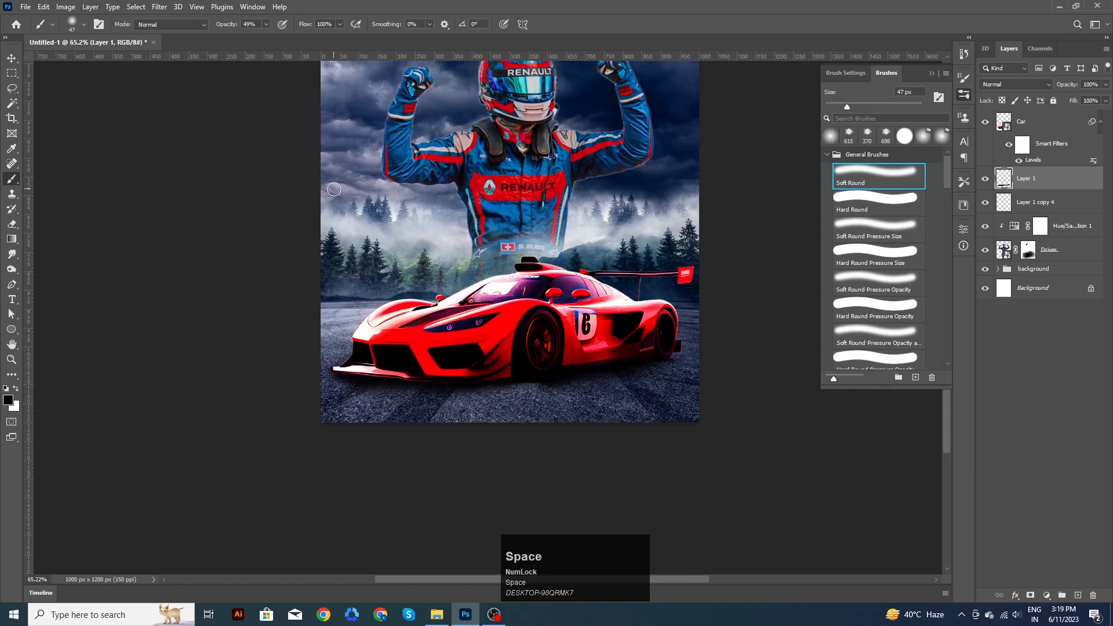
Step: Add a new layer directly above the Car layer and clip it to the car
left_click(11, 58)
left_click(766, 458)
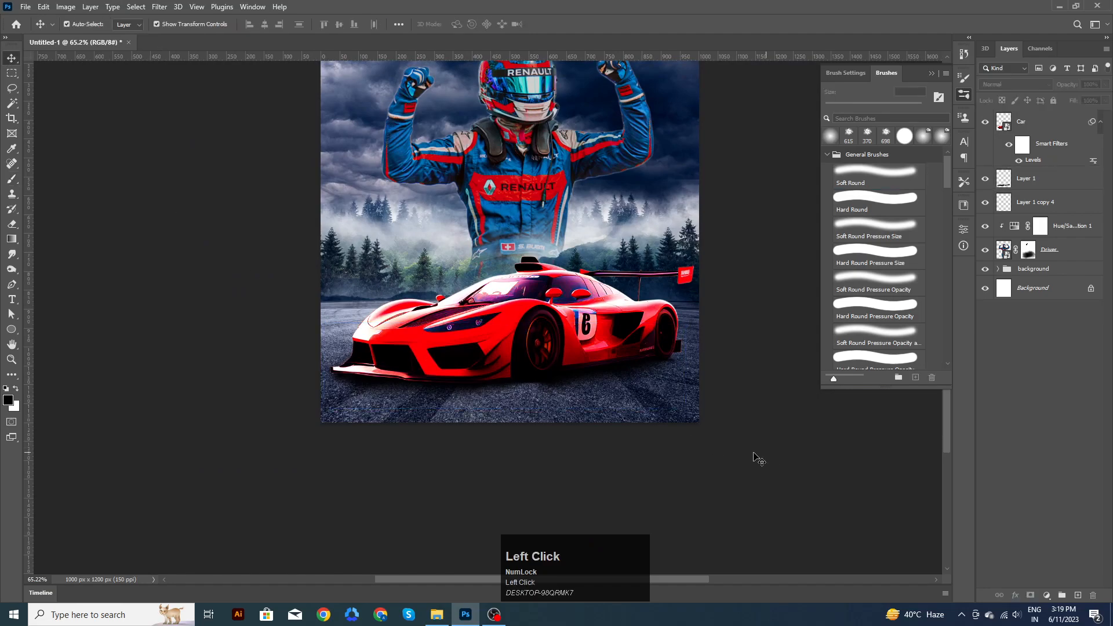
left_click_drag(743, 411, 704, 417)
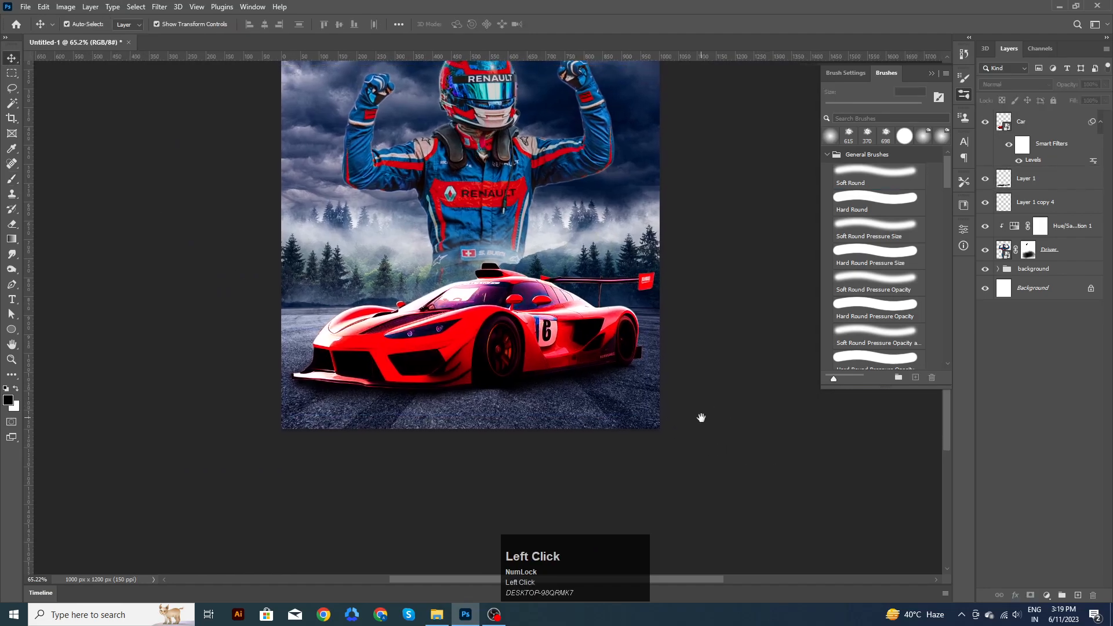
left_click(530, 339)
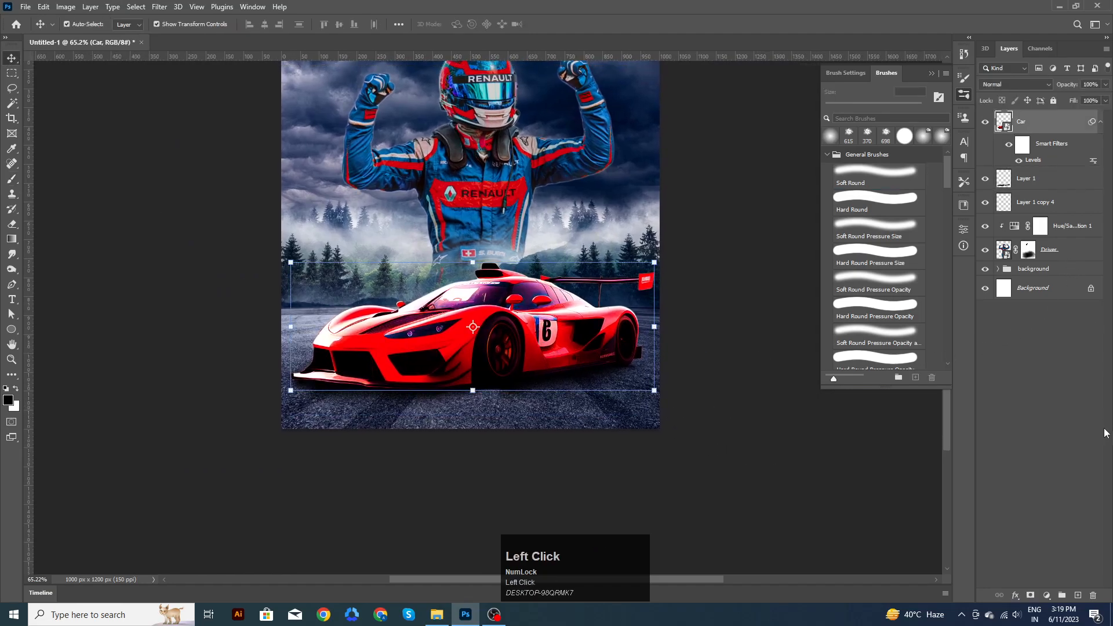
left_click(1078, 596)
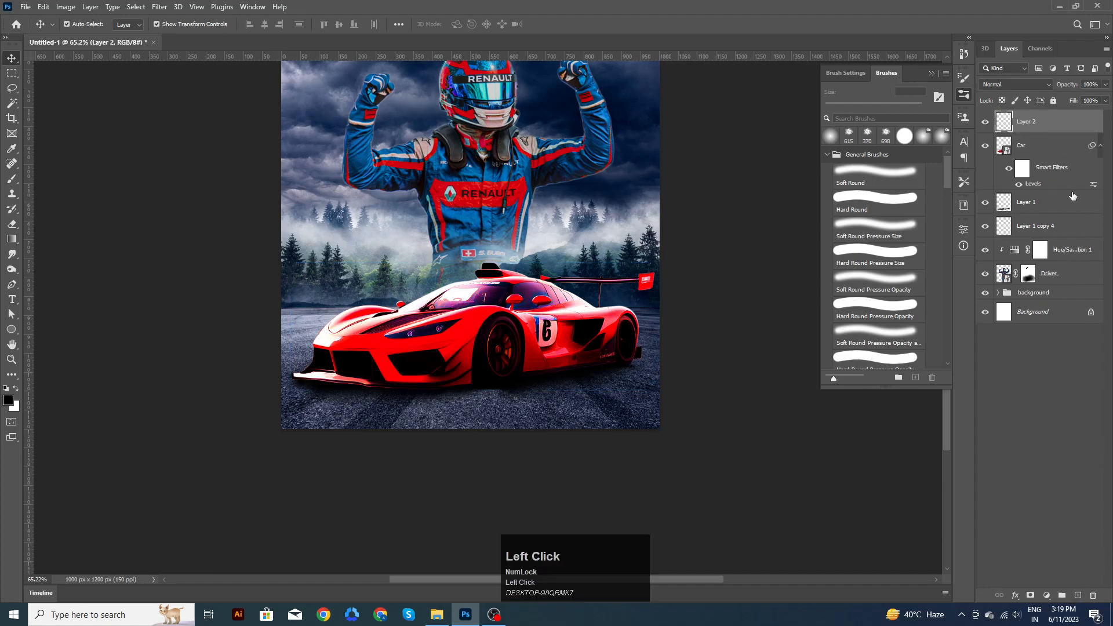
left_click(1059, 133, "alt")
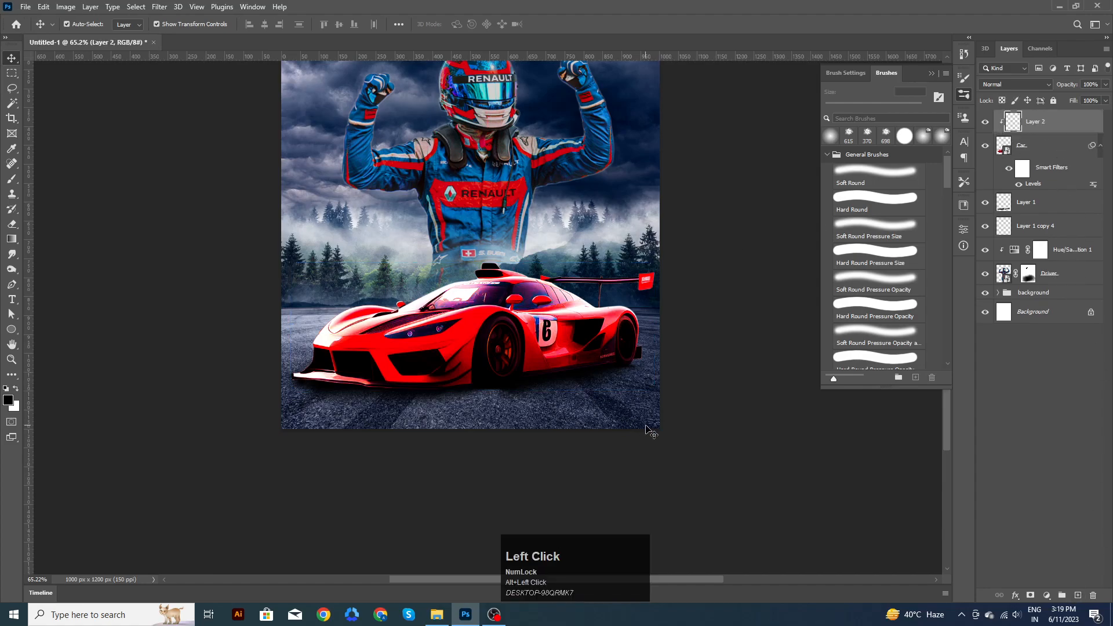
Step: Shade the car's rear wheel and lower side edge on the clipped layer with a soft 94 px black brush at 49% opacity
key("b")
scroll(647, 420, "up", 5)
right_click(648, 409, "alt")
left_click(653, 336)
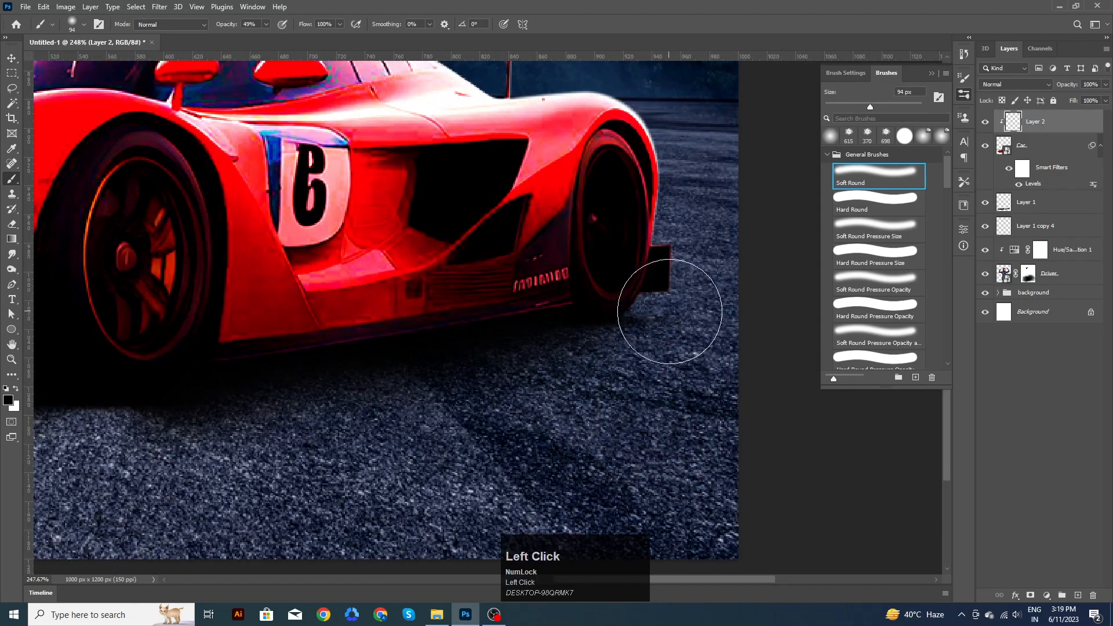
left_click_drag(530, 368, 721, 325)
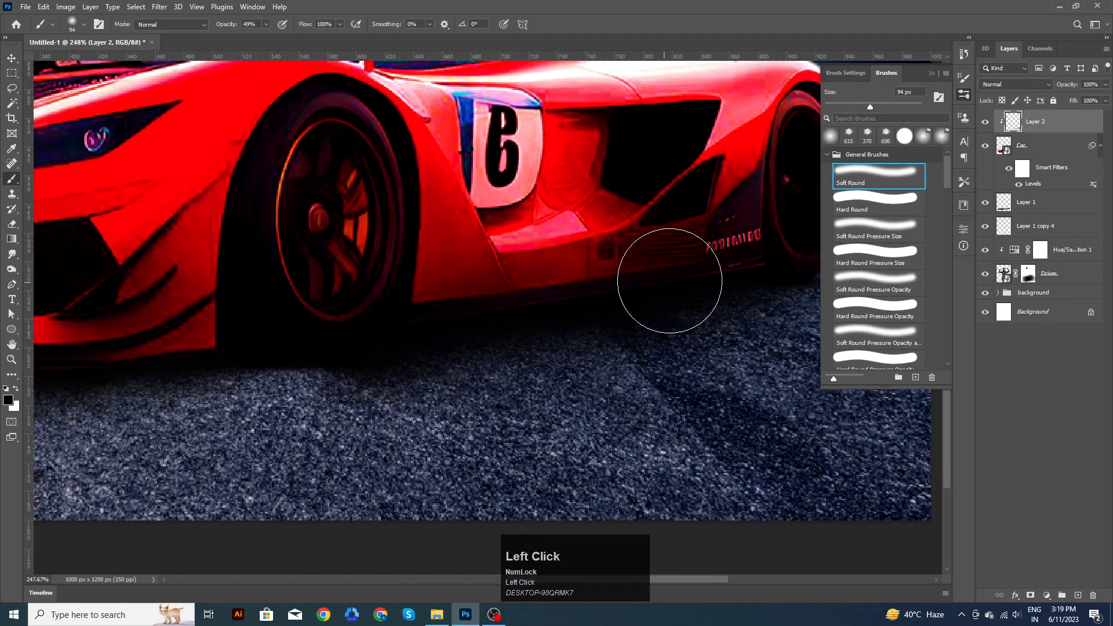
mouse_move(156, 363)
left_mouse_down()
mouse_move(547, 360)
mouse_move(174, 385)
left_mouse_up()
Step: Darken the bright front splitter with soft black strokes on the clipped layer
left_click_drag(491, 470, 813, 518)
mouse_move(579, 443)
left_mouse_down()
mouse_move(340, 387)
mouse_move(516, 423)
left_mouse_up()
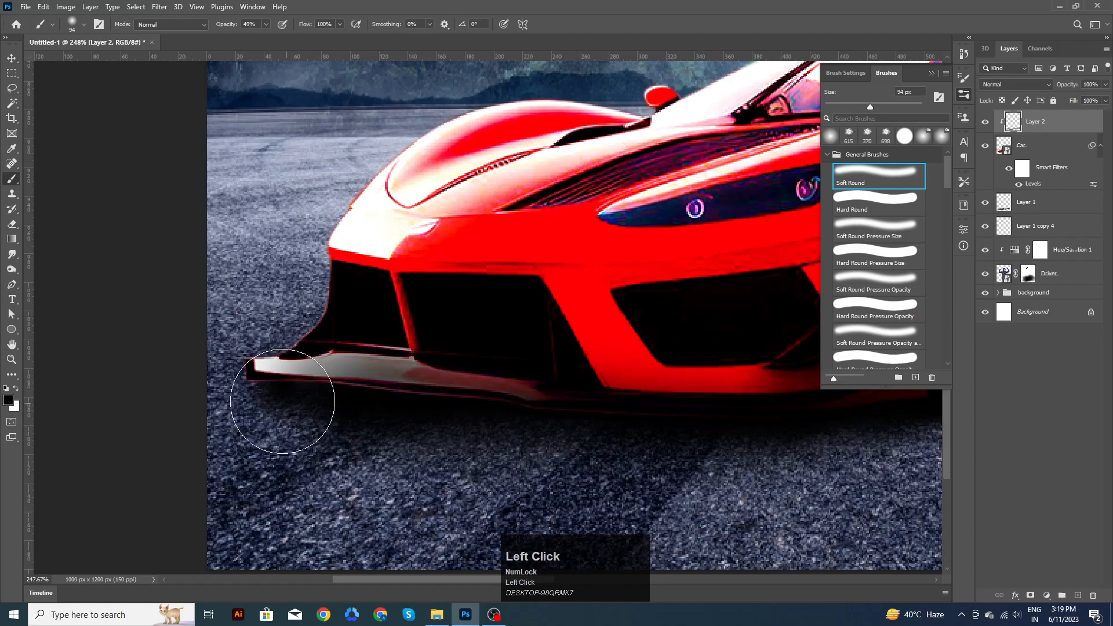
left_click_drag(284, 403, 552, 437)
scroll(629, 435, "down", 5)
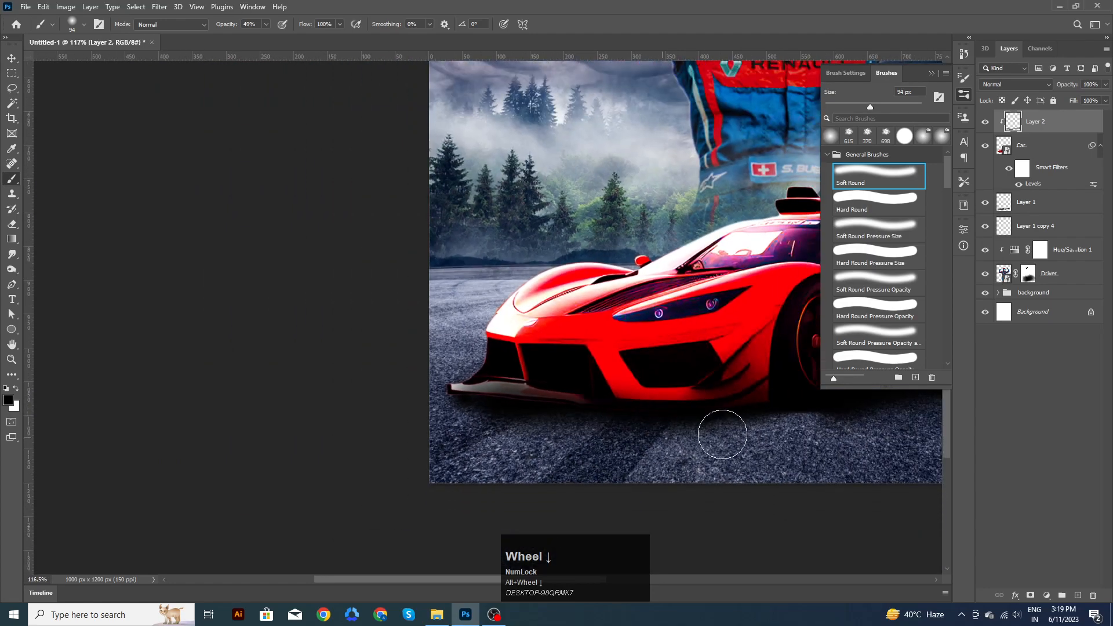
Step: Lower the brush opacity to 30% and lightly darken the car's side bodywork around the racing number
left_click_drag(707, 437, 579, 458)
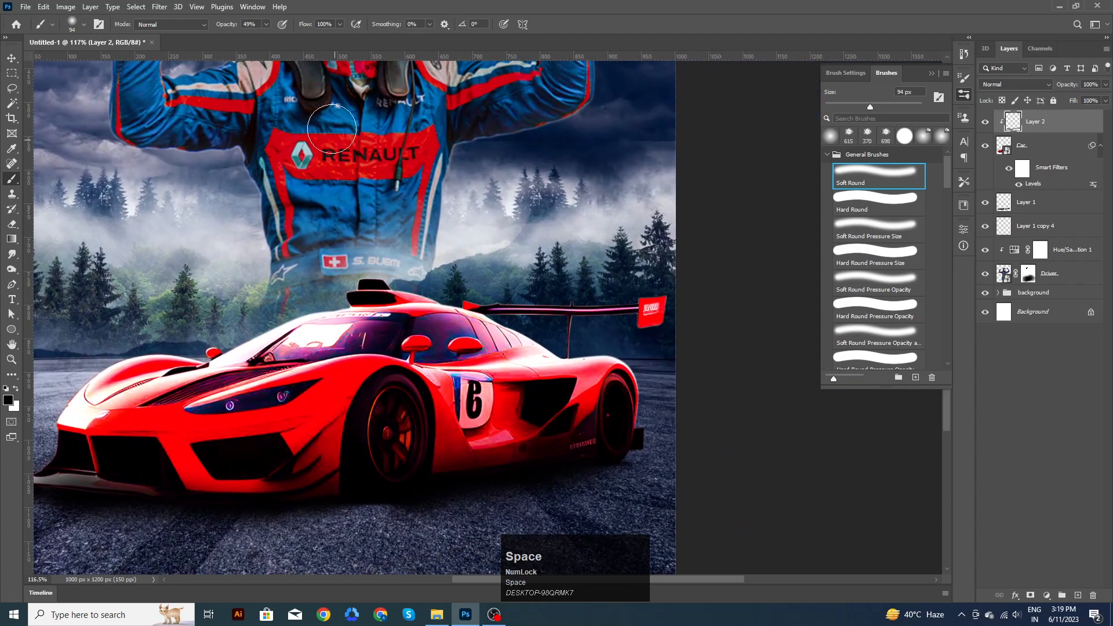
left_click(267, 24)
mouse_move(511, 339)
left_mouse_down()
mouse_move(602, 365)
mouse_move(529, 392)
mouse_move(576, 375)
mouse_move(585, 393)
mouse_move(455, 415)
mouse_move(436, 404)
mouse_move(480, 449)
mouse_move(445, 412)
mouse_move(489, 423)
left_mouse_up()
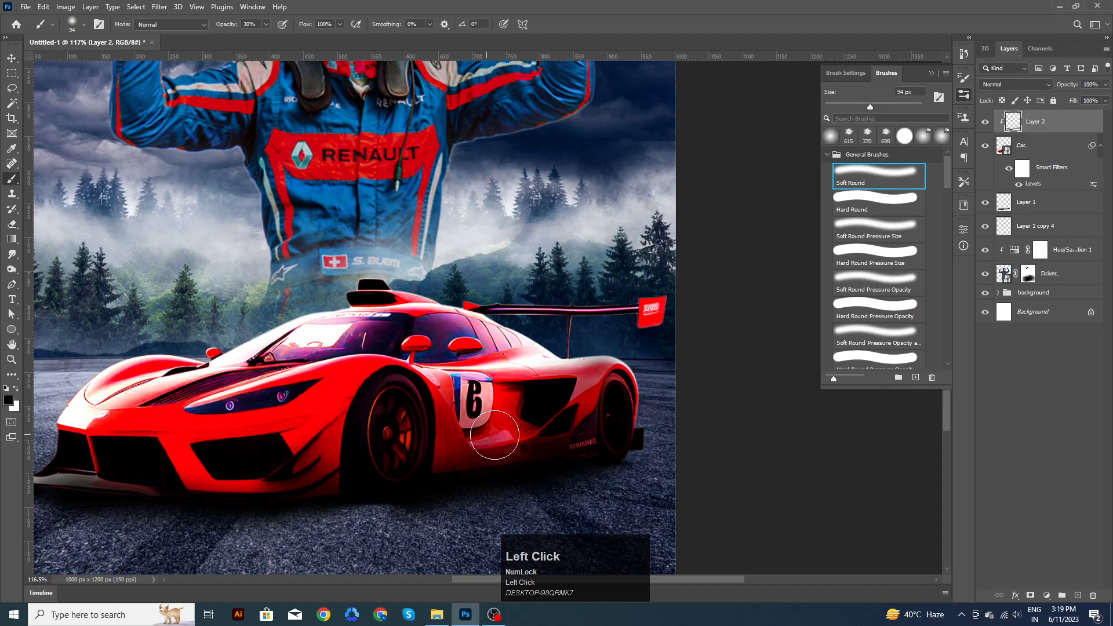
key("space")
mouse_move(407, 442)
left_mouse_down()
mouse_move(704, 441)
mouse_move(559, 434)
mouse_move(683, 385)
mouse_move(559, 435)
mouse_move(493, 432)
left_mouse_up()
Step: Set the clipped shading layer's blend mode to Multiply and deselect the layer
left_click(10, 58)
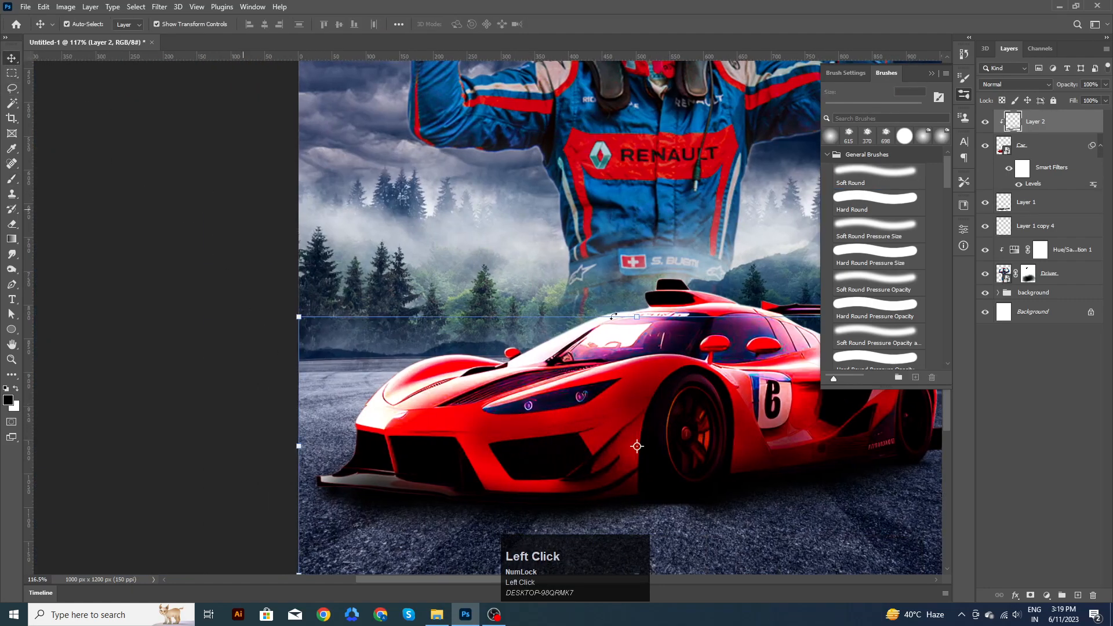
scroll(520, 298, "down", 6)
key("space")
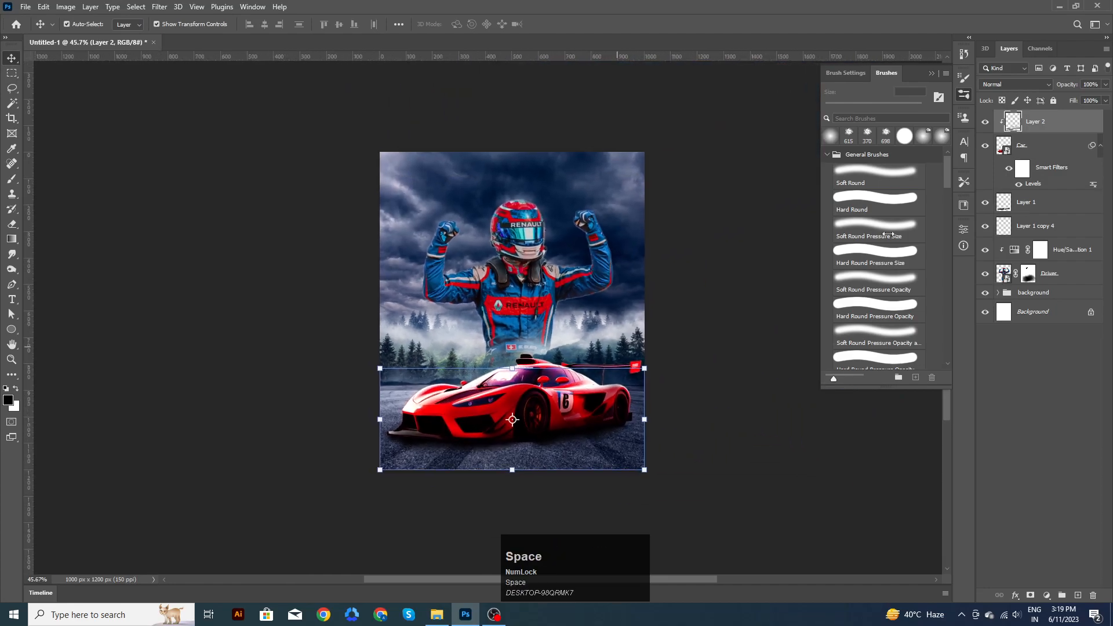
left_click(1024, 84)
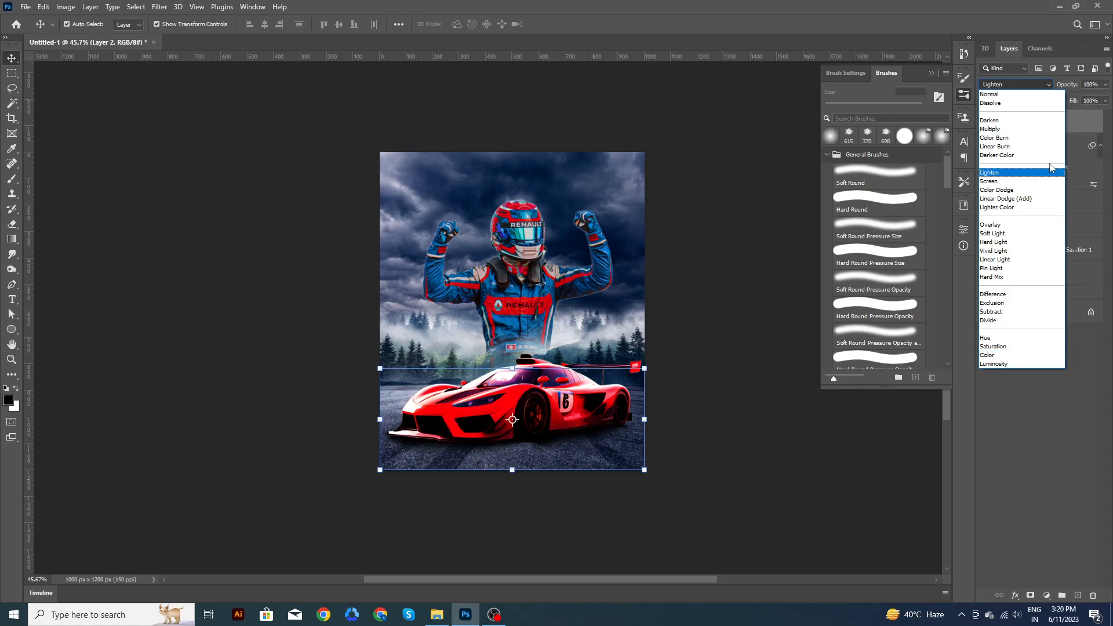
left_click(1027, 130)
left_click(754, 432)
scroll(661, 466, "up", 3)
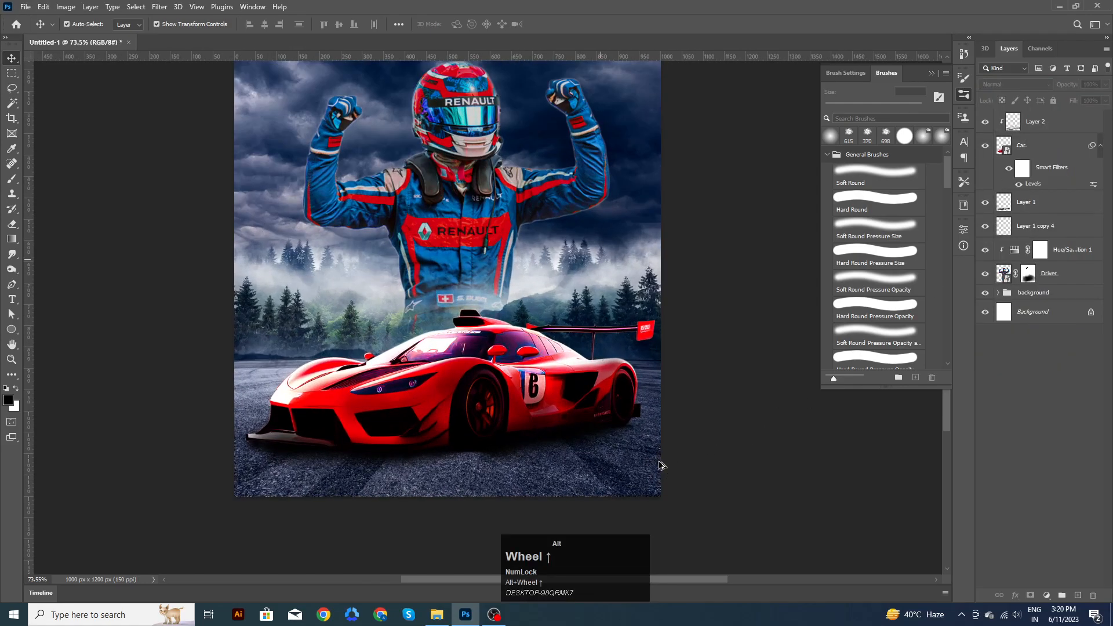
left_click_drag(748, 442, 688, 435)
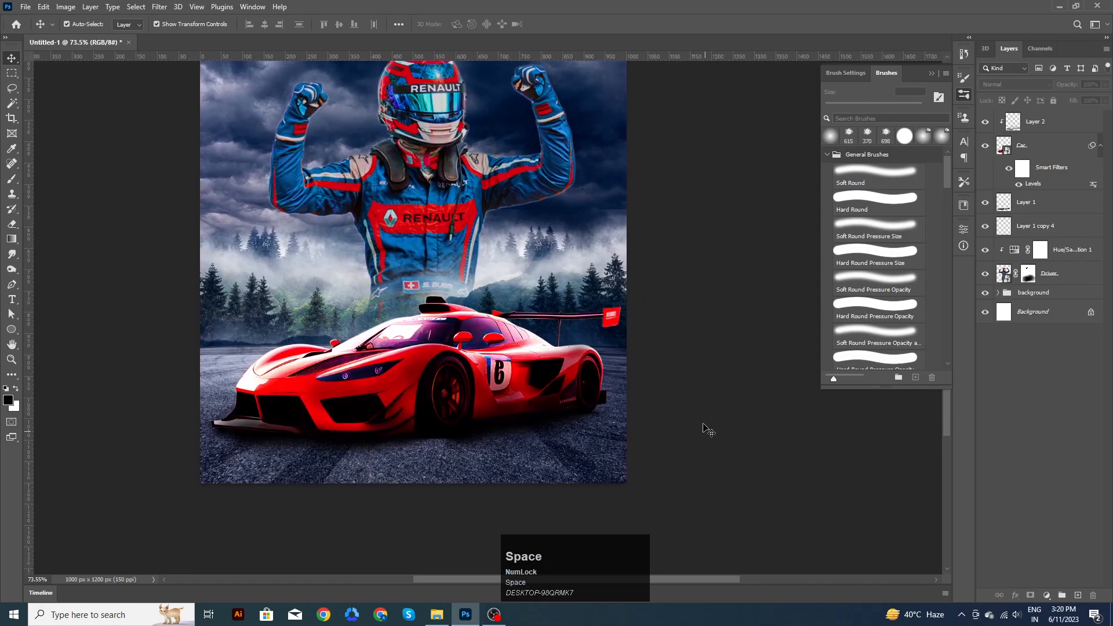
Step: Place road rain.jpg from the images folder into the poster, positioned across the lower half along the canvas's bottom edge
scroll(704, 429, "down", 3)
left_click_drag(698, 311, 700, 342)
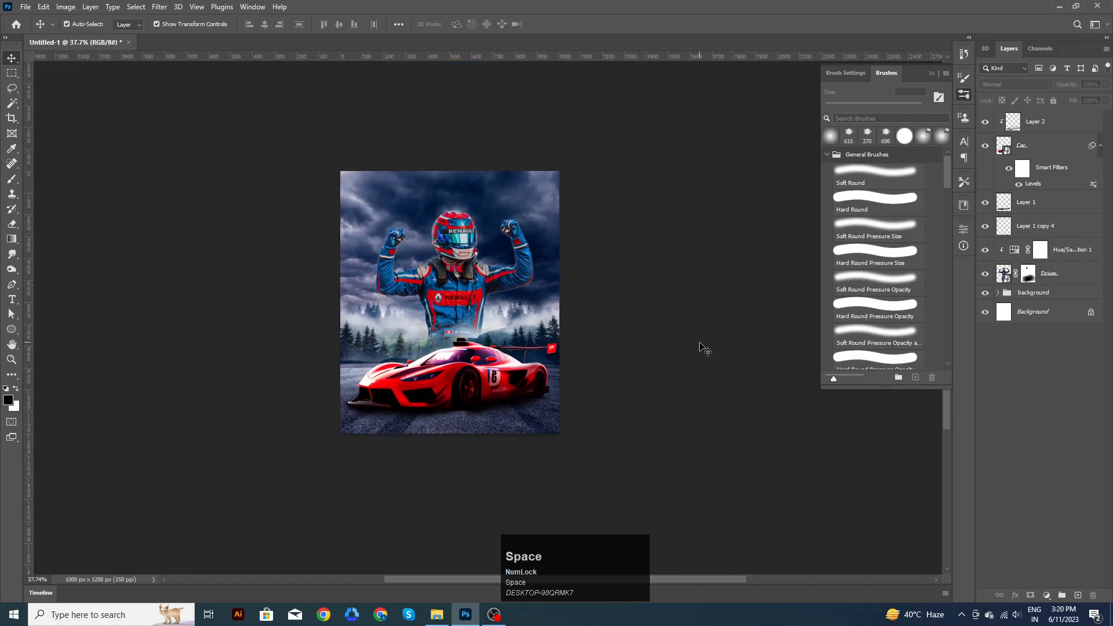
scroll(702, 348, "up", 4)
left_click_drag(703, 415, 671, 388)
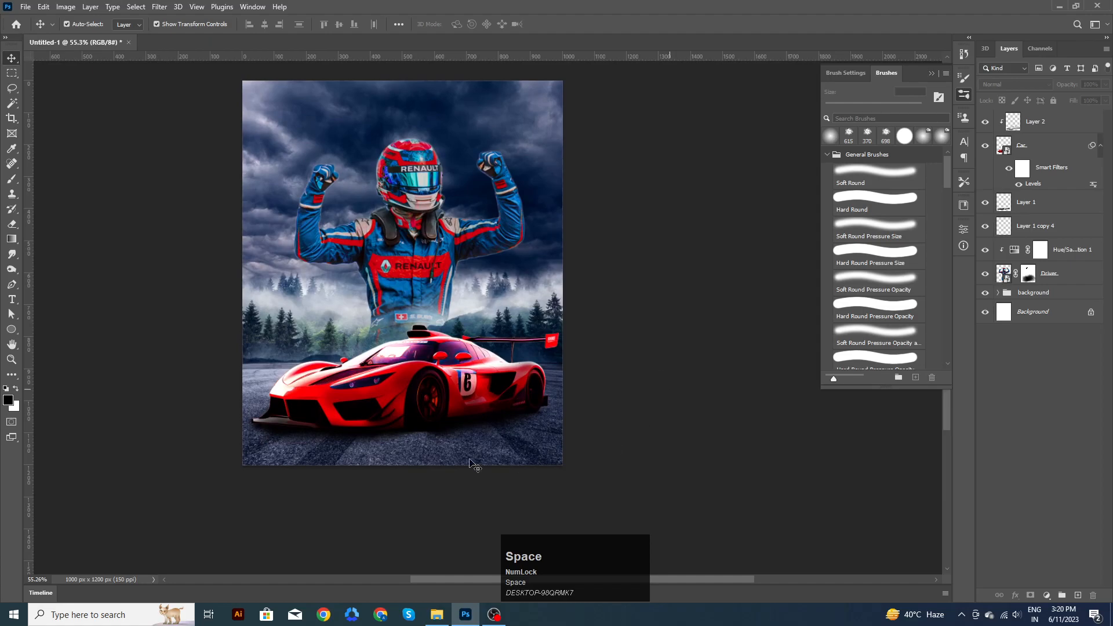
mouse_move(437, 614)
left_click(447, 586)
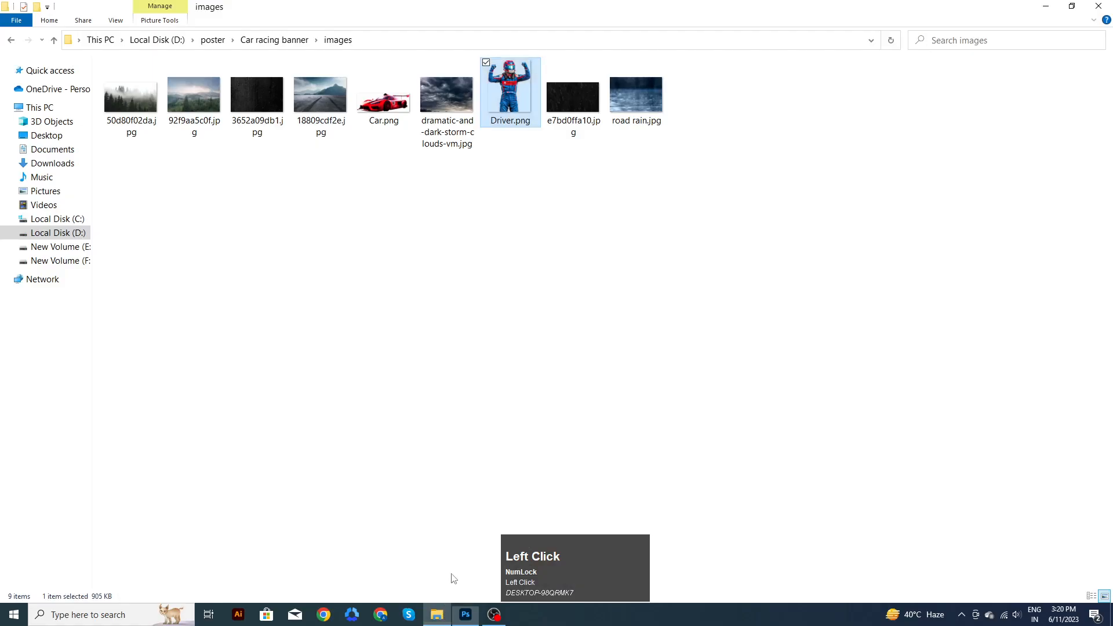
left_click(661, 114)
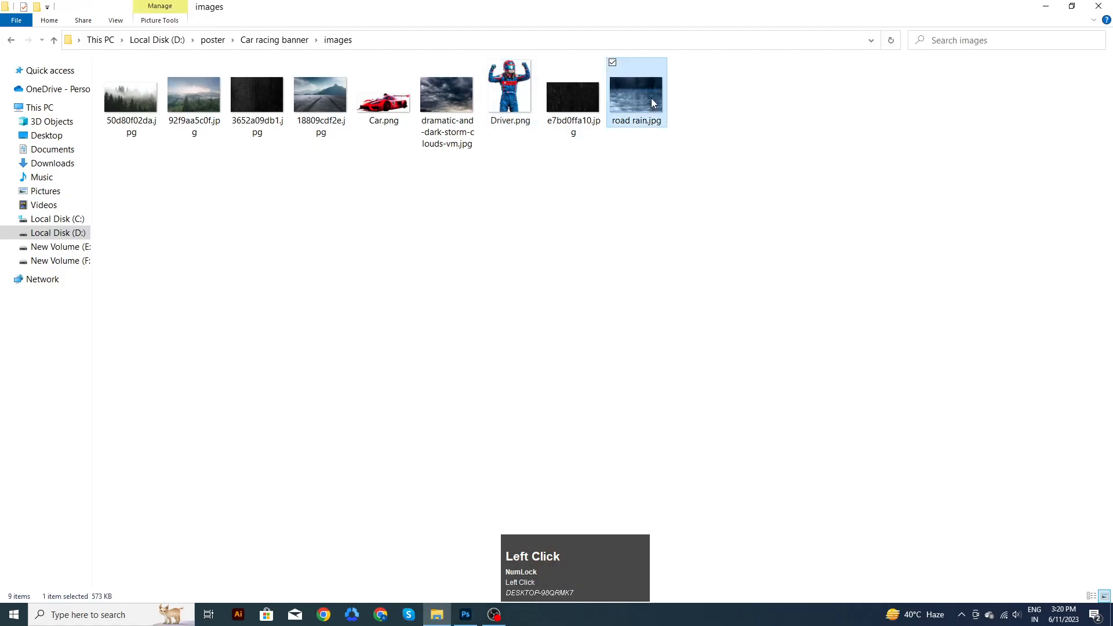
left_click_drag(651, 97, 478, 441)
left_click_drag(478, 289, 467, 379)
left_click(576, 25)
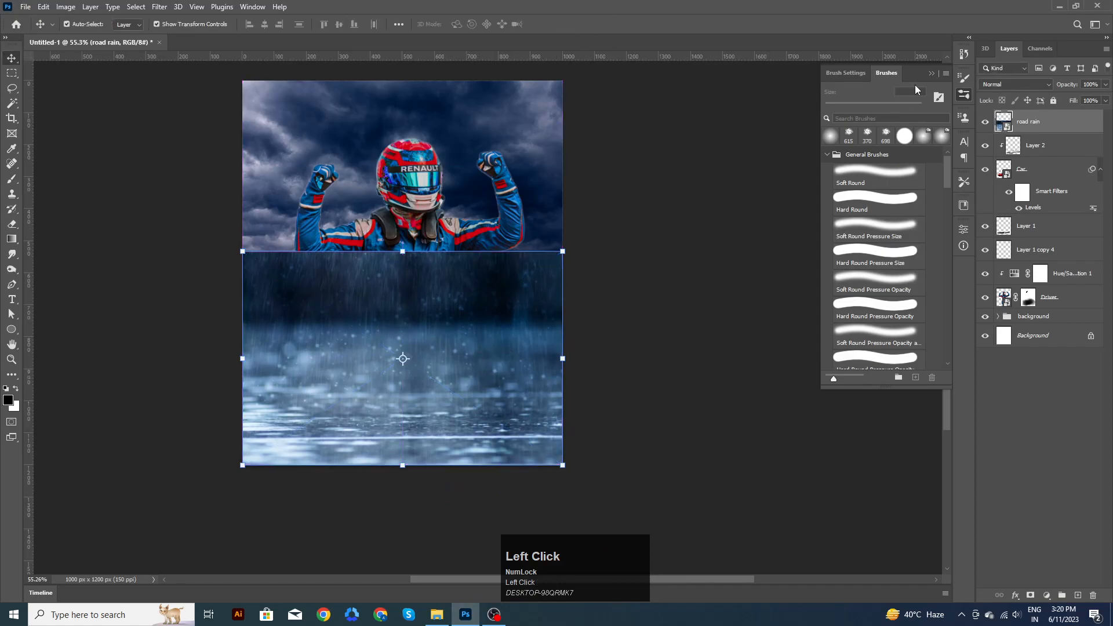
Step: Set the road rain layer's blend mode to Screen and mask out its upper part with a soft 466 px black brush at 30% opacity
left_click(1008, 87)
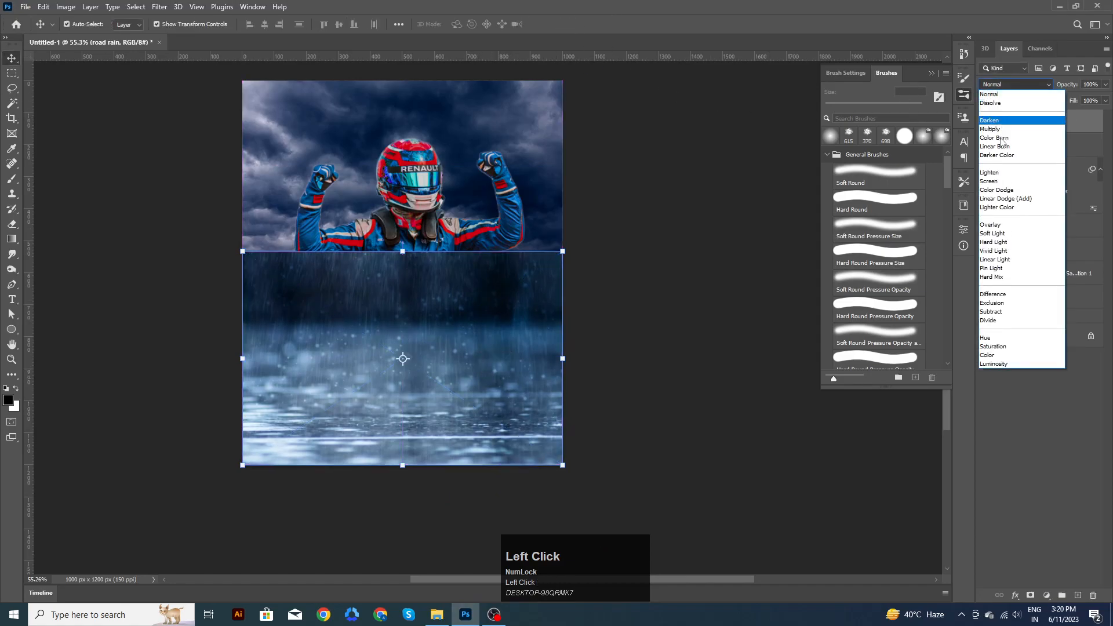
left_click(994, 183)
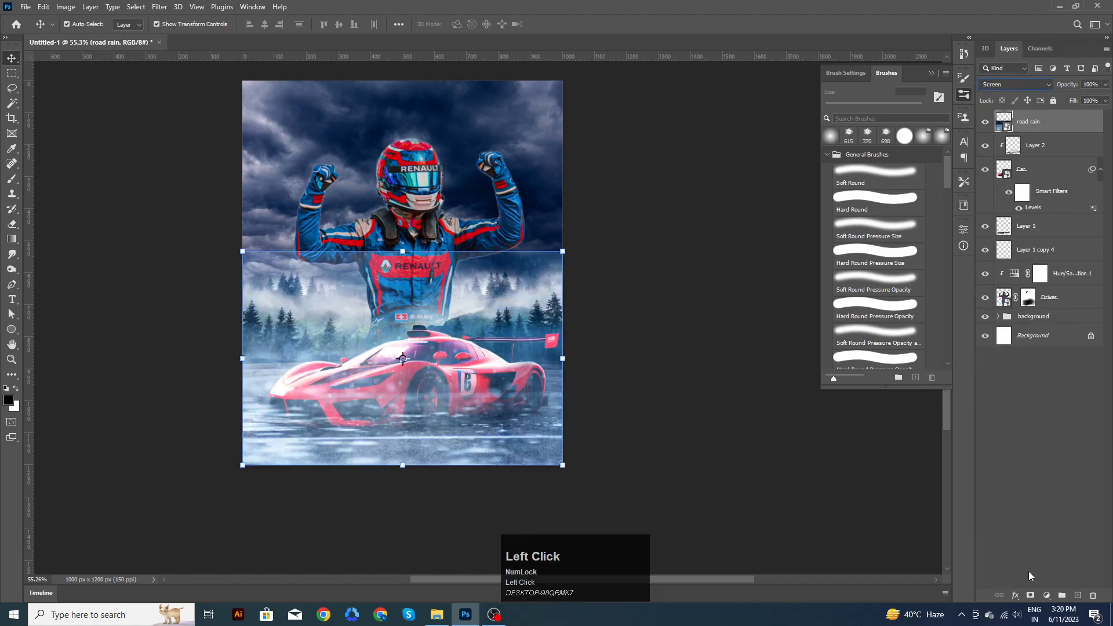
left_click(1031, 597)
key("b")
right_click(470, 320, "alt")
mouse_move(542, 276)
left_mouse_down()
mouse_move(504, 291)
mouse_move(323, 281)
mouse_move(476, 270)
mouse_move(466, 250)
mouse_move(376, 236)
mouse_move(286, 260)
mouse_move(270, 290)
mouse_move(519, 248)
mouse_move(586, 268)
mouse_move(596, 260)
mouse_move(532, 282)
mouse_move(554, 310)
left_mouse_up()
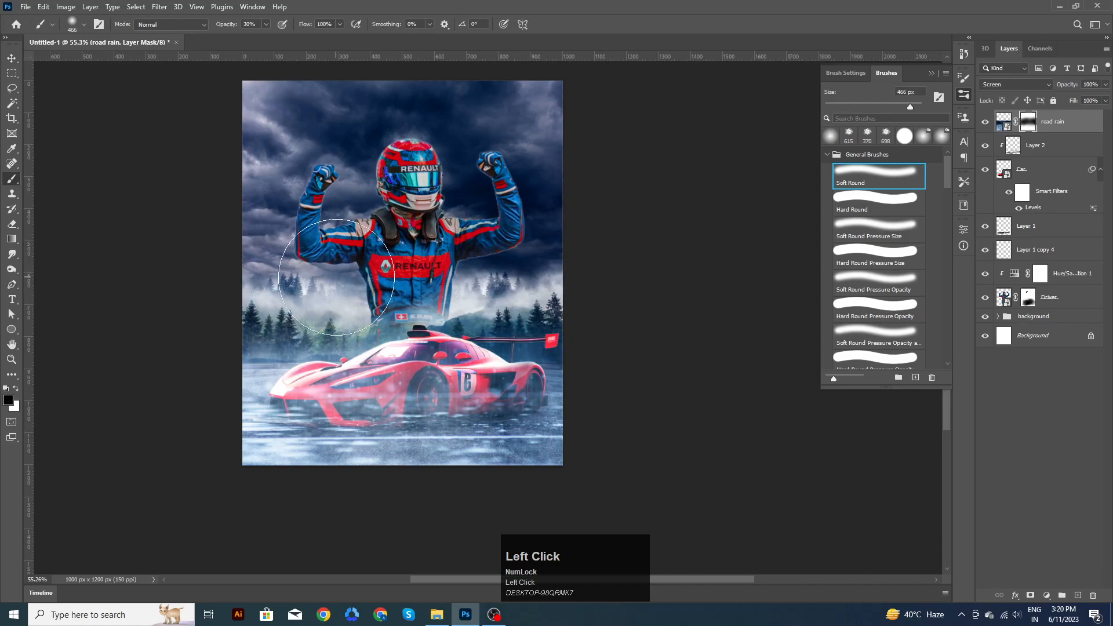
Step: Shorten the road rain layer from its top edge to about 505 px high and move it beneath the driver layer
left_click(11, 58)
left_click_drag(404, 253, 404, 304)
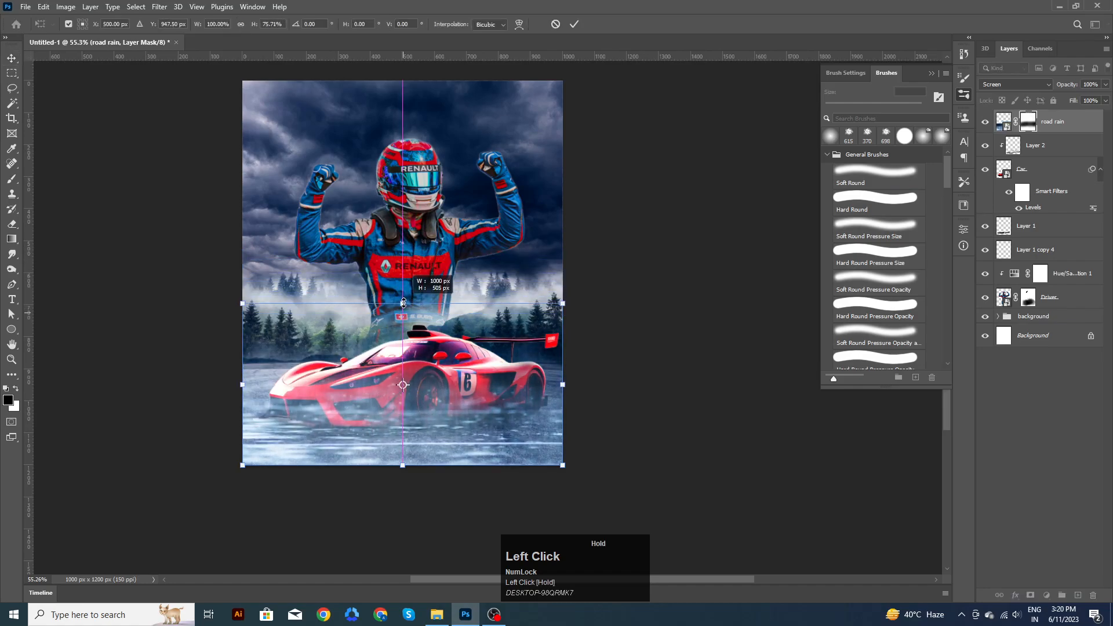
left_click(573, 24)
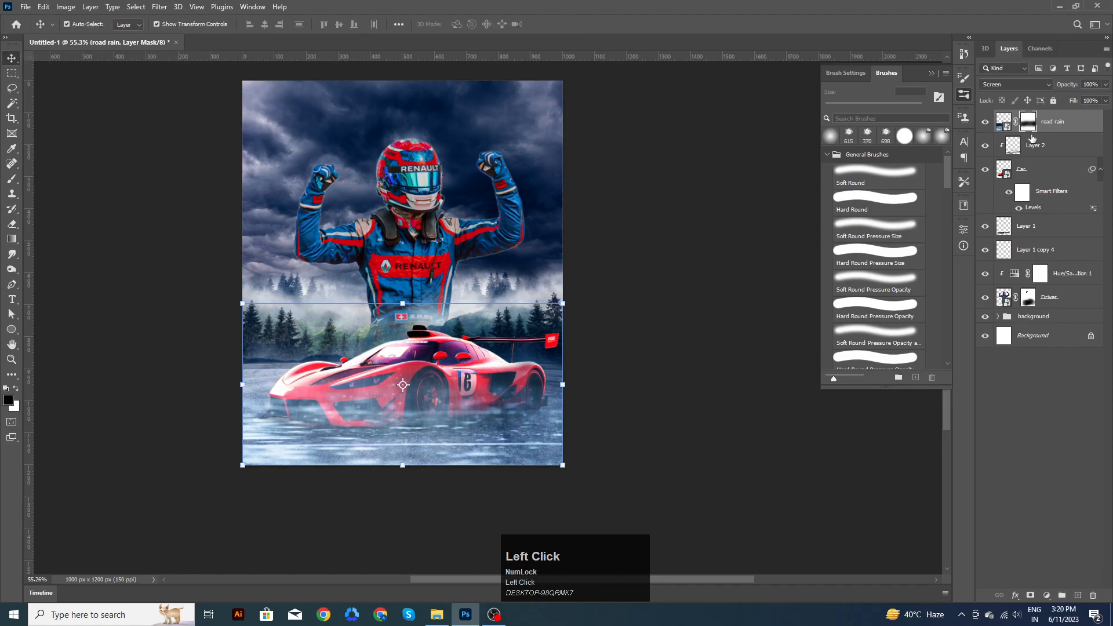
left_click_drag(1063, 129, 1046, 304)
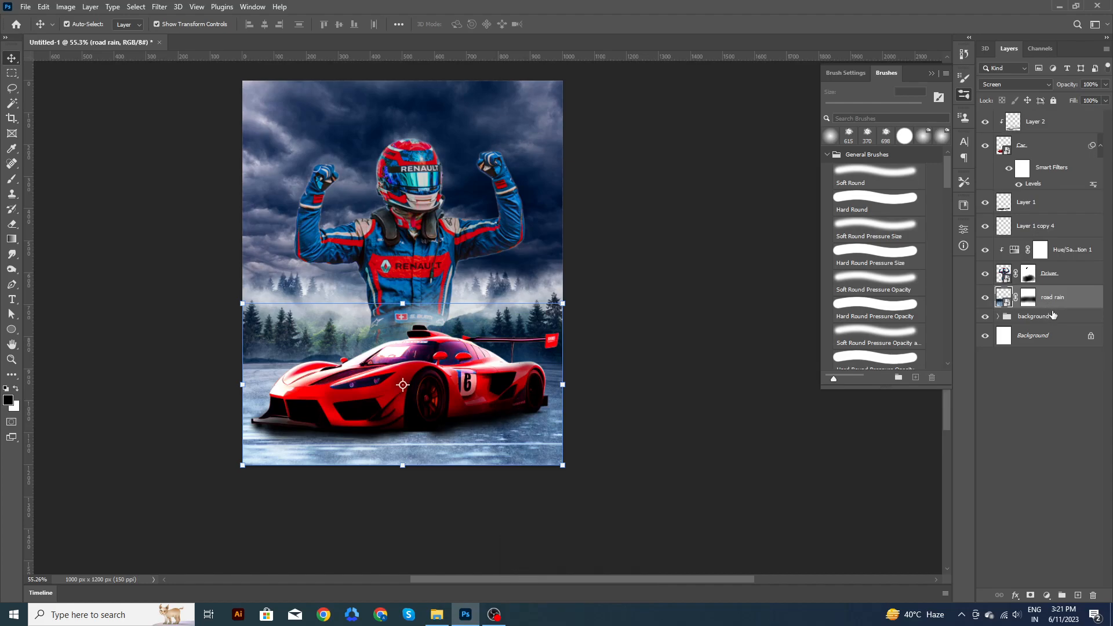
left_click(696, 366)
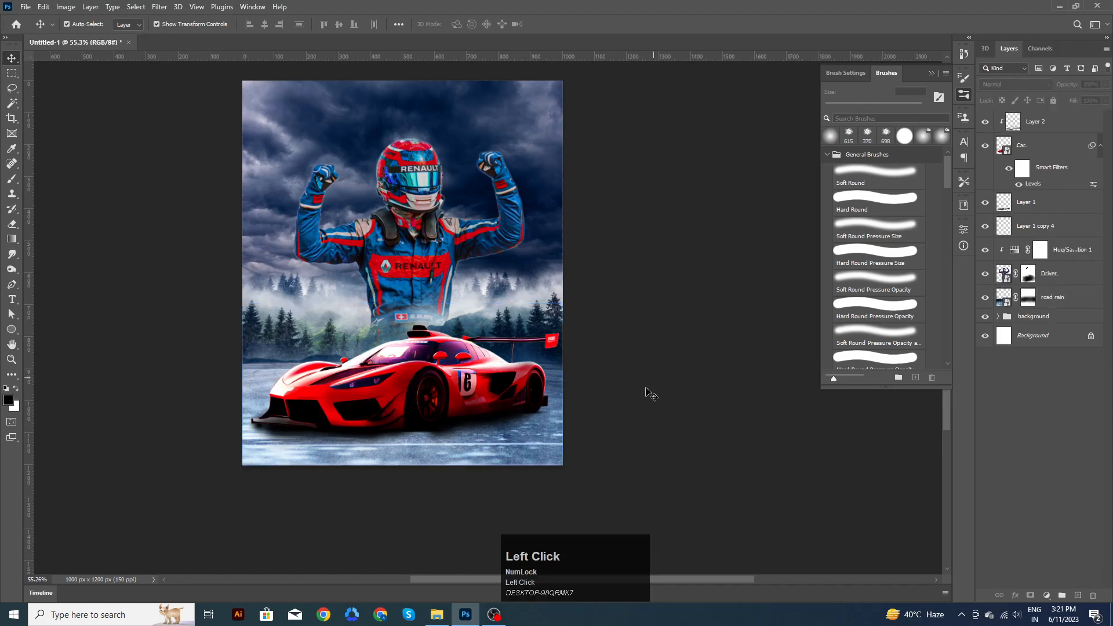
Step: Compare the car with the clipped shading layer, Layer 2, hidden and shown
left_click_drag(641, 389, 667, 358)
scroll(479, 444, "up", 4)
scroll(479, 445, "up", 2)
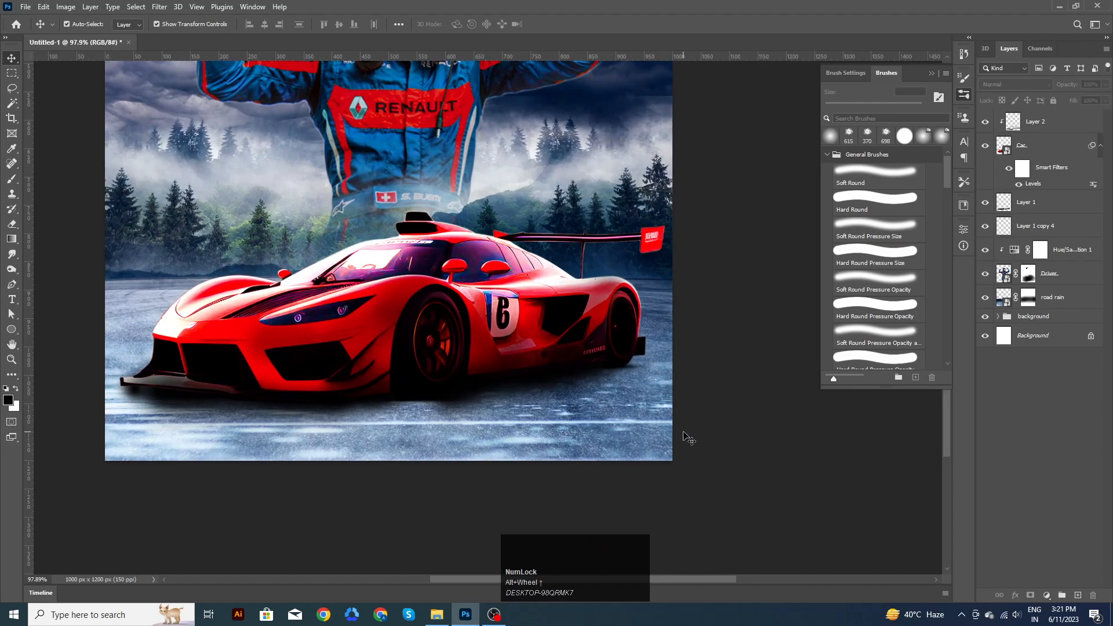
scroll(686, 438, "down", 5)
left_click_drag(650, 373, 621, 380)
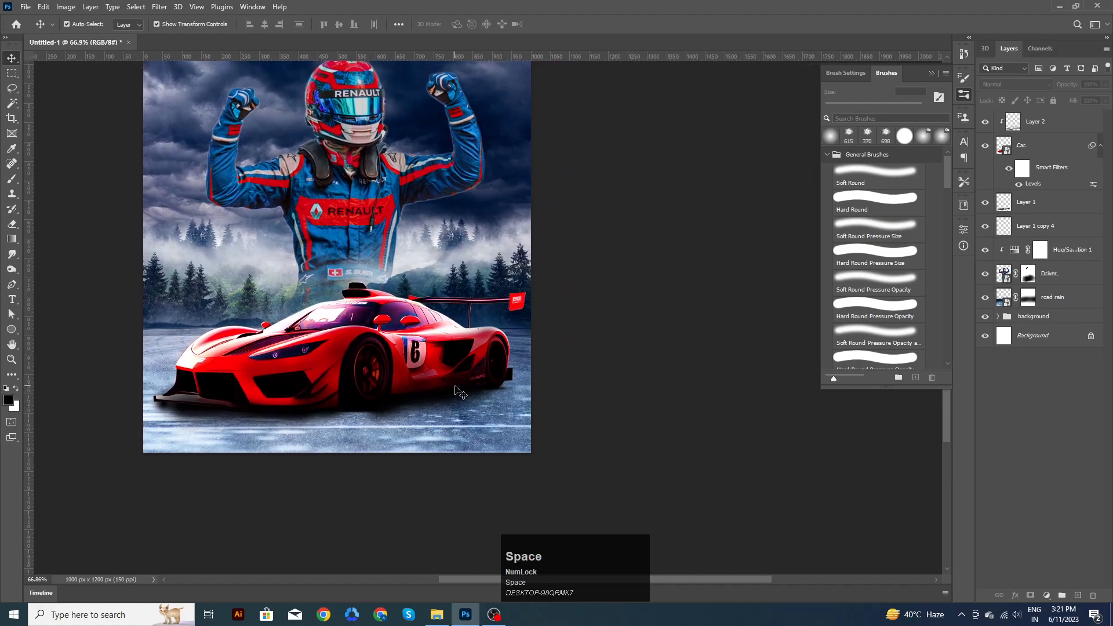
left_click(464, 371)
left_click(987, 122)
left_click(987, 122)
left_click(987, 123)
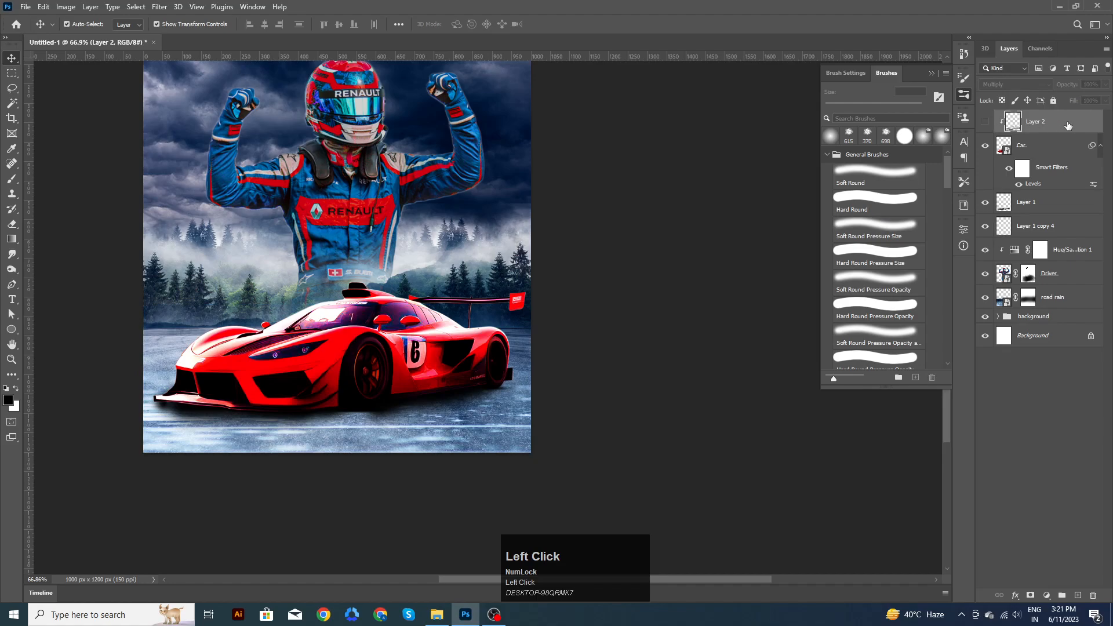
left_click(986, 123)
Step: Lower the opacity of the clipped shading layer to 57%
left_click_drag(1058, 87, 1044, 87)
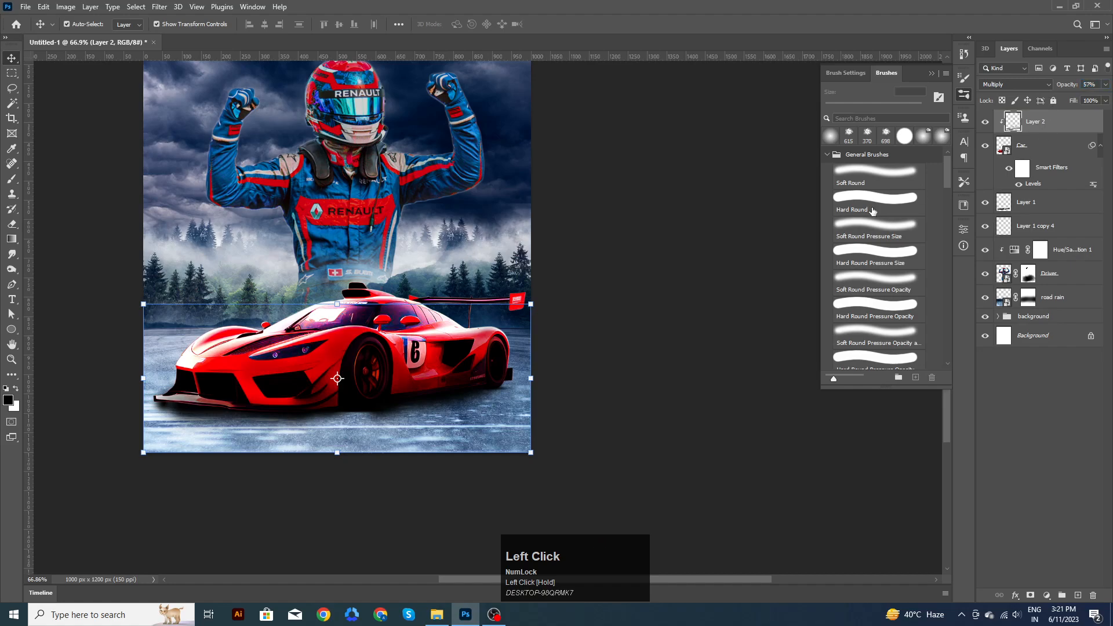
left_click(619, 350)
key("space")
left_click_drag(568, 390, 610, 384)
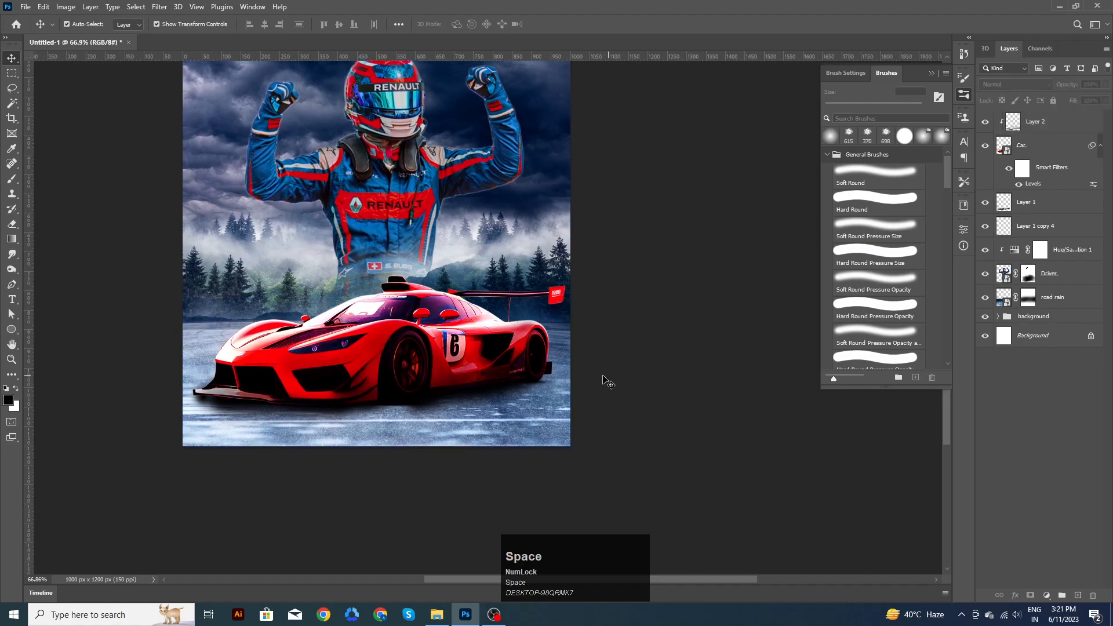
Step: Delete the clipped shading layer, Layer 2, above the car
left_click(1079, 122)
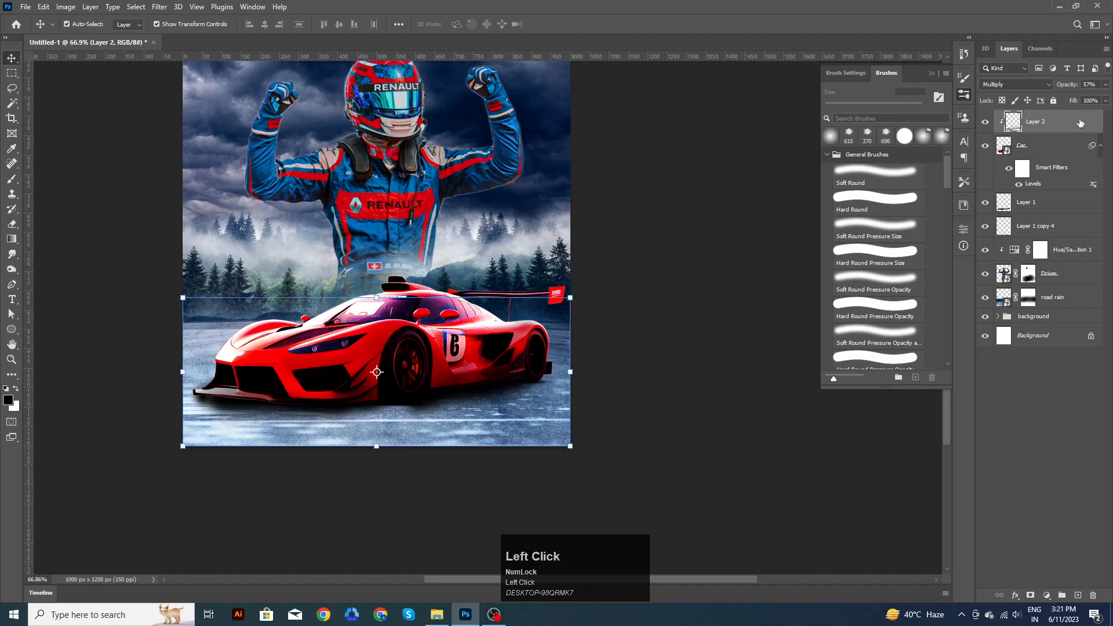
key("Delete")
key("space")
left_click_drag(731, 293, 710, 317)
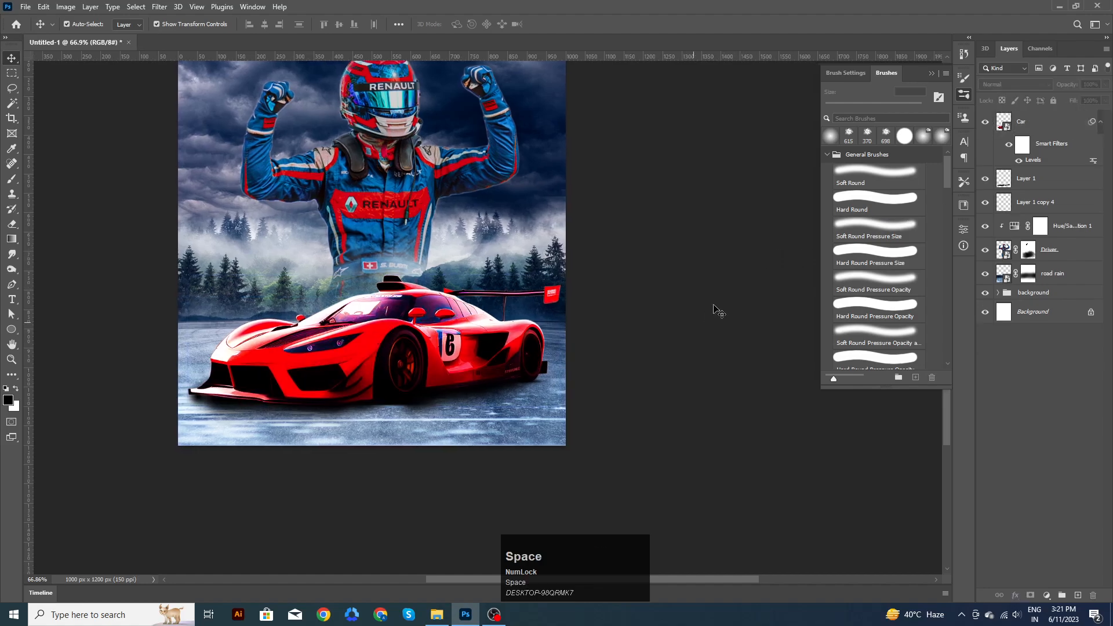
Step: Duplicate the car layer and flip the copy vertically, accepting the temporary deactivation of its smart filters
left_click(447, 336)
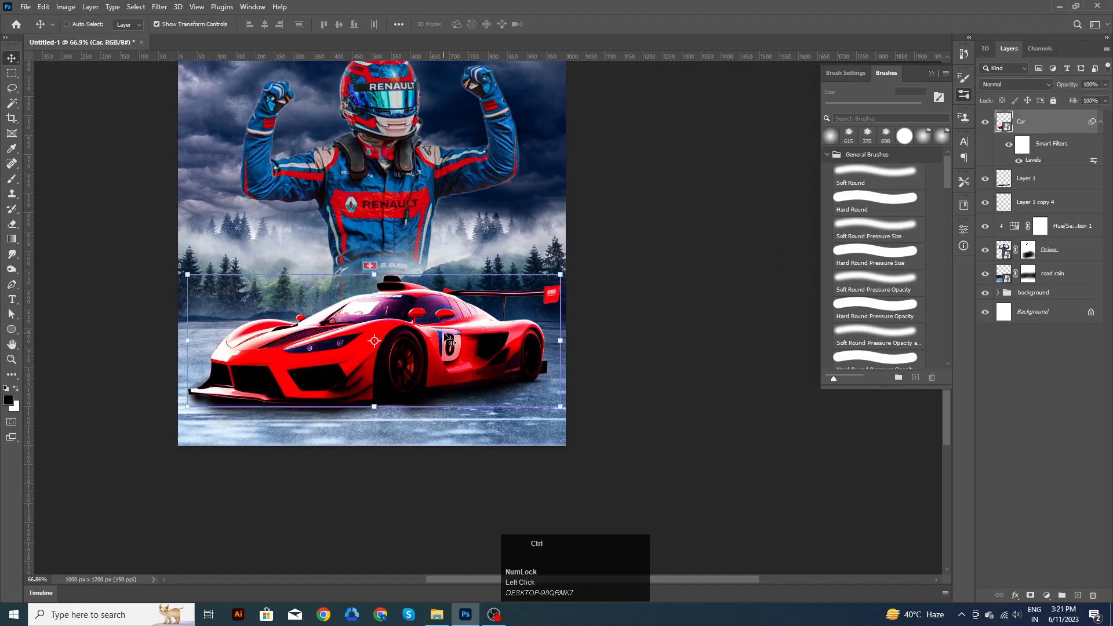
key("ctrl+j")
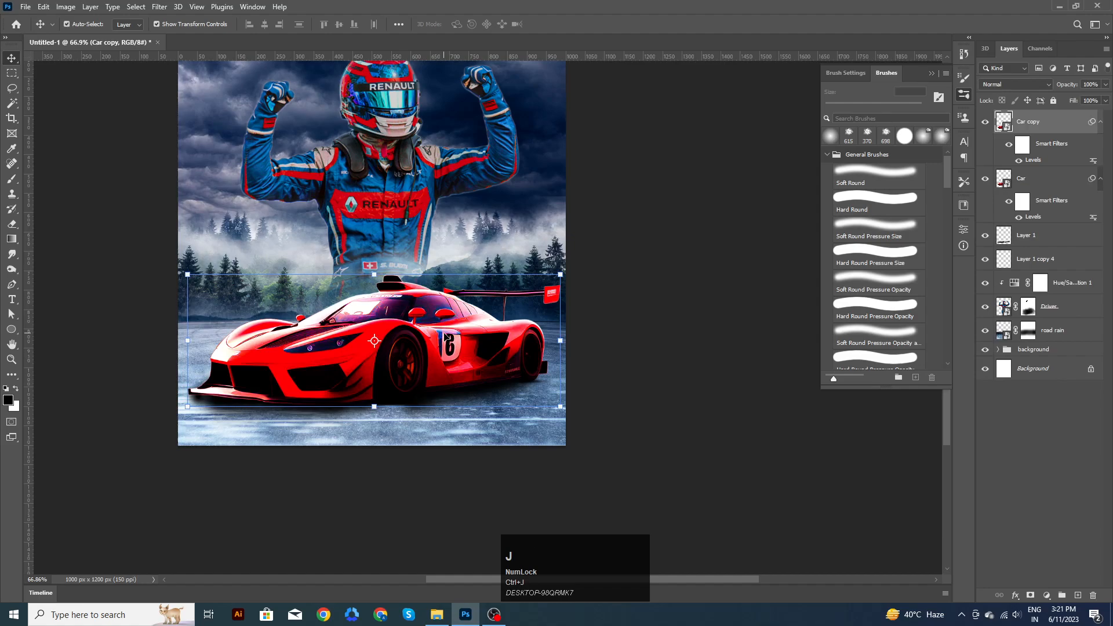
left_click(374, 275)
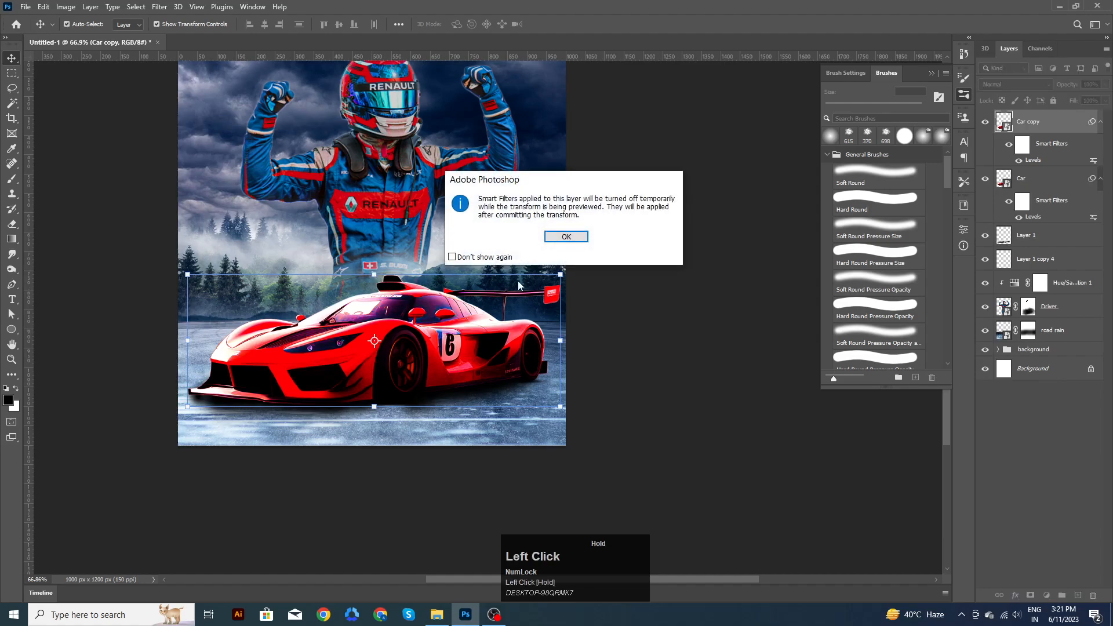
left_click(556, 239)
right_click(481, 319)
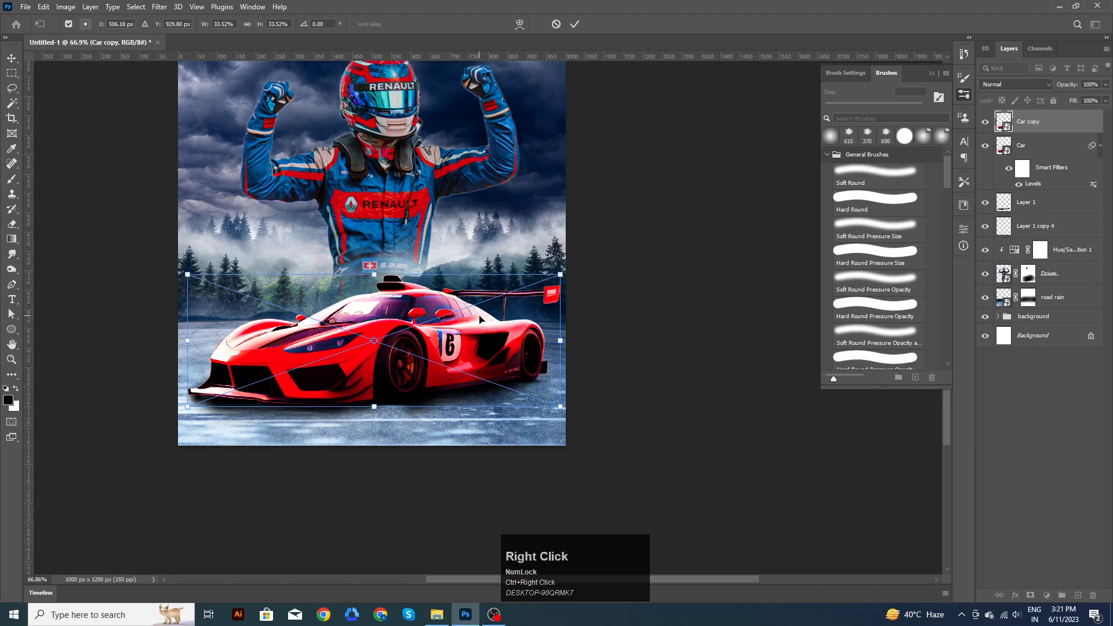
left_click(510, 543)
Step: Move the flipped car copy below the car and rotate it about -15.44° to follow the car's underside
left_click_drag(477, 350, 477, 431)
mouse_move(572, 357)
left_mouse_down()
mouse_move(585, 303)
mouse_move(524, 426)
mouse_move(555, 346)
left_mouse_up()
left_click_drag(524, 414, 526, 414)
Step: Distort the lower corners of the flipped car copy, align it with the car's wheels as a reflection, and apply the transform
key("ctrl+t")
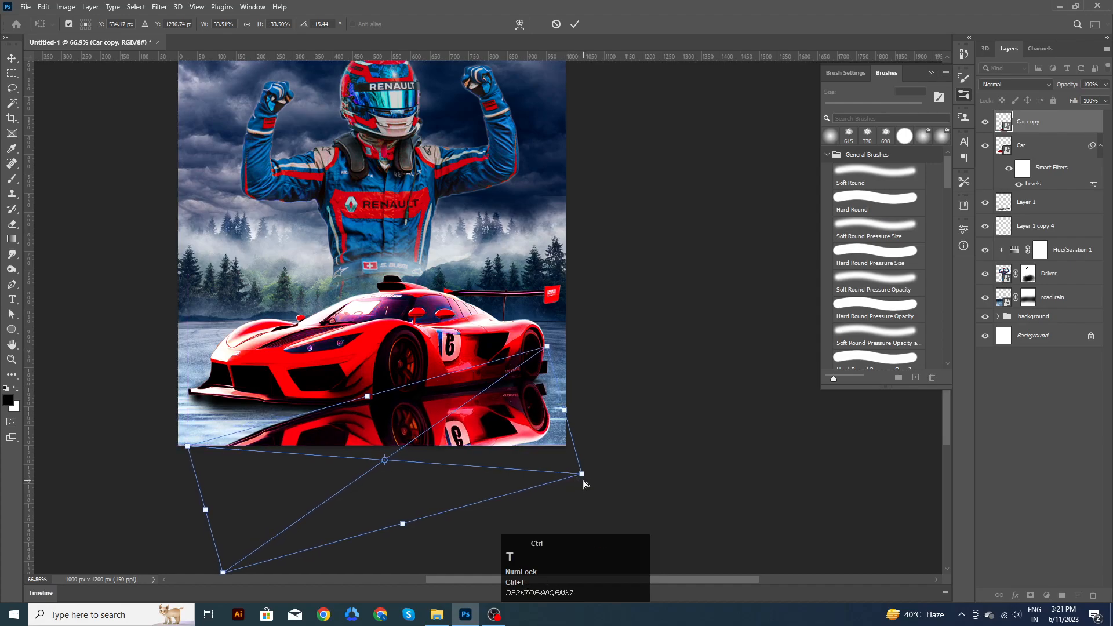
left_click_drag(581, 477, 544, 474)
left_click_drag(224, 574, 204, 562)
left_click_drag(420, 428, 432, 424)
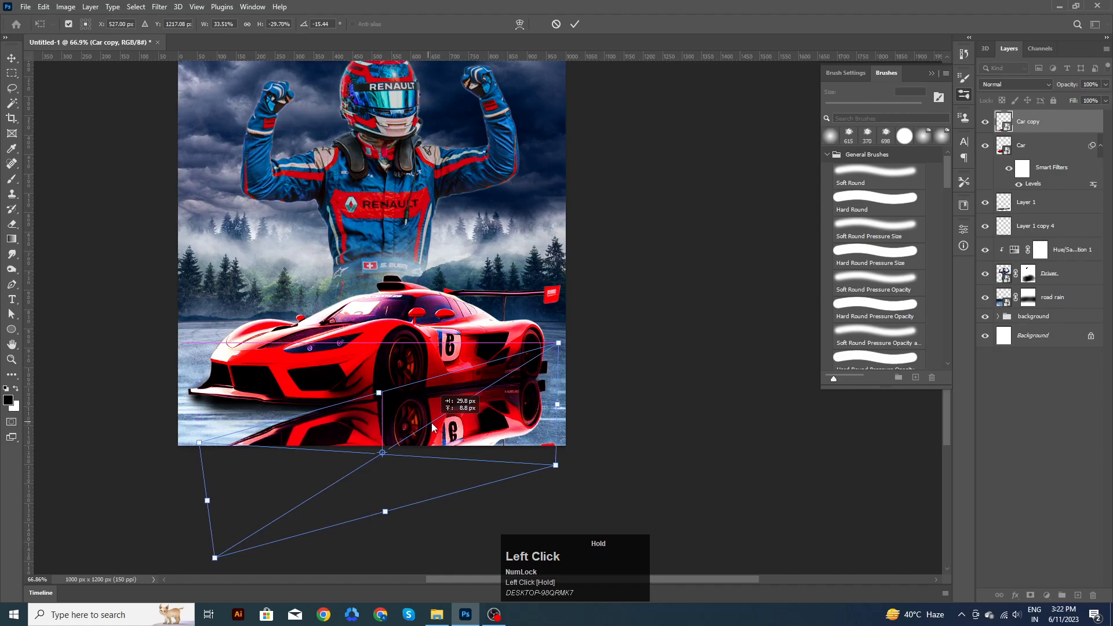
left_click(576, 26)
Step: Add a layer mask to the car copy and fade the reflection with a soft 466 px black brush at 30% opacity
left_click(1030, 595)
key("b")
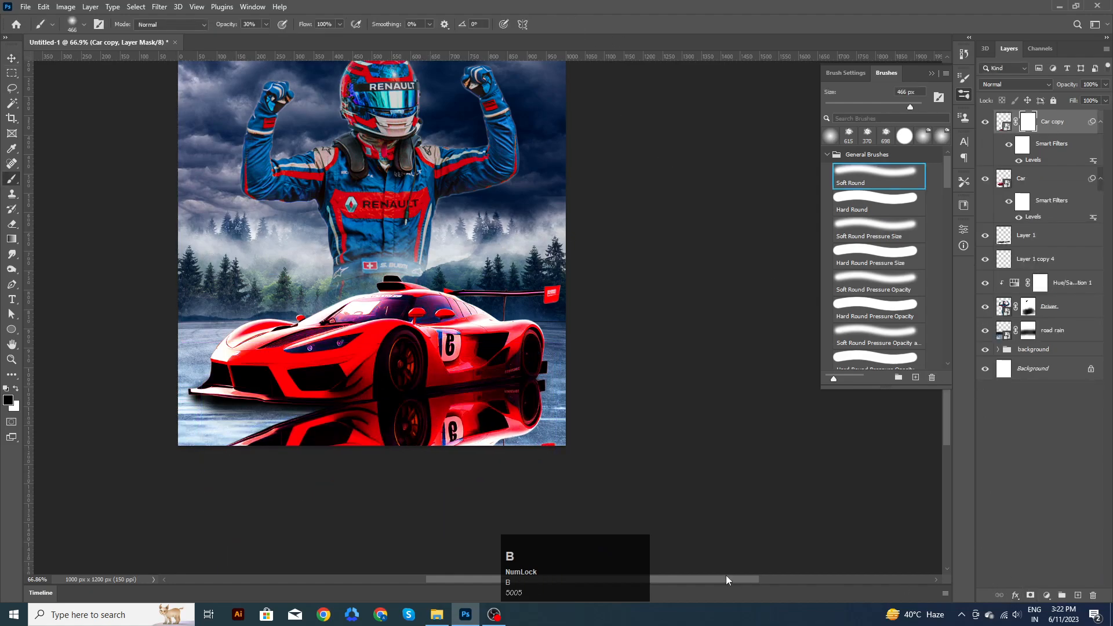
mouse_move(557, 475)
left_mouse_down()
mouse_move(398, 497)
mouse_move(241, 487)
mouse_move(255, 489)
mouse_move(211, 502)
mouse_move(224, 521)
mouse_move(271, 532)
mouse_move(563, 468)
mouse_move(470, 495)
mouse_move(323, 505)
mouse_move(234, 497)
mouse_move(240, 464)
left_mouse_up()
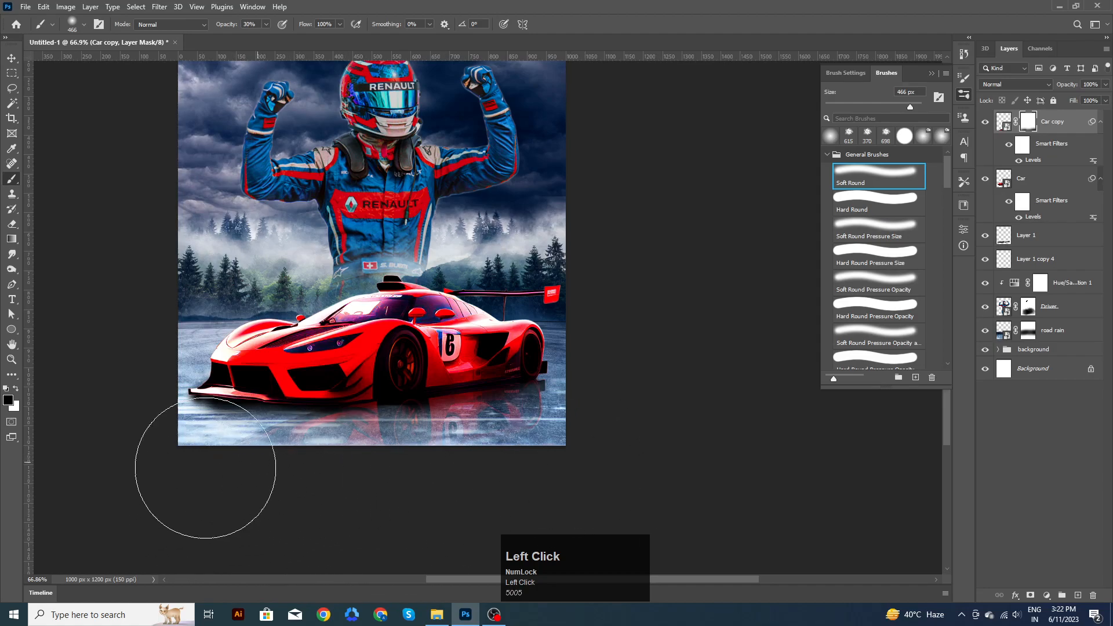
Step: Reduce the brush size to 191 px and move the car reflection layer beneath the Layer 1 and Layer 1 copy 4 shadows
scroll(523, 460, "up", 3, "alt")
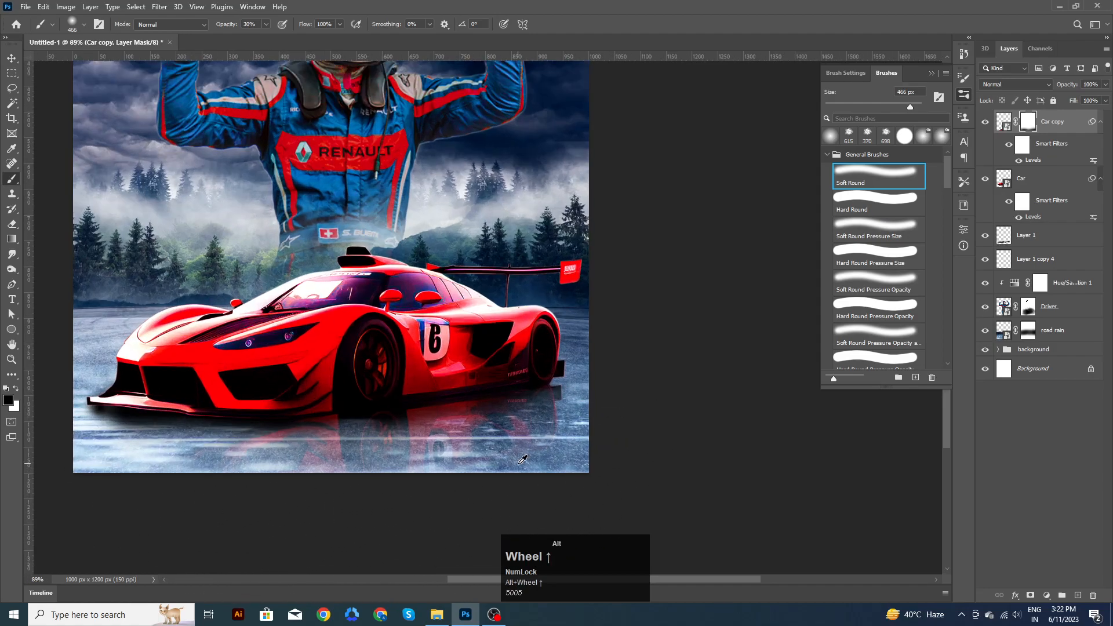
scroll(522, 460, "up", 2, "alt")
right_click(522, 460, "alt")
left_click_drag(1066, 148, 1074, 266)
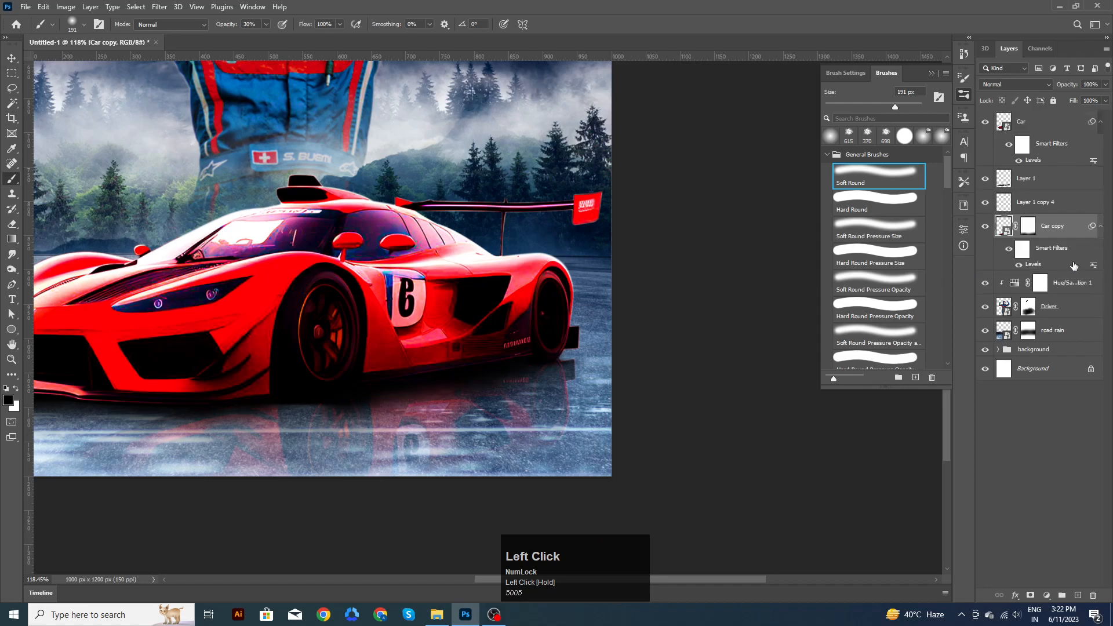
scroll(666, 360, "down", 5, "alt")
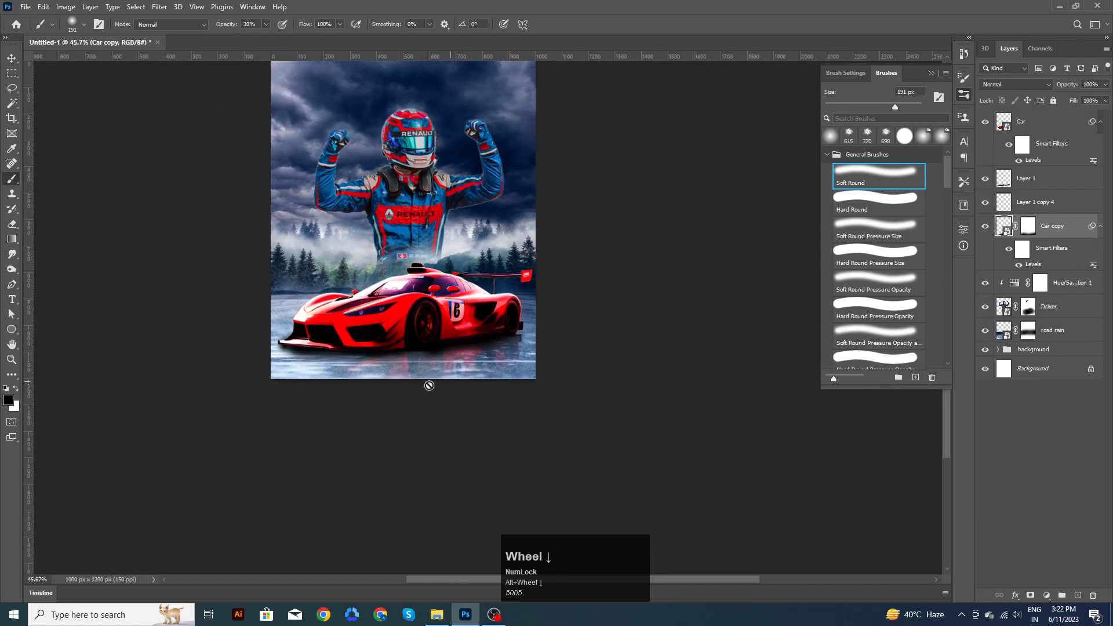
scroll(434, 385, "up", 2, "alt")
Step: Restore part of the reflection beneath the car's side by painting white on its mask with the soft 191 px brush
left_click(10, 58)
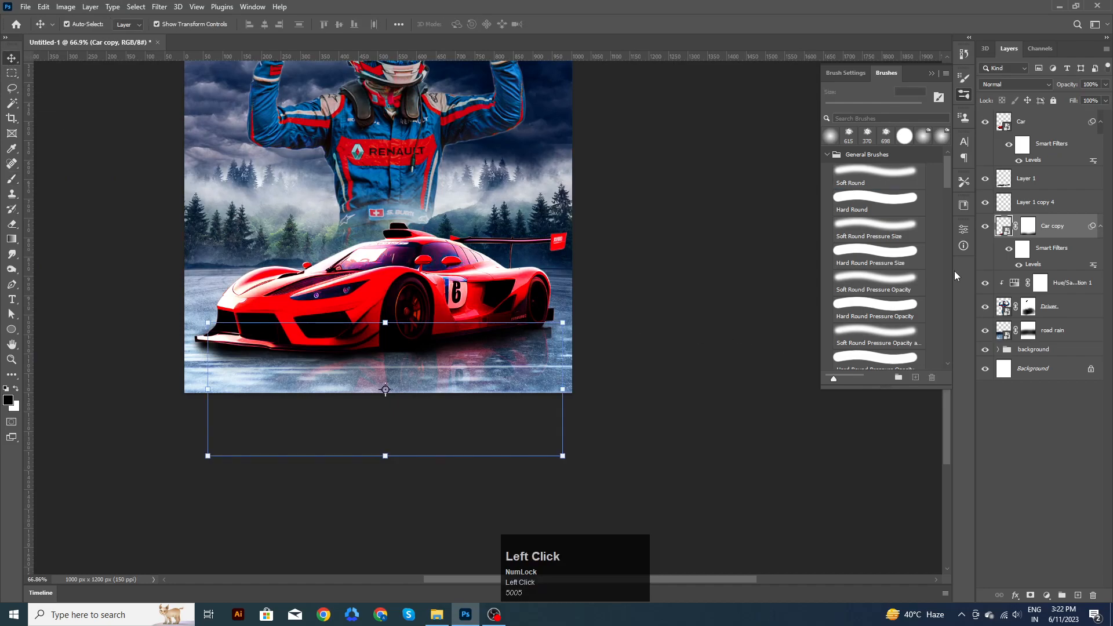
left_click(1033, 231)
key("b")
key("x")
mouse_move(544, 300)
left_mouse_down()
mouse_move(292, 329)
mouse_move(544, 320)
mouse_move(364, 347)
left_mouse_up()
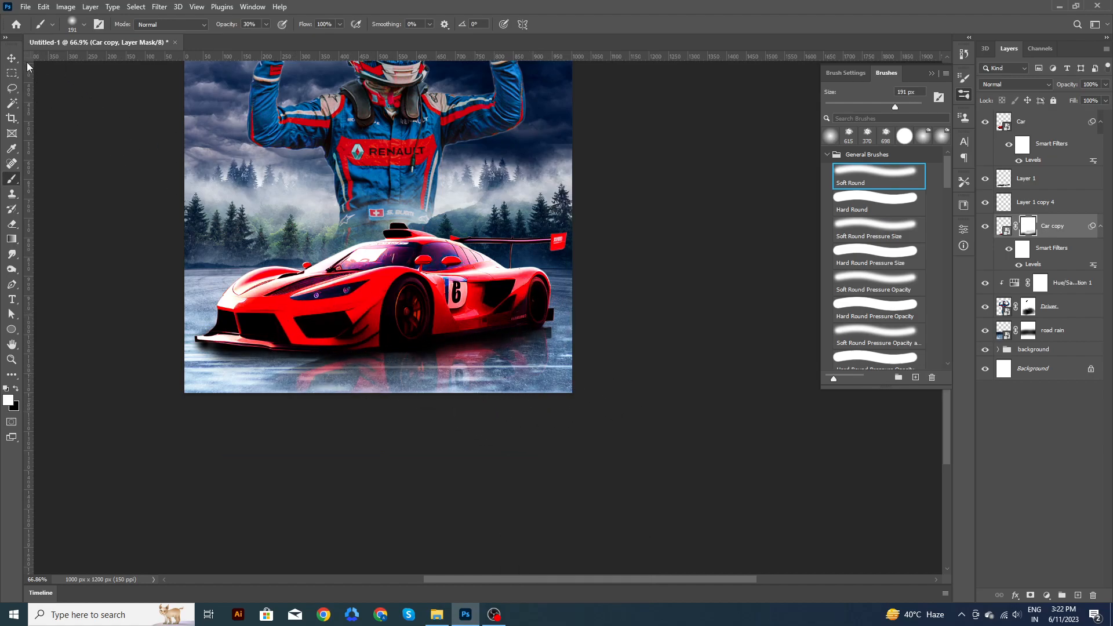
Step: Fade the reflection beneath the car's front by painting black on its mask, and deselect the layer
key("x")
left_click(295, 374)
mouse_move(296, 375)
left_mouse_down()
mouse_move(343, 372)
mouse_move(377, 351)
mouse_move(323, 369)
mouse_move(331, 398)
left_mouse_up()
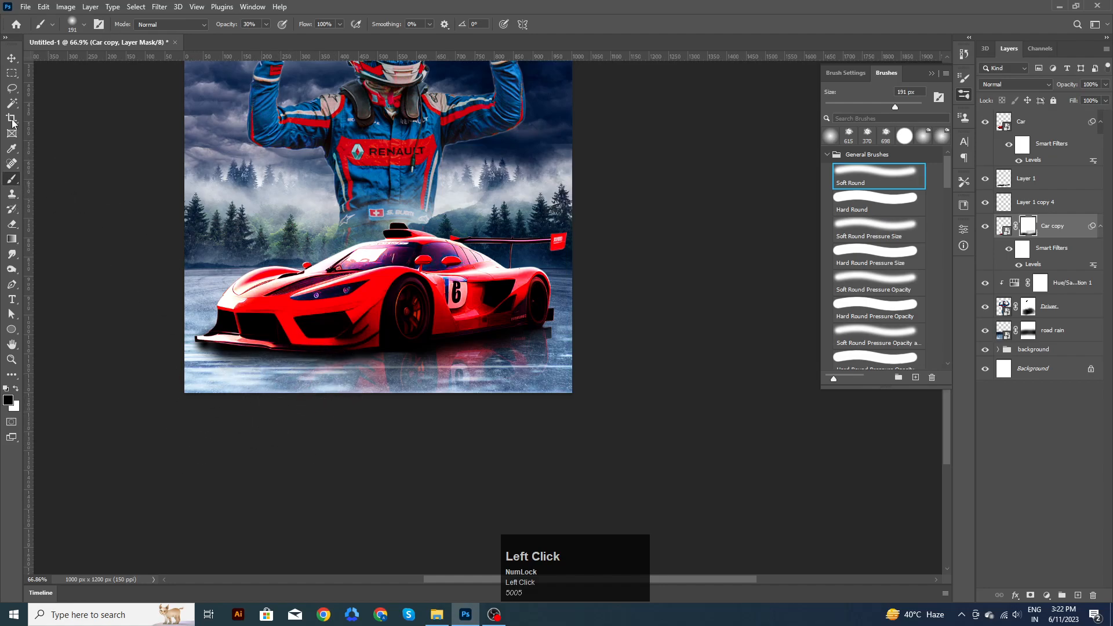
key("v")
left_click(646, 415)
key("ctrl+minus")
key("ctrl+minus")
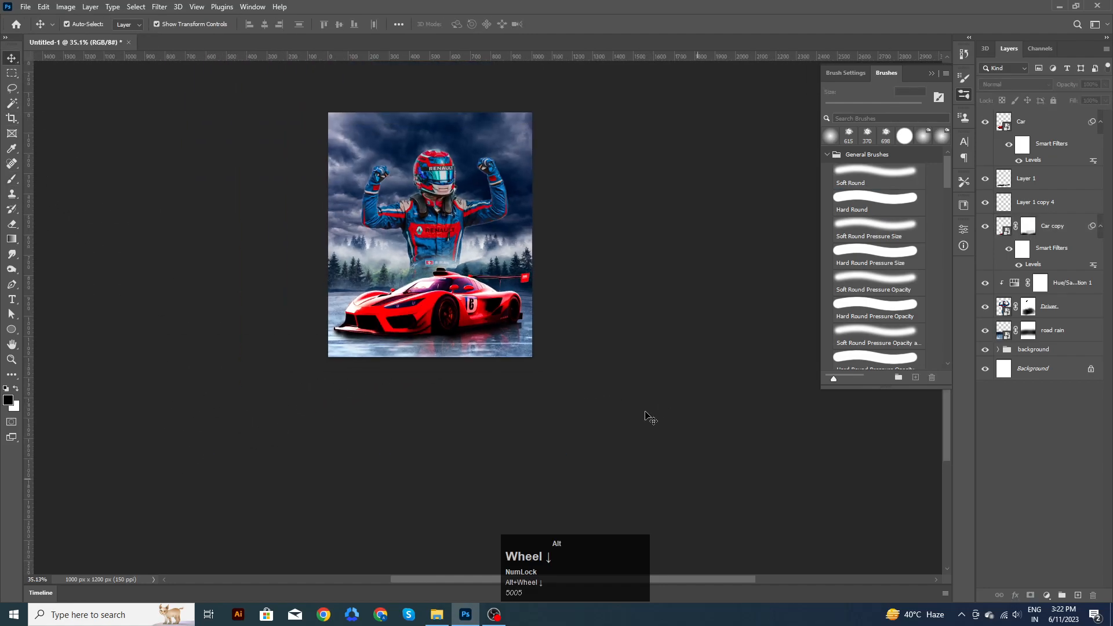
scroll(641, 427, "up", 5)
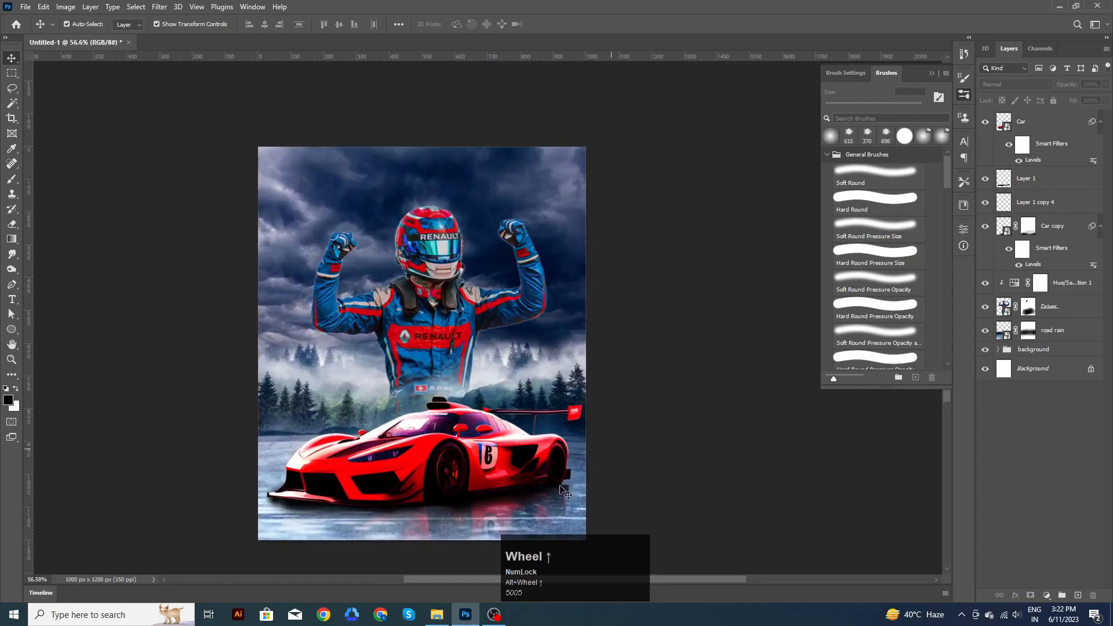
Step: Add a layer mask to the Layer 1 shadow beneath the car
left_click(730, 462)
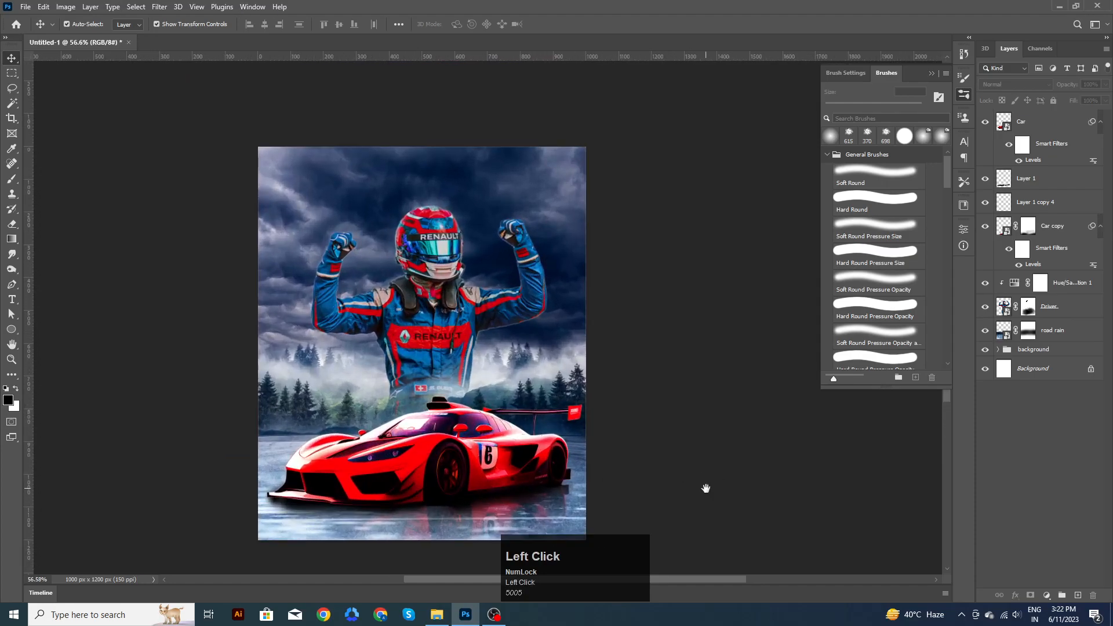
key("space")
left_click_drag(297, 508, 298, 484)
key("ctrl+z")
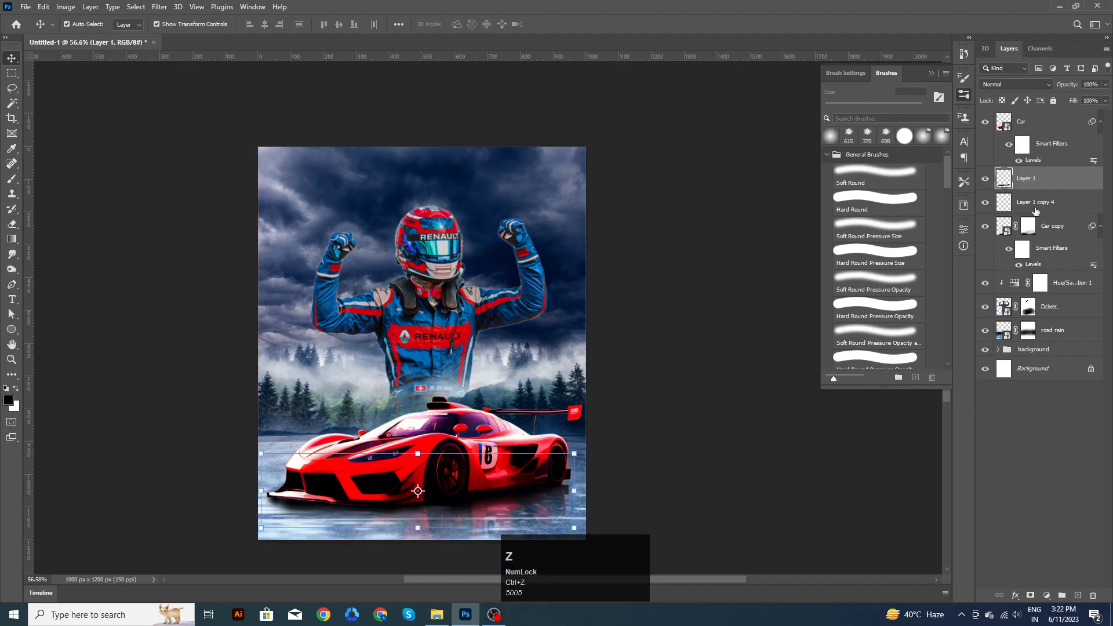
left_click(1030, 596)
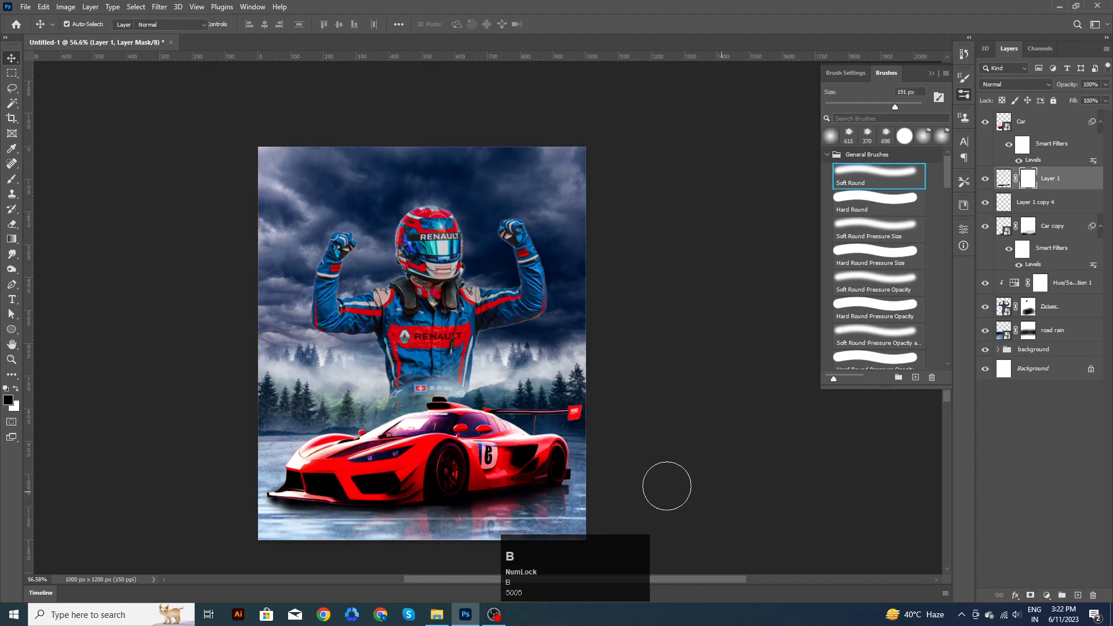
Step: Soften the shadow beneath the car's front by painting black on its mask with a soft 112 px brush at 14% opacity, and deselect the layer
key("b")
scroll(296, 509, "up", 2)
scroll(295, 509, "up", 1)
right_click(297, 502, "alt")
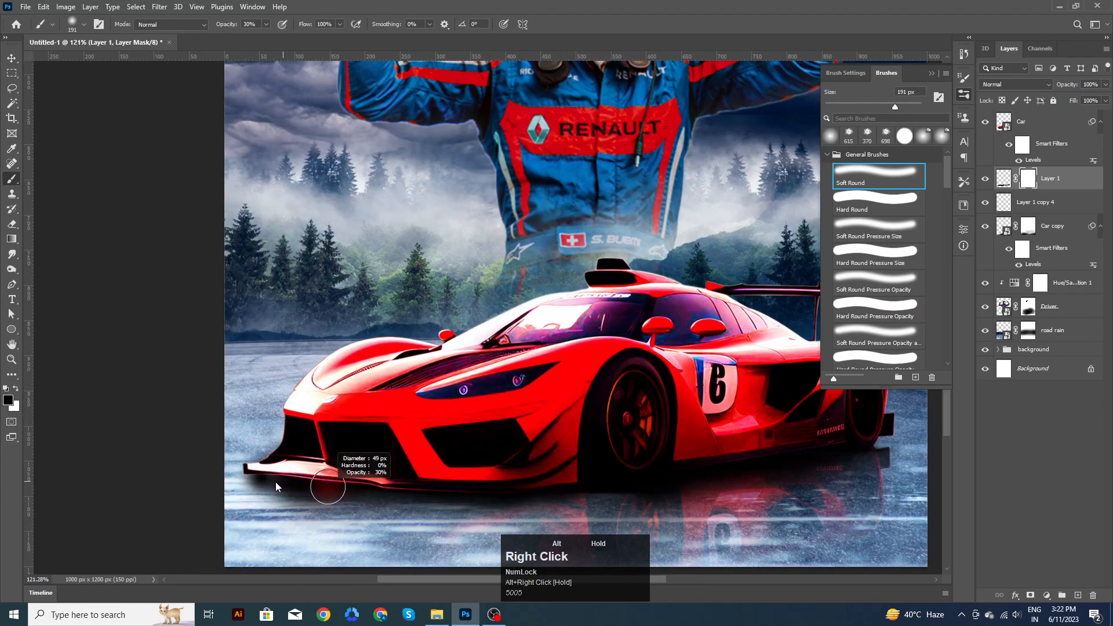
left_click(266, 25)
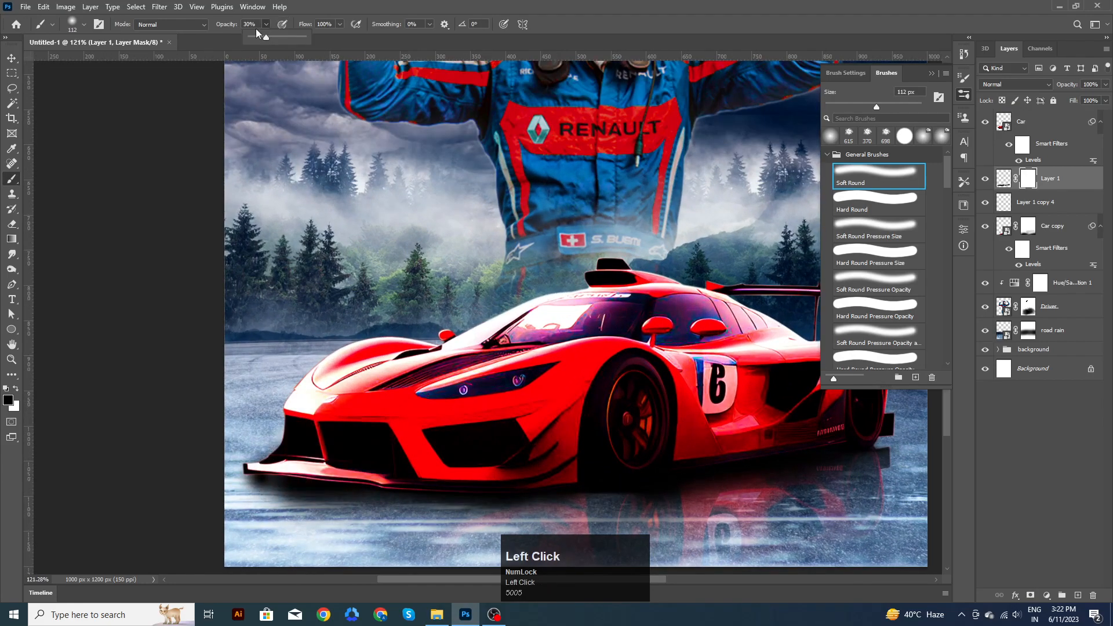
left_click_drag(260, 39, 257, 38)
left_click(302, 498)
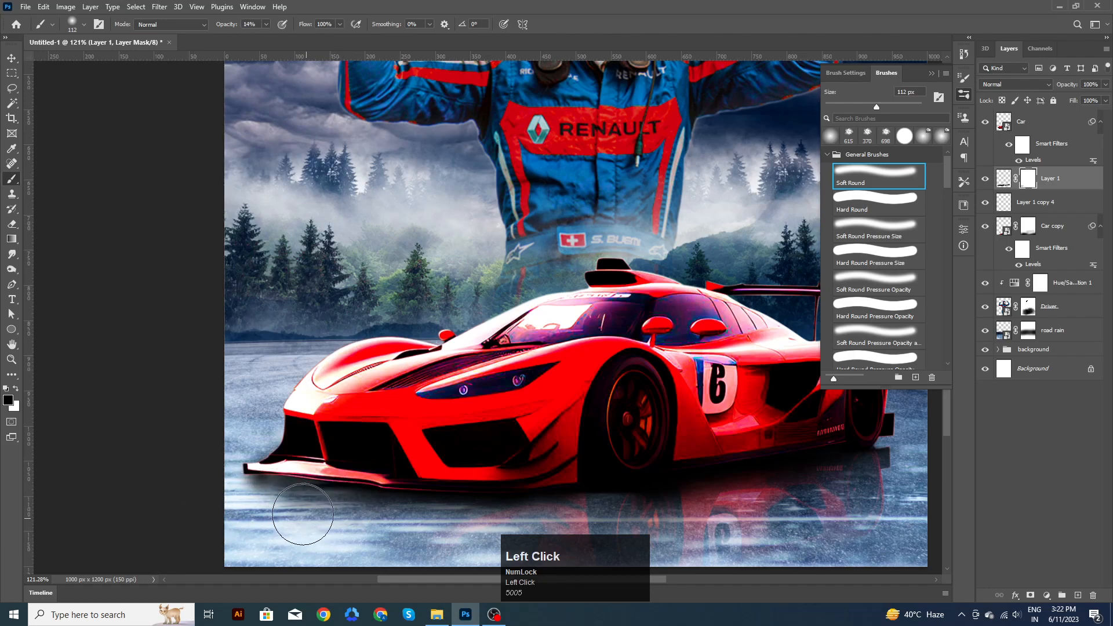
scroll(464, 472, "down", 5)
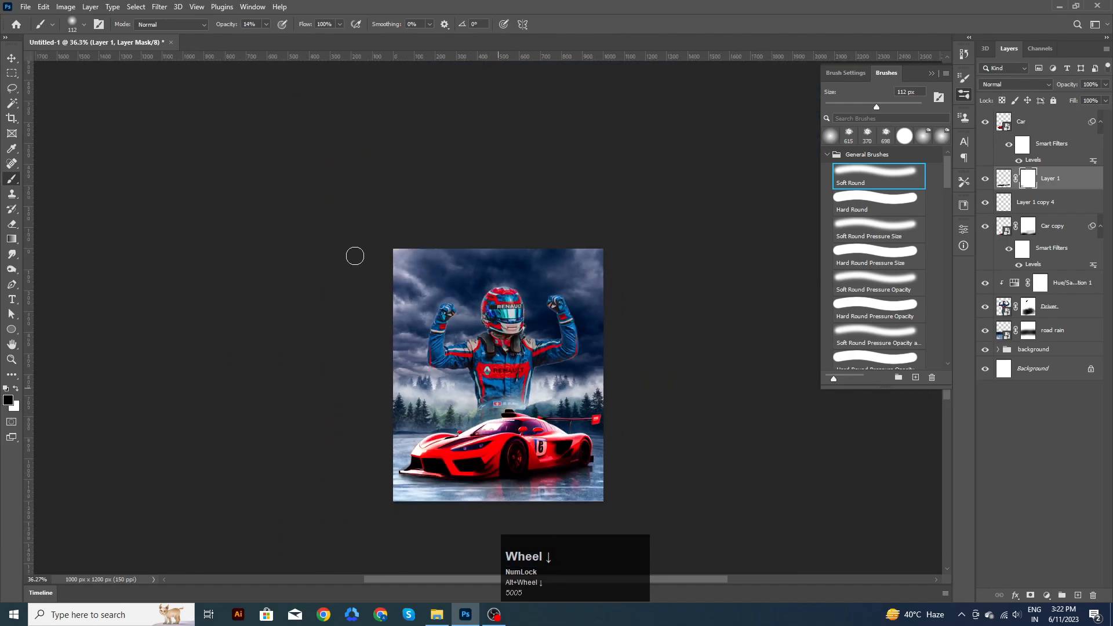
left_click(11, 58)
left_click(64, 154)
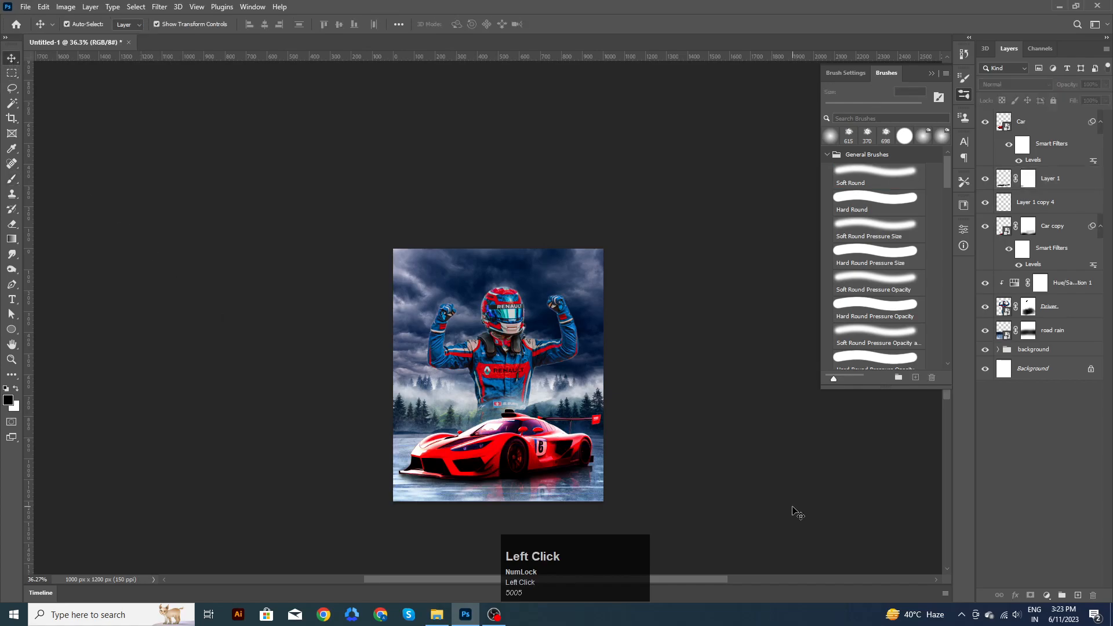
Step: Compare the driver with and without the Hue/Saturation 1 adjustment, and leave that adjustment layer hidden
scroll(661, 464, "up", 2)
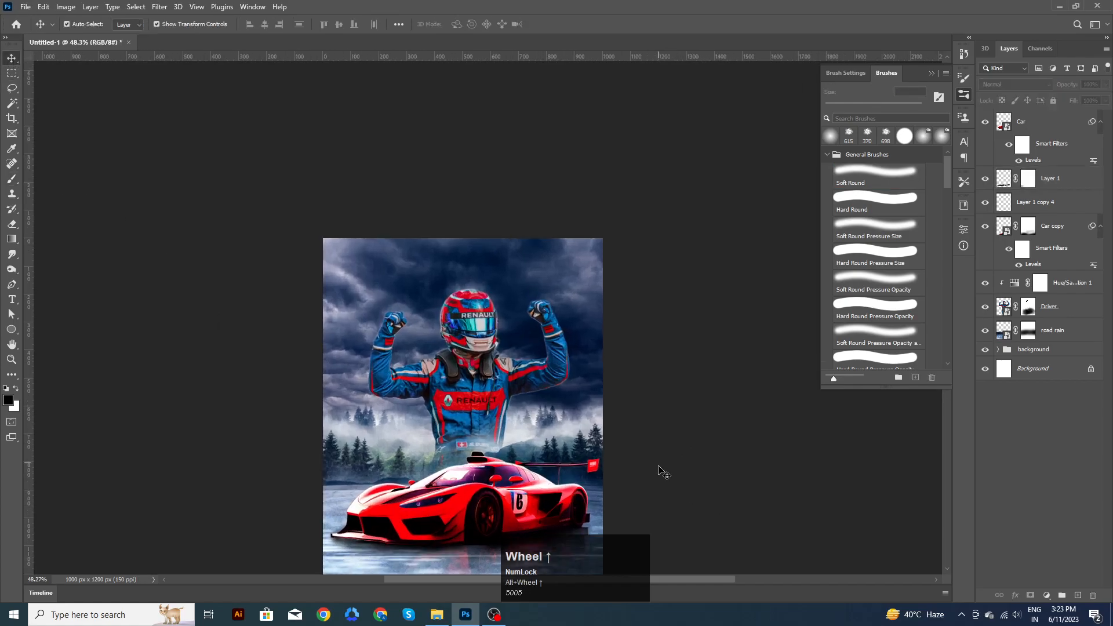
left_click(463, 302)
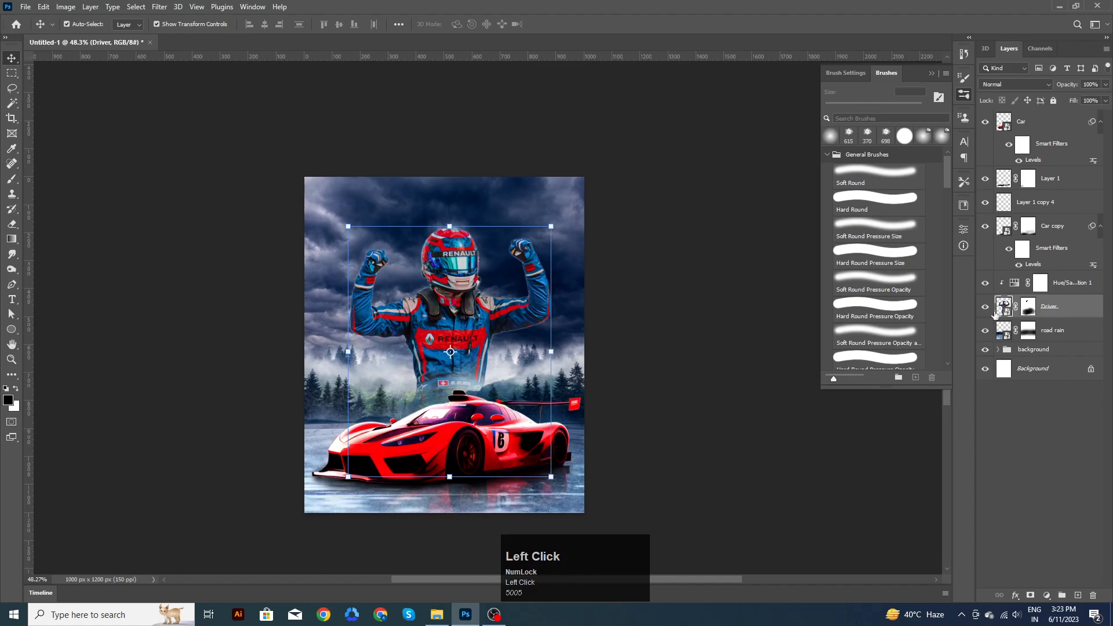
left_click(989, 283)
left_click(989, 283)
left_click(988, 283)
left_click(1050, 283)
left_click(741, 382)
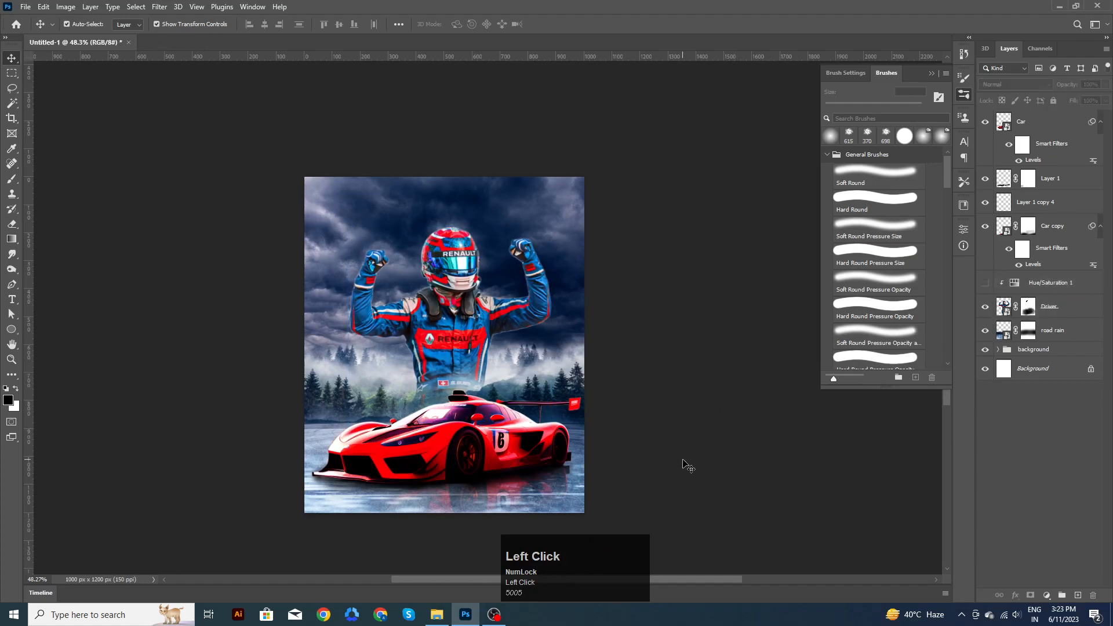
scroll(690, 463, "up", 2)
left_click(684, 428)
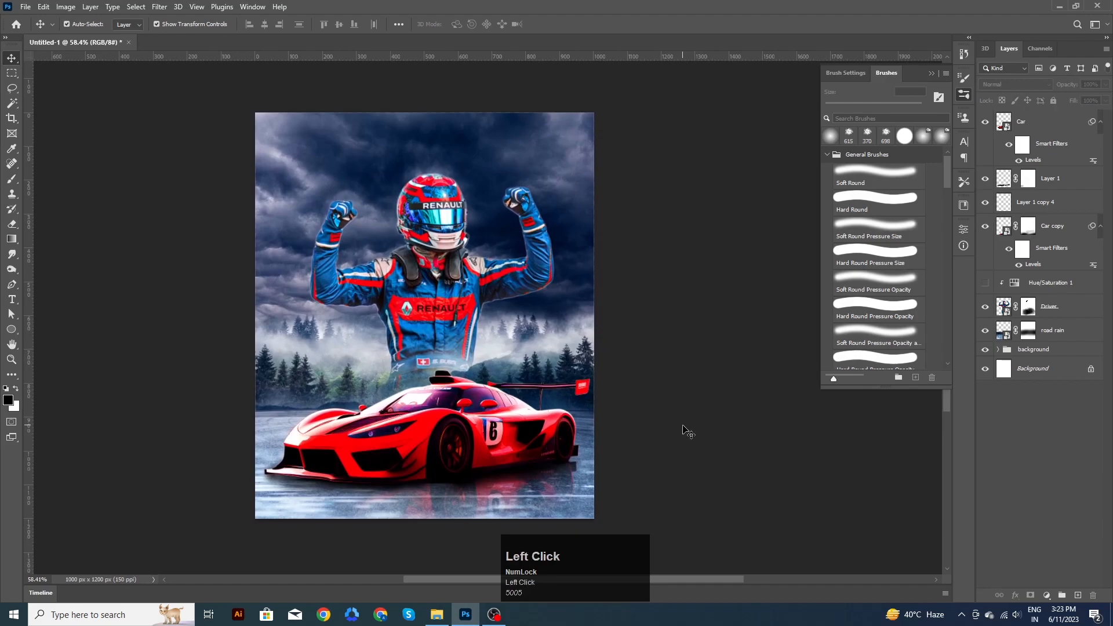
left_click_drag(684, 428, 671, 422)
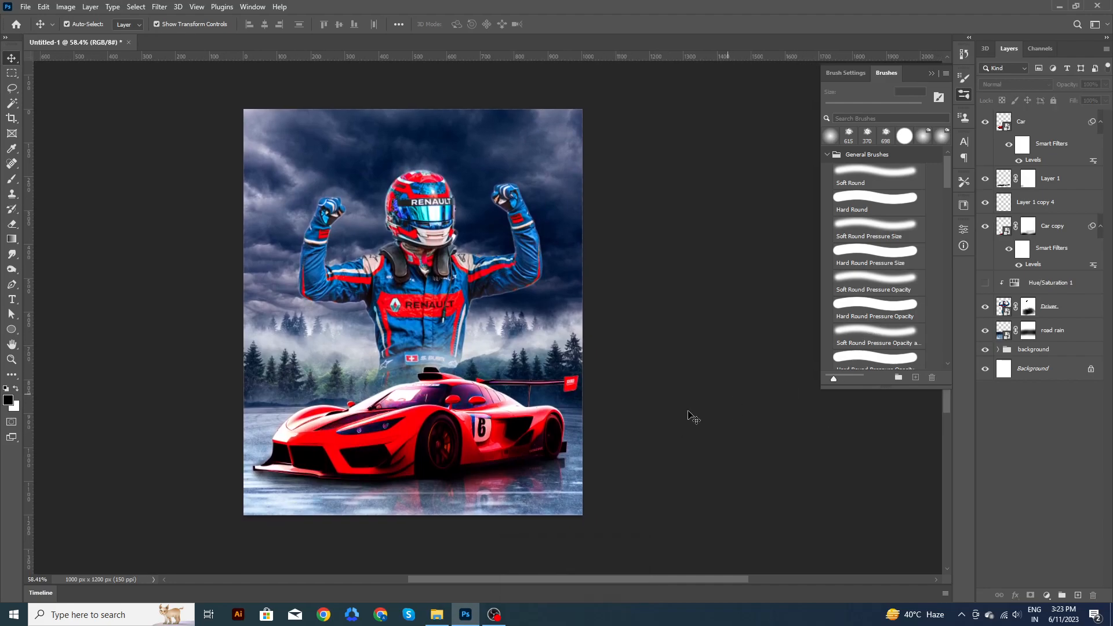
Step: Place the rain image e7bd0ffa10.jpg from the images folder, scaled to about 200% across the upper part of the poster
left_click(437, 615)
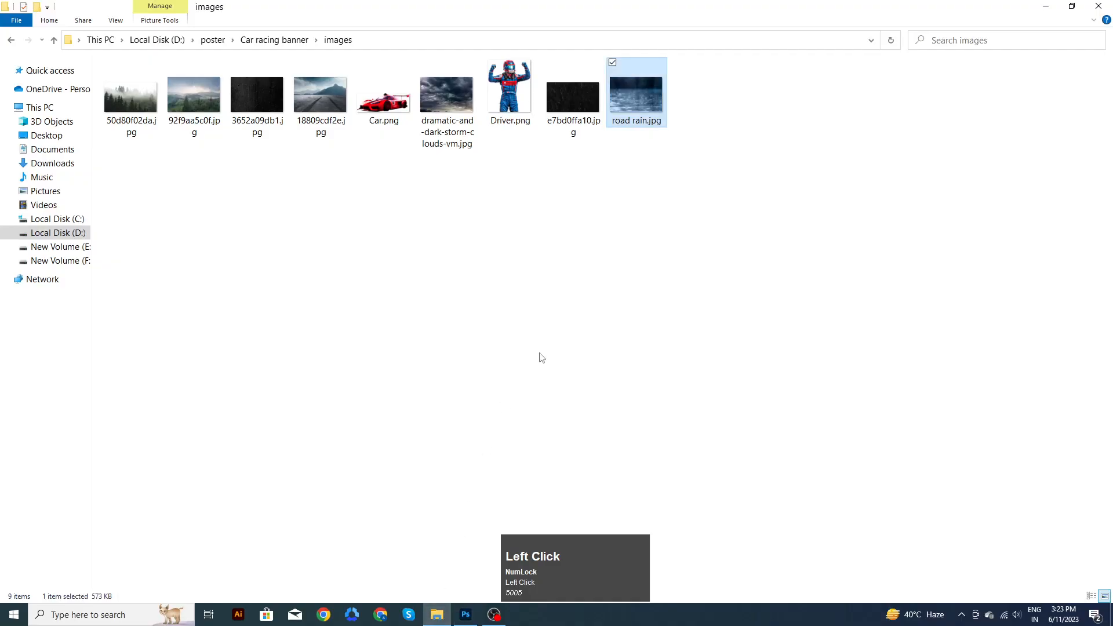
left_click(551, 211)
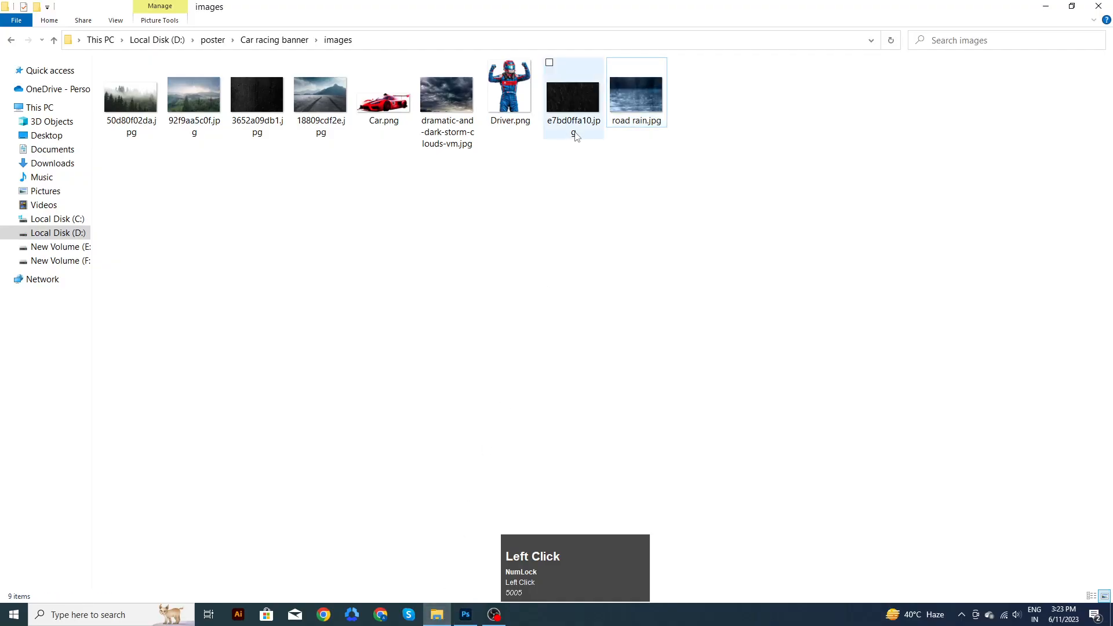
left_click_drag(578, 124, 579, 425)
left_click_drag(533, 371, 536, 261)
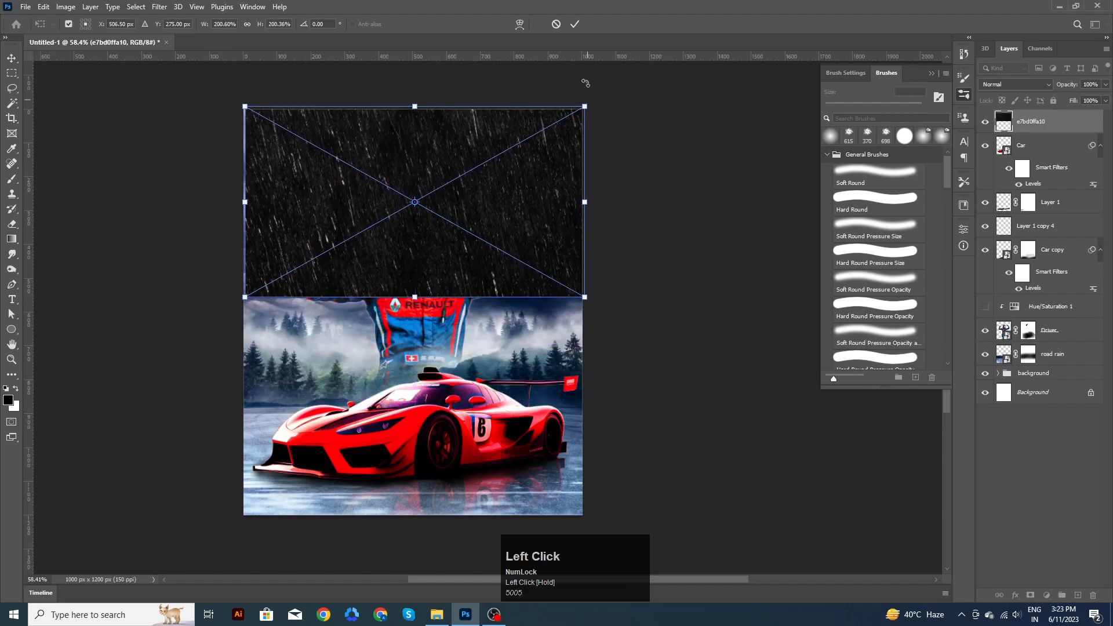
Step: Flip the placed rain image horizontally and duplicate it twice downward to cover the whole poster
right_click(492, 189)
left_click(546, 405)
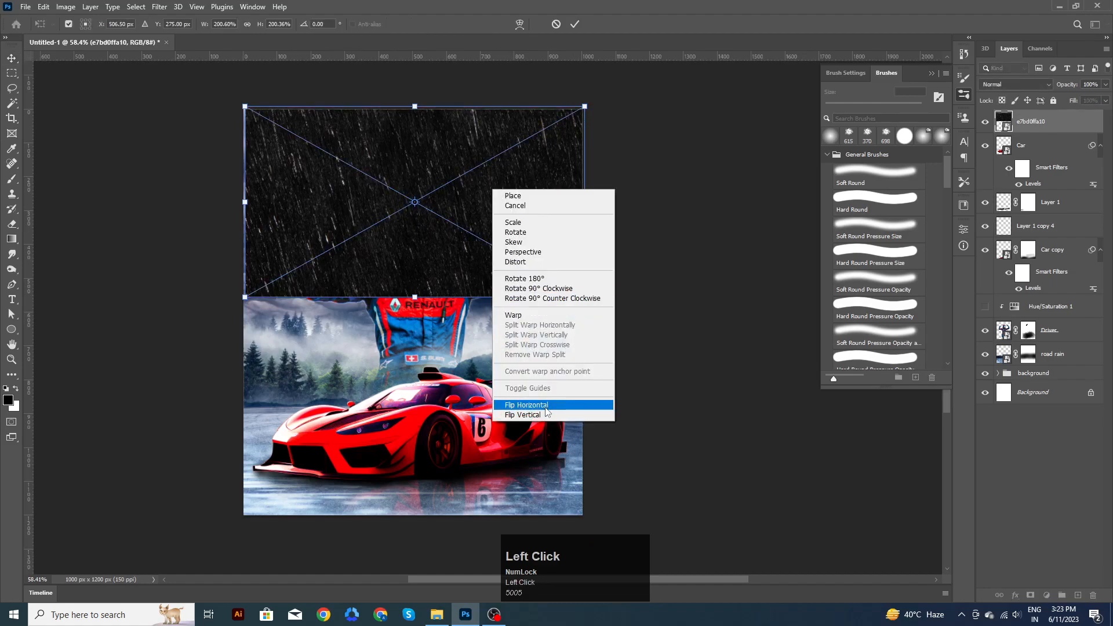
left_click(576, 24)
left_click_drag(551, 208, 514, 411)
scroll(528, 464, "down", 2)
Step: Align the three rain layers on their horizontal centers and merge them into one layer
left_click(513, 410, "shift")
left_click(505, 303, "shift")
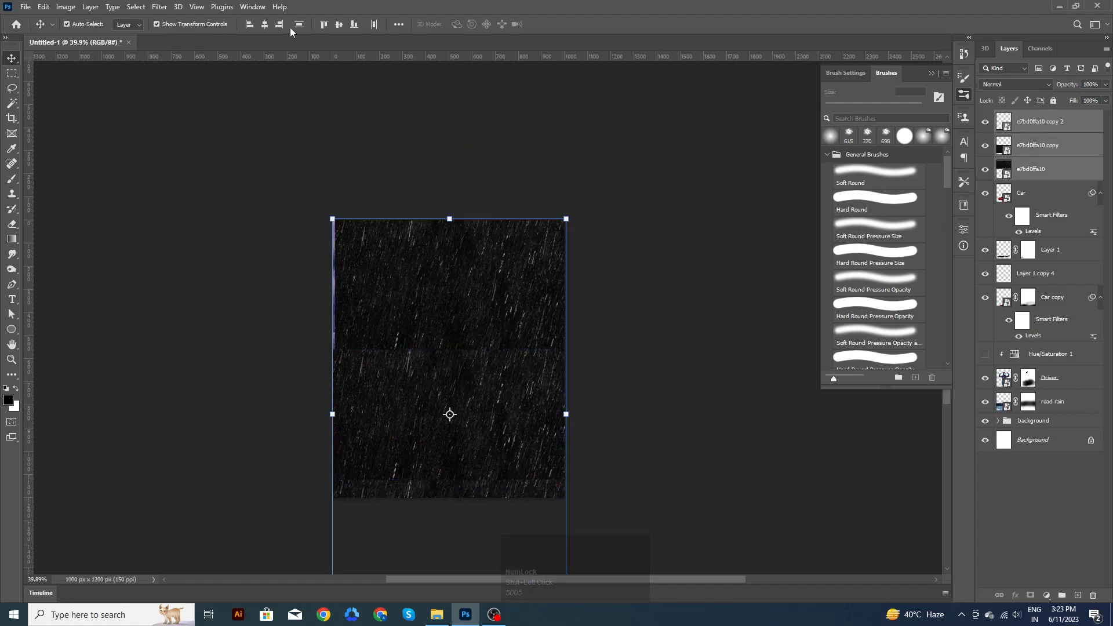
left_click(264, 24)
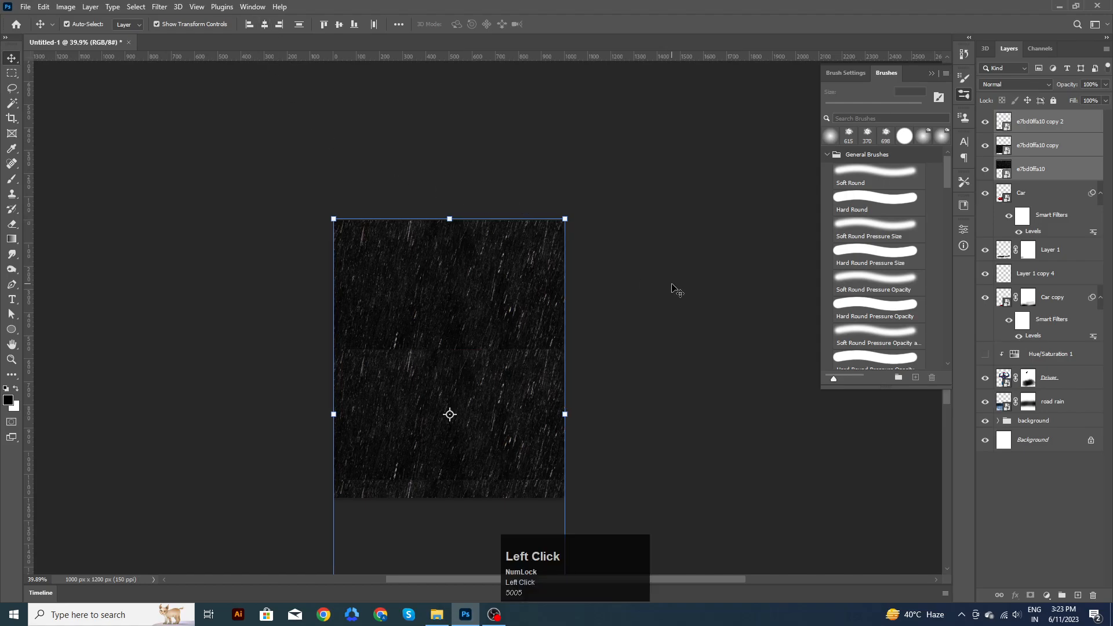
key("ctrl+e")
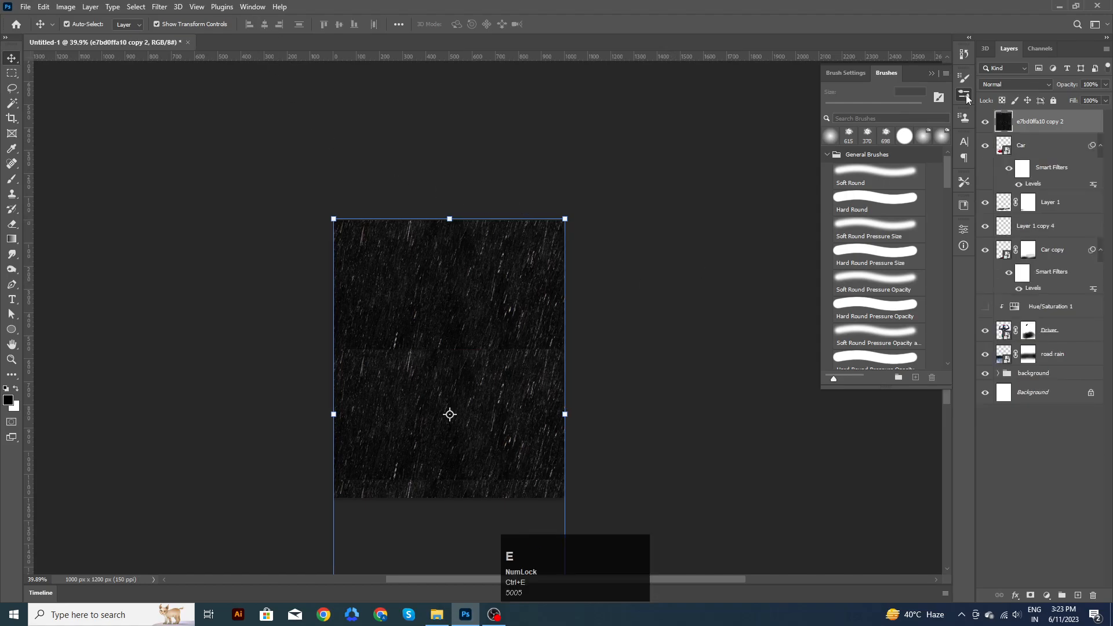
Step: Set the merged rain layer's blend mode to Screen and lower its opacity to 64%
left_click(1016, 85)
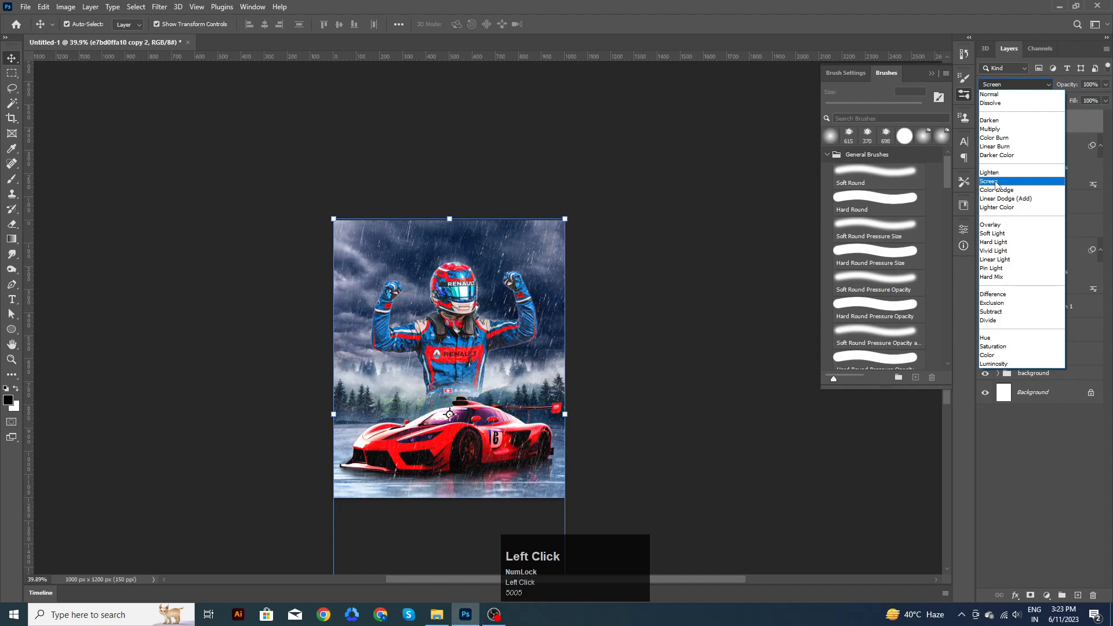
left_click(995, 182)
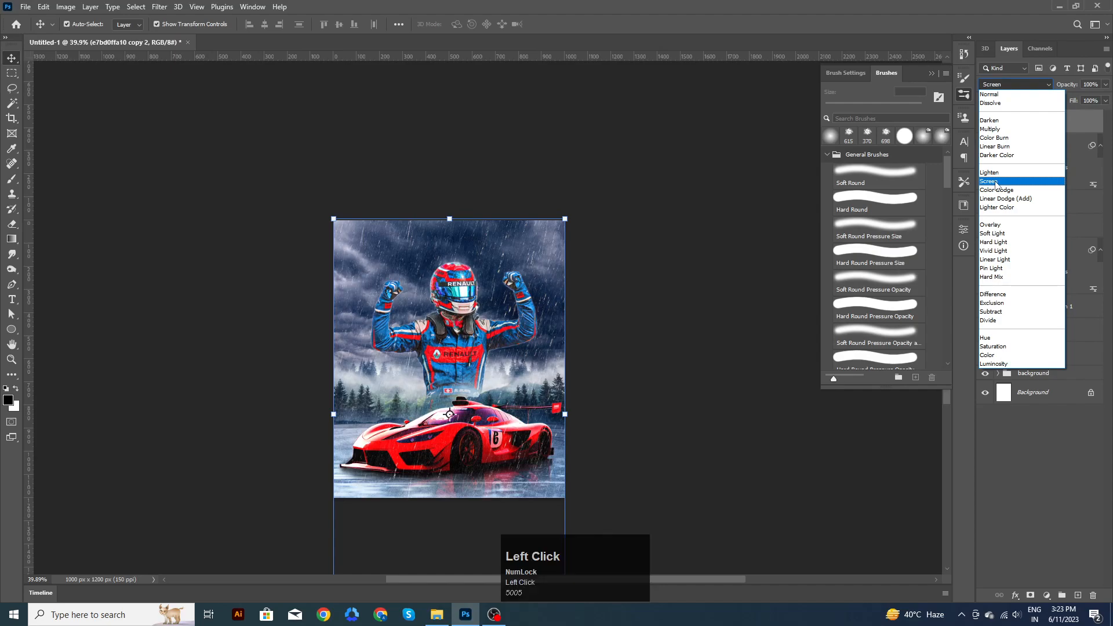
left_click(733, 244)
scroll(564, 323, "up", 3)
left_click(641, 249)
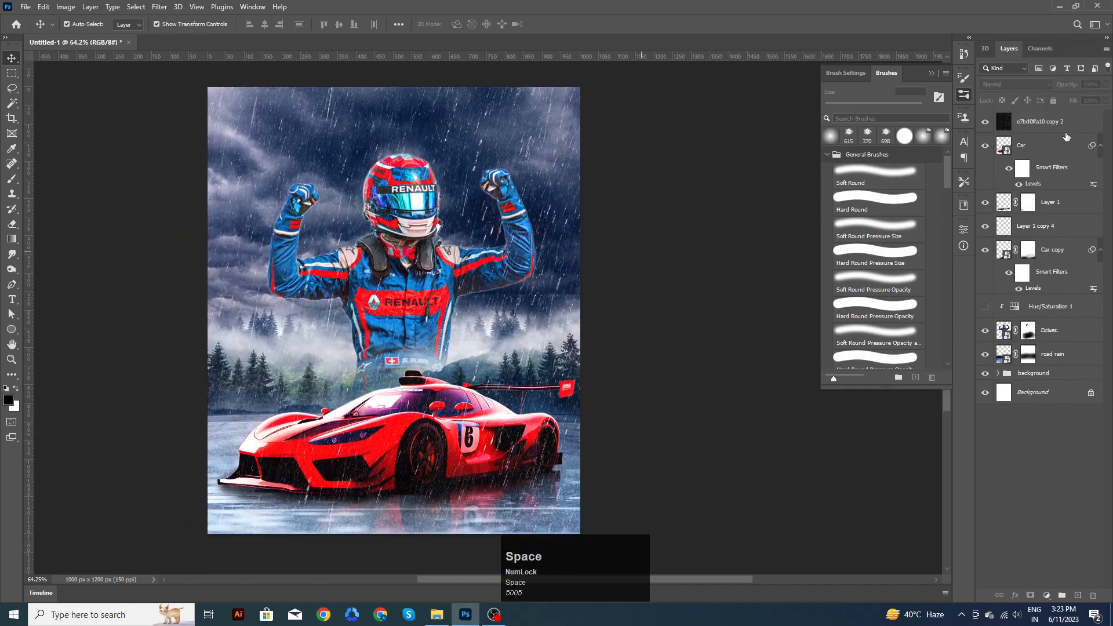
left_click(1069, 123)
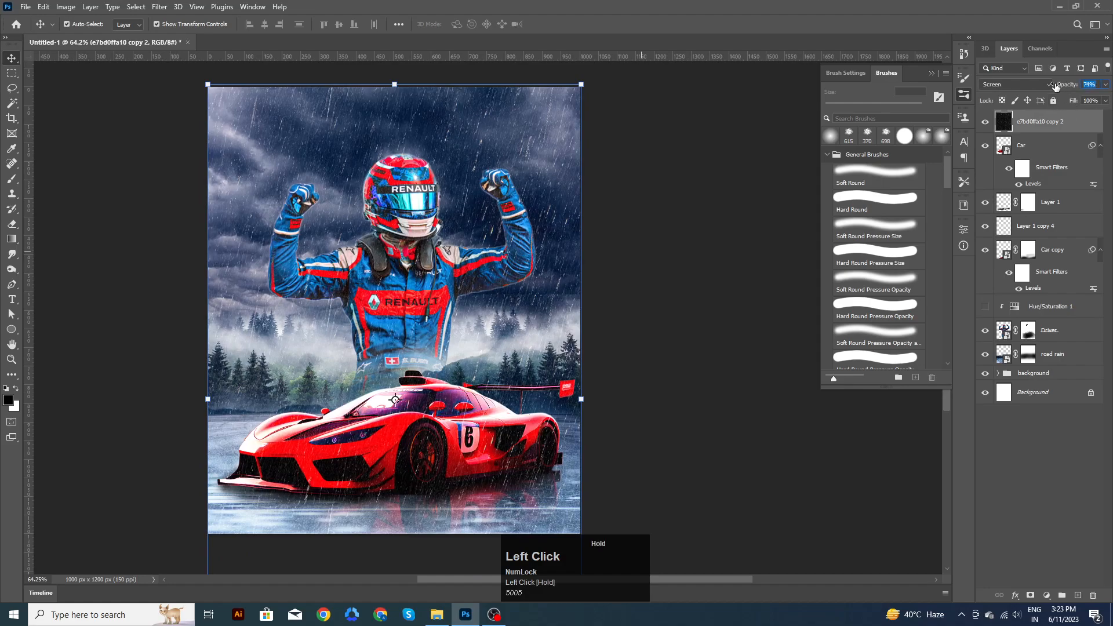
left_click(676, 291)
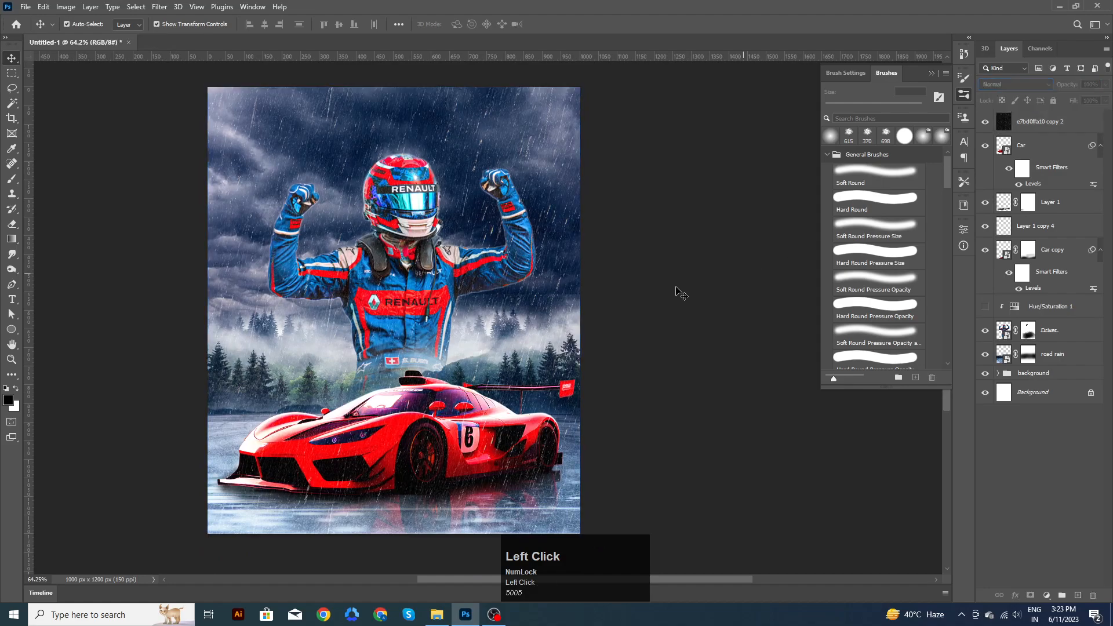
Step: Examine the rain overlay across the driver, the car and the wet road
scroll(676, 291, "down", 3)
left_click(636, 308)
key("space")
scroll(441, 403, "up", 3)
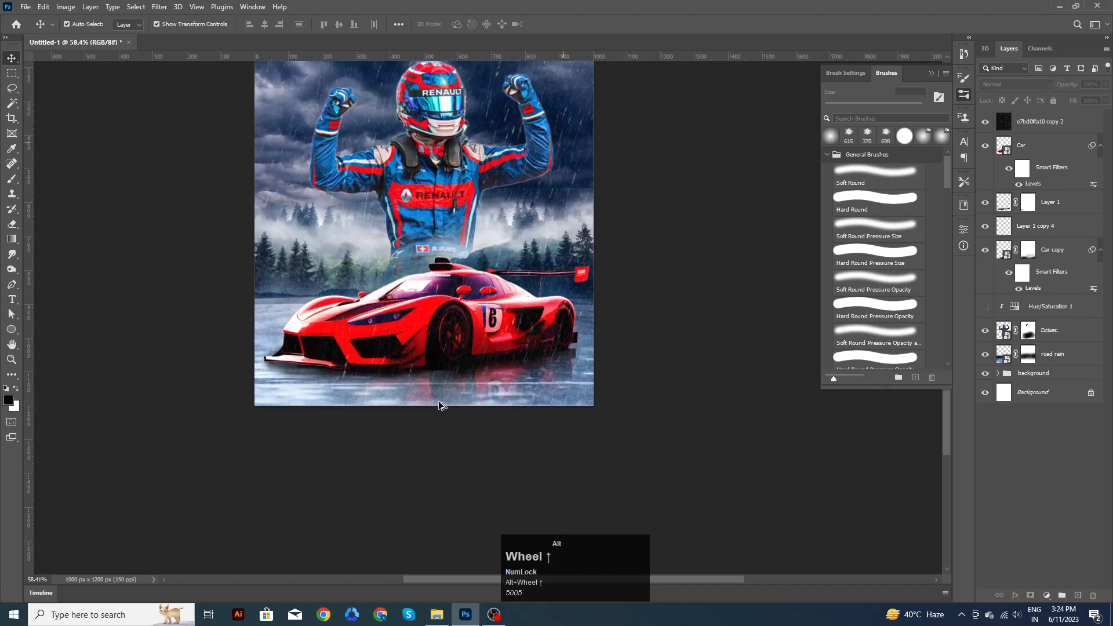
left_click(681, 303)
left_click_drag(674, 239, 674, 277)
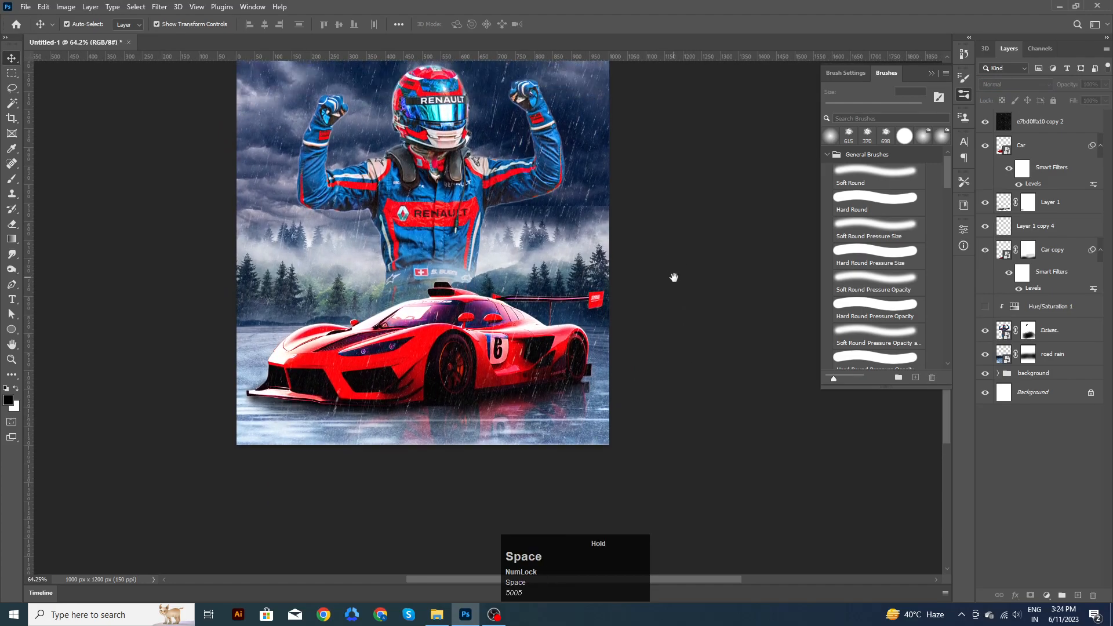
scroll(678, 254, "down", 2)
left_click_drag(644, 179, 646, 212)
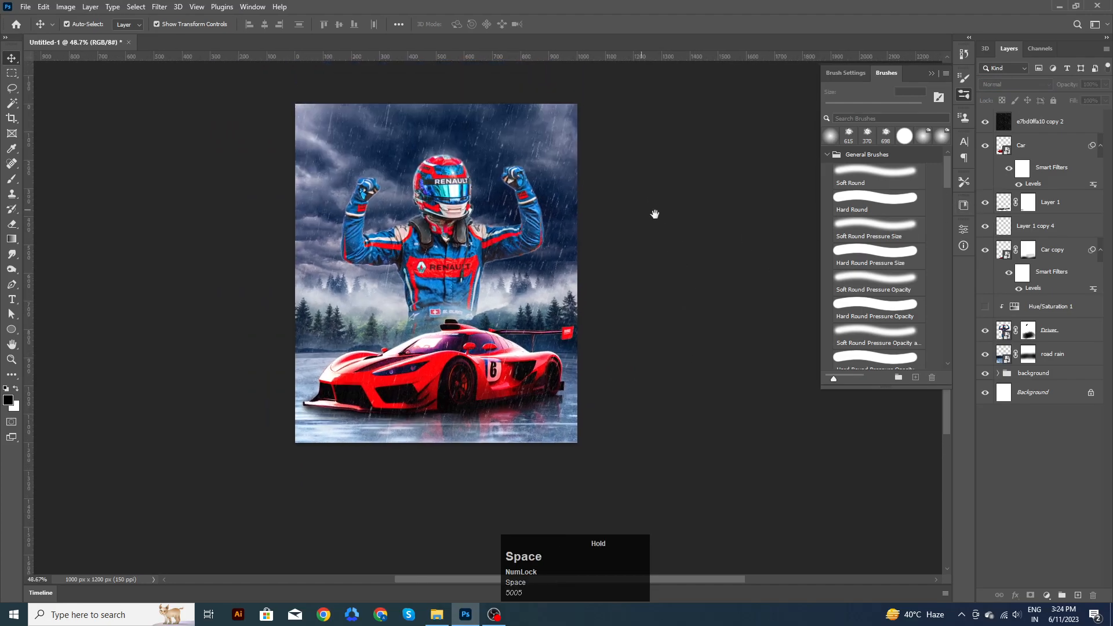
Step: Add a layer mask to the rain layer and fade the horizontal seam near the driver's elbows with a soft black 112 px brush at 14% opacity
left_click(1030, 126)
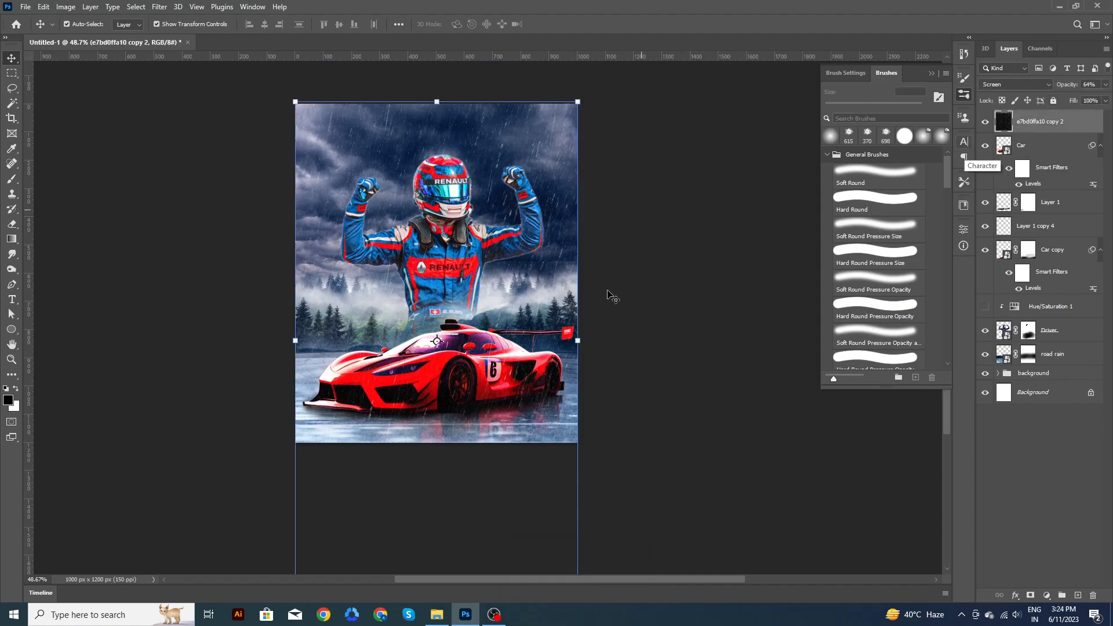
scroll(575, 312, "up", 1)
key("g")
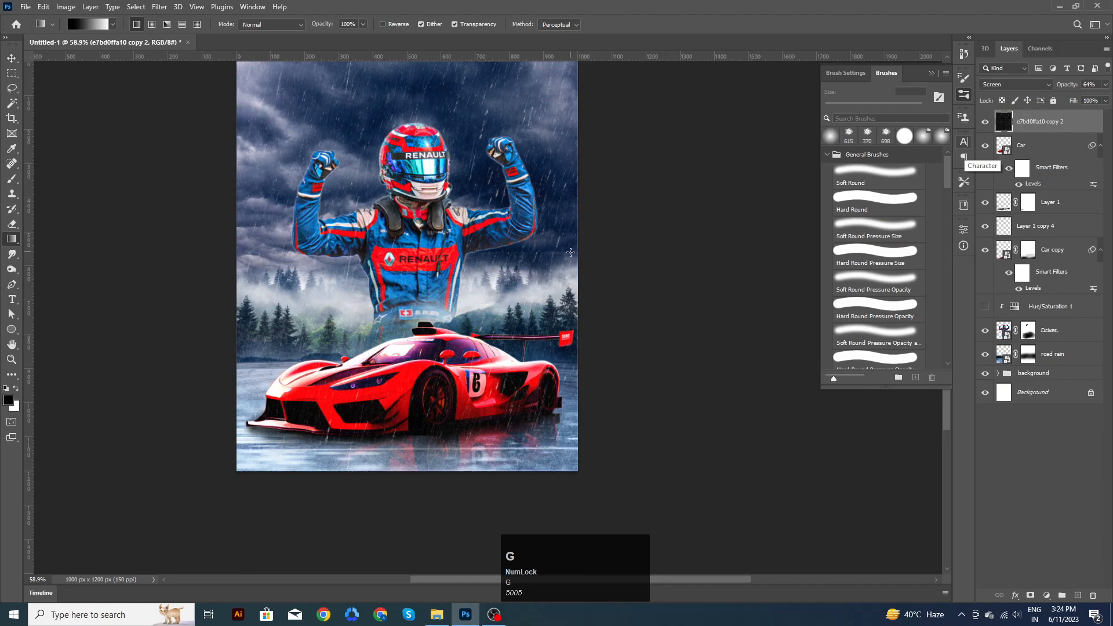
left_click(543, 260)
right_click(557, 256, "alt")
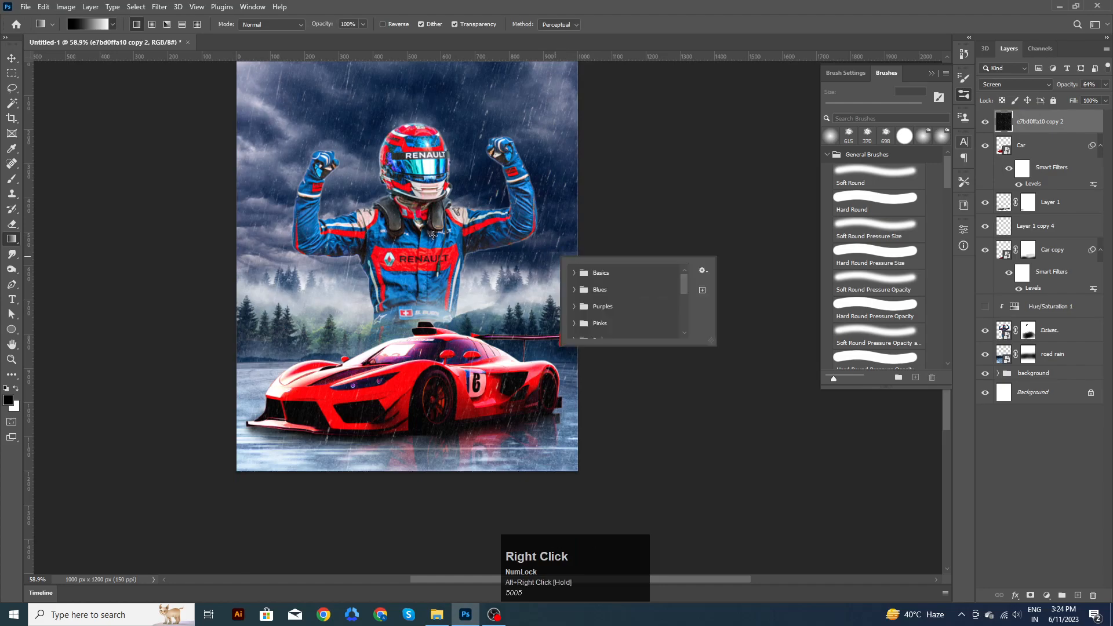
key("b")
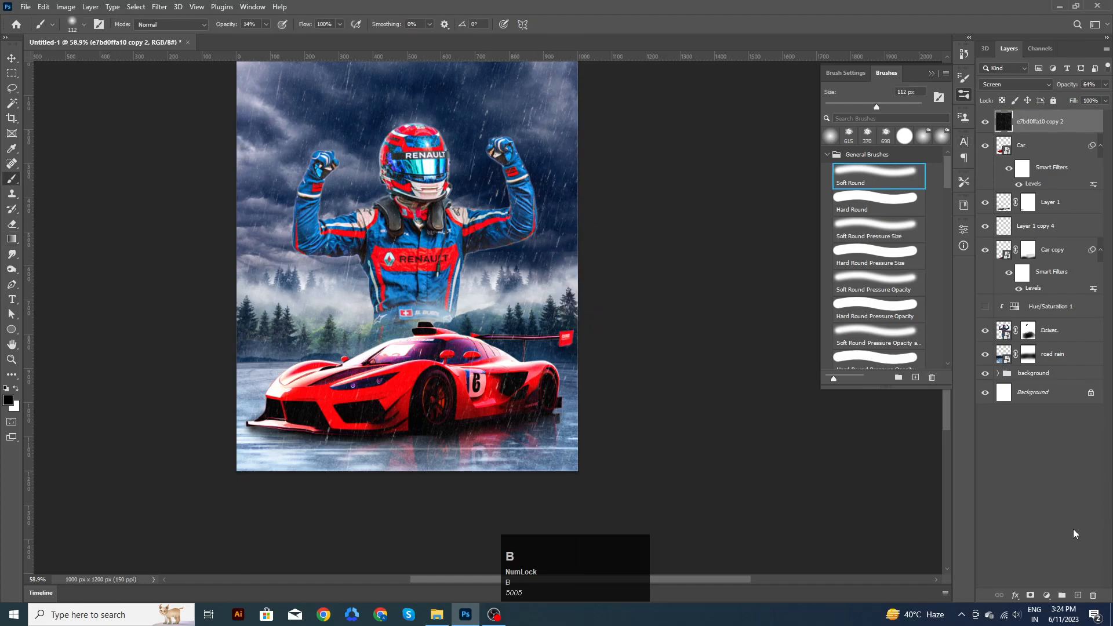
left_click(1031, 596)
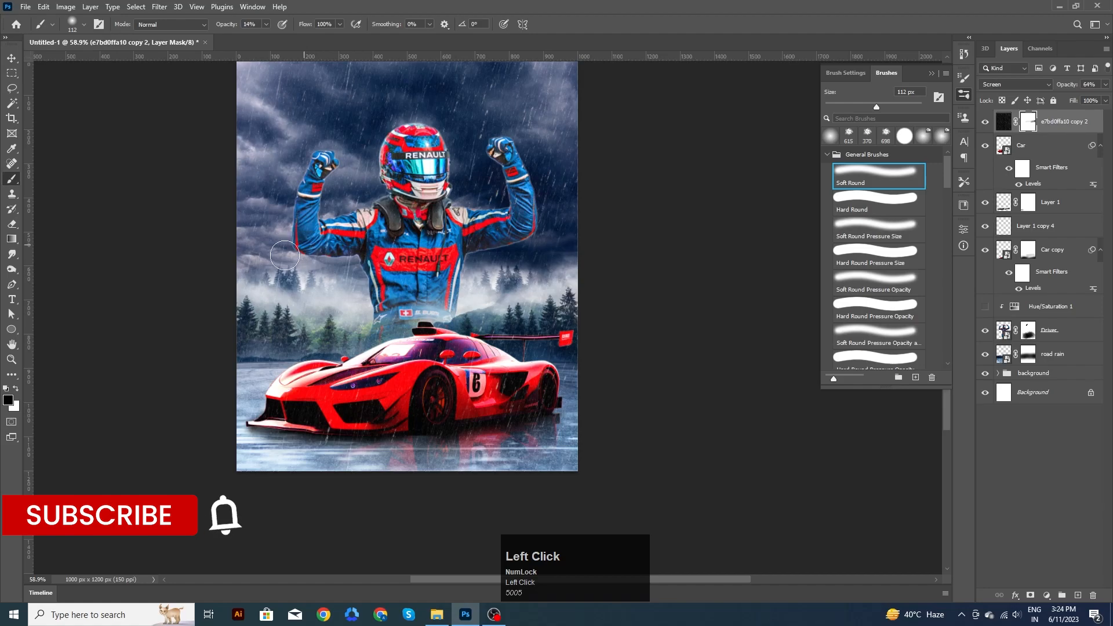
key("v")
Step: Check the road rain, car reflection and shadow layers by toggling their visibility, and expand the background group
left_click(986, 355)
left_click(987, 355)
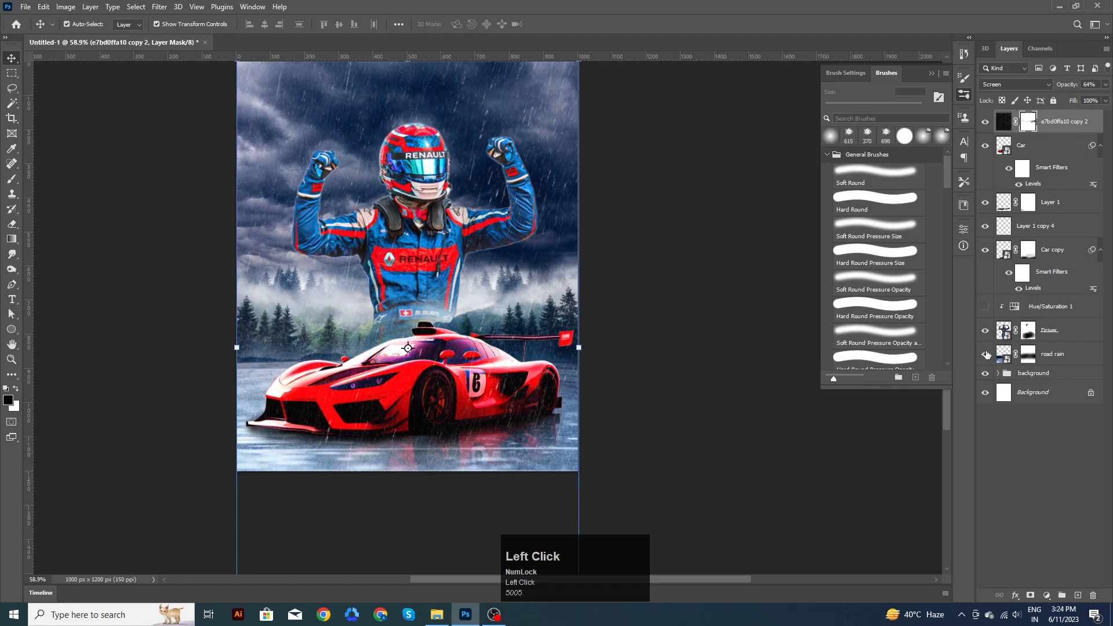
left_click(987, 248)
left_click(988, 228)
left_click(1000, 375)
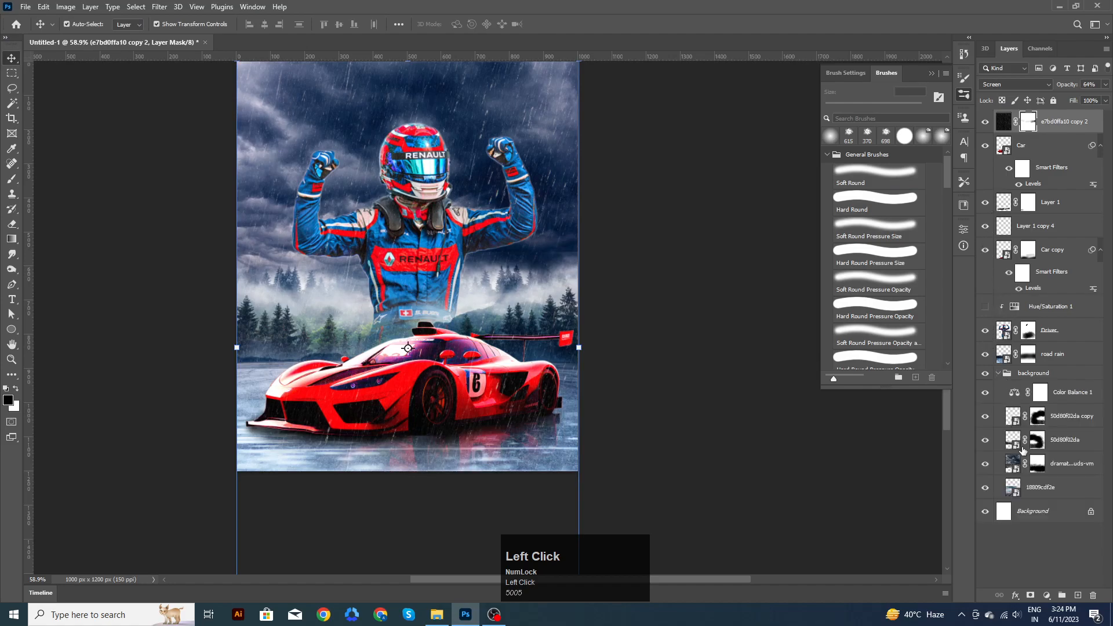
Step: Check the cloud, road and forest fog layers in the background group by toggling their visibility
left_click(986, 463)
left_click(986, 465)
left_click(985, 493)
left_click(985, 491)
left_click(987, 441)
left_click(987, 419)
Step: On the 50d80f02da copy mask, fade the hard seam beside the driver's elbow with the soft black 112 px brush at 100% opacity
left_click(1038, 416)
key("b")
scroll(522, 250, "up", 3)
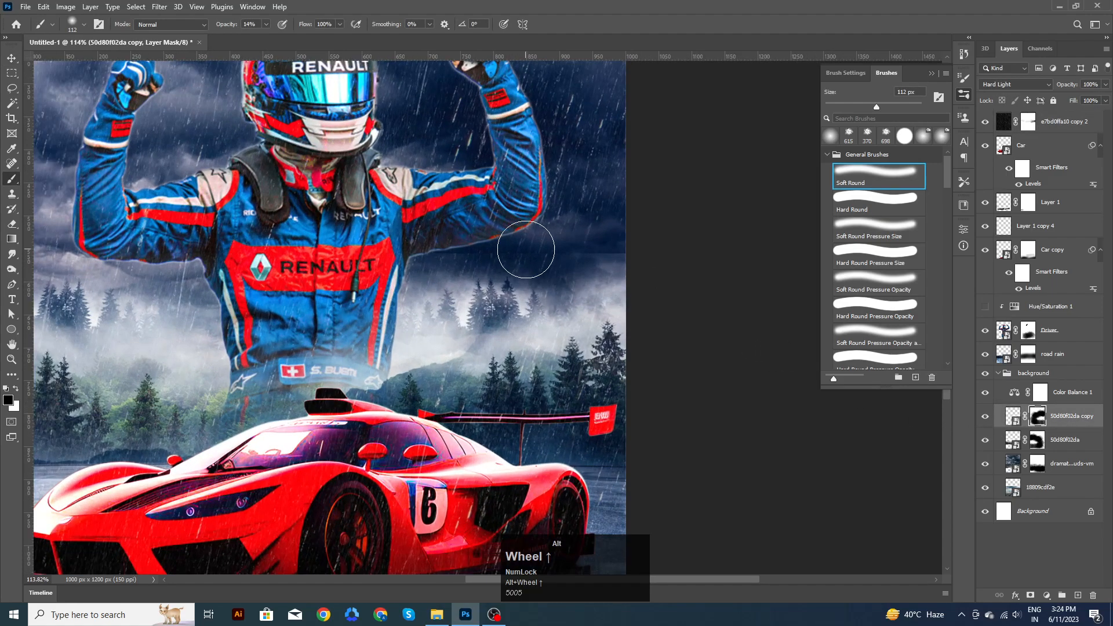
mouse_move(563, 253)
left_mouse_down()
mouse_move(622, 249)
mouse_move(634, 234)
mouse_move(550, 288)
mouse_move(513, 288)
mouse_move(612, 278)
mouse_move(640, 239)
mouse_move(566, 237)
mouse_move(564, 263)
left_mouse_up()
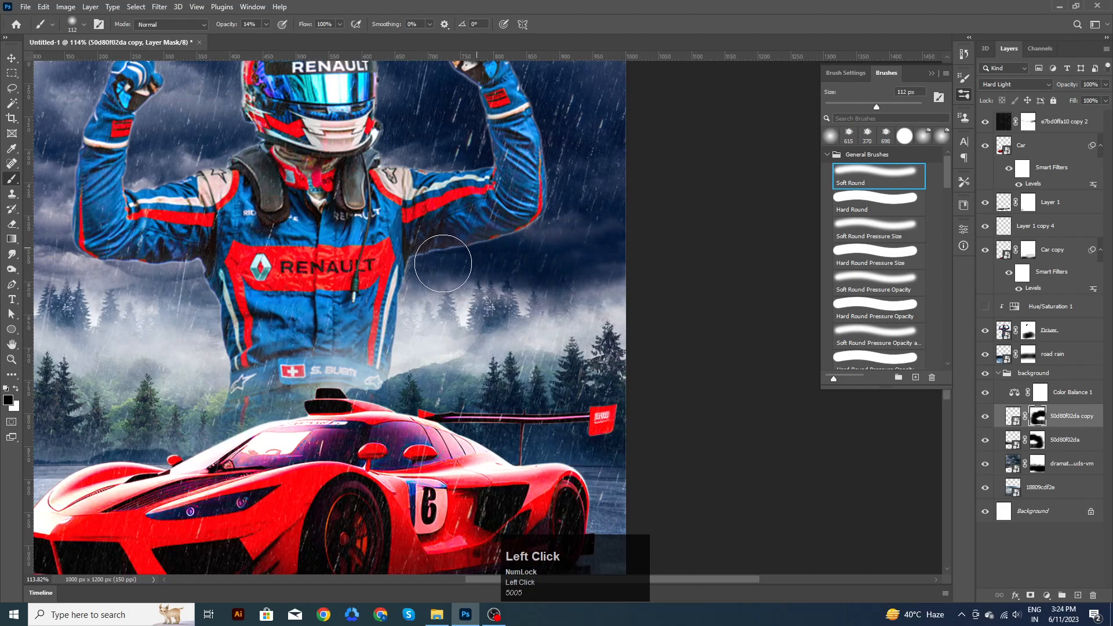
left_click(266, 25)
left_click_drag(266, 39, 384, 39)
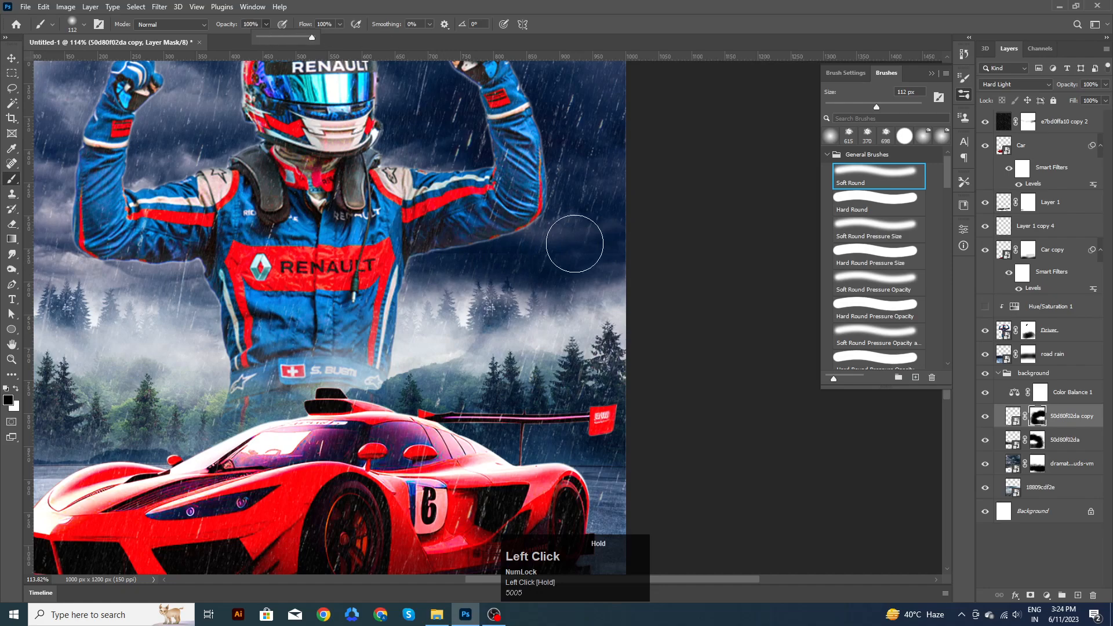
scroll(493, 249, "down", 5, "alt")
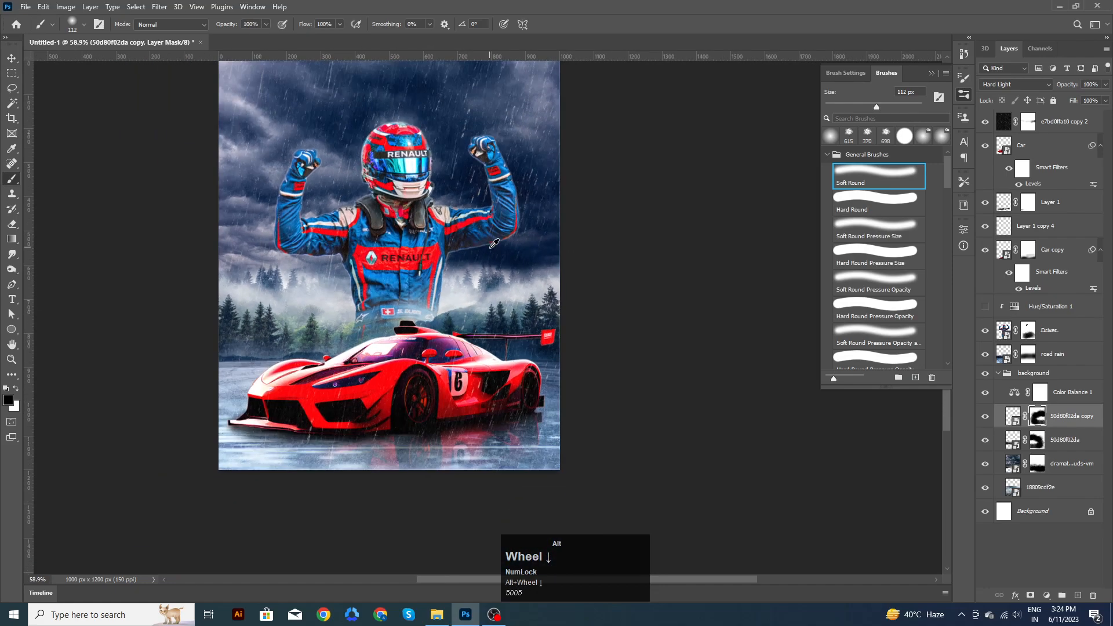
Step: Paint the 50d80f02da copy mask near the poster's right edge with the Fog Brushes 4 brush pbbymef1 at 403 px
scroll(493, 248, "up", 3, "alt")
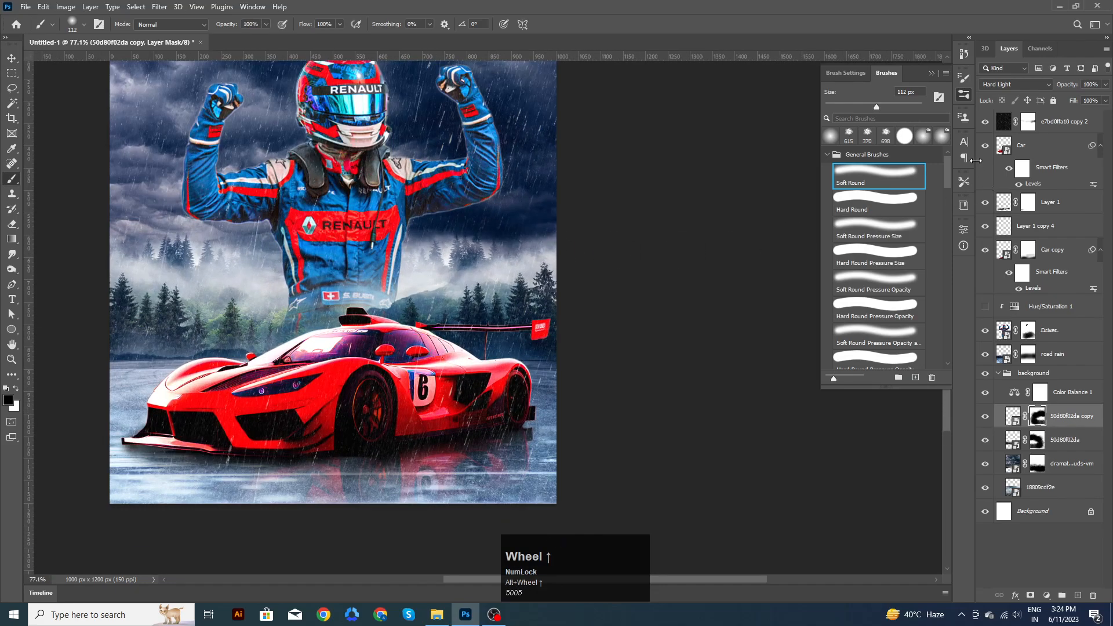
mouse_move(944, 176)
left_mouse_down()
mouse_move(946, 252)
mouse_move(951, 213)
mouse_move(893, 279)
left_mouse_up()
left_click(878, 278)
key("b")
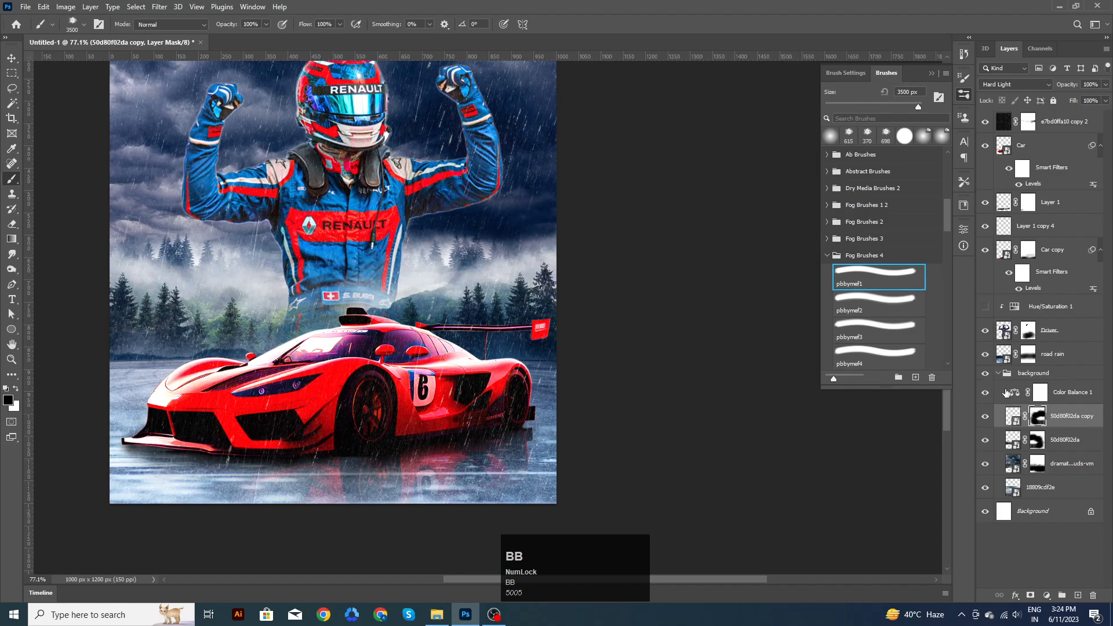
left_click(1039, 418)
key("Return")
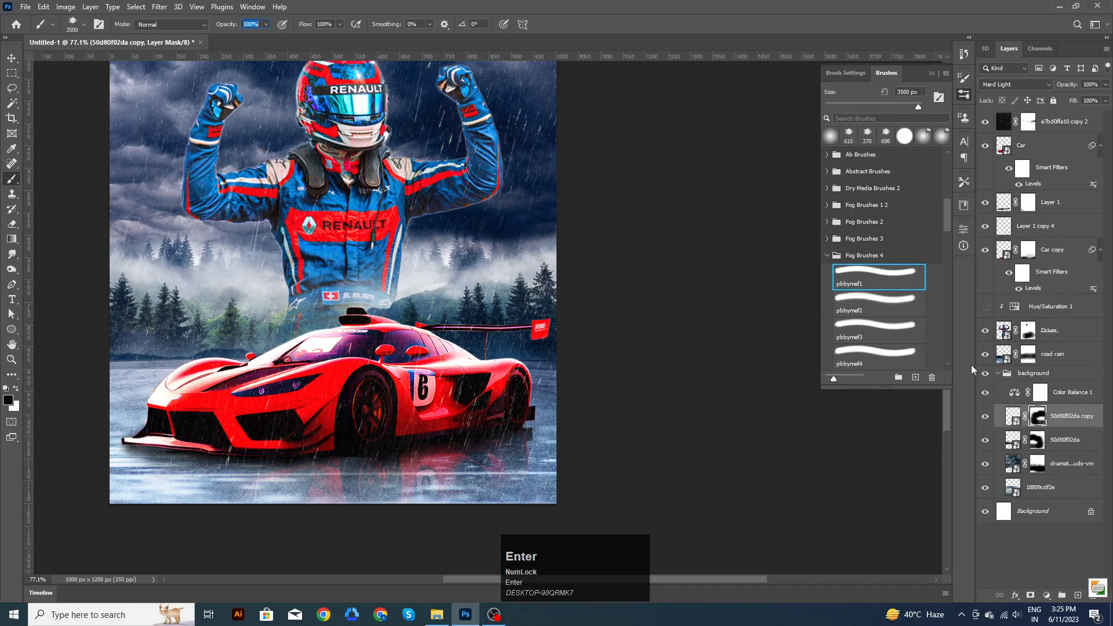
key("b")
right_click(533, 262, "alt")
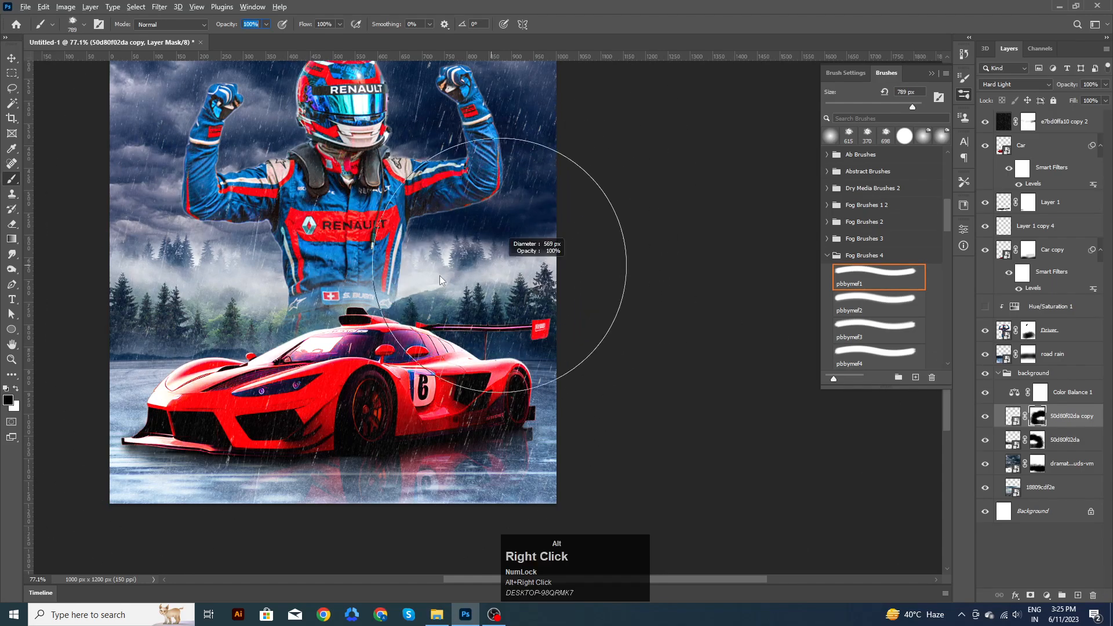
left_click(648, 258)
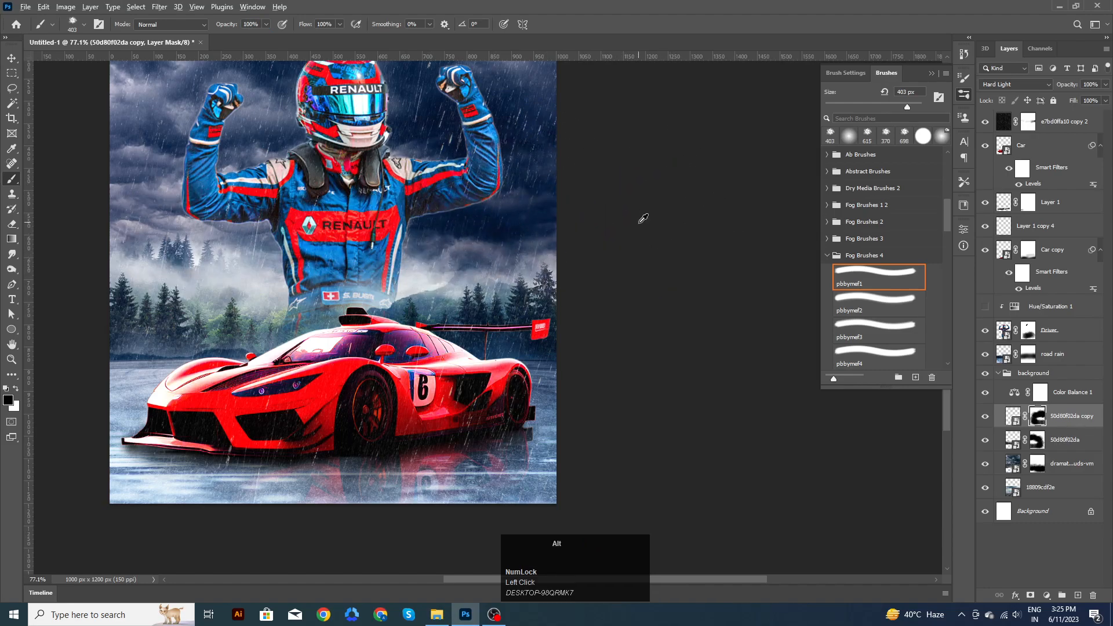
scroll(641, 218, "down", 3)
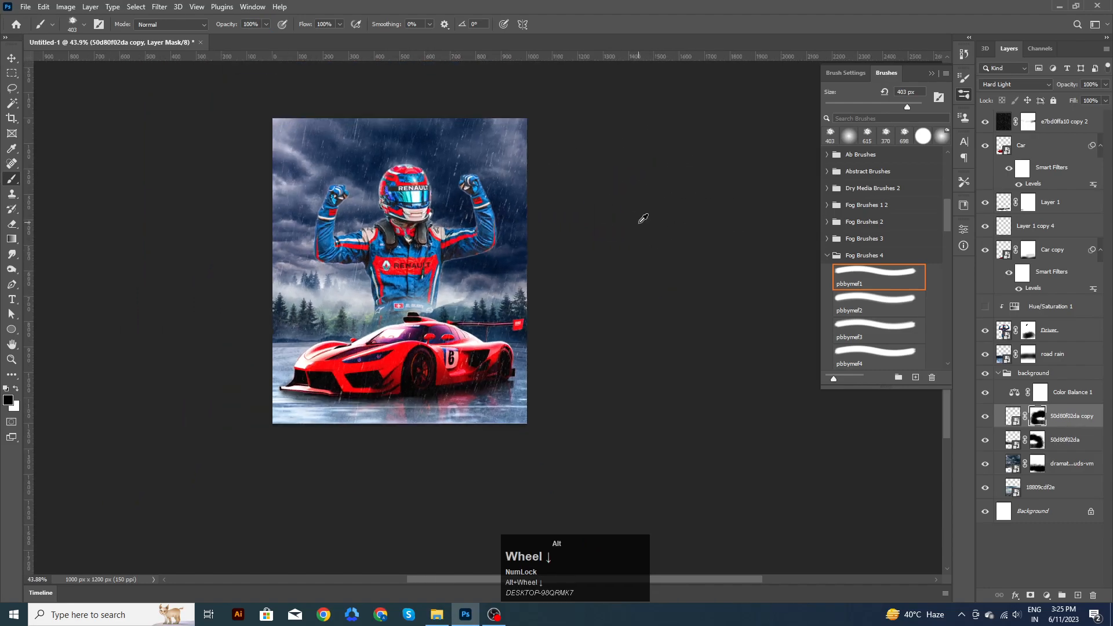
Step: Place the water-drop image 3652a09db1.jpg from the images folder into the poster across its full width
left_click(12, 58)
left_click(597, 348)
key("space")
left_click_drag(587, 375, 606, 365)
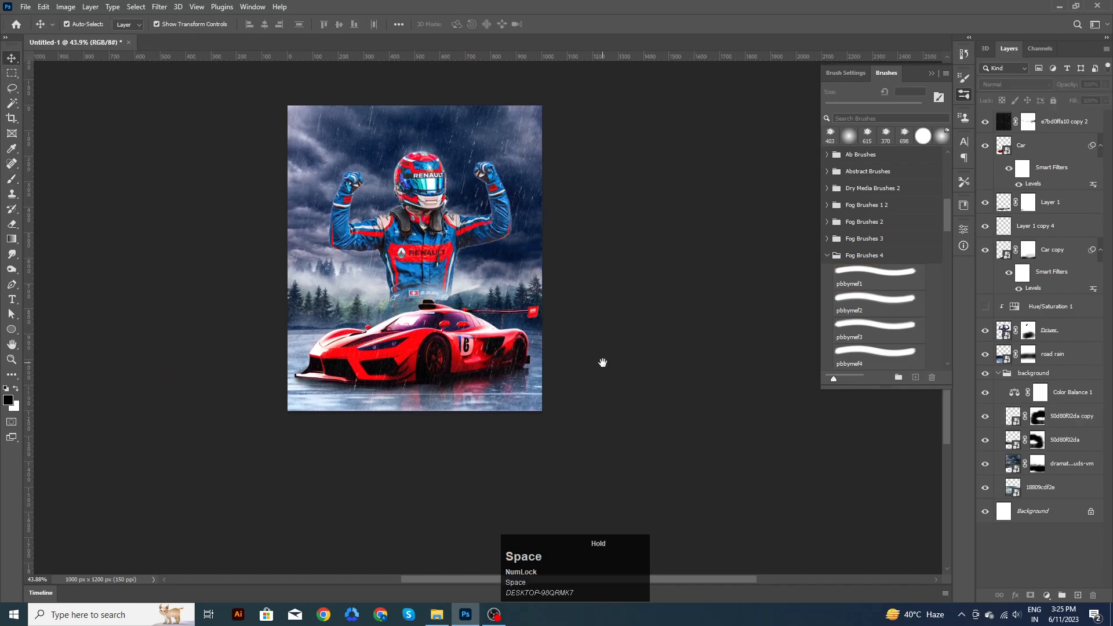
scroll(609, 352, "up", 1)
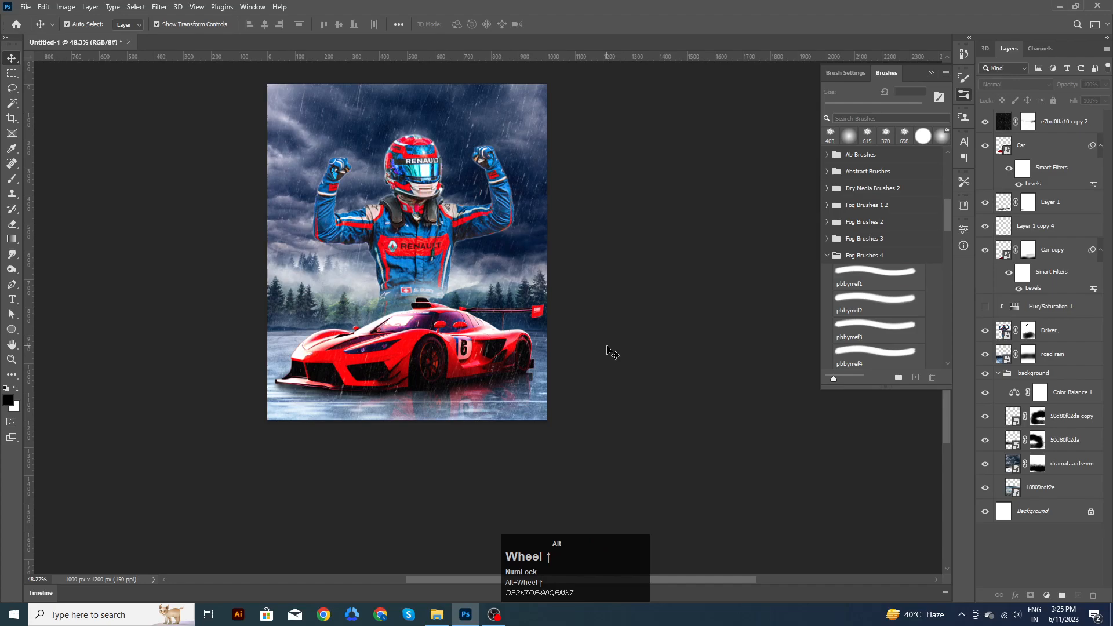
left_click_drag(614, 308, 614, 326)
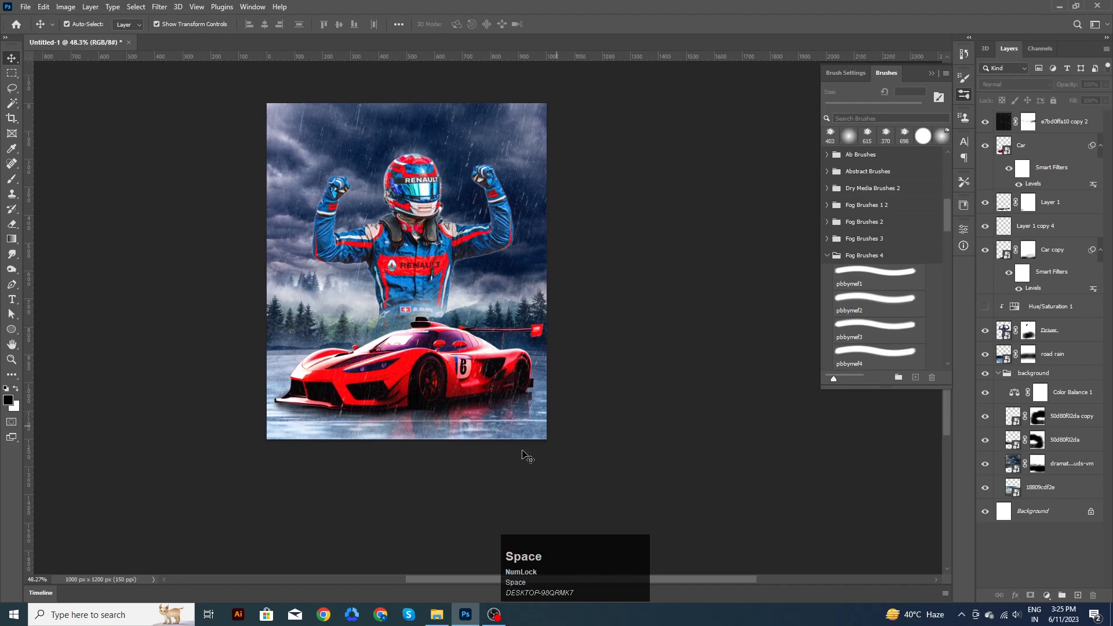
left_click(436, 615)
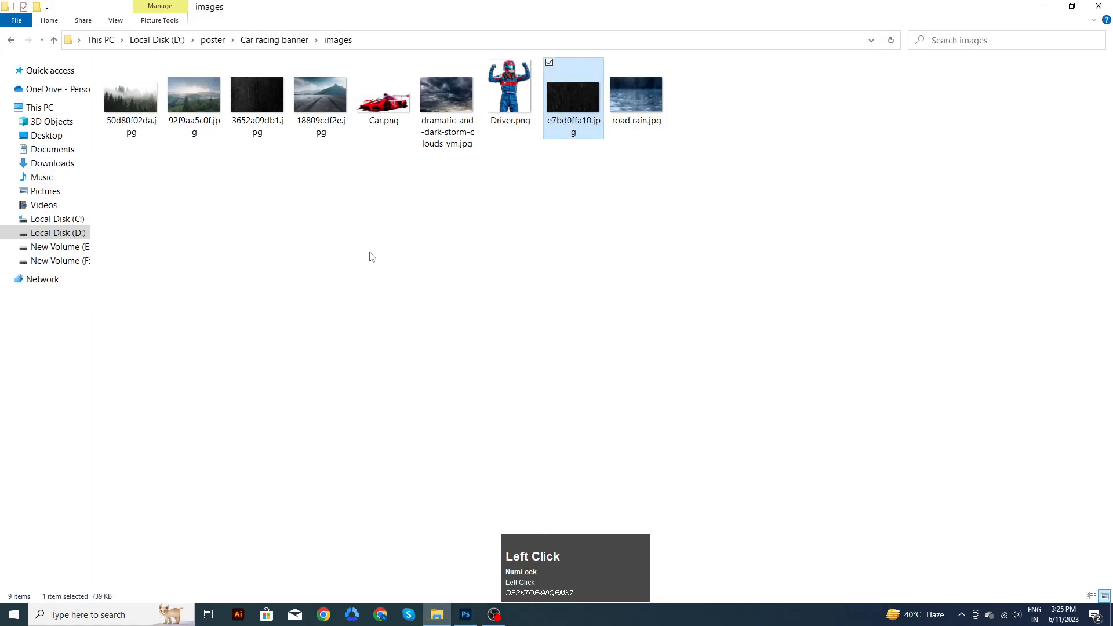
left_click_drag(266, 117, 450, 379)
scroll(450, 383, "up", 1)
left_click(575, 23)
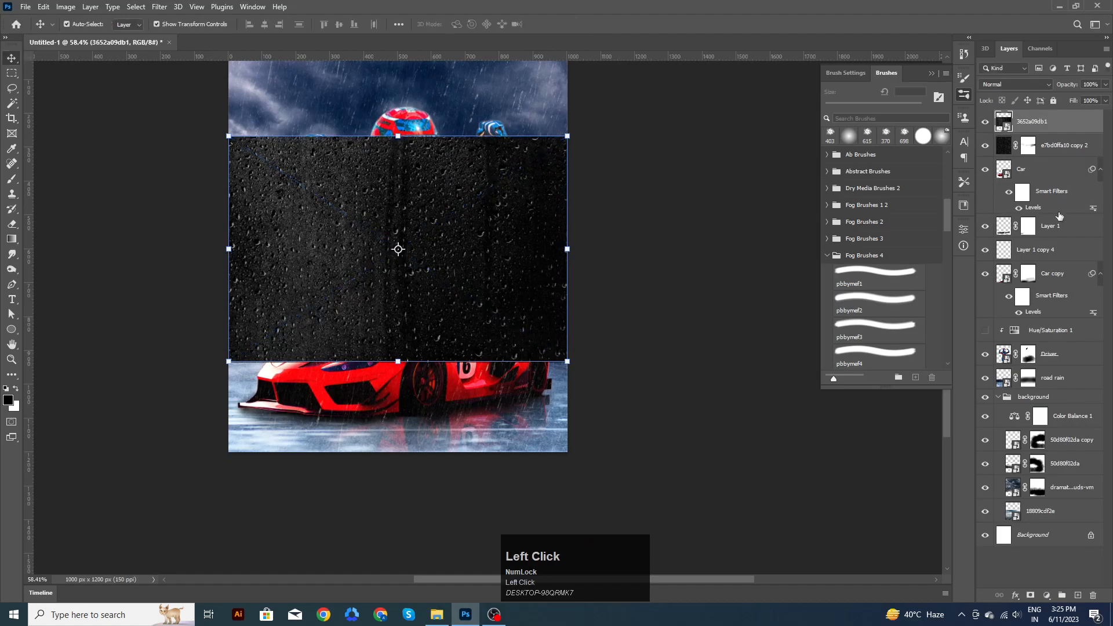
Step: Clip the 3652a09db1 layer to the Car layer beneath the rain layer and shift it down about 170 px over the car
left_click_drag(1080, 138, 1049, 157)
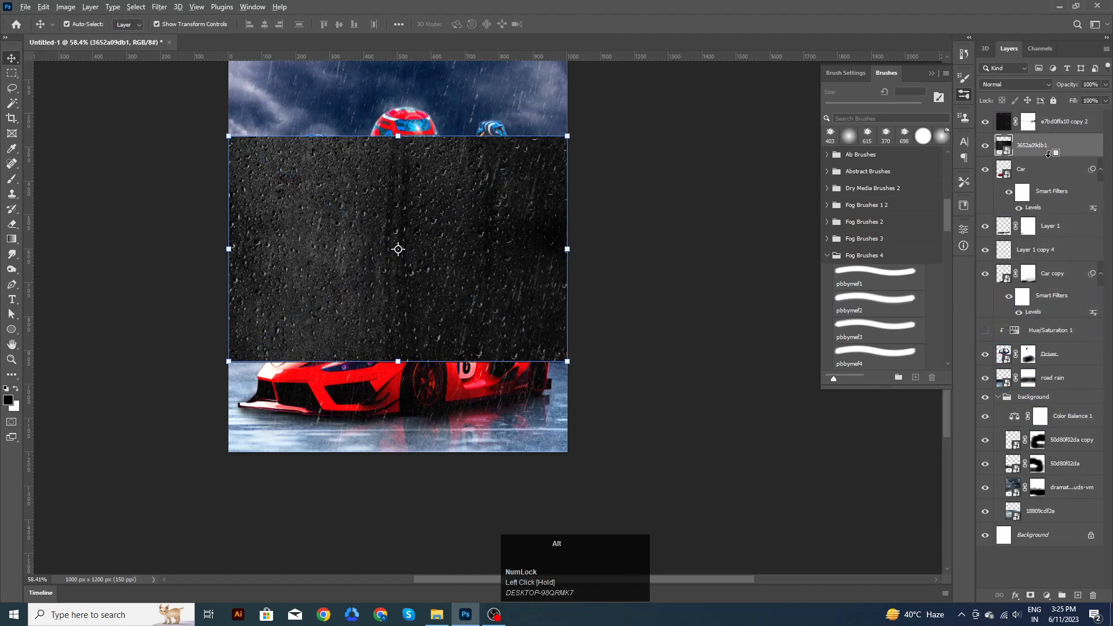
left_click(1050, 158, "alt")
key("shift+Down")
key("shift+Down")
key("shift+Down")
key("shift+Down")
key("shift+Down")
key("shift+Down")
key("shift+Down")
key("shift+Down")
key("shift+Down")
key("shift+Down")
key("shift+Down")
key("shift+Down")
key("shift+Down")
key("shift+Down")
key("shift+Down")
key("shift+Down")
key("shift+Down")
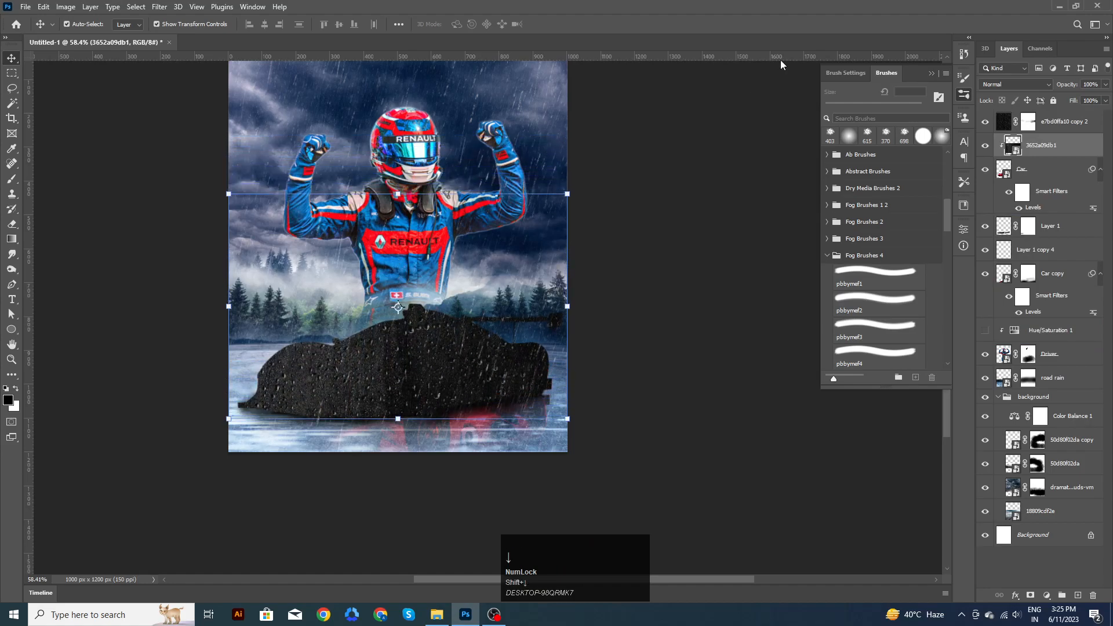
Step: Set the water-drop layer's blend mode to Screen and scale it down to 34.62% over the front half of the car
left_click(1009, 85)
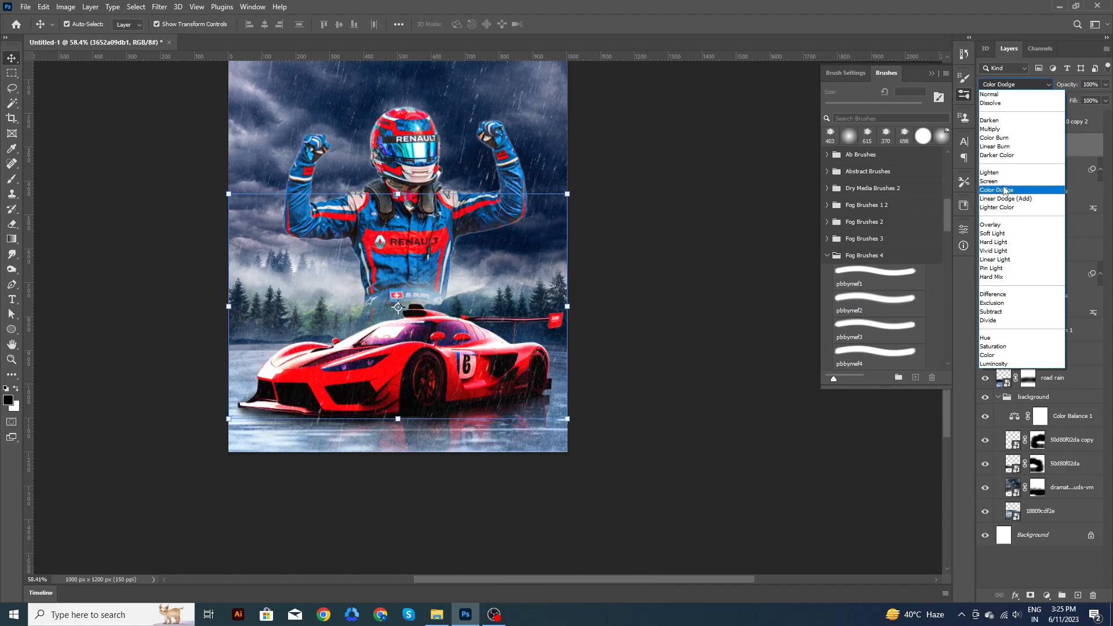
left_click(1005, 183)
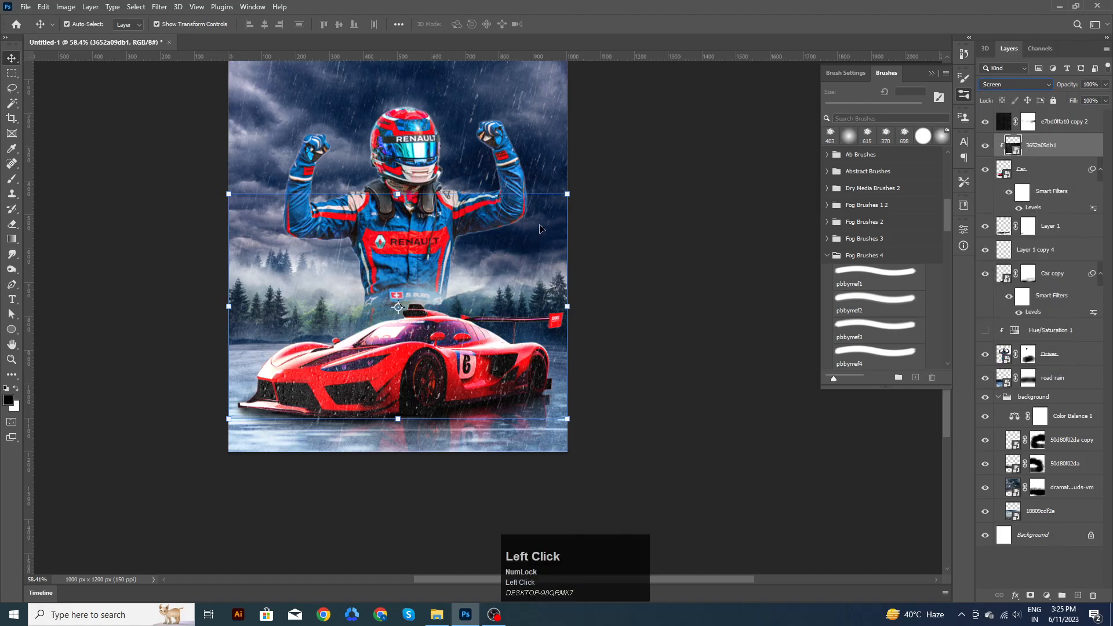
left_click_drag(567, 195, 494, 257)
left_click_drag(417, 347, 339, 398)
left_click(494, 383, "alt")
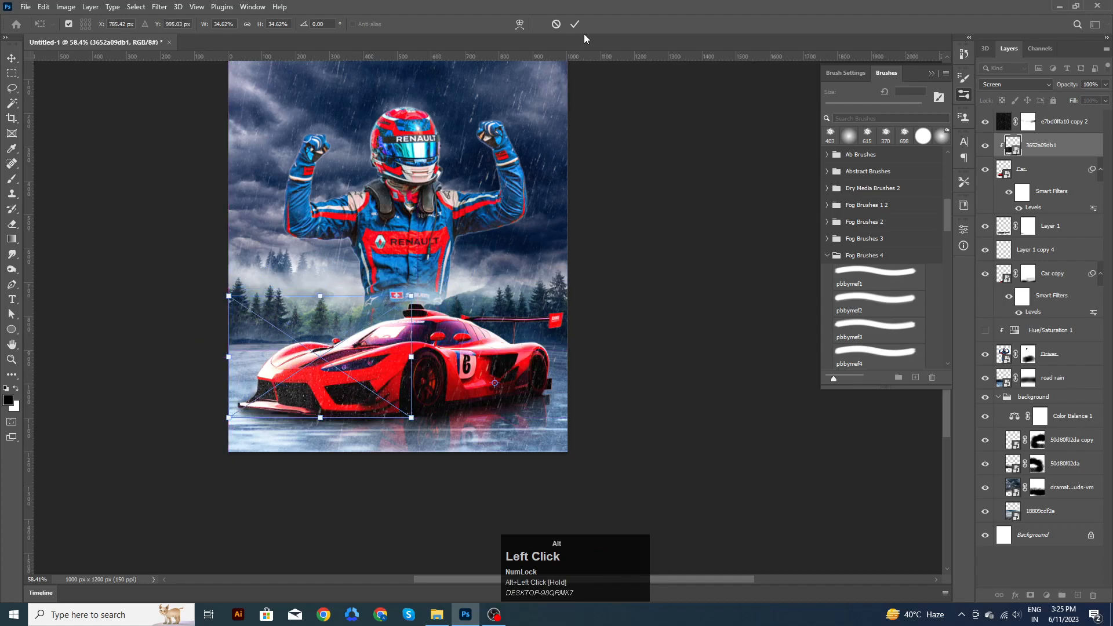
left_click(575, 26)
Step: Duplicate the water-drop layer, position the copy over the rear half of the car and clip it to the Car layer
scroll(432, 359, "up", 3)
left_click_drag(369, 387, 483, 389)
key("ctrl+z")
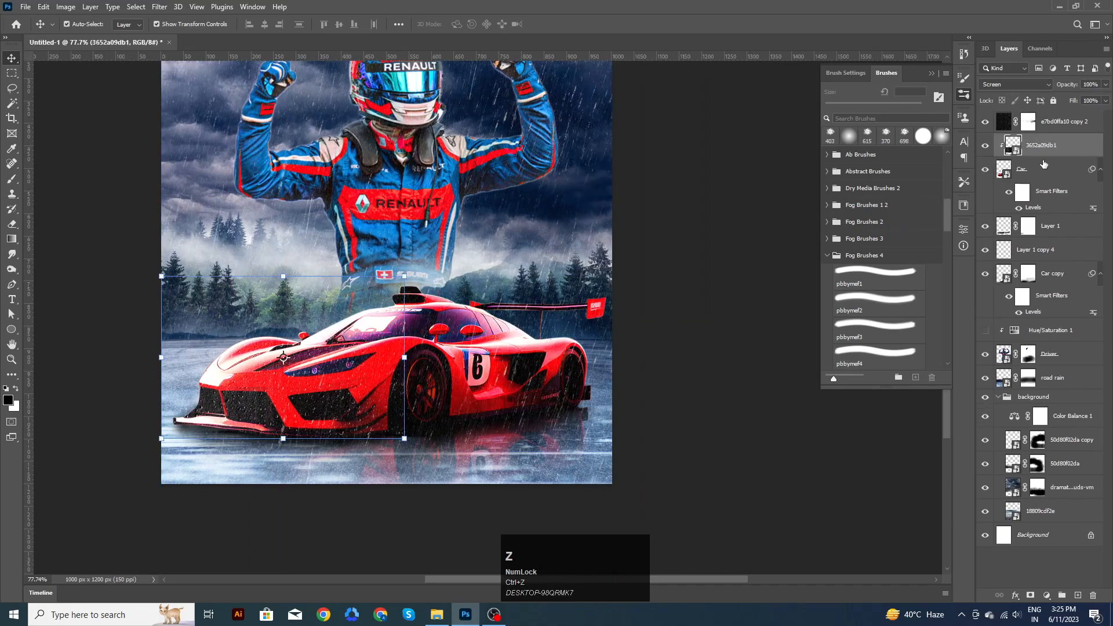
key("ctrl+j")
left_click_drag(404, 274, 629, 343)
left_click(576, 25)
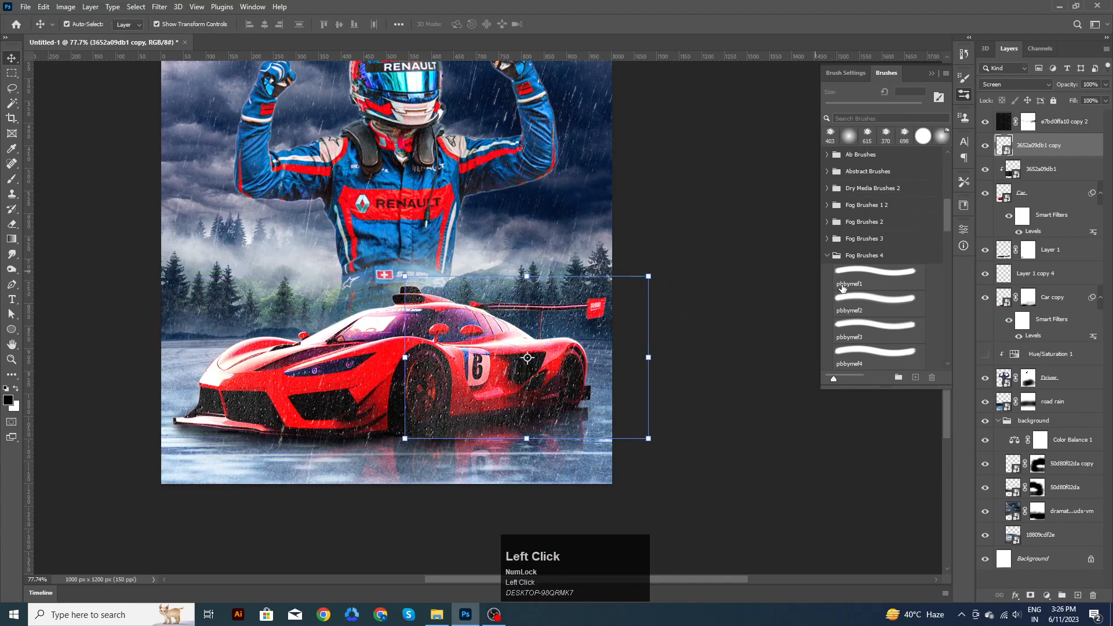
left_click(1057, 158, "alt")
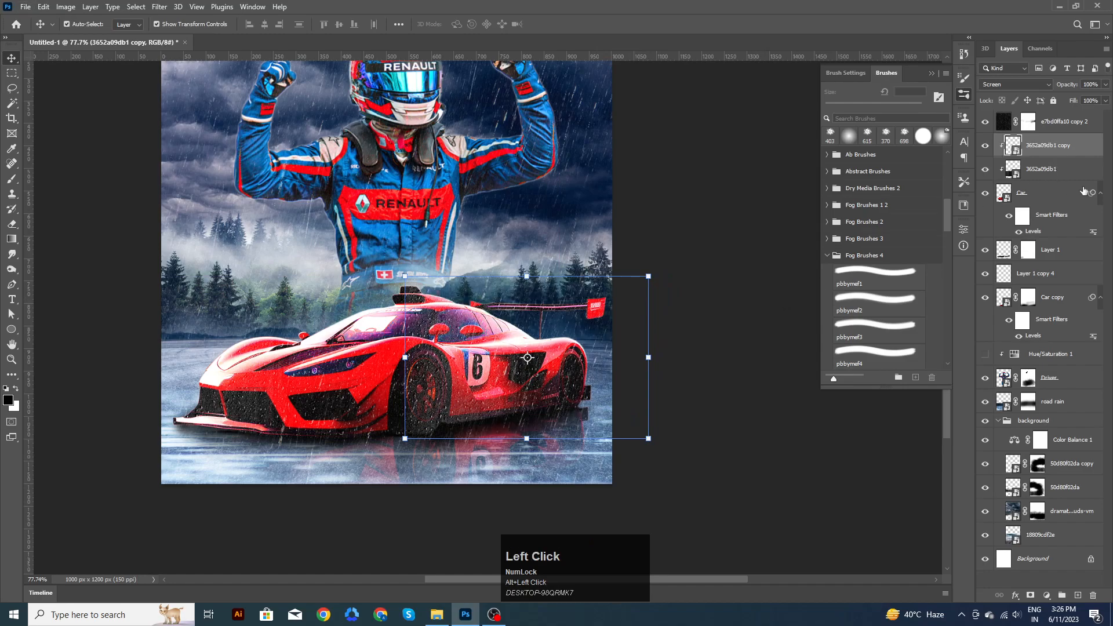
Step: Lower the opacity of both water-drop layers on the car to 31%
left_click(1061, 168, "shift")
left_click_drag(1072, 87, 1054, 87)
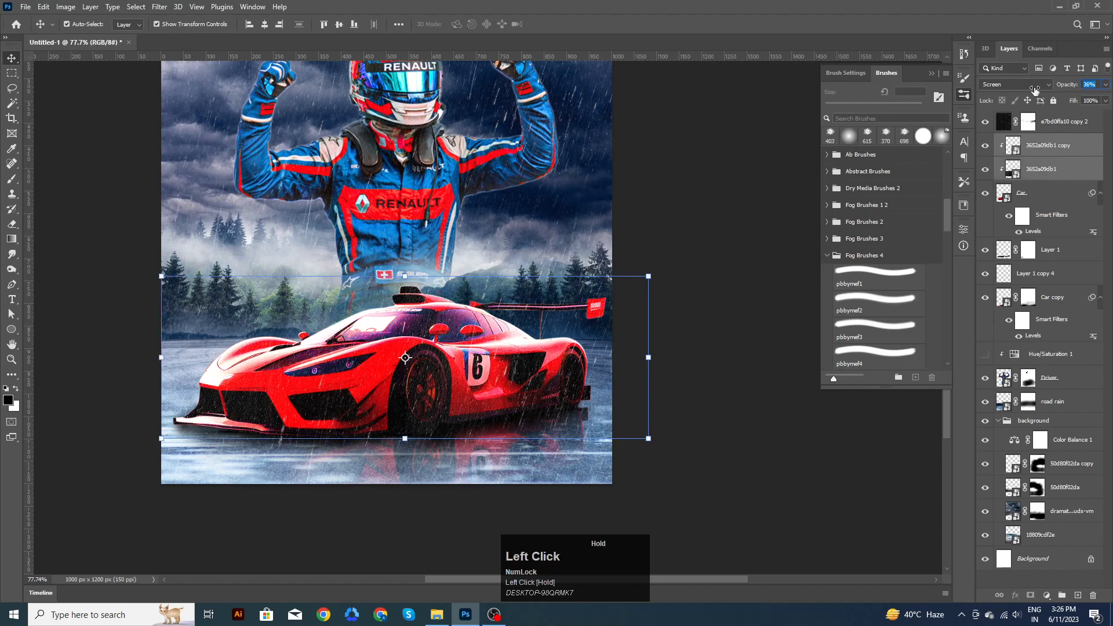
left_click_drag(1032, 89, 1030, 89)
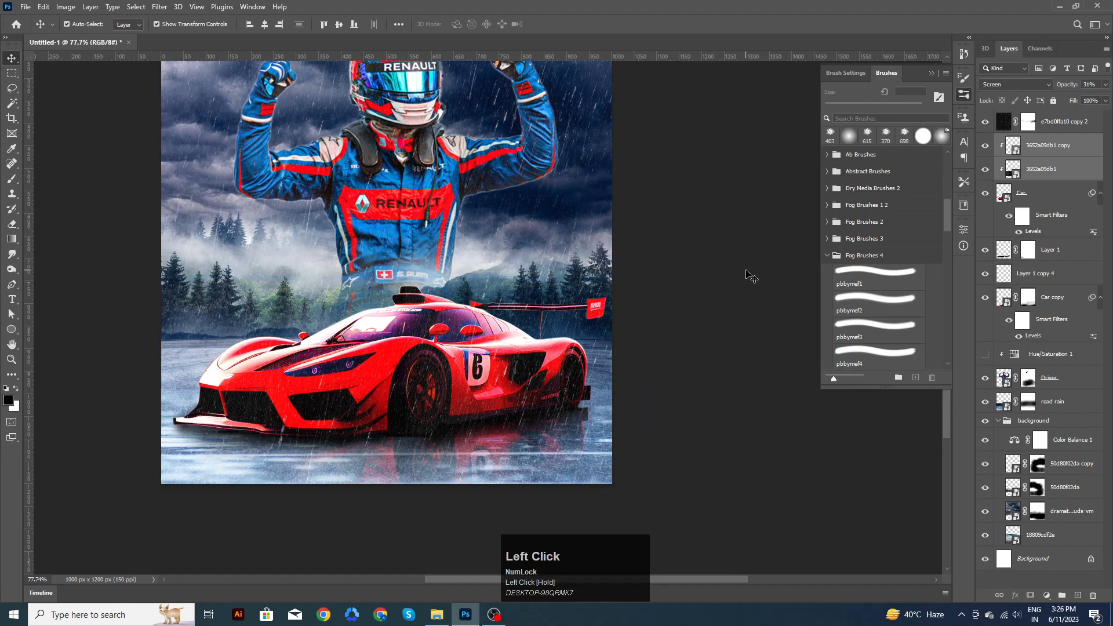
Step: Copy the 3652a09db1 copy layer to directly above the driver layer as a clipped layer
left_click(1060, 148)
left_click_drag(1082, 147, 1052, 364)
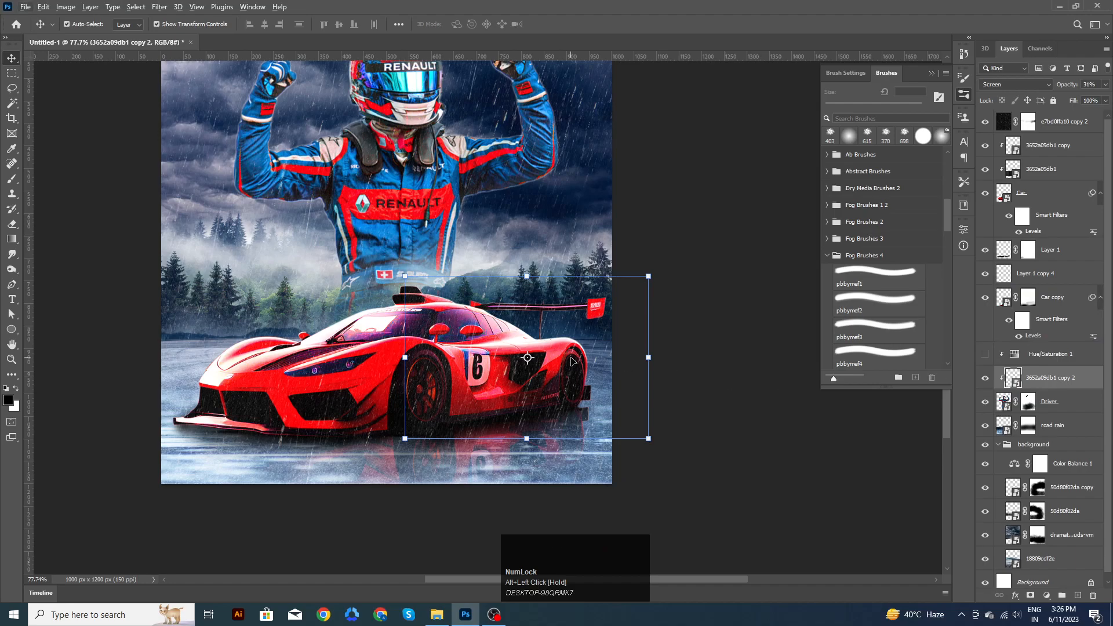
scroll(521, 273, "up", 2)
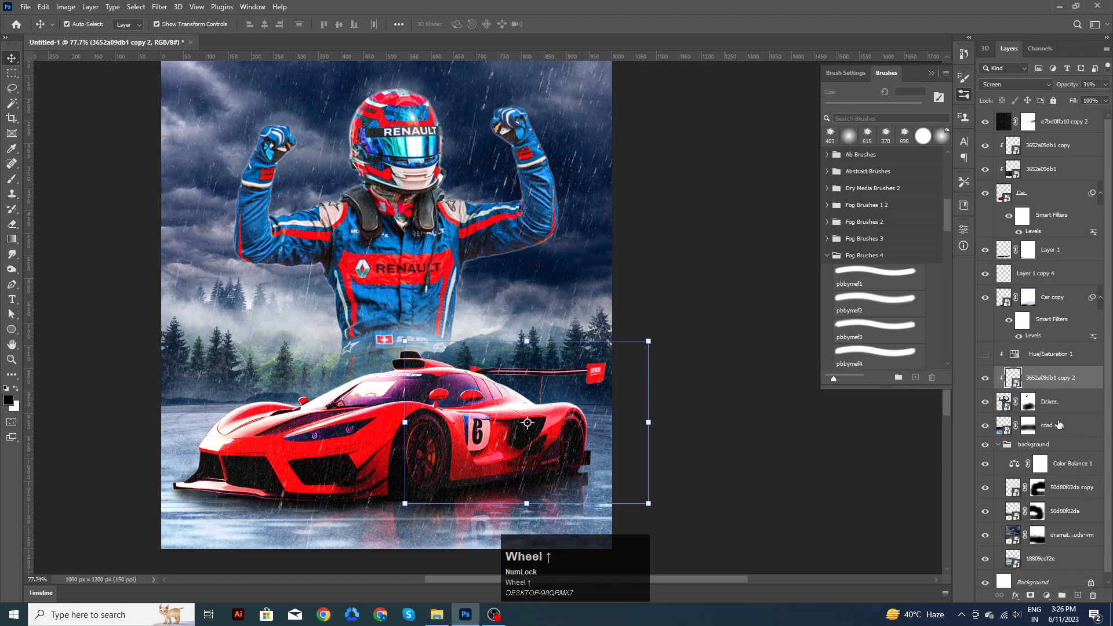
Step: Delete the hidden Hue/Saturation 1 adjustment layer above the driver
left_click(1060, 425)
left_click(1048, 383)
left_click(1043, 355)
key("Delete")
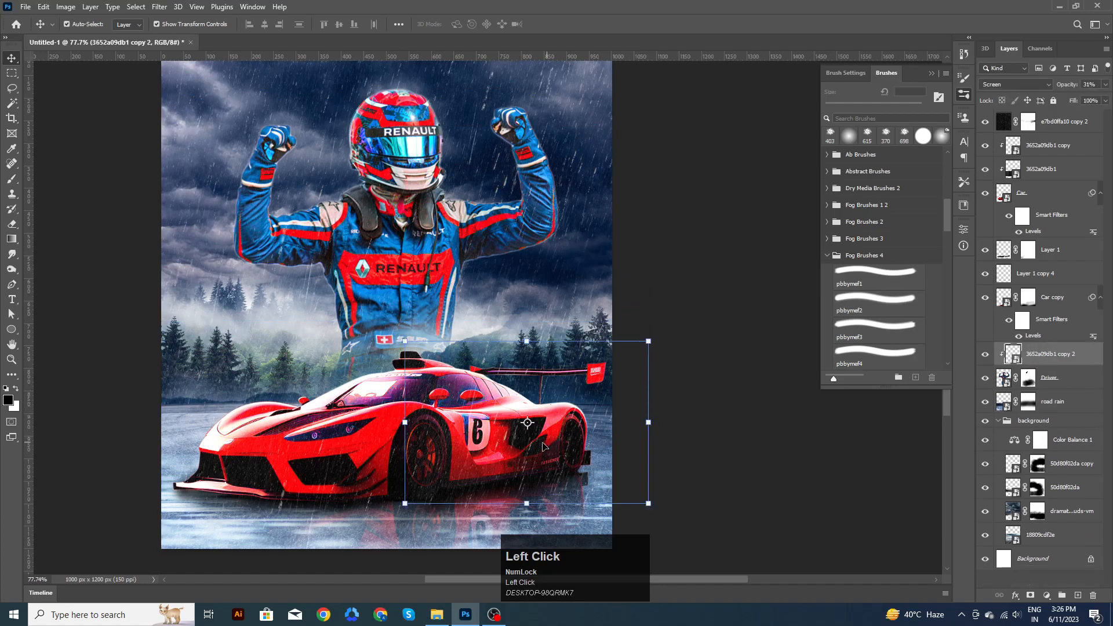
Step: Move the driver's water-drop layer up over the helmet and enlarge it to span both arms
left_click_drag(651, 341, 441, 158)
key("alt")
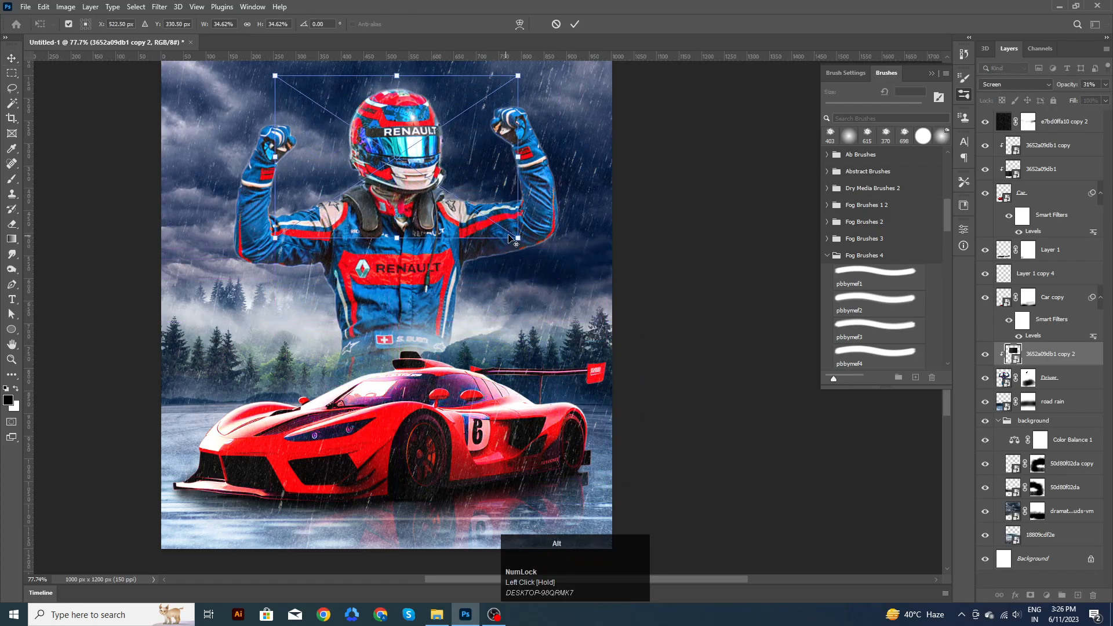
left_click_drag(517, 237, 562, 283)
left_click(575, 24)
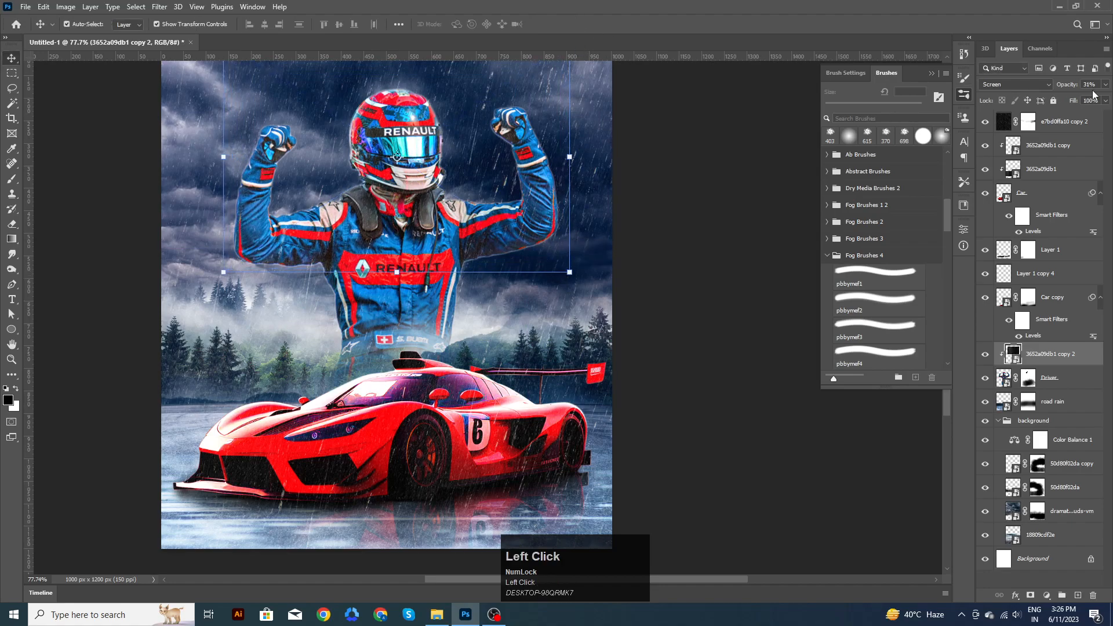
Step: Raise the opacity of the driver's water-drop layer to 64% and nudge the layer down slightly
left_click_drag(1070, 87, 1089, 87)
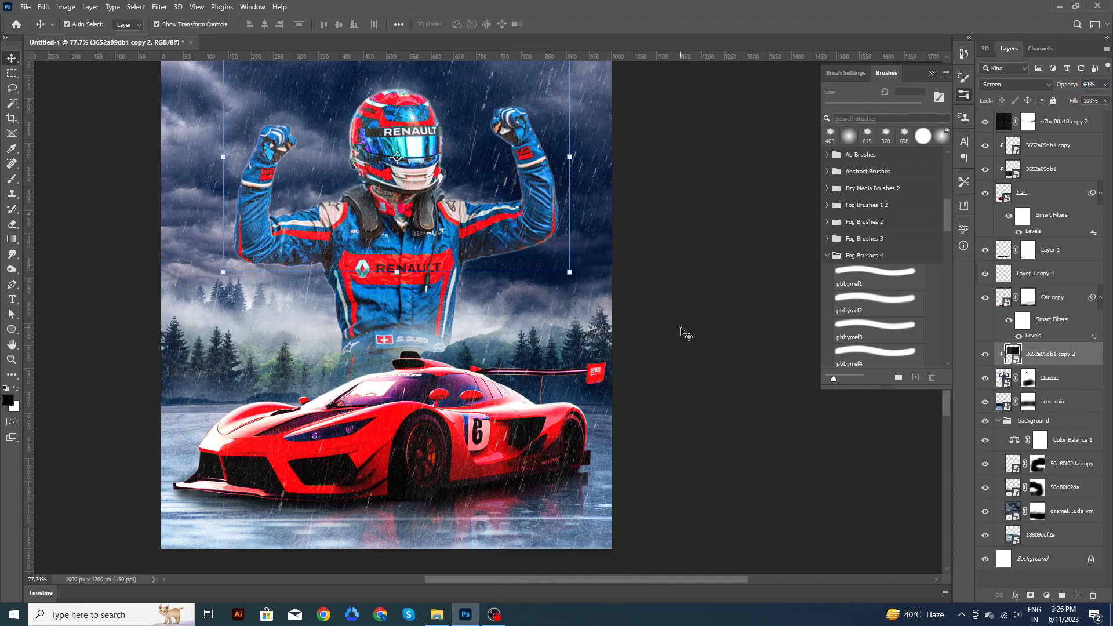
key("Down")
key("Return")
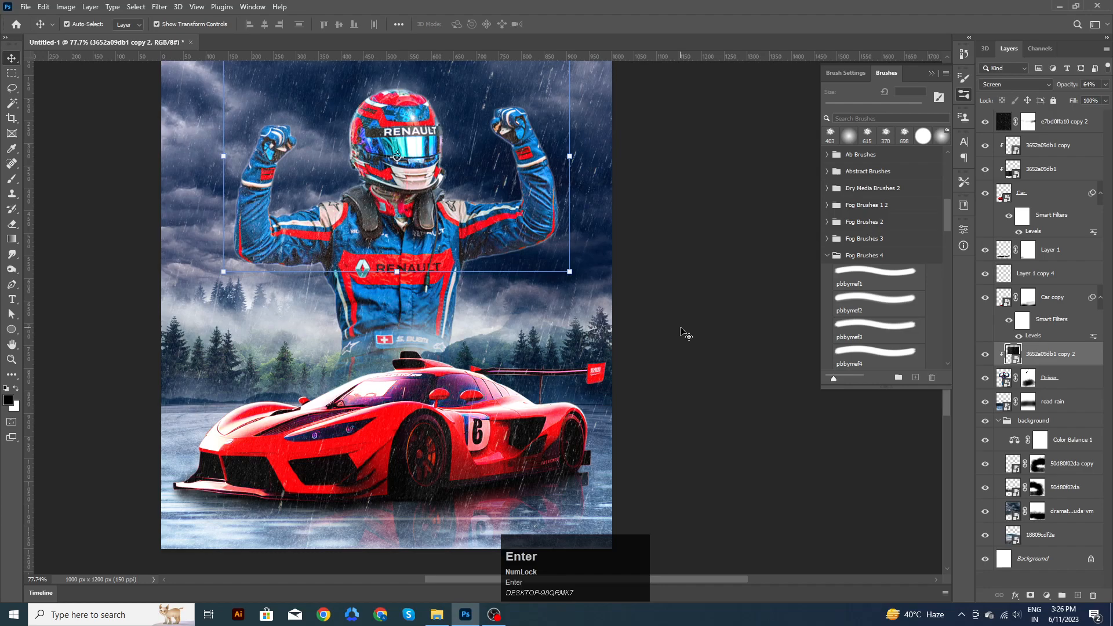
left_click(444, 271)
key("ctrl+z")
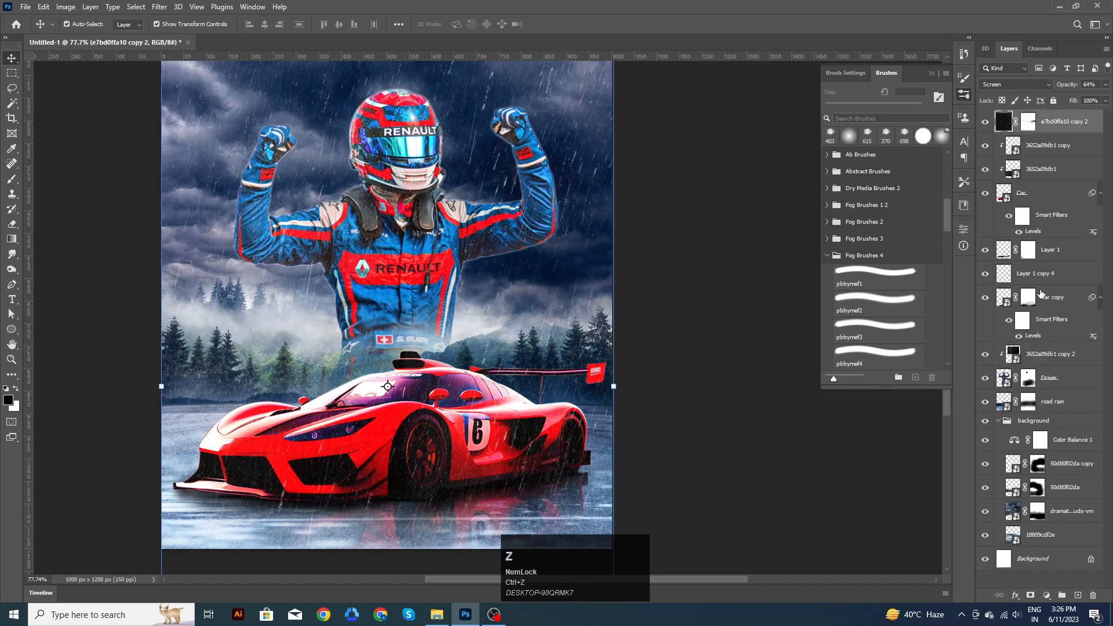
Step: Shift the driver's water-drop layer down about 90 px so it covers the helmet and chest
left_click(1043, 362)
key("shift+Down")
key("shift+Down")
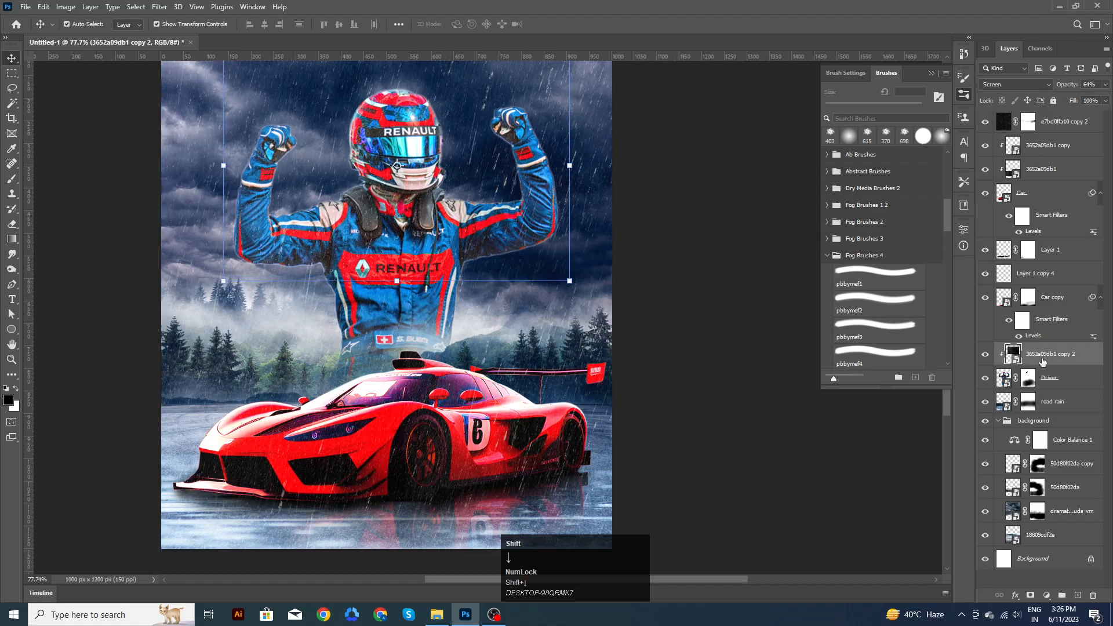
key("shift+Down")
key("shift+Down")
key("shift+Down")
key("shift+Down")
key("shift+Down")
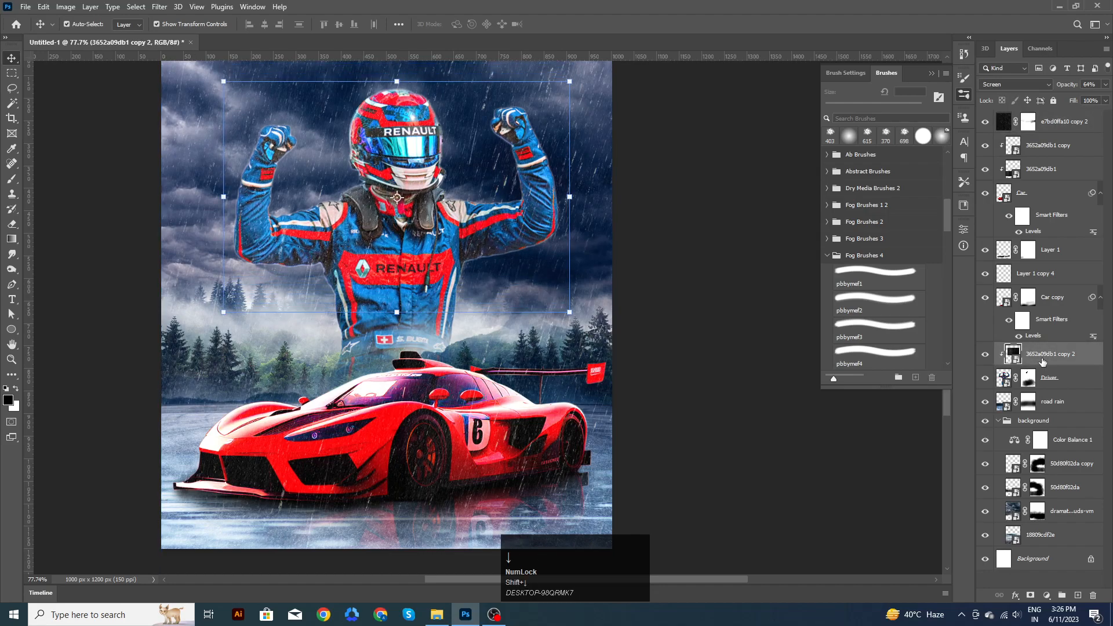
Step: Scale the driver's water-drop layer down to 46.91% over the helmet and chest and duplicate it
left_click_drag(569, 312, 544, 277)
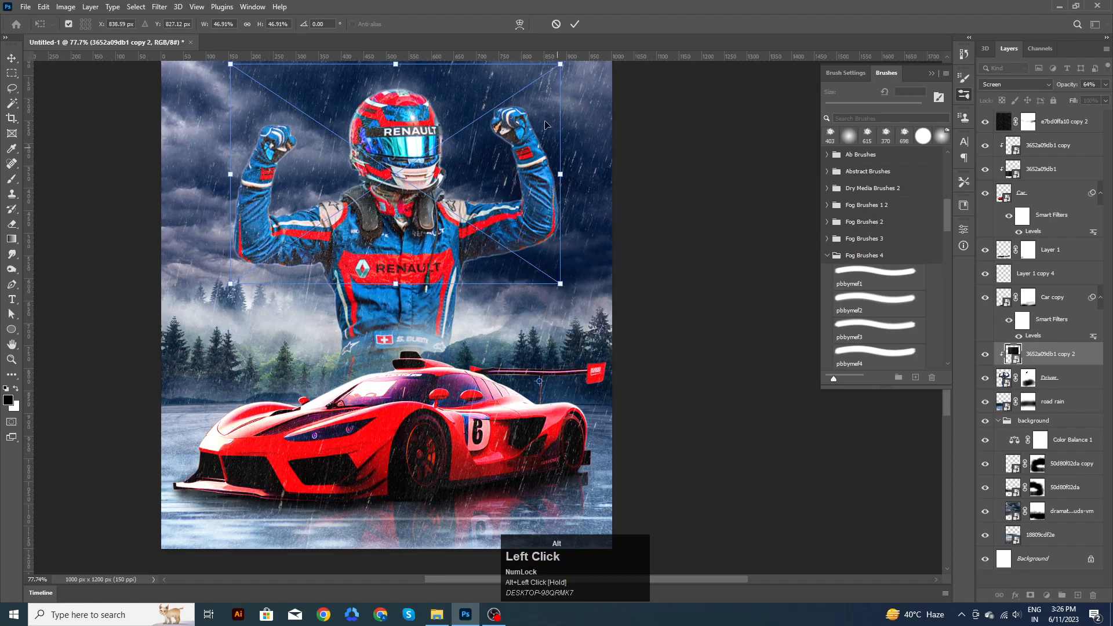
left_click(576, 23)
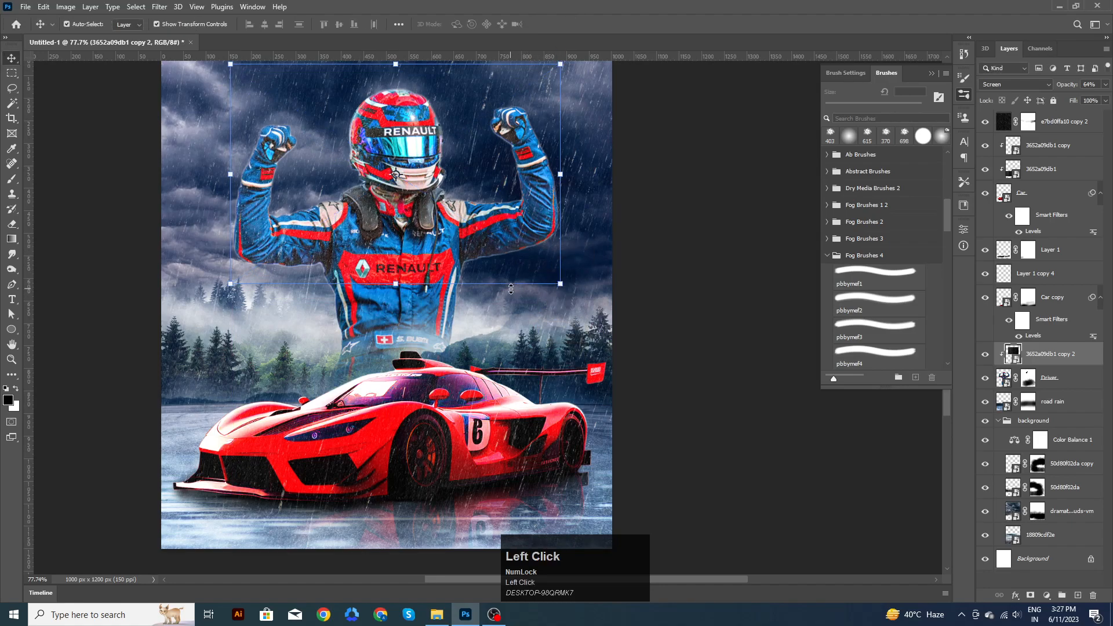
key("alt")
key("ctrl+j")
Step: Move the duplicated water-drop layer down until its upper edge meets the driver's chest logo, and clip it to the layer below
key("shift+Down")
key("shift+Down")
key("shift+Down")
key("shift+Down")
key("shift+Down")
key("shift+Down")
key("shift+Down")
key("shift+Down")
key("shift+Down")
key("shift+Down")
key("shift+Down")
key("shift+Down")
key("shift+Down")
key("shift+Down")
key("shift+Down")
key("shift+Down")
key("shift+Down")
key("shift+Down")
key("shift+Down")
key("shift+Down")
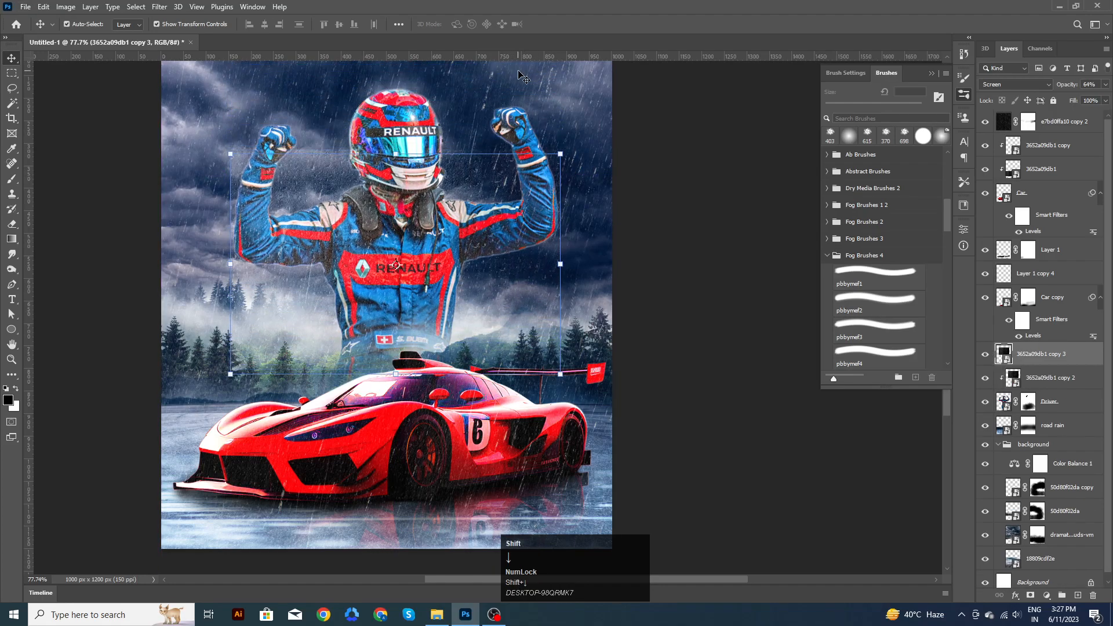
key("shift+Down")
key("shift+Down")
key("shift+Down")
key("shift+Down")
key("shift+Down")
key("shift+Down")
key("shift+Down")
key("shift+Down")
key("shift+Down")
key("shift+Down")
key("shift+Down")
key("shift+Down")
key("shift+Down")
key("shift+Down")
key("shift+Down")
key("shift+Down")
key("shift+Down")
key("shift+Down")
key("shift+Down")
key("shift+Down")
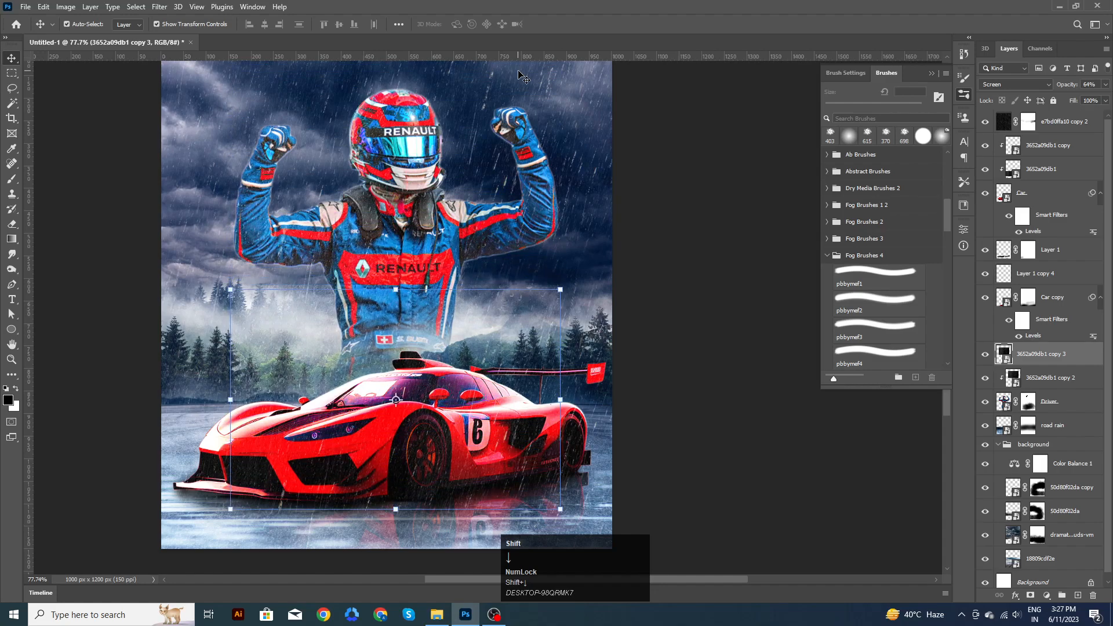
key("shift+Down")
key("shift+Down")
key("shift+Down")
key("shift+Down")
key("shift+Down")
key("shift+Down")
key("shift+Down")
key("shift+Down")
key("shift+Down")
key("shift+Down")
key("shift+Down")
key("shift+Down")
key("shift+Down")
key("shift+Down")
key("shift+Down")
key("shift+Up")
key("shift+Up")
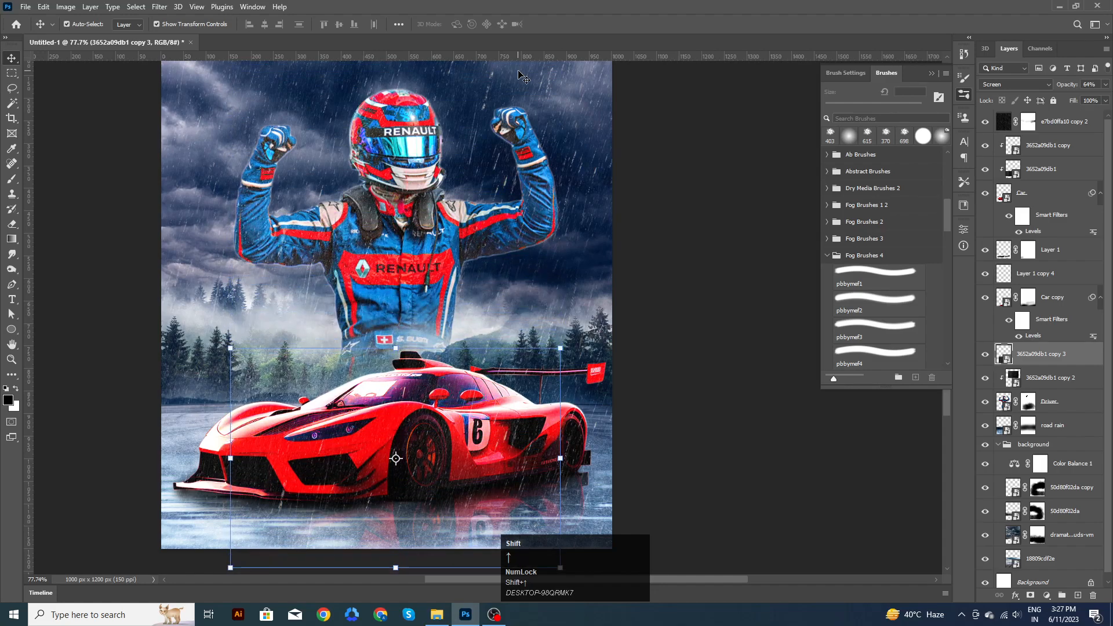
key("shift+Up")
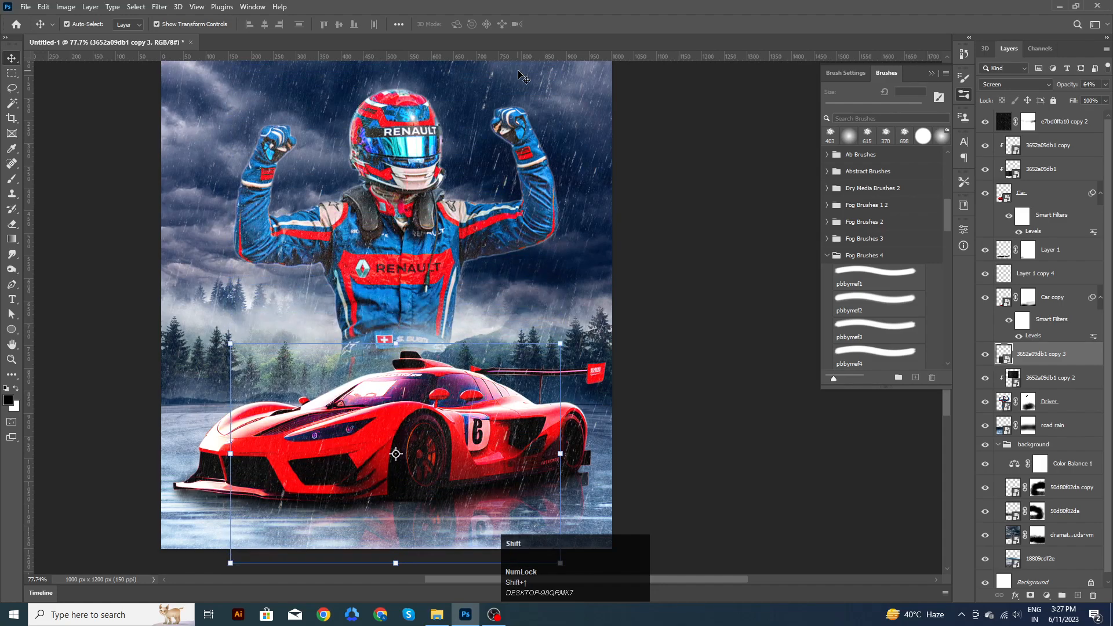
key("shift+Up")
key("shift+Up")
key("shift+Up")
key("shift+Up")
key("shift+Up")
key("shift+Up")
key("shift+Up")
key("shift+Up")
key("shift+Up")
key("shift+Up")
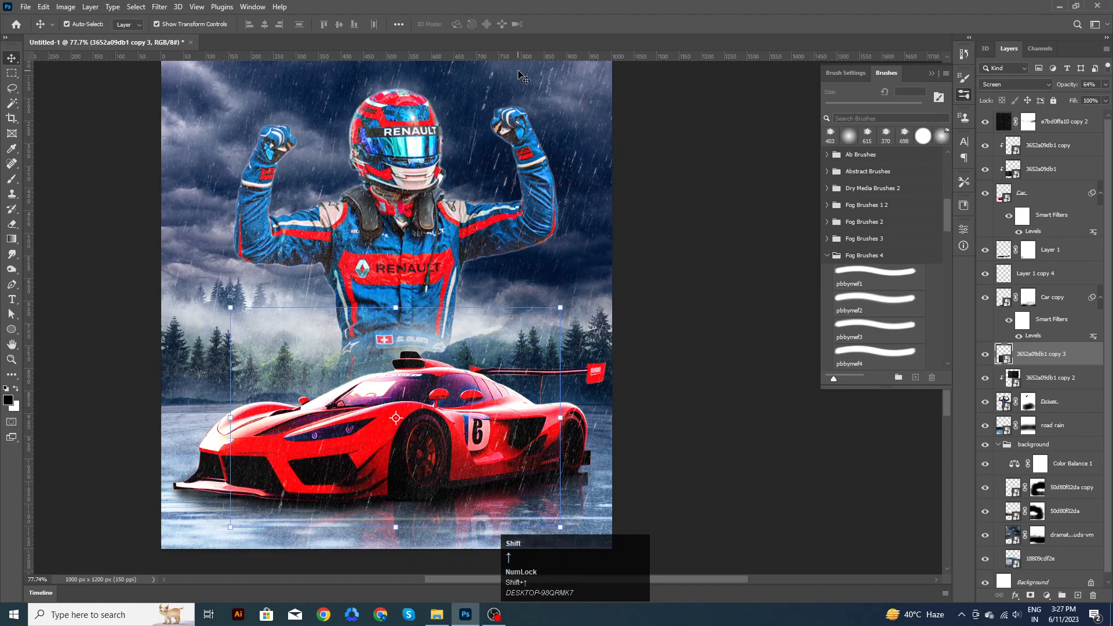
key("shift+Up")
key("shift+Up")
key("shift+Up")
key("shift+Up")
key("shift+Up")
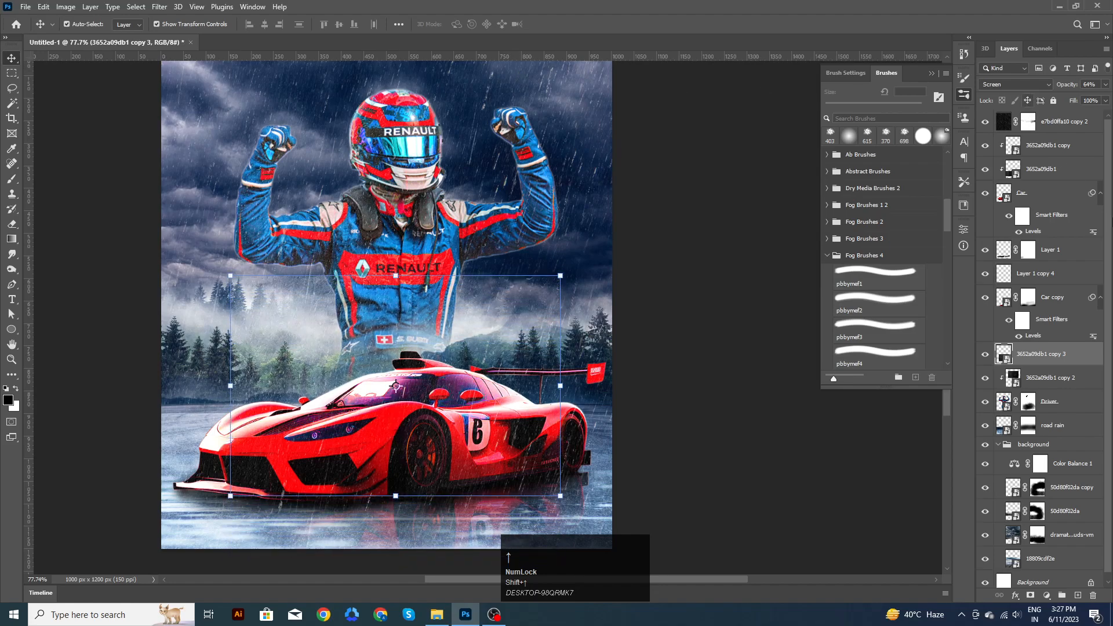
left_click(1071, 366, "alt")
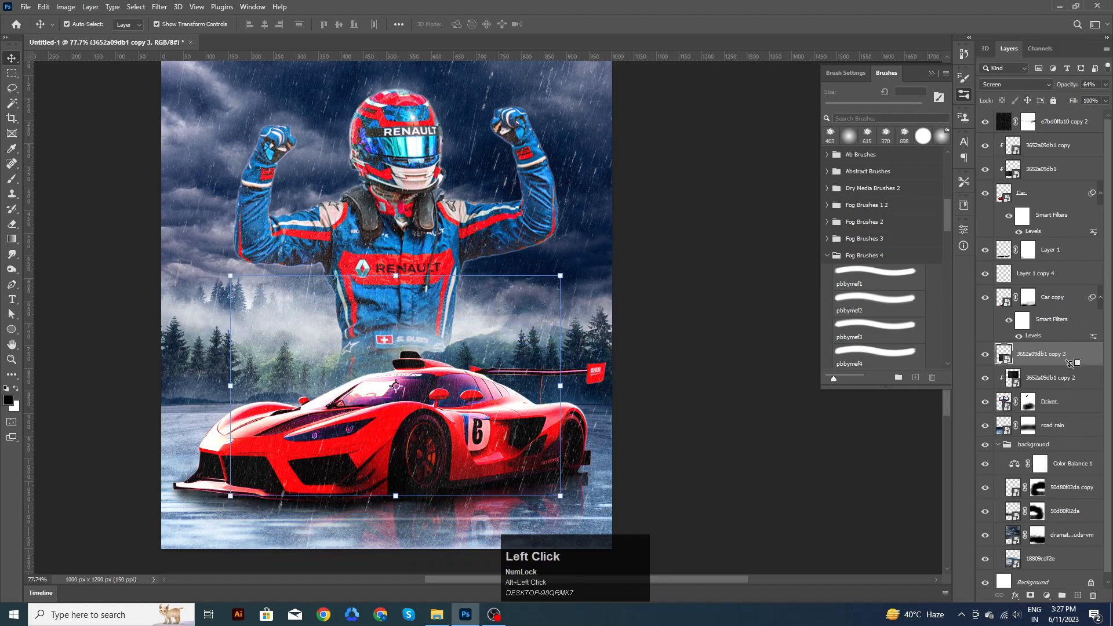
Step: Add a layer mask to 3652a09db1 copy 3 and brush away its drops around the driver's faded waist
left_click(636, 253)
scroll(544, 329, "up", 5)
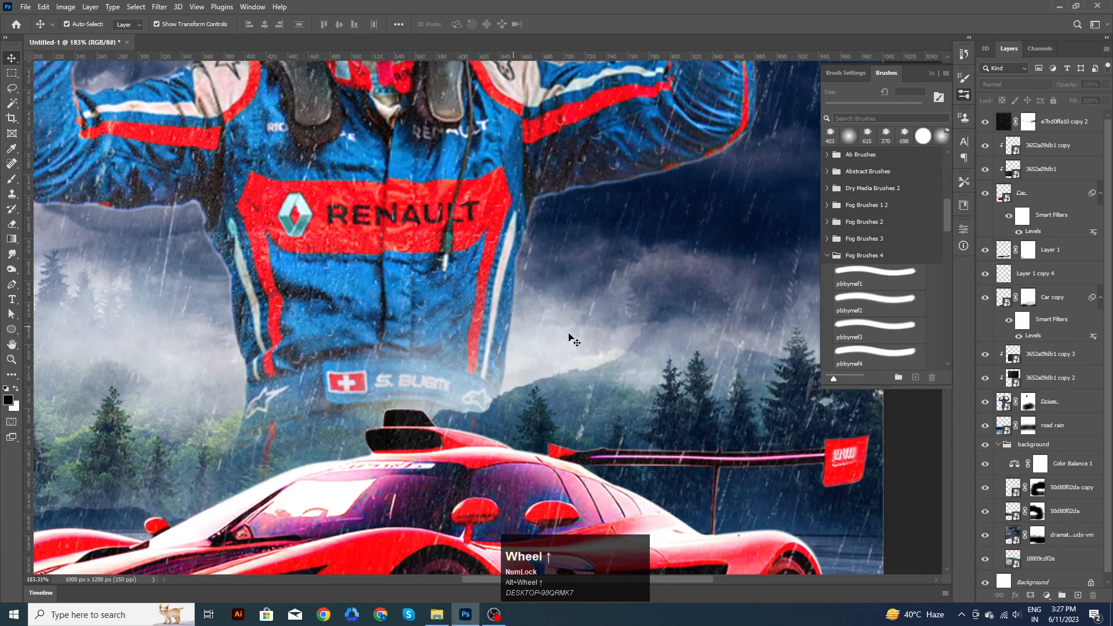
left_click(1048, 355)
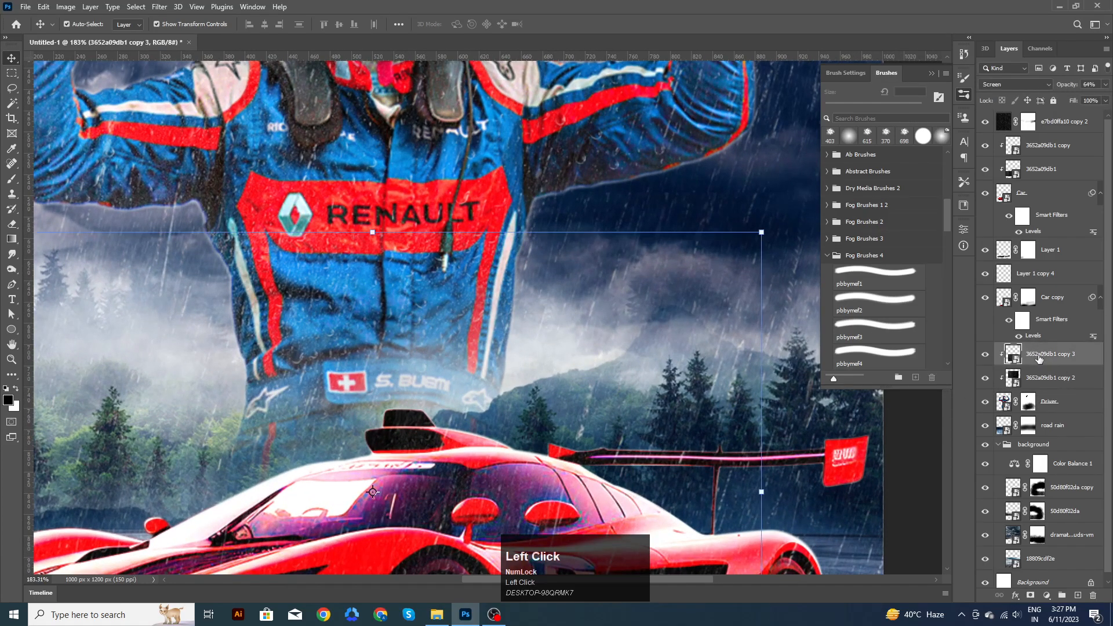
key("b")
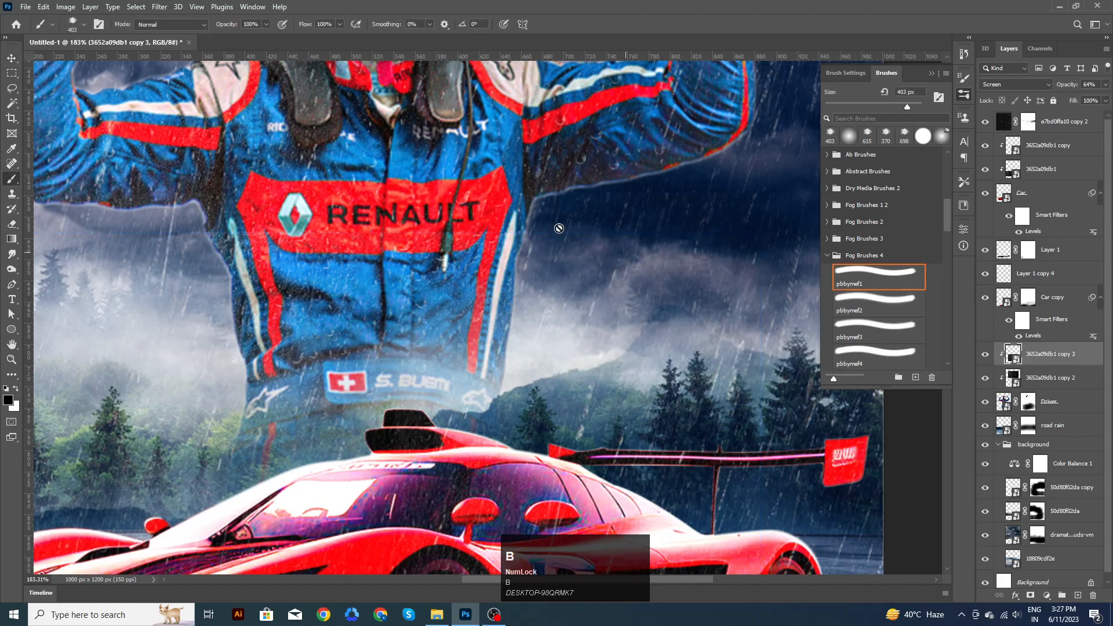
left_click(1031, 595)
scroll(596, 228, "down", 5)
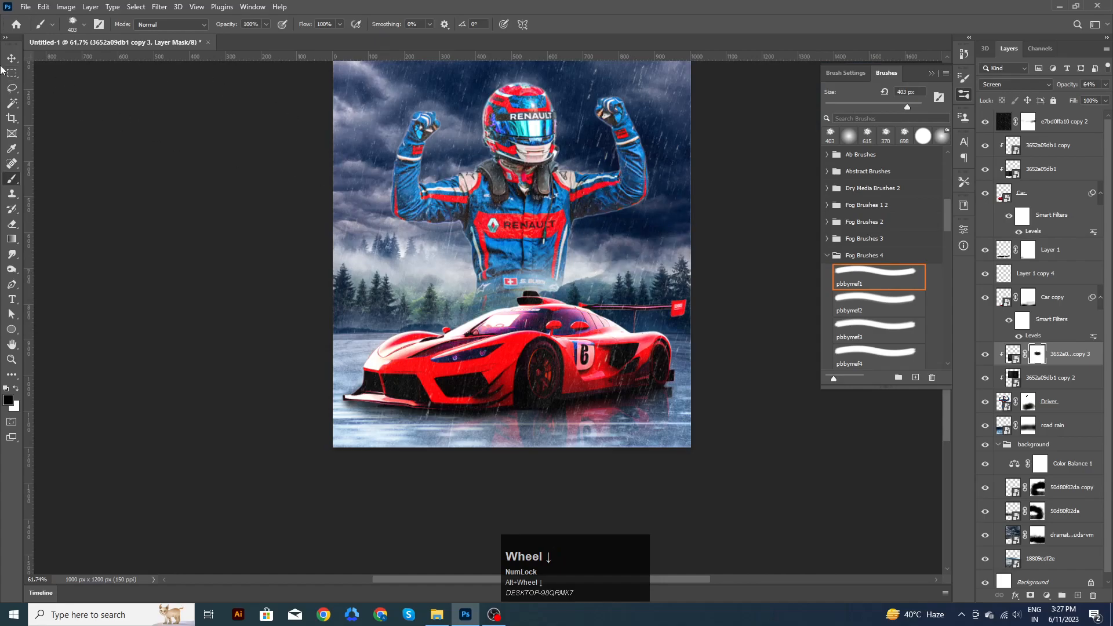
left_click(12, 58)
left_click(156, 200)
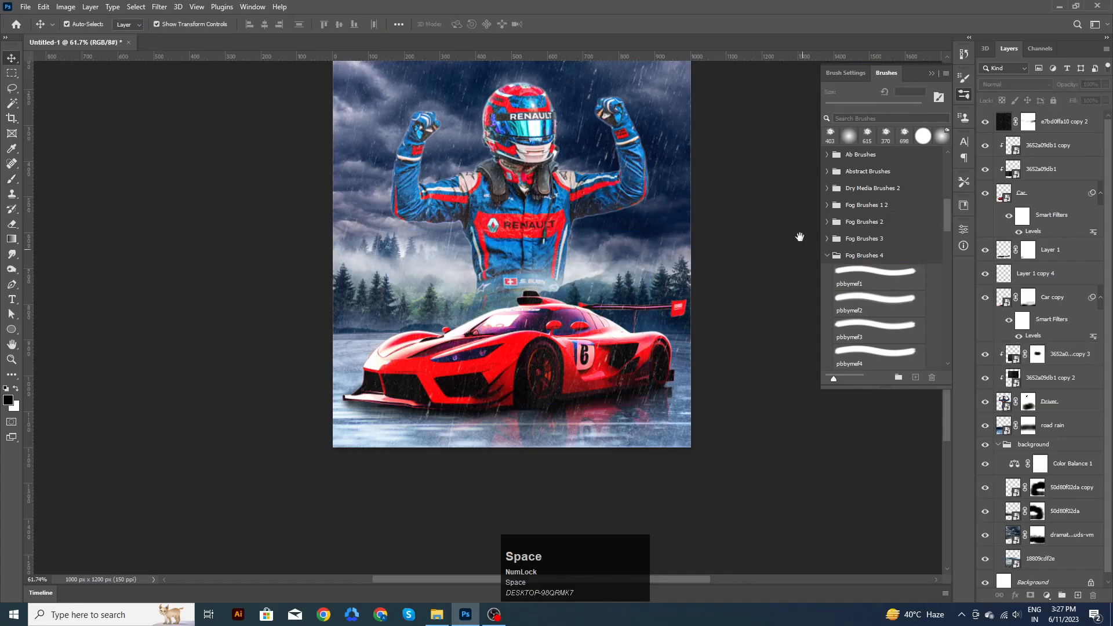
left_click_drag(709, 230, 685, 239)
left_click_drag(693, 173, 665, 214)
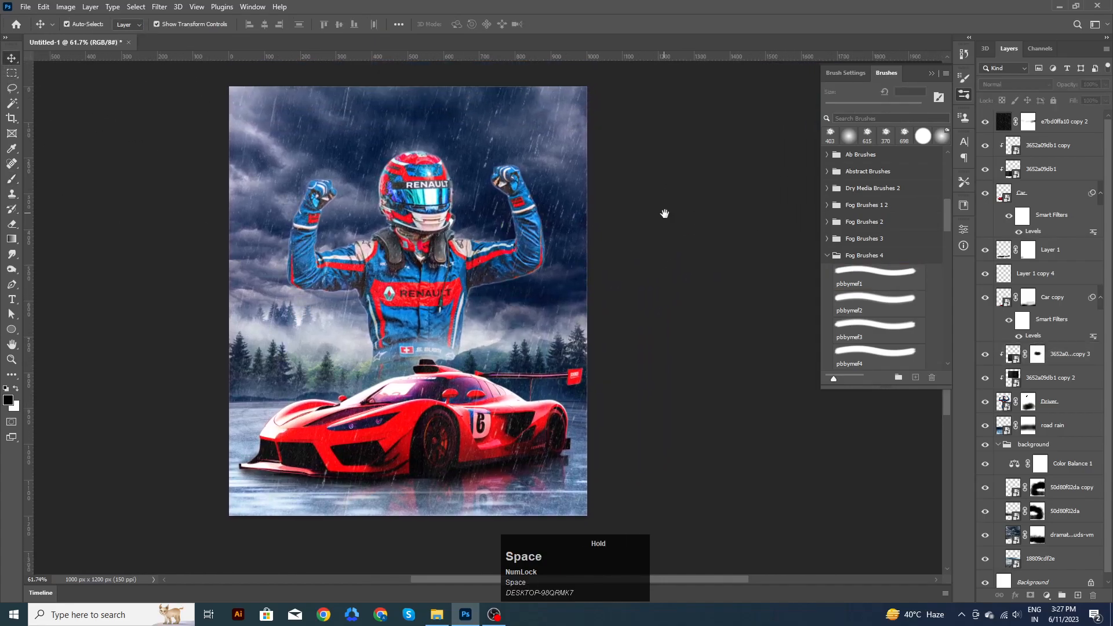
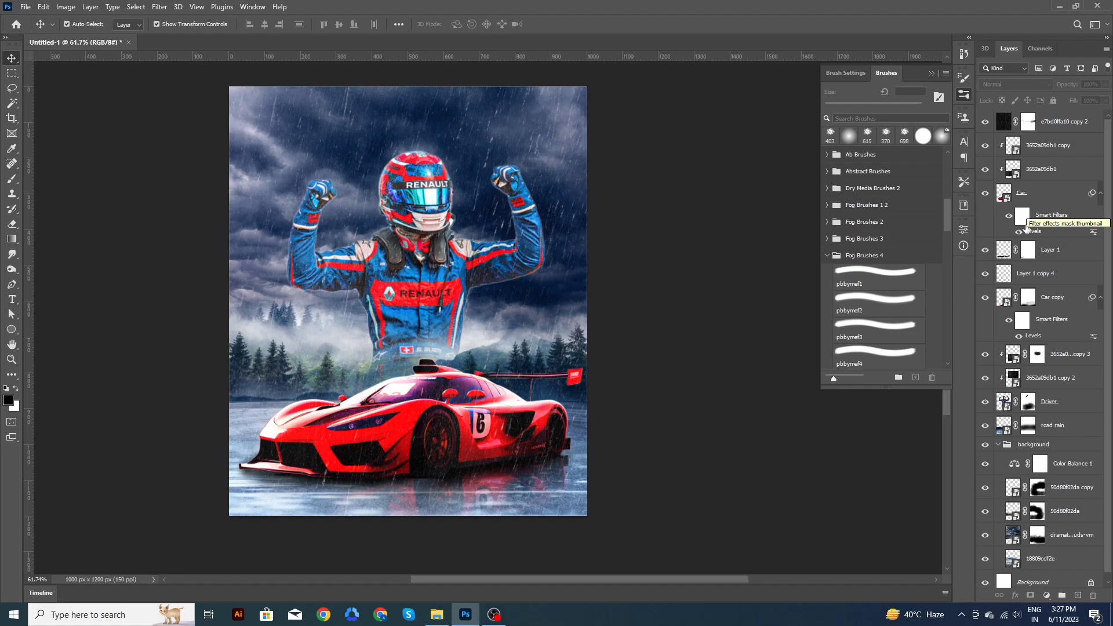
Step: Create a new layer above the topmost rain layer and set its blend mode to Overlay
left_click(1060, 123)
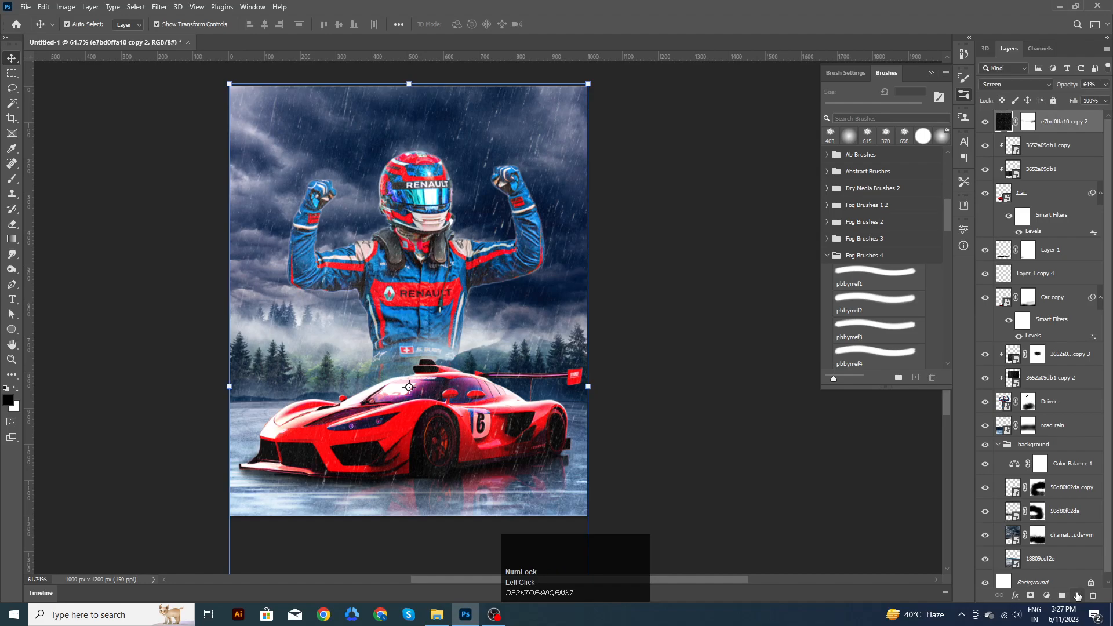
left_click(1078, 596)
left_click(1035, 86)
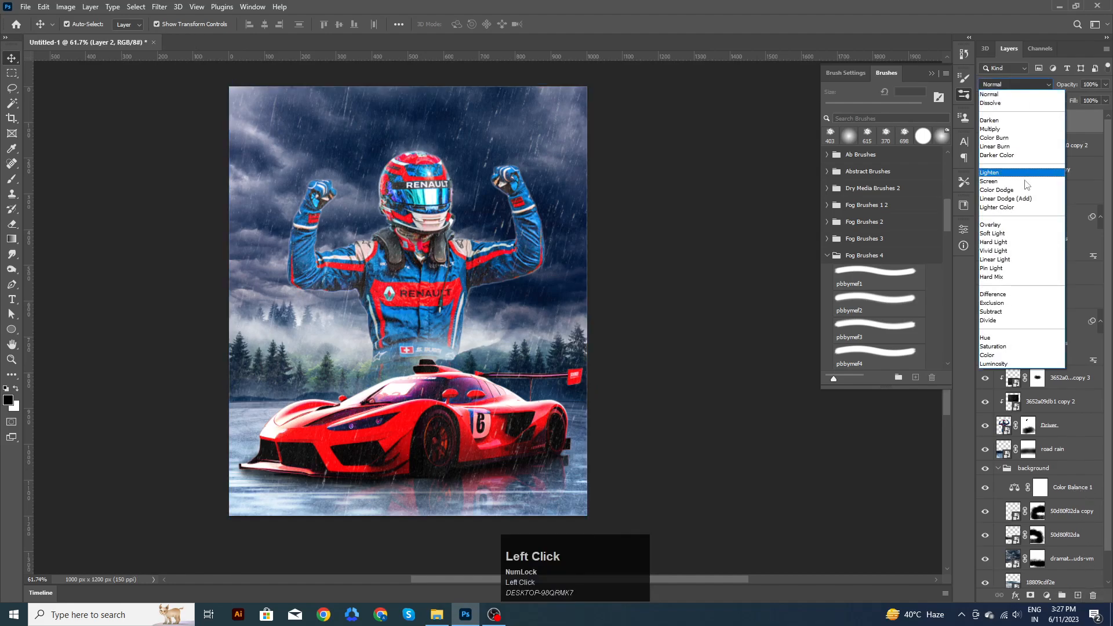
left_click(1023, 226)
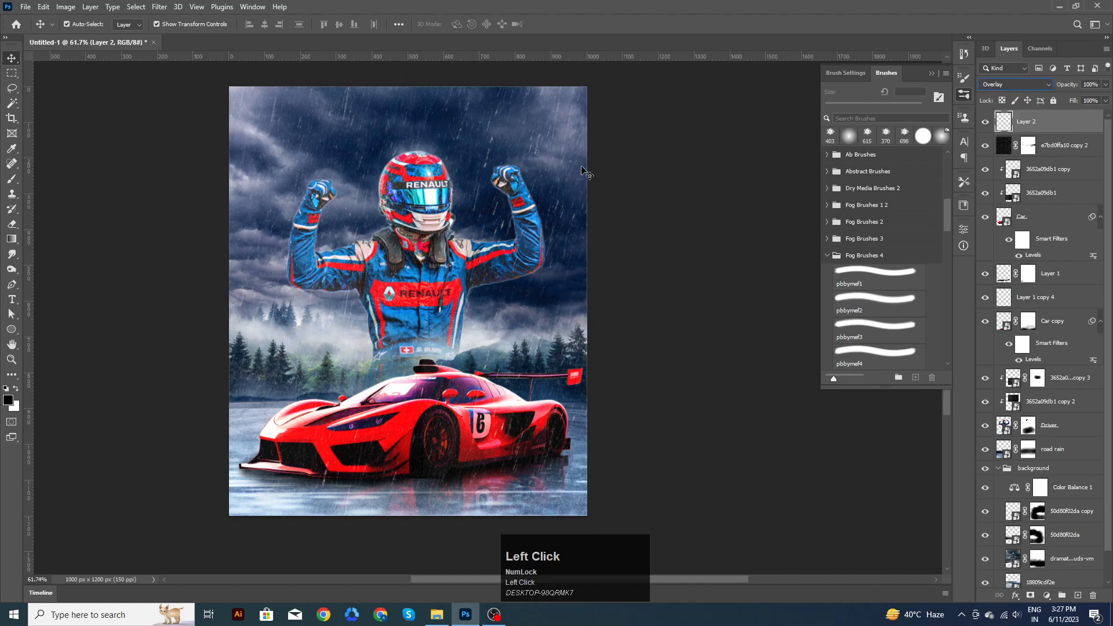
Step: Fill the new Overlay layer with 50% Gray in Normal mode at 100% opacity
key("ctrl+F5")
key("shift+F5")
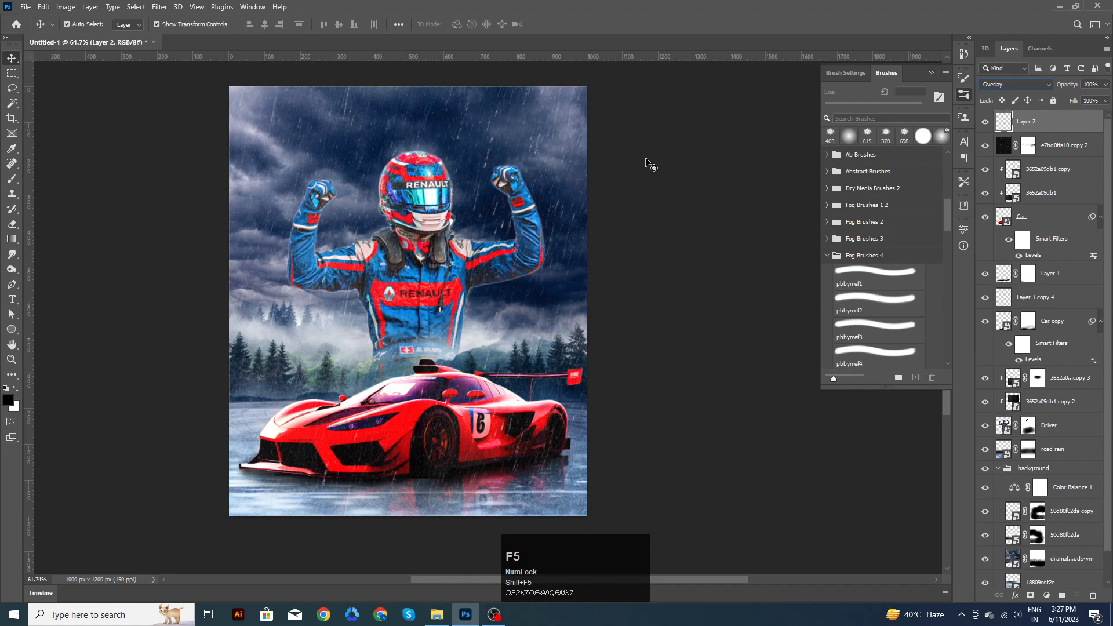
key("Return")
key("shift")
key("shift+F5")
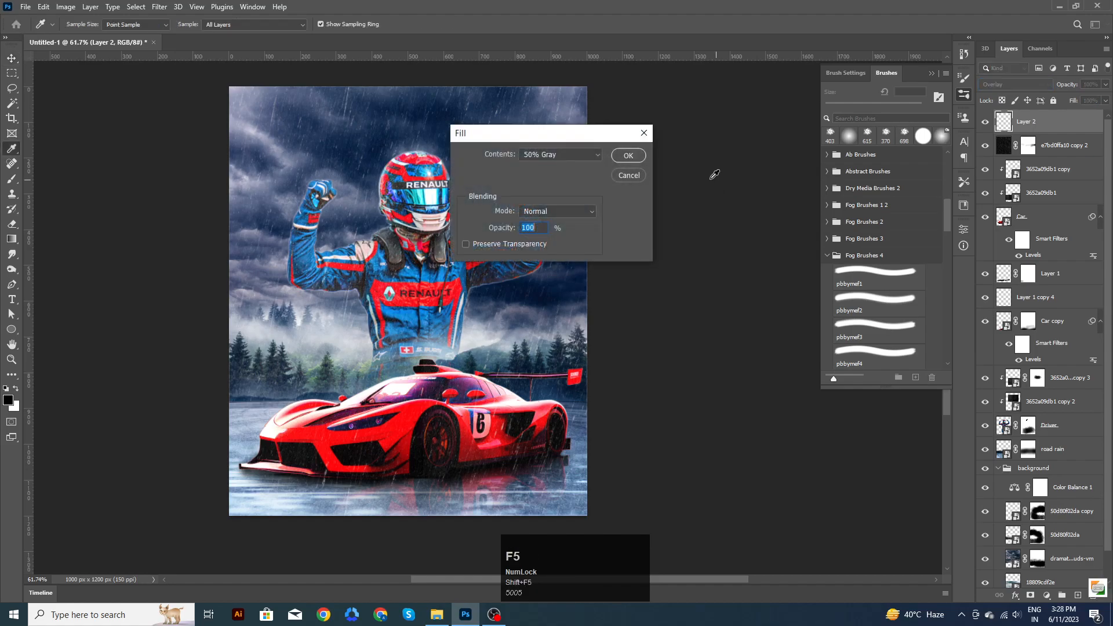
left_click(628, 155)
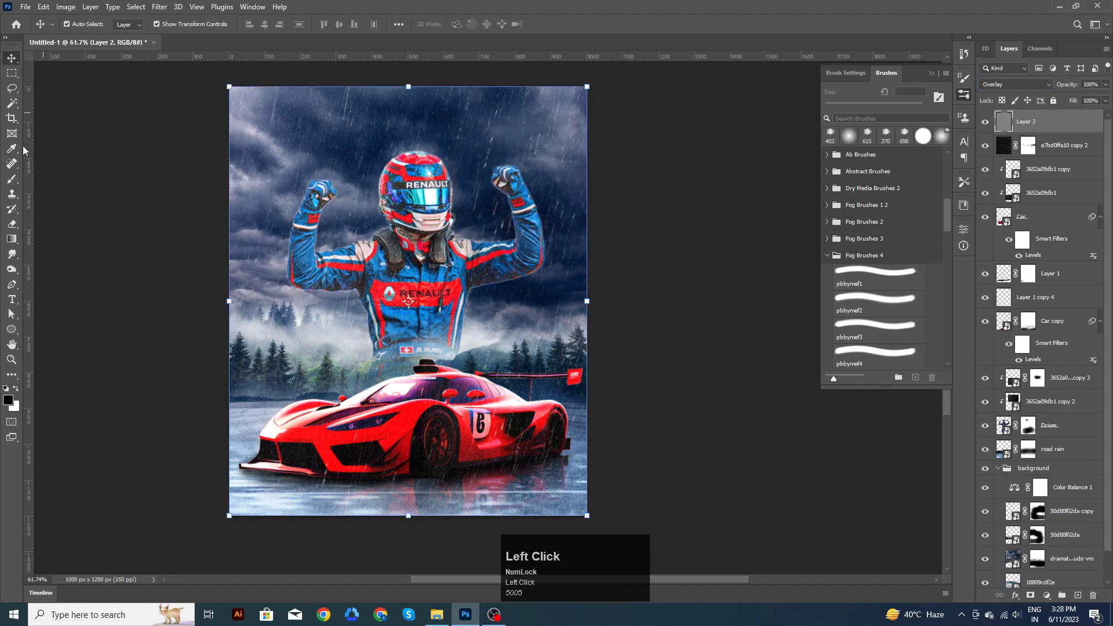
Step: Lighten the edges of the driver's torso and arms on the gray layer using a 77 px Dodge tool at 50% exposure
left_click(11, 269)
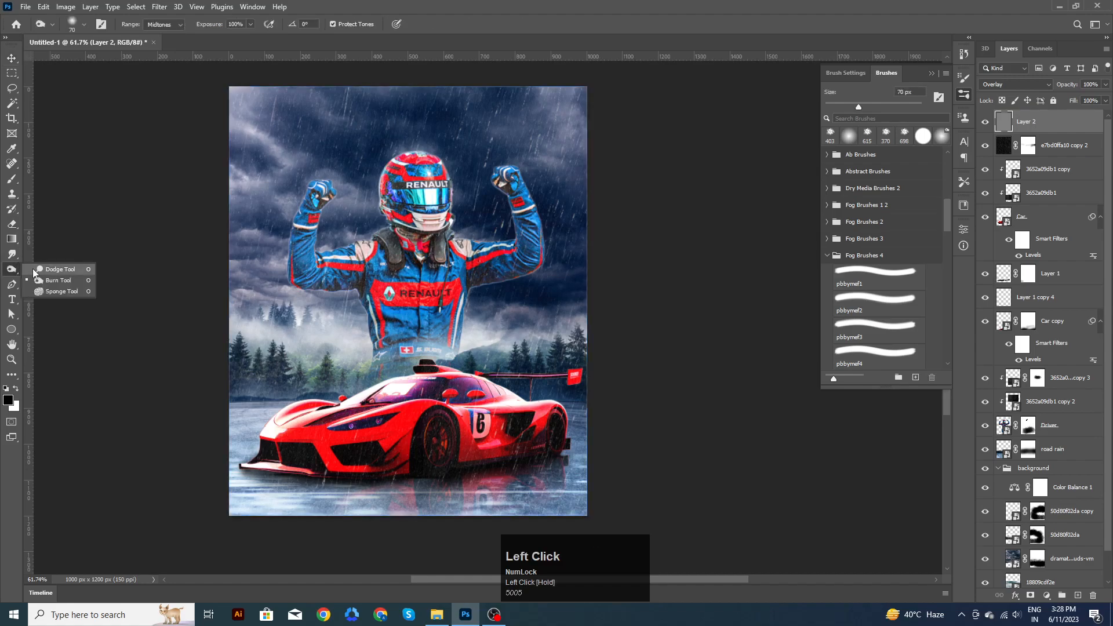
left_click(39, 270)
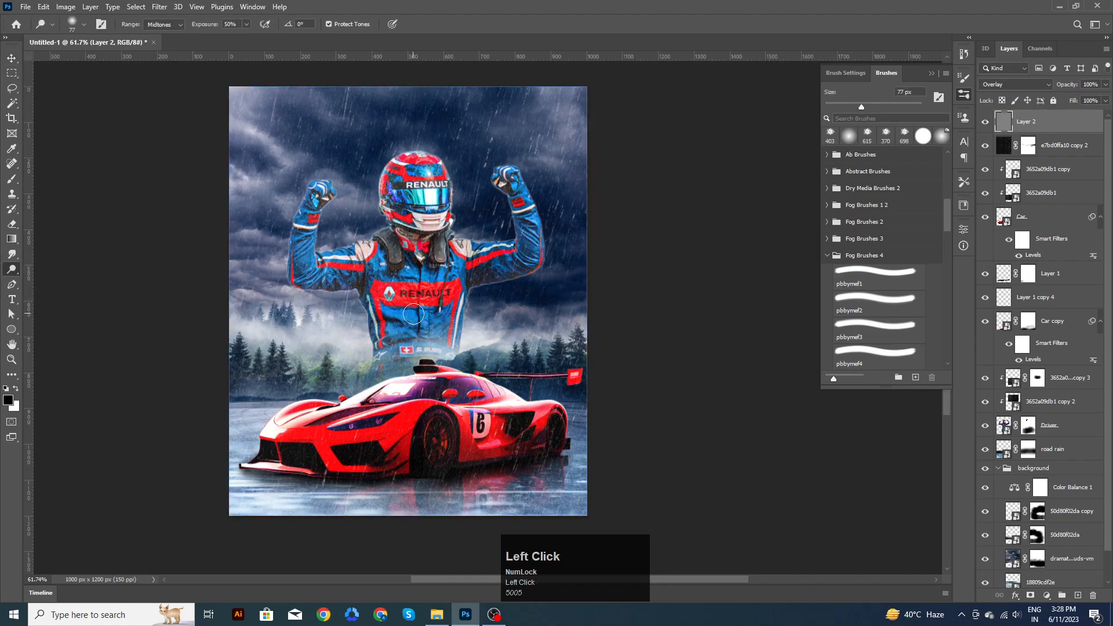
left_click_drag(389, 157, 376, 215)
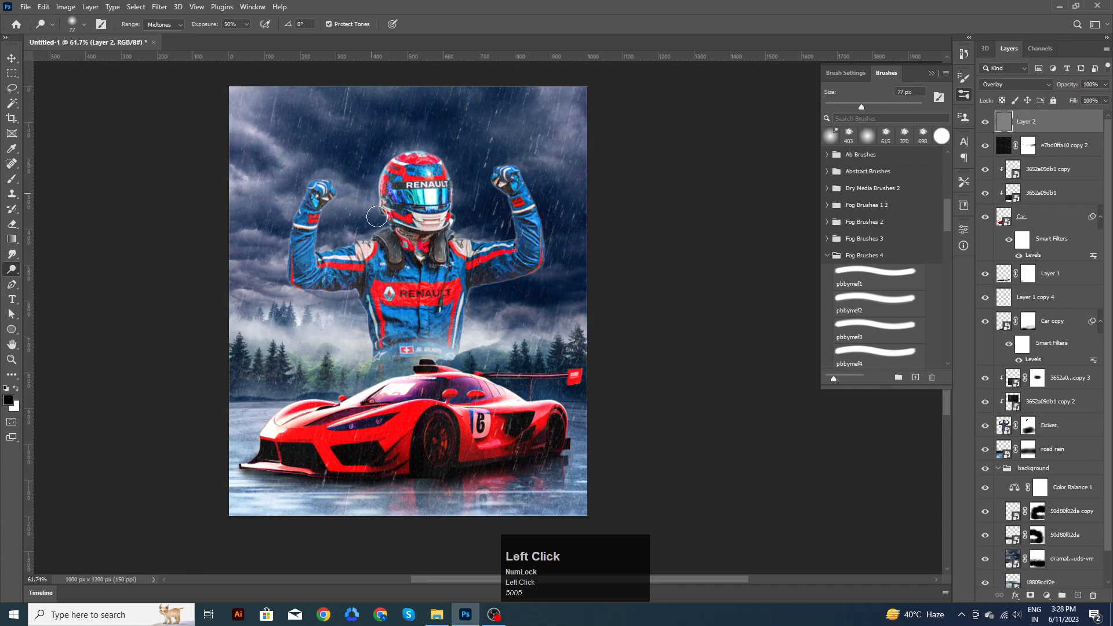
key("ctrl+z")
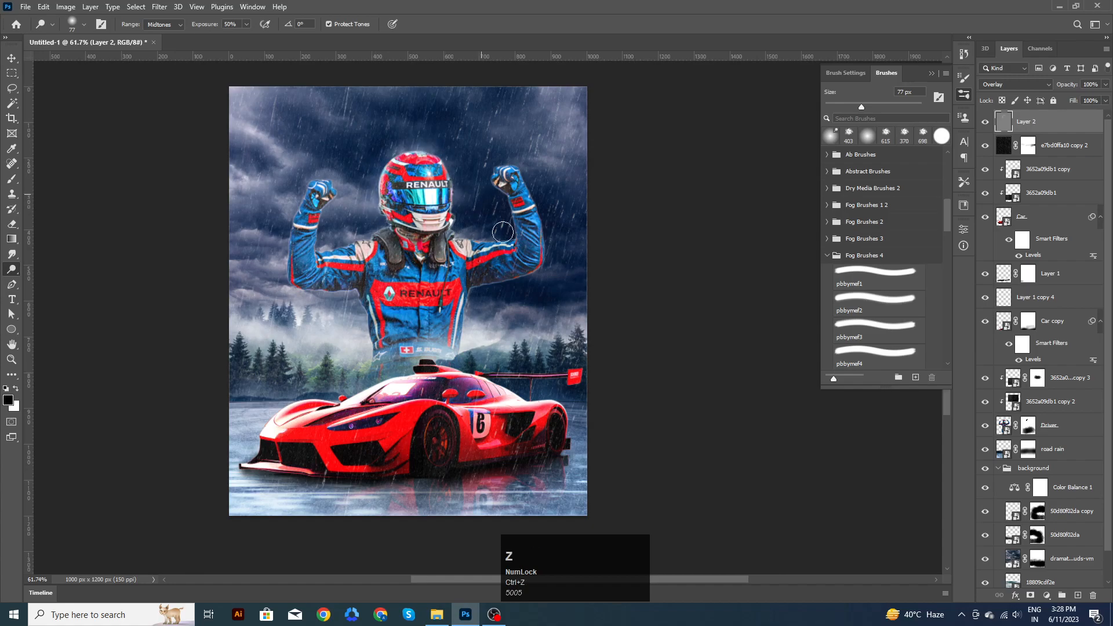
left_click_drag(539, 367, 551, 305)
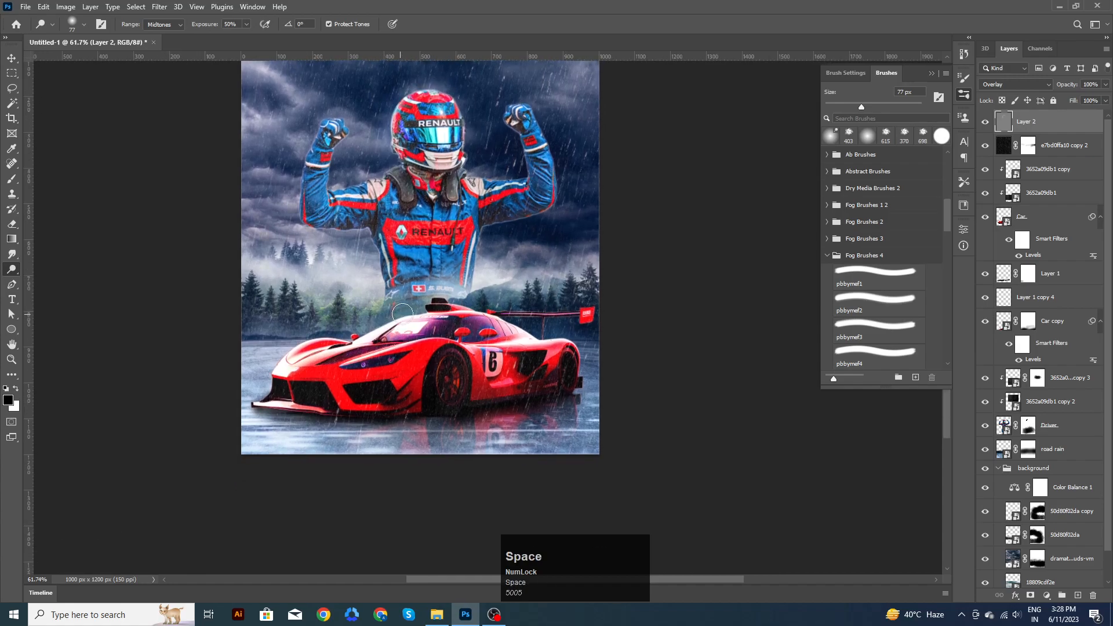
mouse_move(374, 235)
left_mouse_down()
mouse_move(381, 283)
mouse_move(385, 270)
mouse_move(382, 258)
mouse_move(374, 301)
left_mouse_up()
left_click_drag(487, 235, 474, 294)
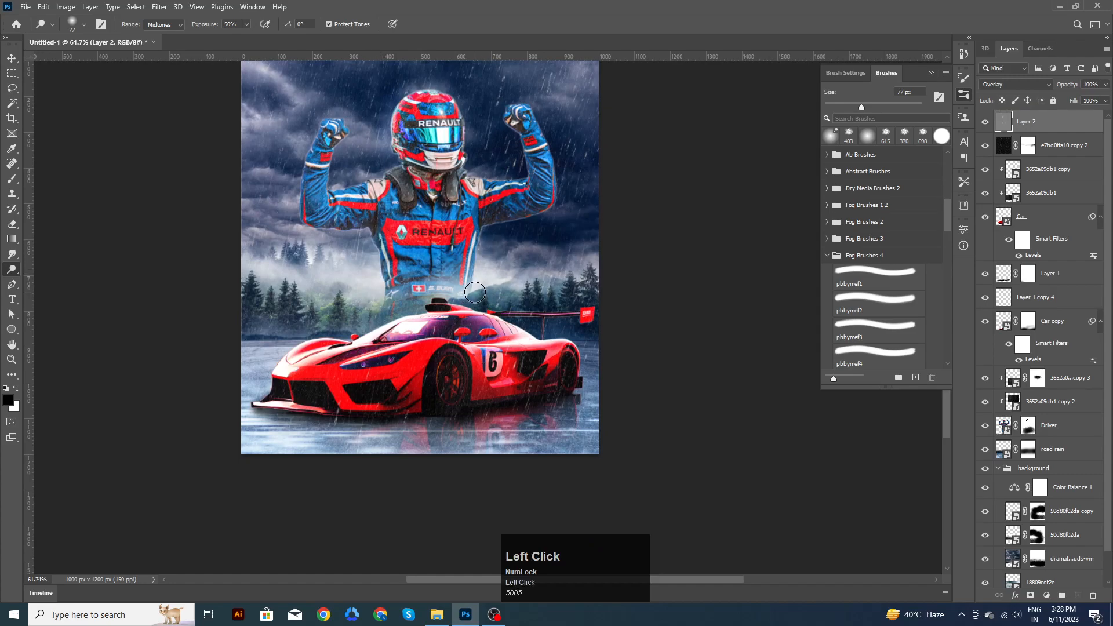
mouse_move(543, 213)
left_mouse_down()
mouse_move(489, 235)
mouse_move(552, 203)
mouse_move(456, 246)
mouse_move(553, 179)
mouse_move(512, 147)
mouse_move(510, 132)
mouse_move(524, 169)
left_mouse_up()
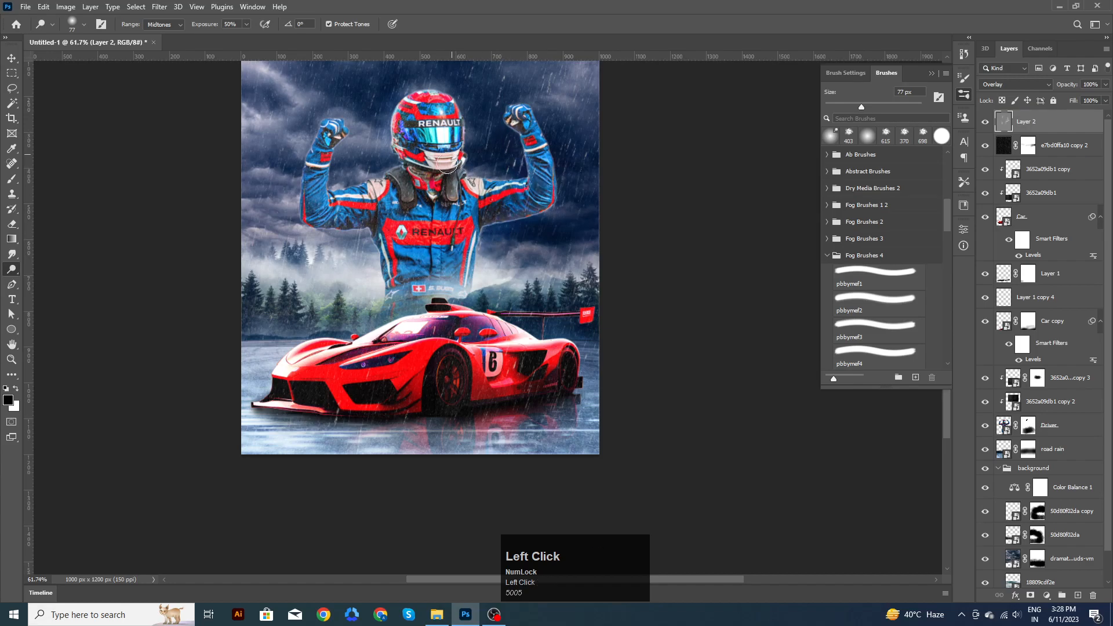
left_click_drag(333, 183, 406, 165)
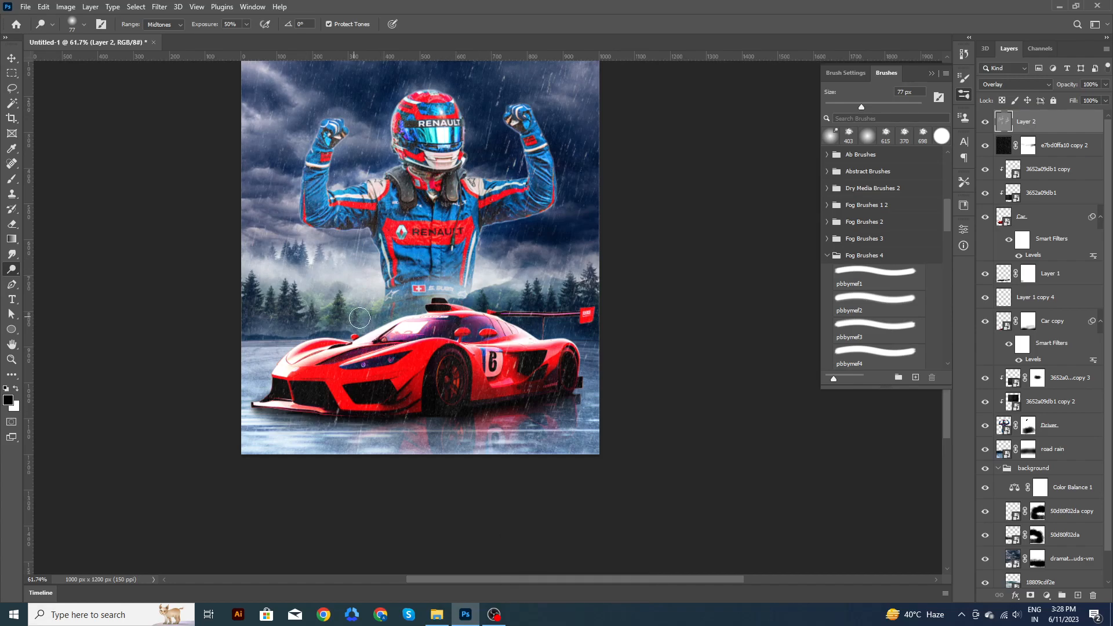
Step: Darken the road and tree line around the car and the driver's lower torso using a 271 px Burn tool at 100% exposure
left_click_drag(13, 271, 42, 283)
right_click(528, 402, "alt")
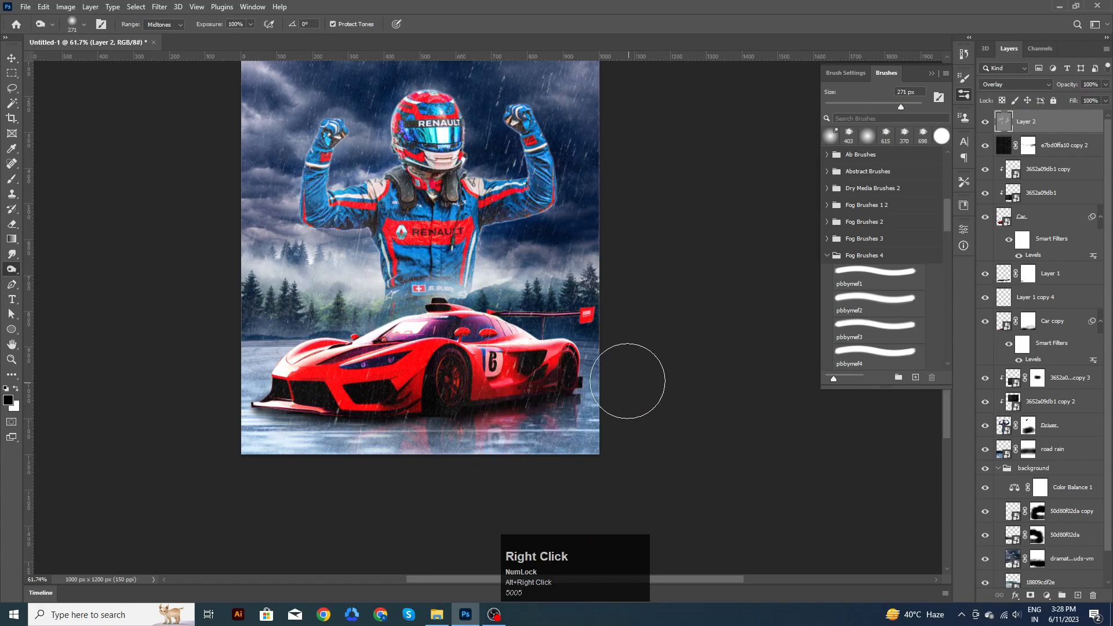
mouse_move(618, 439)
left_mouse_down()
mouse_move(378, 471)
mouse_move(514, 439)
mouse_move(304, 468)
mouse_move(331, 448)
mouse_move(246, 445)
mouse_move(199, 425)
mouse_move(263, 421)
mouse_move(271, 453)
mouse_move(261, 458)
mouse_move(235, 413)
mouse_move(239, 427)
mouse_move(262, 393)
mouse_move(245, 357)
mouse_move(296, 339)
mouse_move(249, 342)
mouse_move(326, 332)
left_mouse_up()
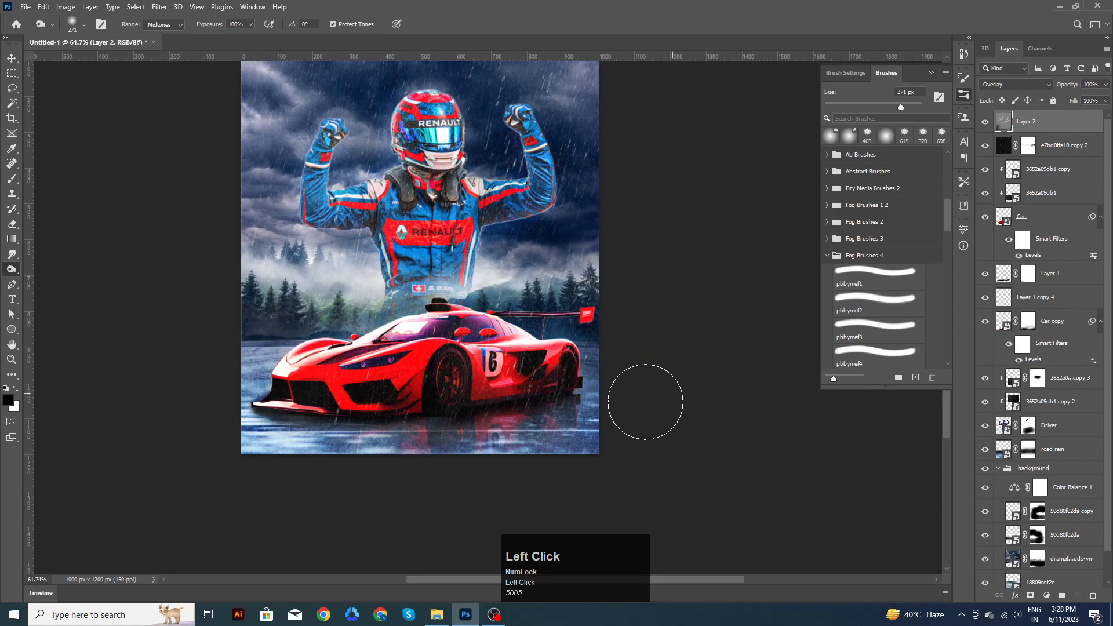
mouse_move(627, 450)
left_mouse_down()
mouse_move(626, 476)
mouse_move(278, 482)
mouse_move(225, 276)
mouse_move(222, 319)
left_mouse_up()
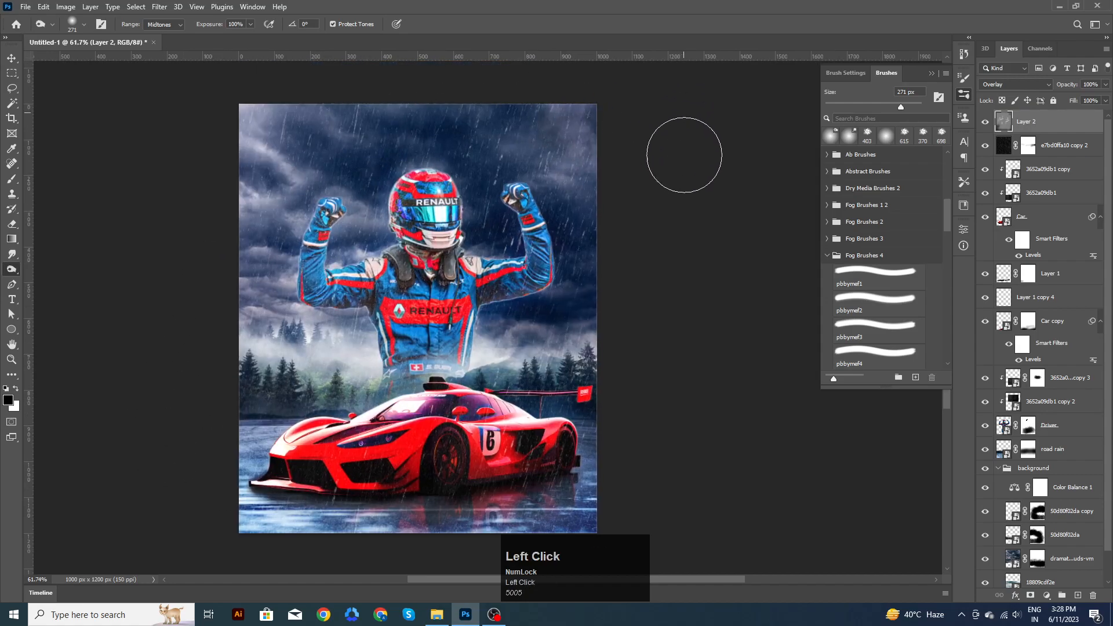
scroll(615, 269, "down", 2)
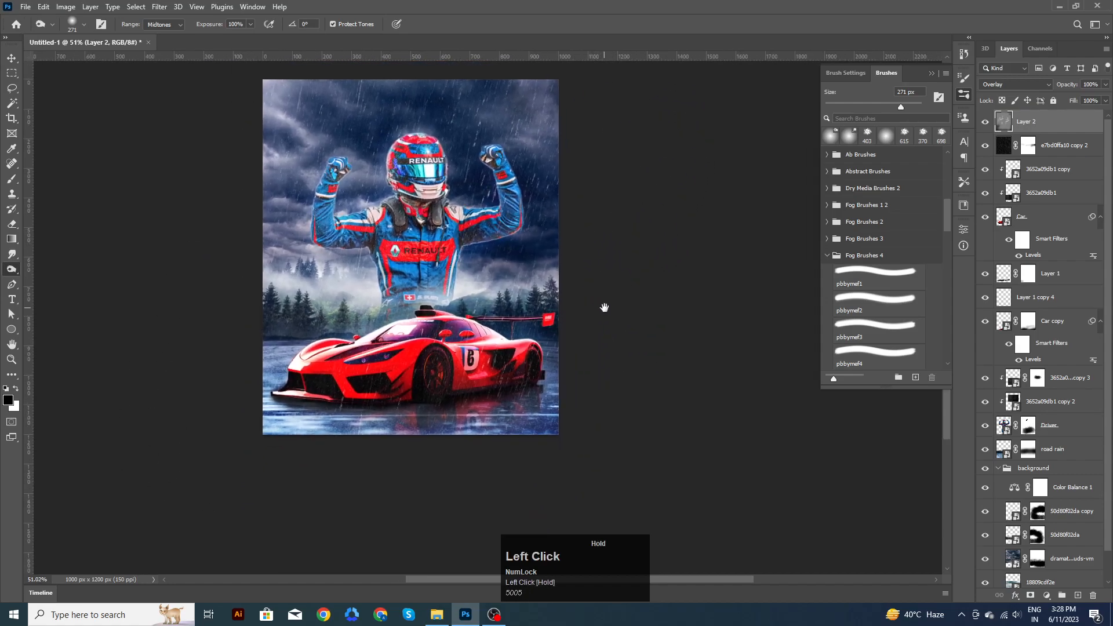
mouse_move(430, 230)
left_mouse_down()
mouse_move(422, 333)
mouse_move(422, 155)
mouse_move(407, 276)
mouse_move(417, 294)
left_mouse_up()
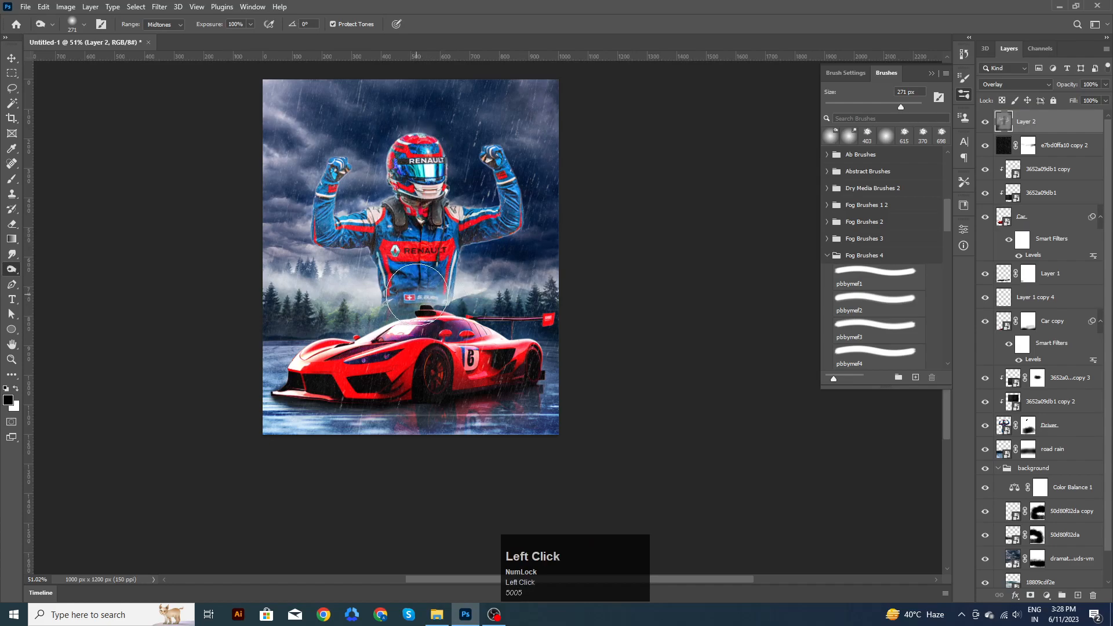
Step: Save the poster as a Photoshop file named "Car racing" in the Car racing banner folder
left_click(12, 58)
key("space")
left_click_drag(661, 230, 701, 278)
left_click(708, 286)
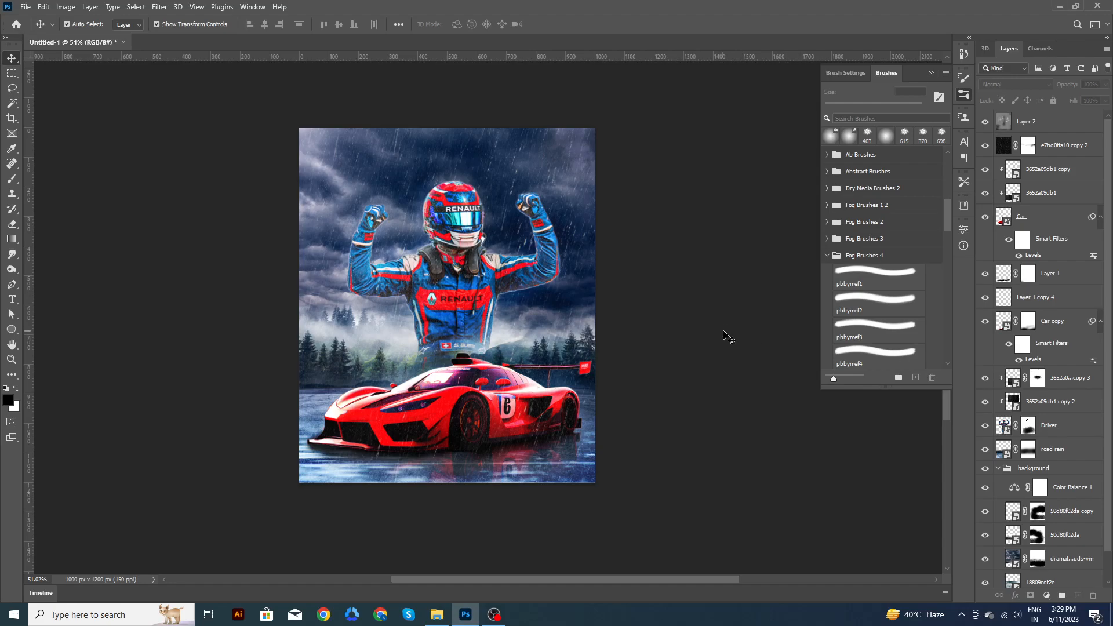
key("ctrl+s")
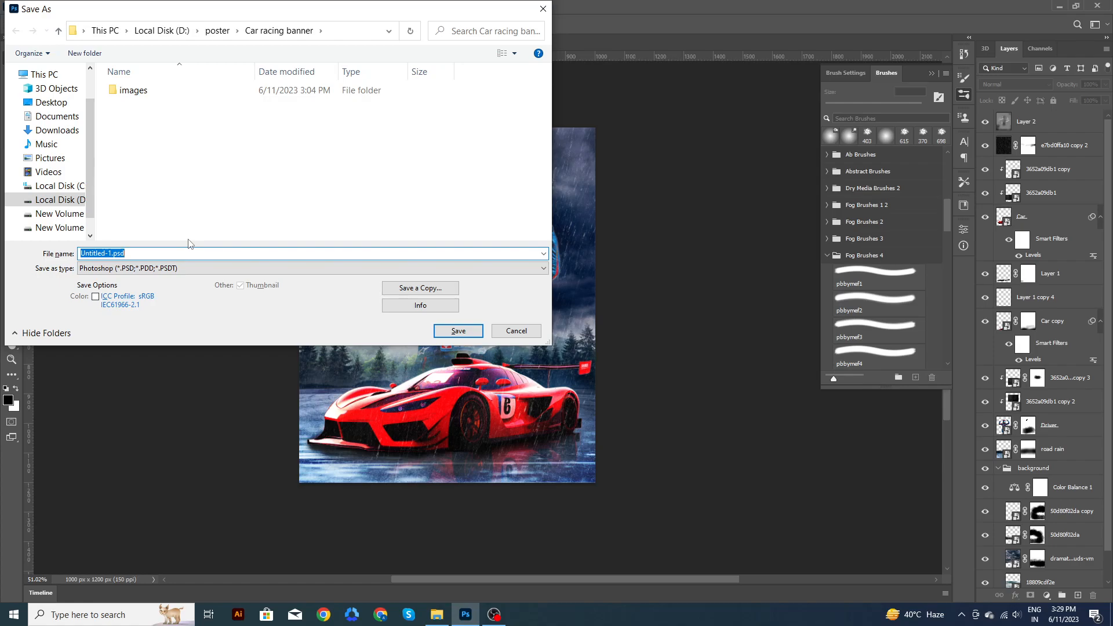
type("Car")
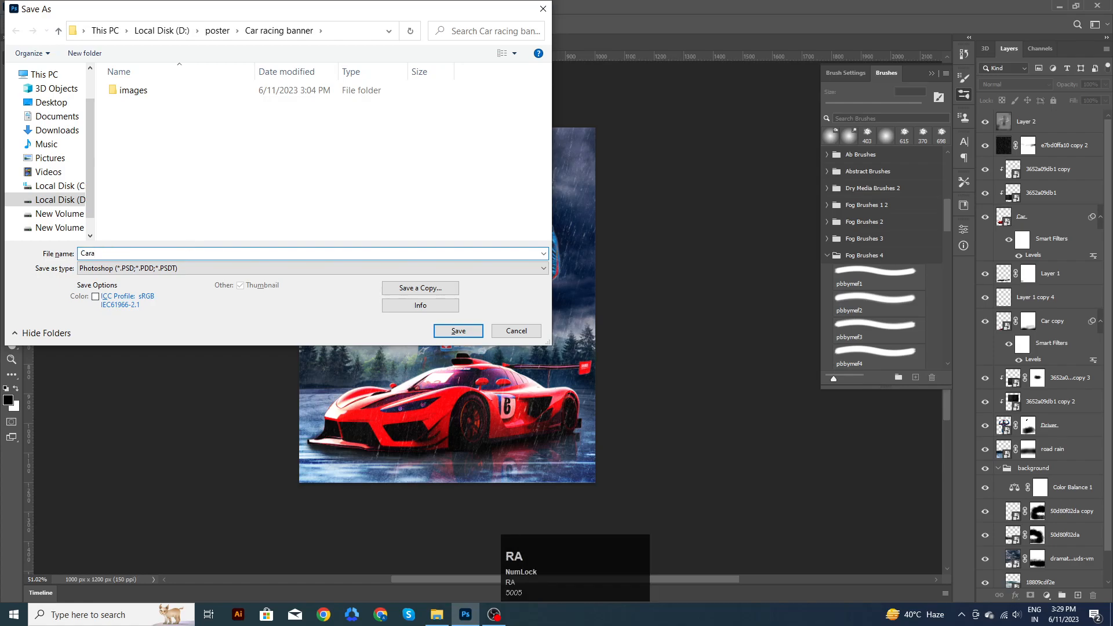
type(" racing")
key("Return")
key("Return")
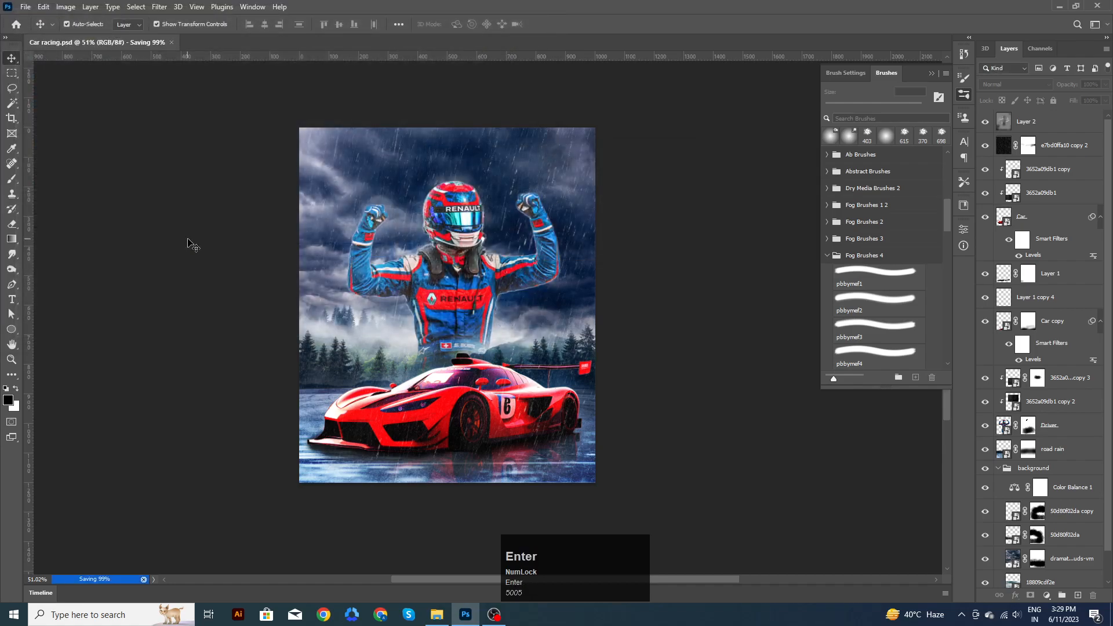
Step: Stamp all visible layers into a new merged layer above the gray Overlay layer
left_click(660, 256)
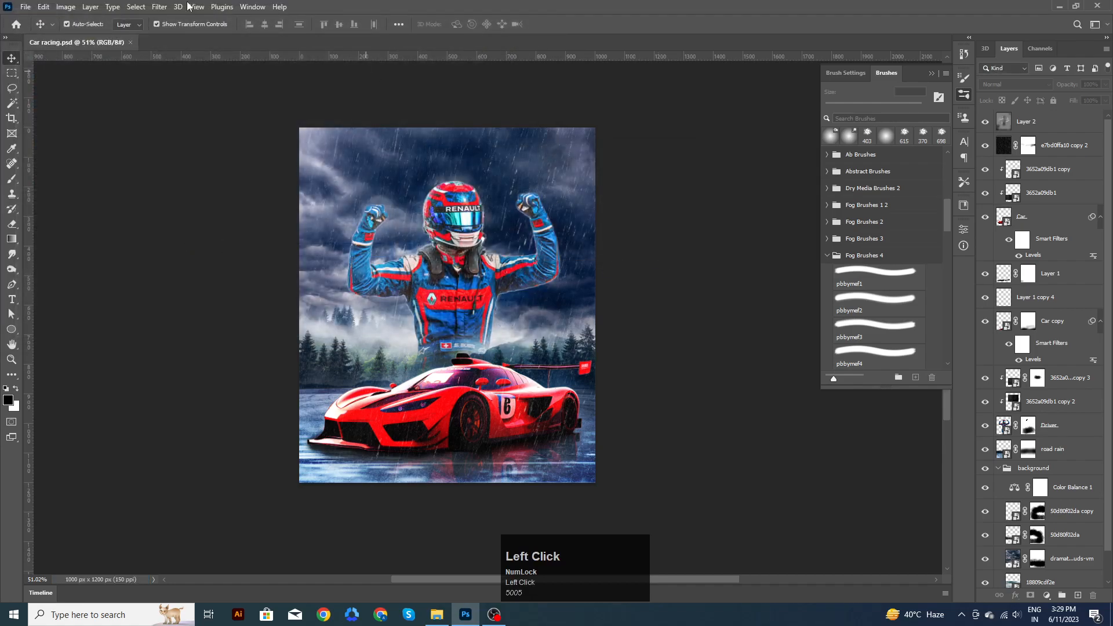
left_click(1059, 125)
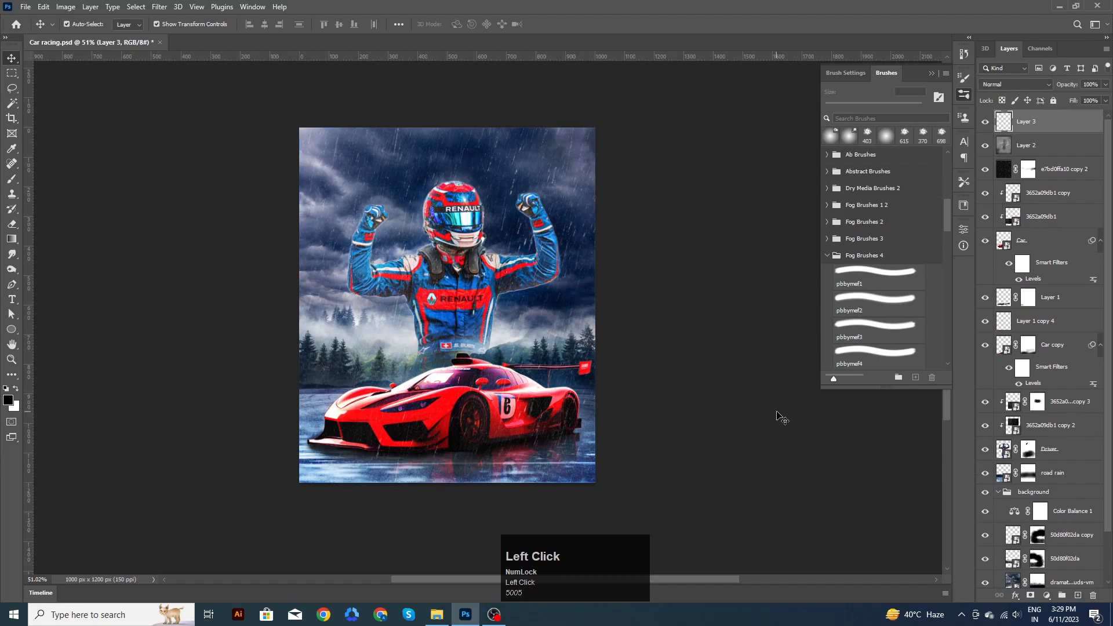
key("ctrl+z")
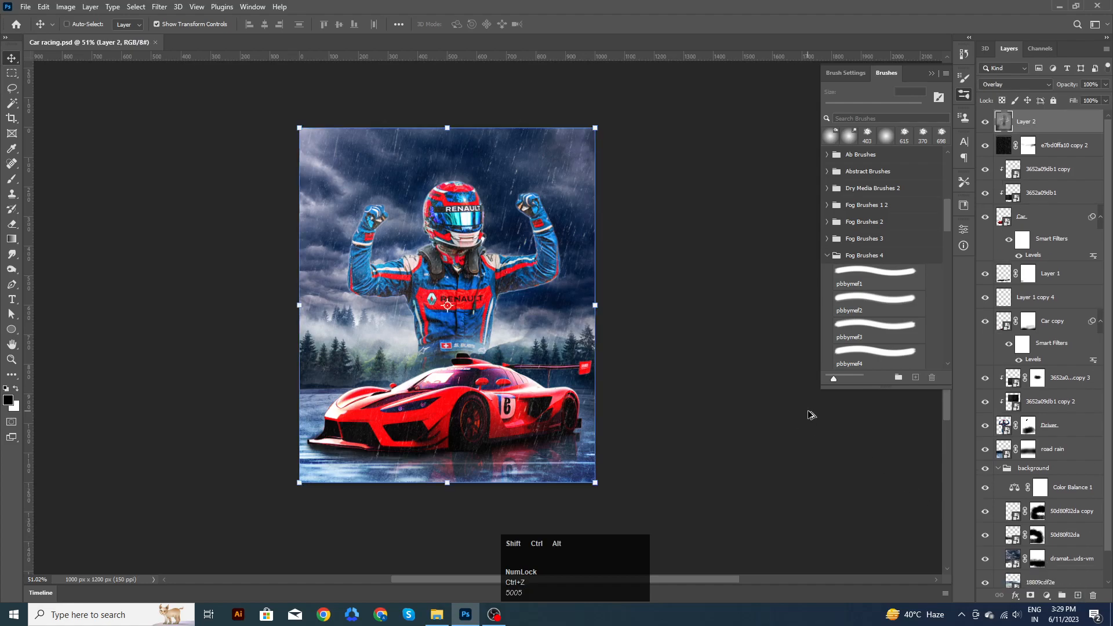
key("ctrl+shift+alt+e")
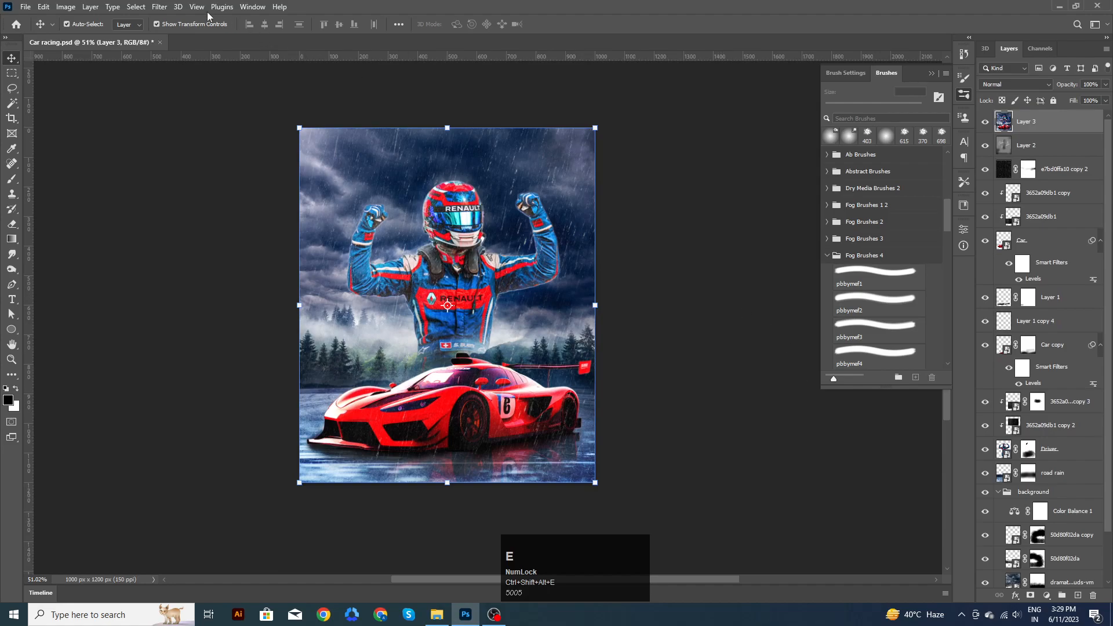
Step: Open the Camera Raw Filter on the merged layer and set Temperature to -13, Exposure to +0.30 and Contrast to +4
left_click(160, 7)
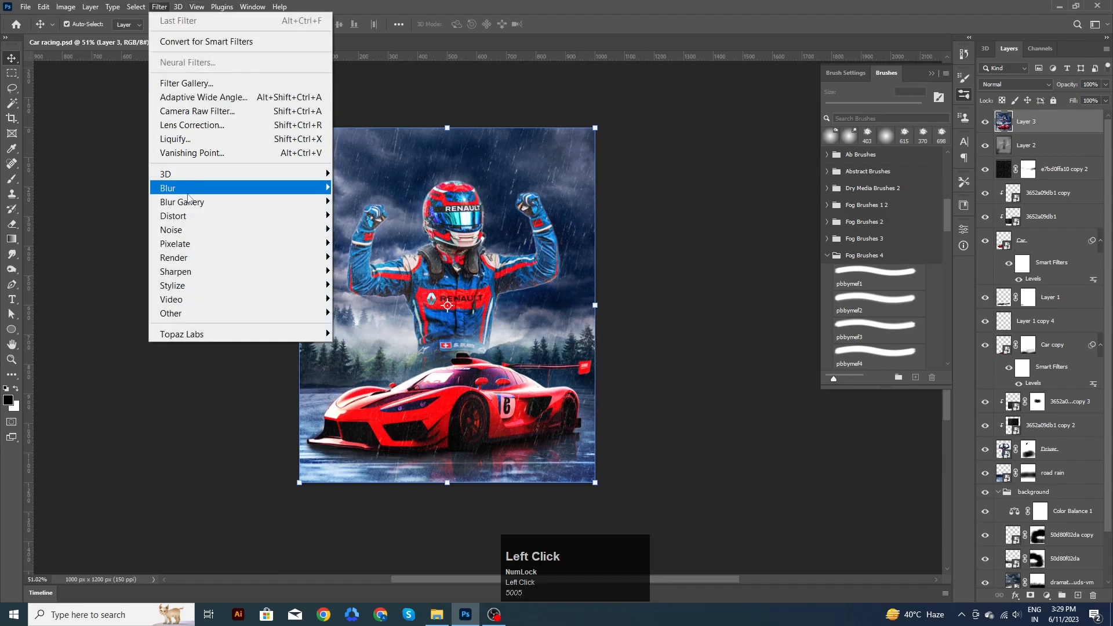
left_click(185, 112)
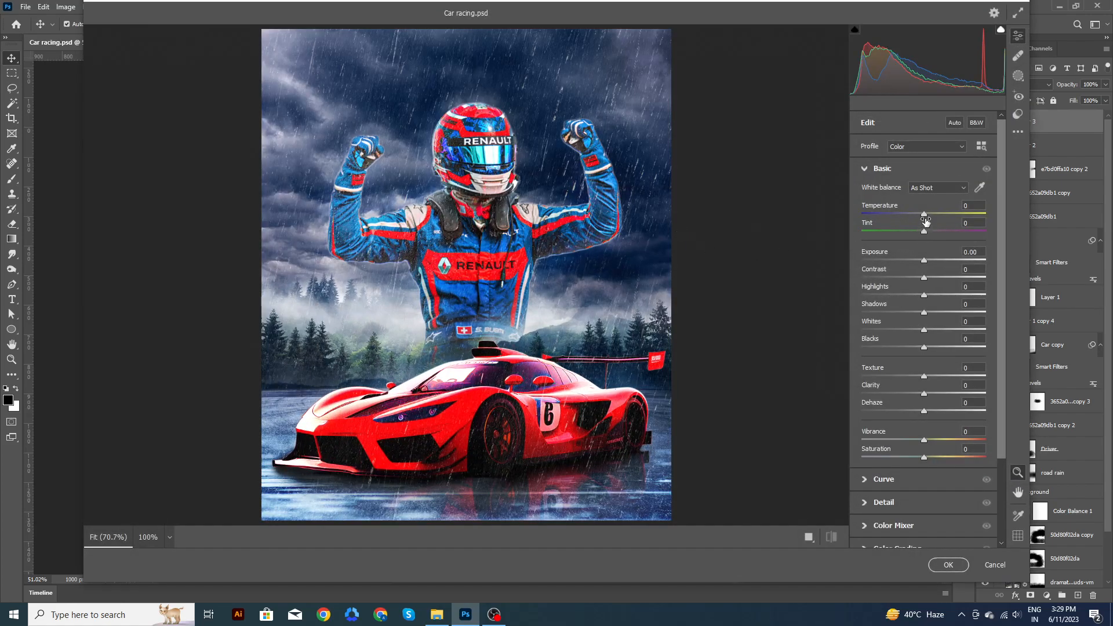
left_click_drag(926, 217, 917, 218)
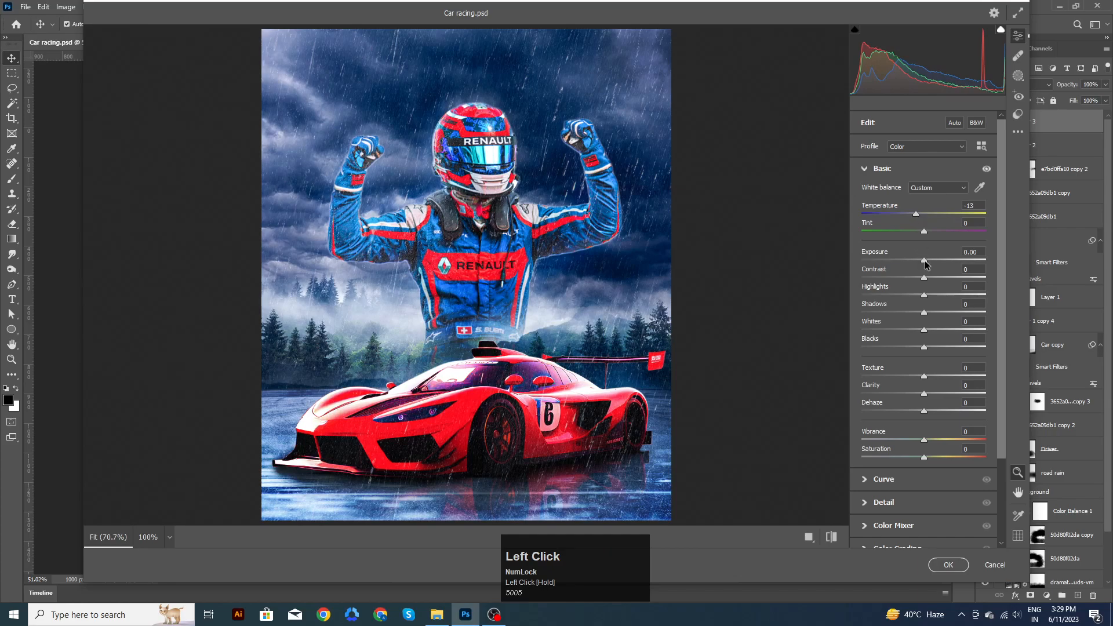
left_click_drag(926, 265, 933, 263)
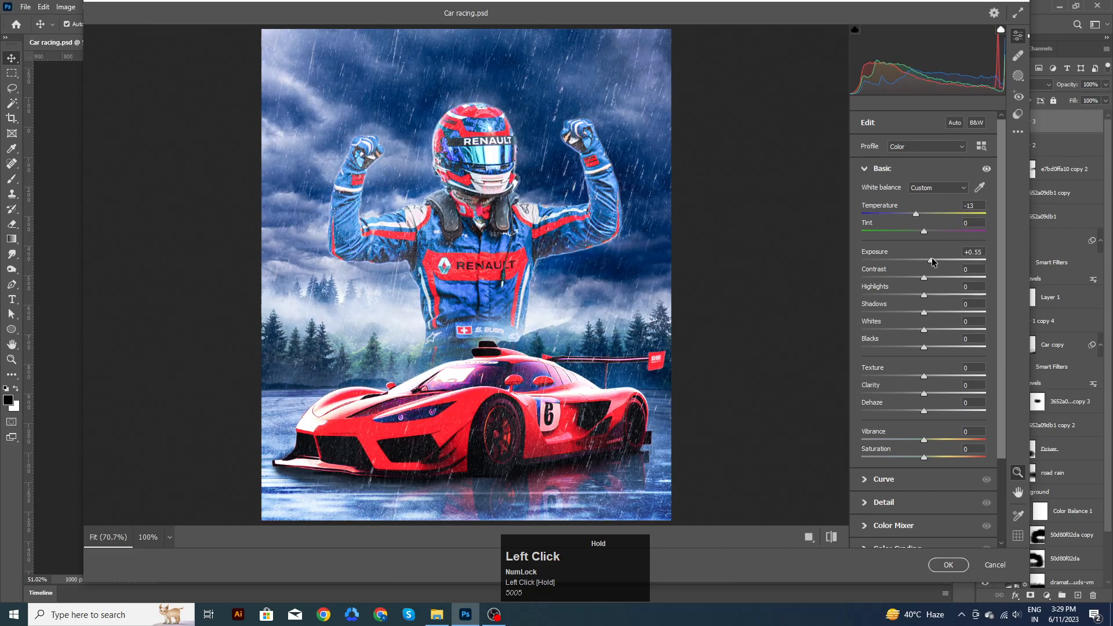
mouse_move(933, 262)
left_mouse_down()
mouse_move(927, 280)
mouse_move(911, 277)
mouse_move(927, 280)
left_mouse_up()
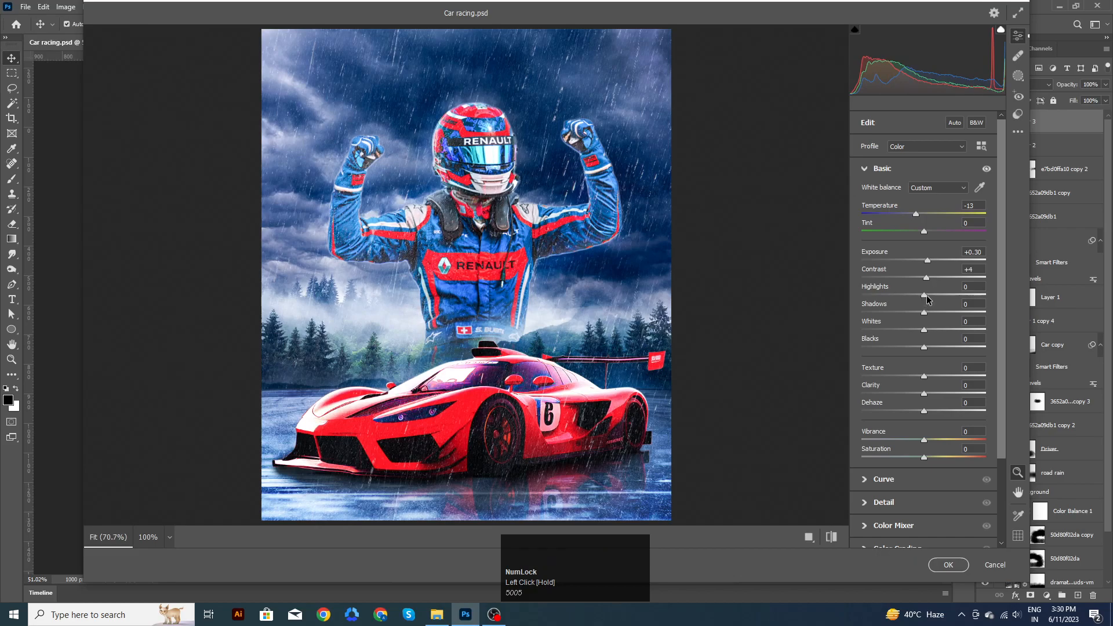
Step: Set Highlights to +7, Shadows -41, Blacks -10, Texture -2, Clarity +9 and Dehaze +2, and apply the Camera Raw adjustments
left_click_drag(925, 297, 900, 311)
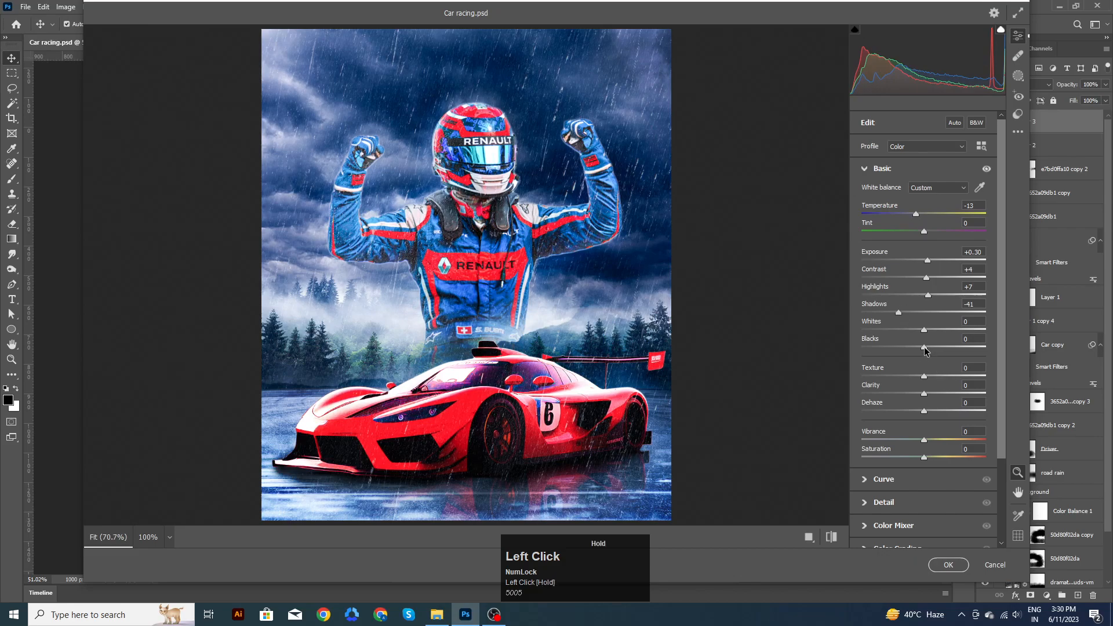
left_click_drag(925, 351, 927, 412)
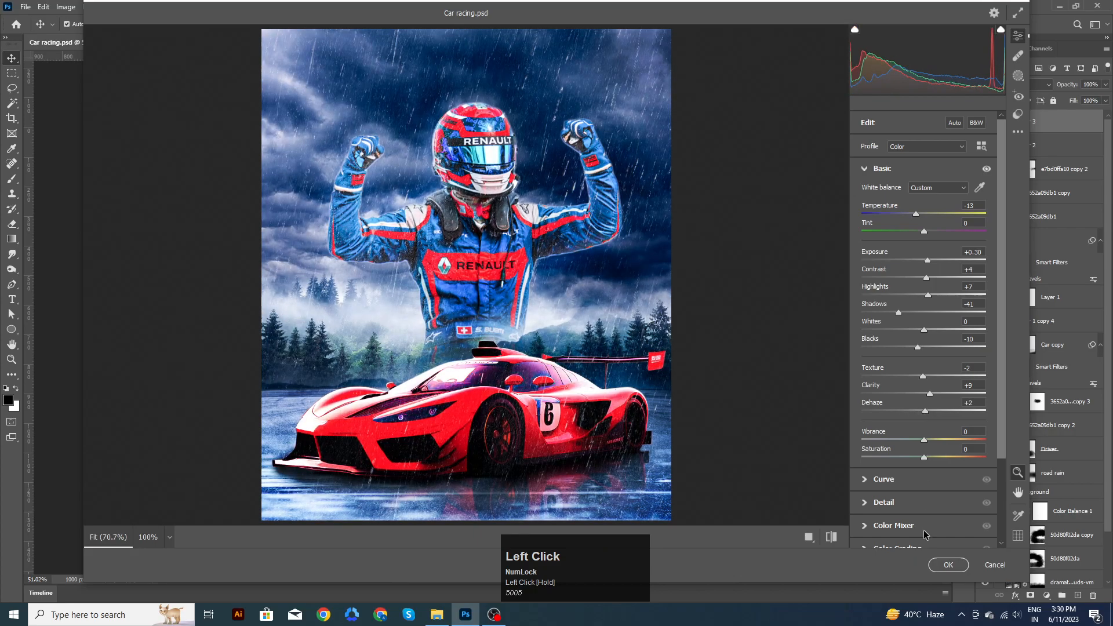
left_click(949, 565)
scroll(649, 399, "down", 1)
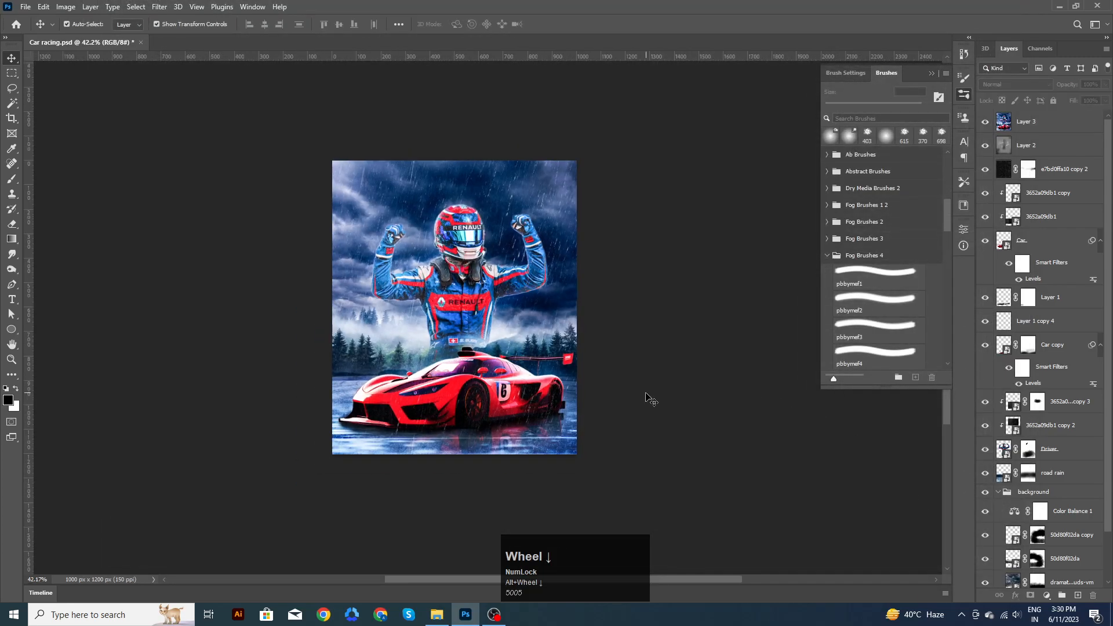
scroll(513, 357, "up", 4)
left_click(544, 346)
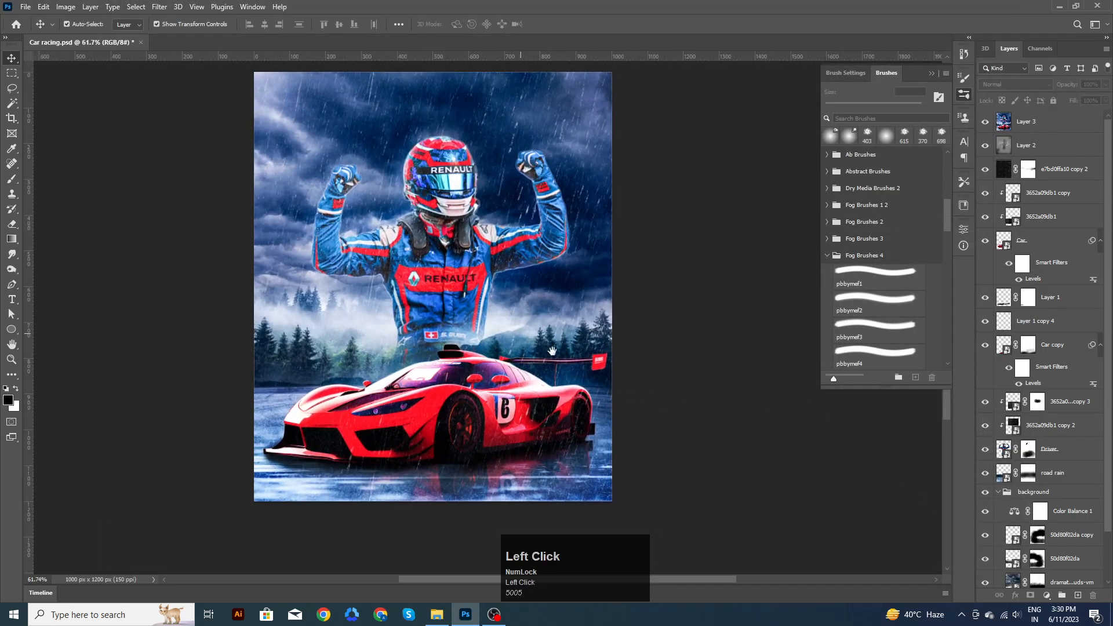